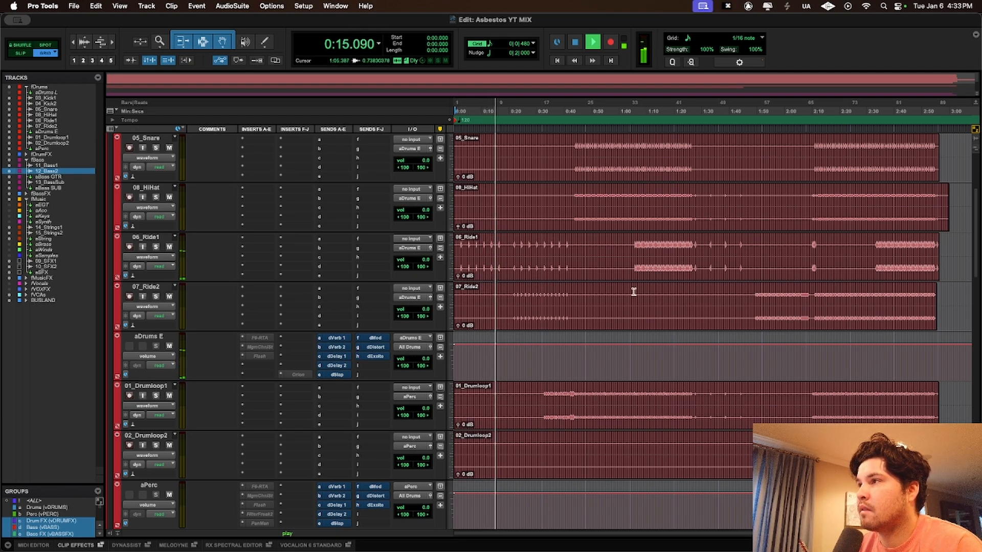
Look through the drum, bass, strings and SFX tracks while the song plays
{"action": "scroll", "coordinate": [633, 292], "scroll_direction": "down", "scroll_amount": 15}
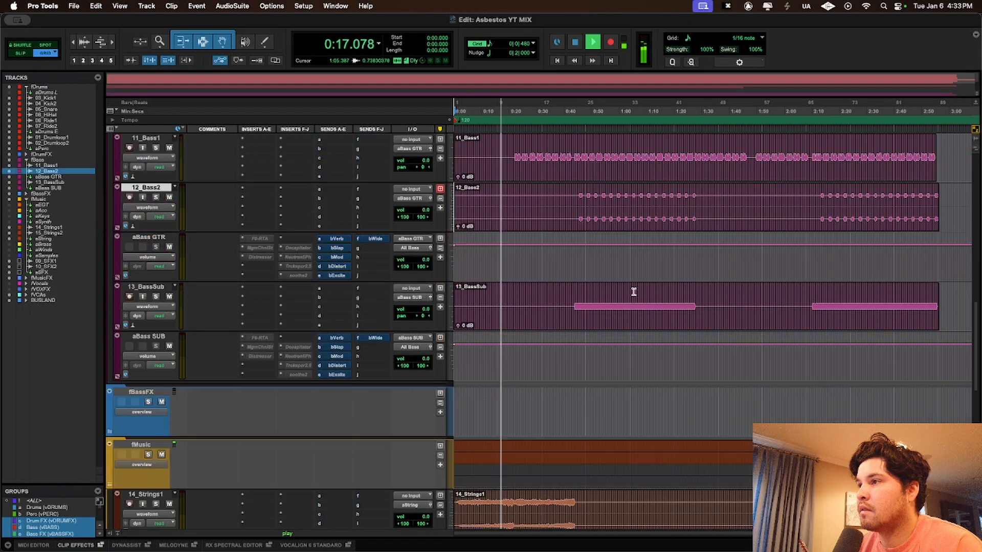
{"action": "scroll", "coordinate": [633, 291], "scroll_direction": "down", "scroll_amount": 6}
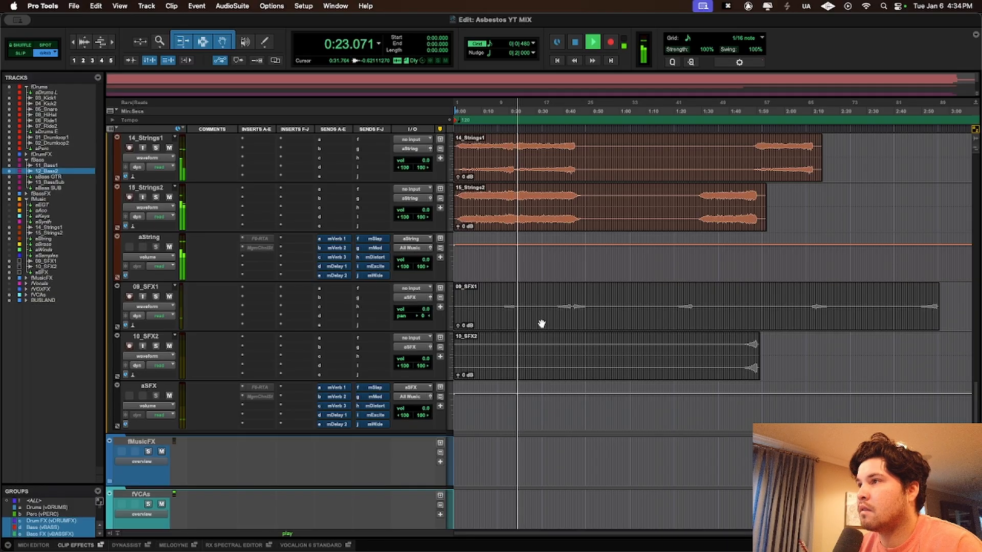
{"action": "scroll", "coordinate": [541, 323], "scroll_direction": "up", "scroll_amount": 12}
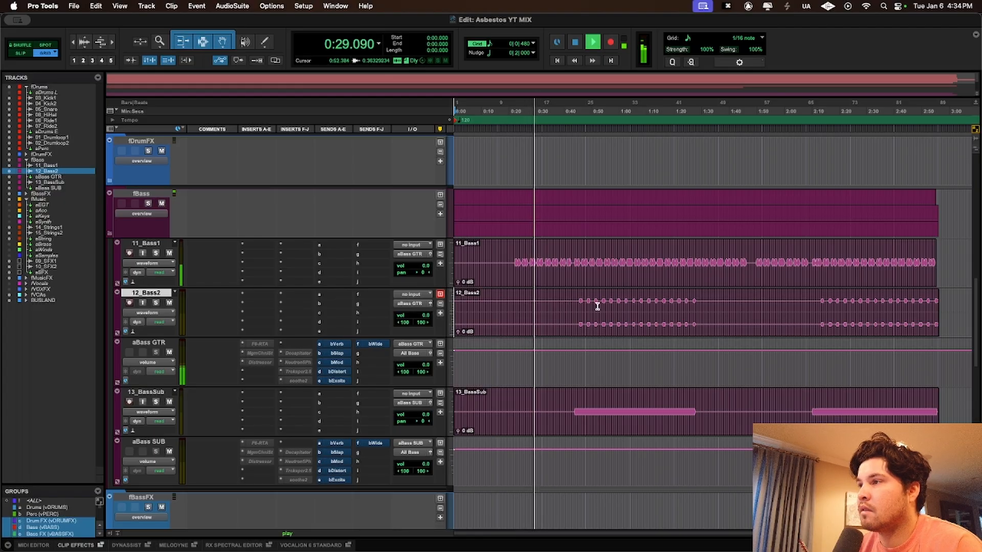
{"action": "scroll", "coordinate": [593, 307], "scroll_direction": "down", "scroll_amount": 7}
{"action": "scroll", "coordinate": [594, 307], "scroll_direction": "up", "scroll_amount": 8}
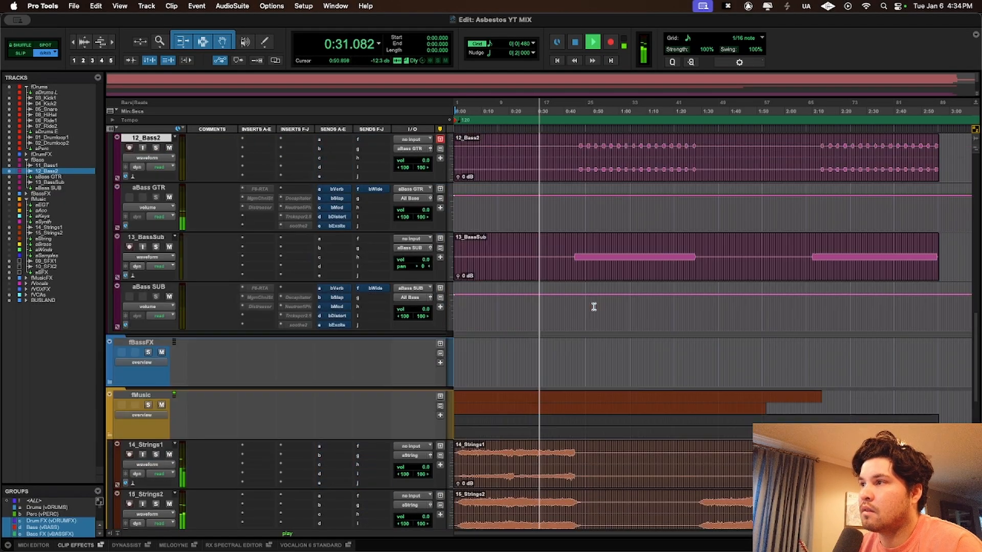
{"action": "scroll", "coordinate": [593, 307], "scroll_direction": "down", "scroll_amount": 4}
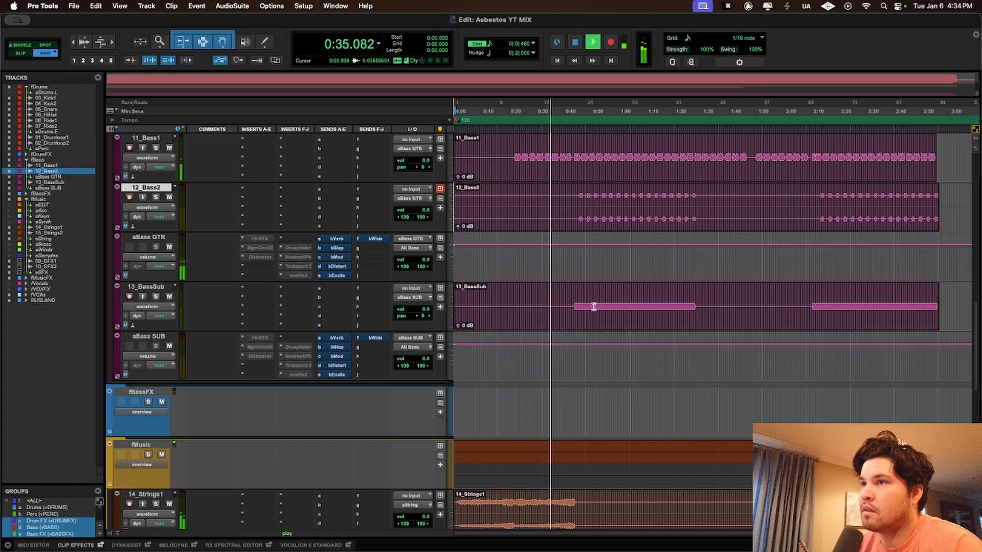
{"action": "scroll", "coordinate": [284, 280], "scroll_direction": "up", "scroll_amount": 3}
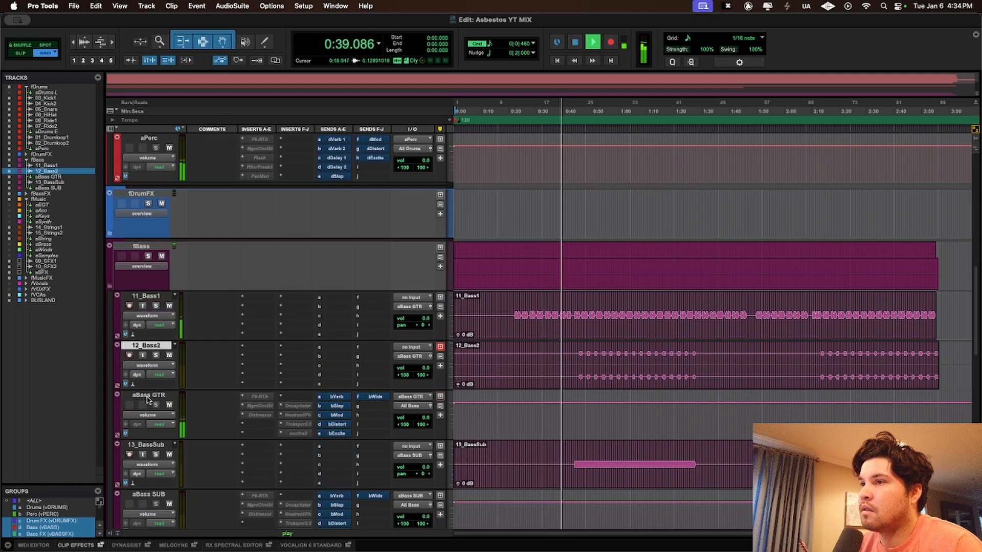
Rename the aBass GTR track as aBass MID
{"action": "double_click", "coordinate": [147, 395]}
{"action": "key", "text": "Right"}
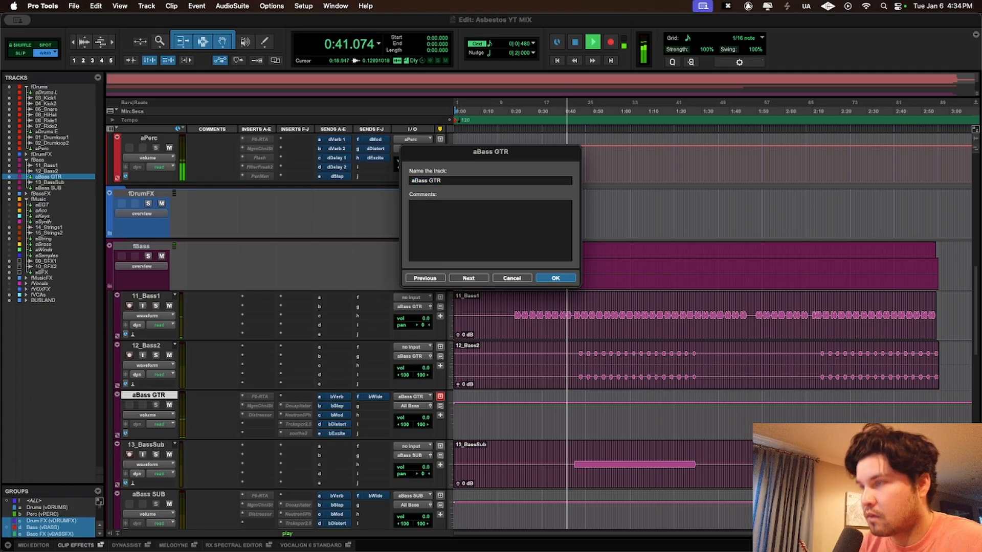
{"action": "key", "text": "BackSpace"}
{"action": "key", "text": "BackSpace"}
{"action": "key", "text": "BackSpace"}
{"action": "key", "text": "BackSpace"}
{"action": "type", "text": "MID"}
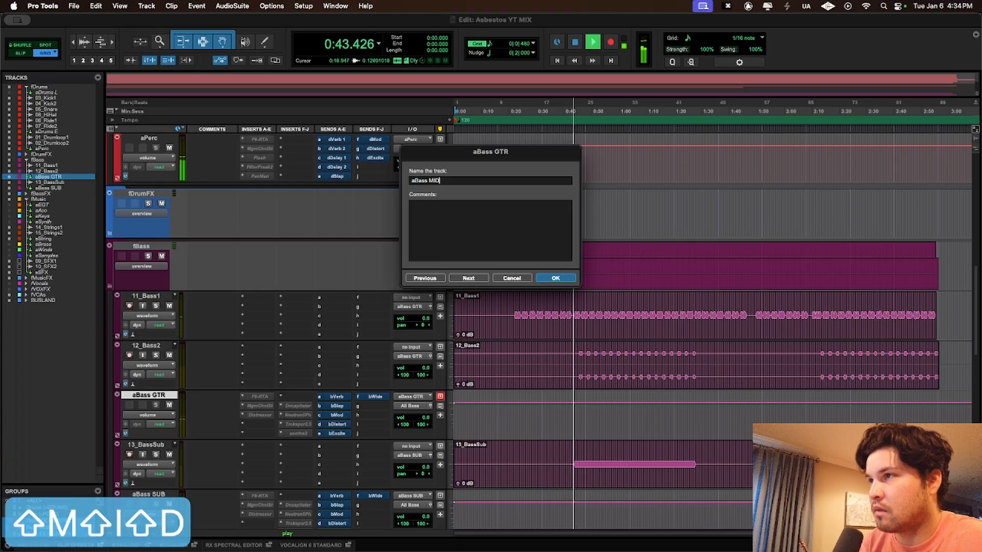
{"action": "key", "text": "Return"}
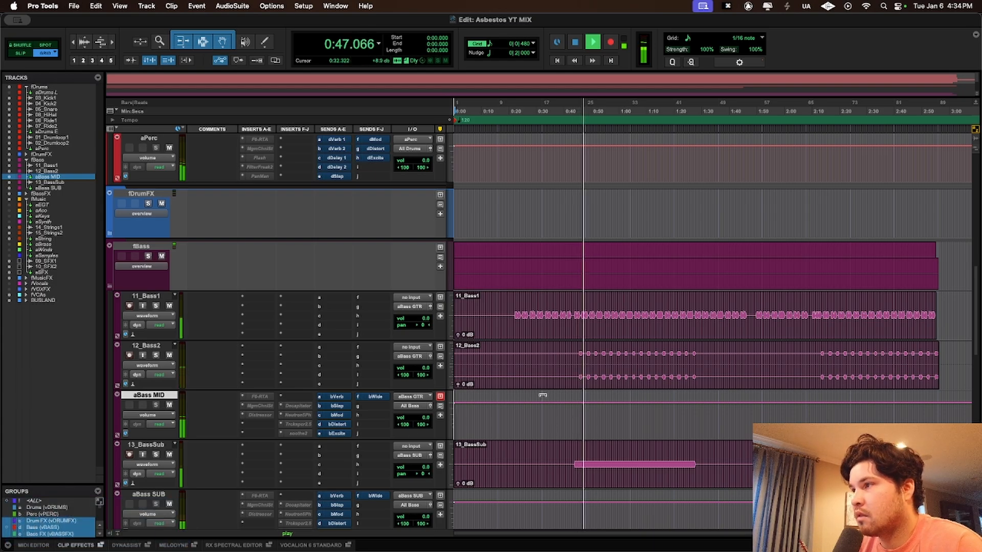
Stop playback, place the cursor at 0:46 on 12_Bass2, and look back over the tracks up to the drums
{"action": "key", "text": "space"}
{"action": "left_click", "coordinate": [580, 351]}
{"action": "scroll", "coordinate": [400, 404], "scroll_direction": "up", "scroll_amount": 6}
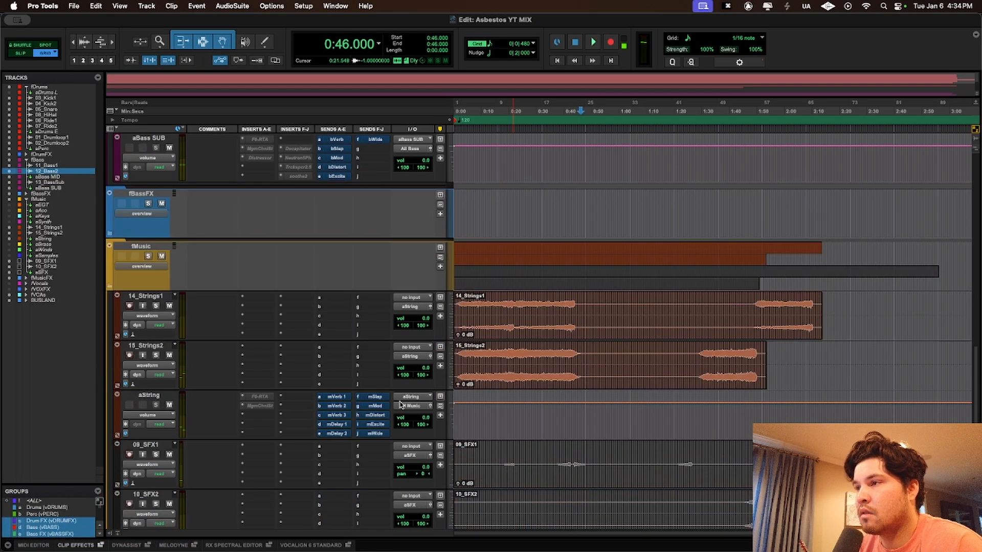
{"action": "scroll", "coordinate": [400, 404], "scroll_direction": "up", "scroll_amount": 4}
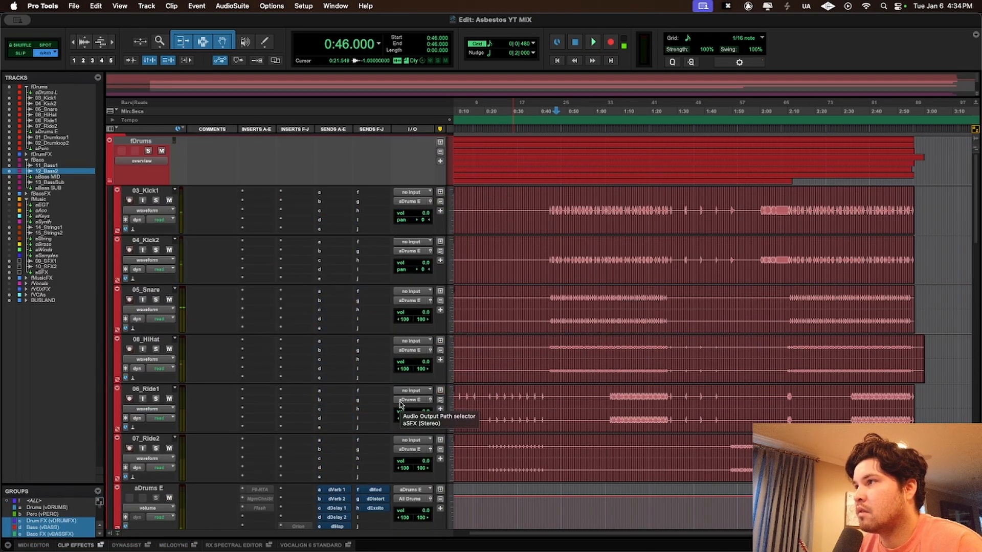
{"action": "scroll", "coordinate": [400, 404], "scroll_direction": "down", "scroll_amount": 10}
{"action": "scroll", "coordinate": [401, 404], "scroll_direction": "up", "scroll_amount": 2}
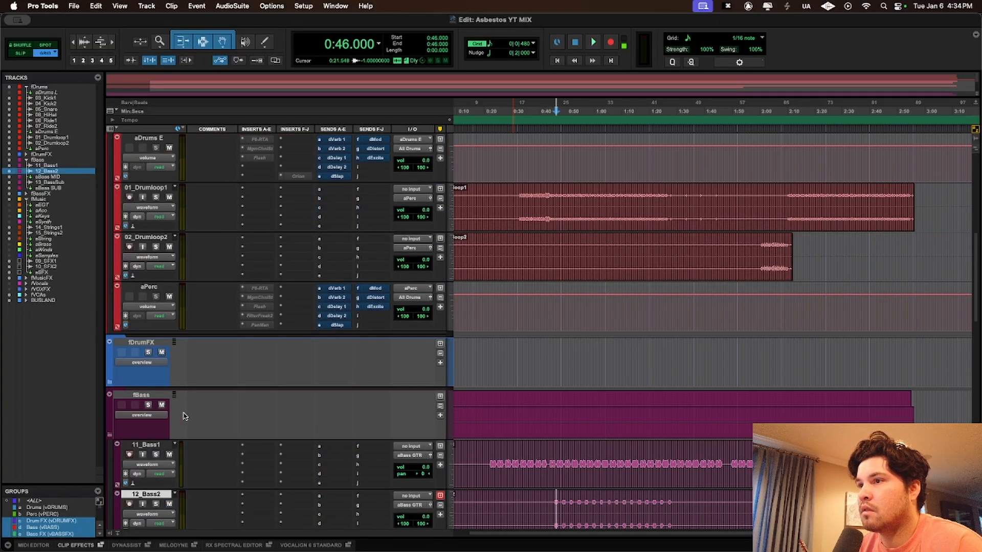
{"action": "scroll", "coordinate": [231, 409], "scroll_direction": "up", "scroll_amount": 5}
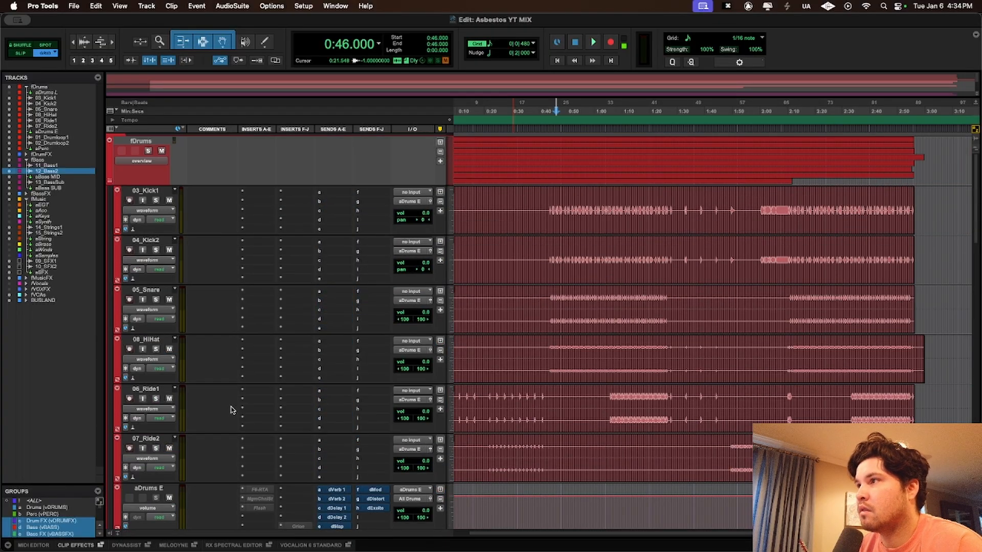
Audition the drums from about 1:01 with 03_Kick1 soloed, and select the 03_Kick1 clip
{"action": "left_click", "coordinate": [592, 255]}
{"action": "key", "text": "space"}
{"action": "left_click", "coordinate": [156, 200]}
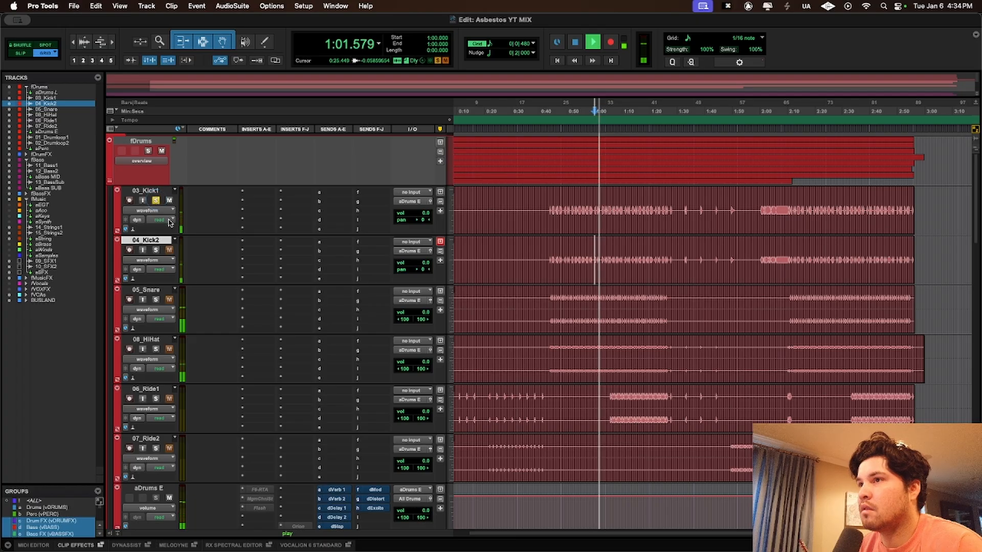
{"action": "key", "text": "super+bracketright"}
{"action": "key", "text": "super+bracketleft"}
{"action": "key", "text": "super+bracketleft"}
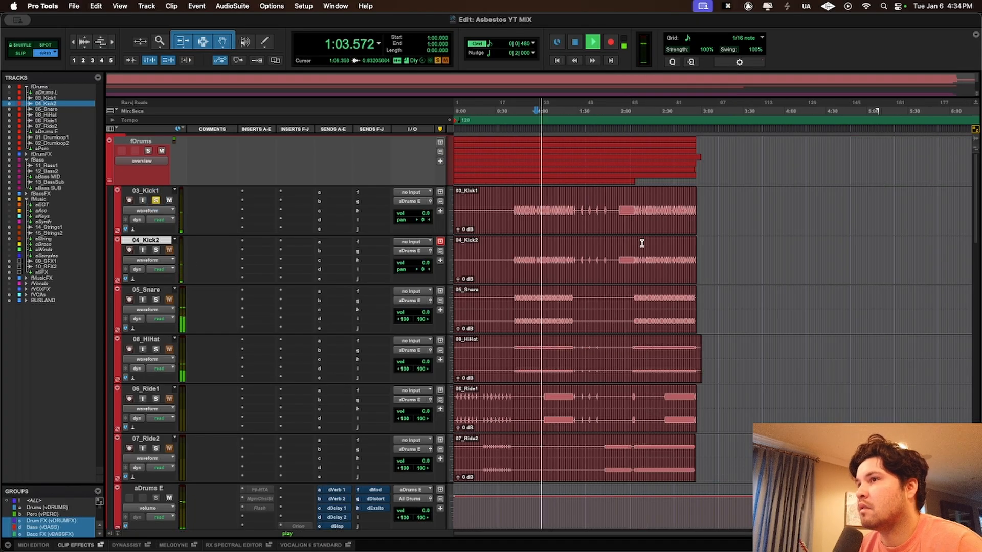
{"action": "left_click", "coordinate": [543, 227]}
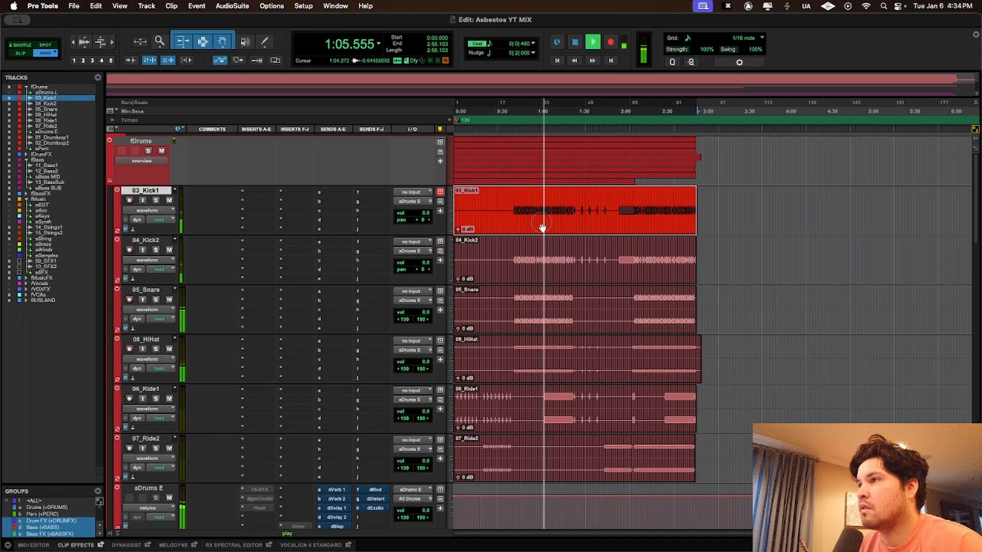
Lower the clip gain of the whole 06_Ride1 clip to -6.0 dB
{"action": "scroll", "coordinate": [554, 290], "scroll_direction": "down", "scroll_amount": 3}
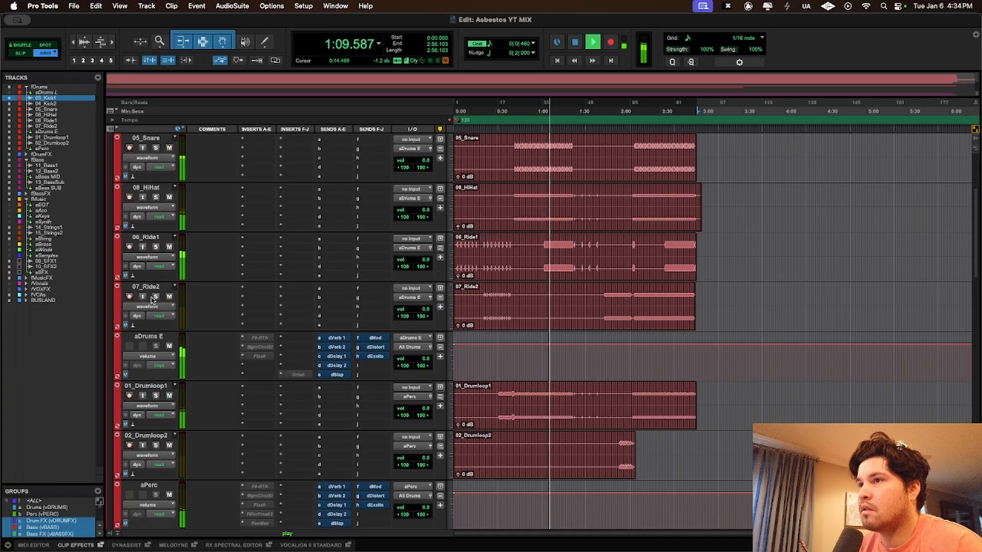
{"action": "left_click", "coordinate": [520, 279]}
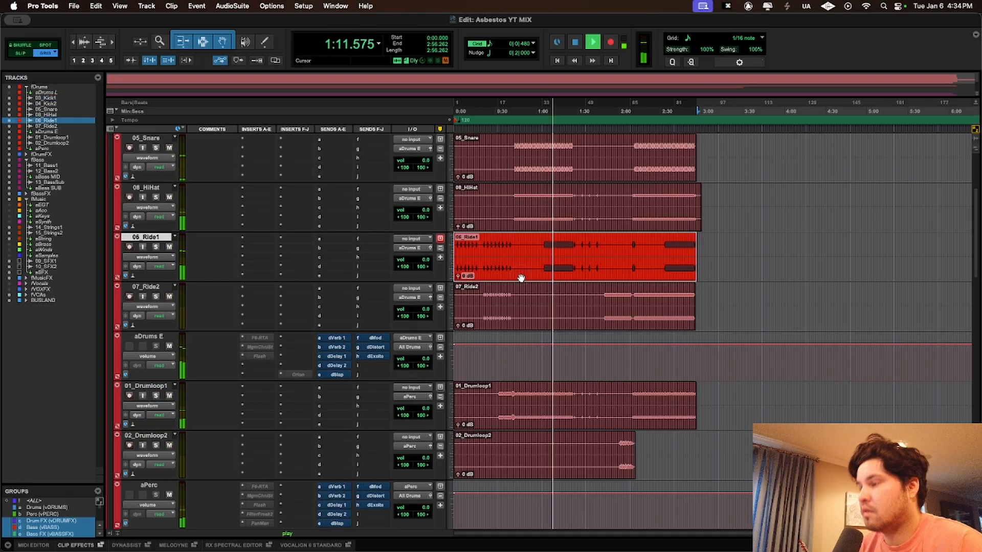
{"action": "key", "text": "ctrl+shift+Down"}
{"action": "key", "text": "ctrl+shift+Down"}
{"action": "key", "text": "ctrl+shift+Down"}
{"action": "key", "text": "ctrl+shift+Down"}
{"action": "key", "text": "ctrl+shift+Down"}
{"action": "key", "text": "ctrl+shift+Down"}
{"action": "key", "text": "ctrl+shift+Down"}
{"action": "key", "text": "ctrl+shift+Down"}
{"action": "key", "text": "ctrl+shift+Down"}
{"action": "key", "text": "ctrl+shift+Down"}
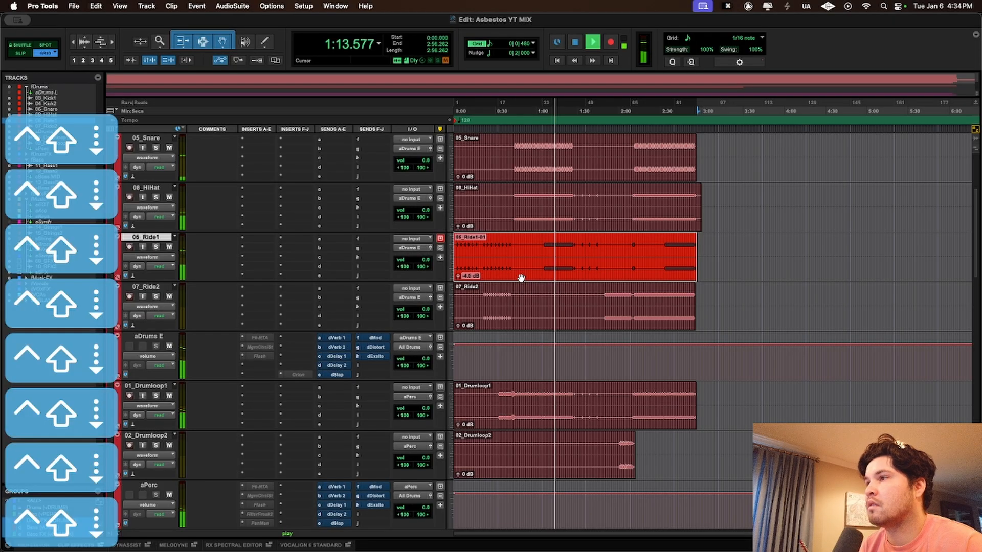
{"action": "key", "text": "ctrl+shift+Down"}
{"action": "key", "text": "ctrl+shift+Down"}
{"action": "key", "text": "ctrl+shift+Down"}
{"action": "key", "text": "ctrl+shift+Down"}
{"action": "key", "text": "ctrl+shift+Down"}
{"action": "key", "text": "ctrl+shift+Down"}
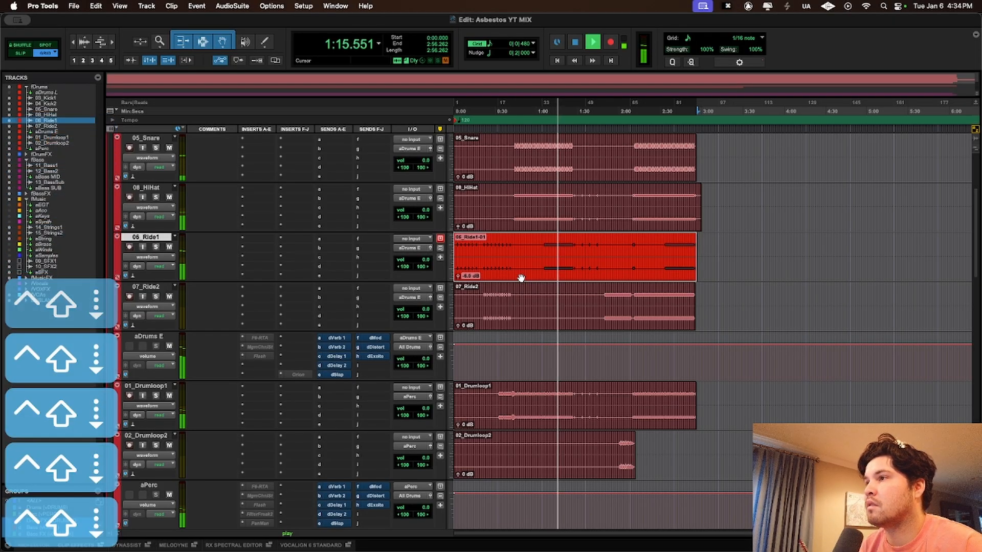
Place the cursor at 1:11.250 on 06_Ride1, audition 08_HiHat and 01_Drumloop1 in solo, and stop playback
{"action": "left_click", "coordinate": [552, 244]}
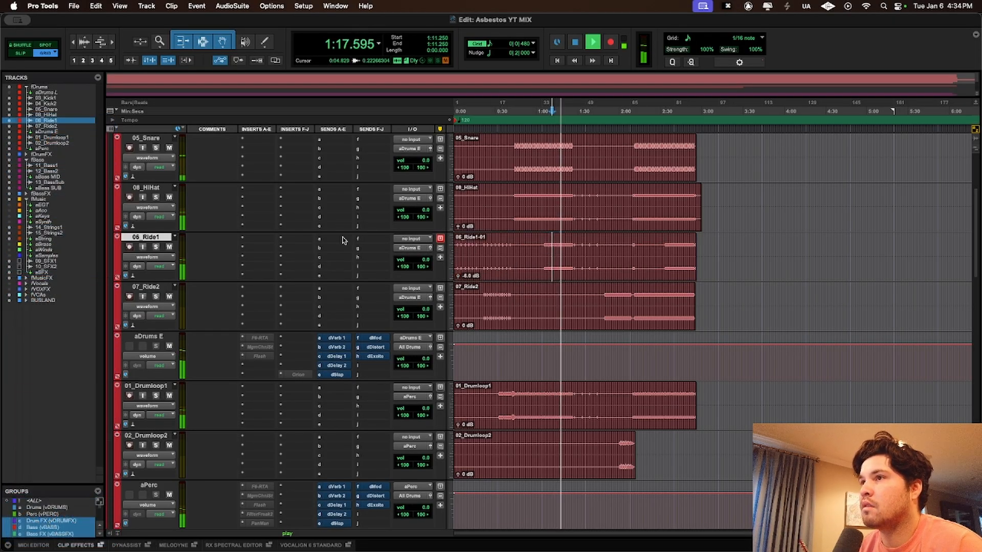
{"action": "scroll", "coordinate": [225, 251], "scroll_direction": "up", "scroll_amount": 1}
{"action": "left_click", "coordinate": [156, 248]}
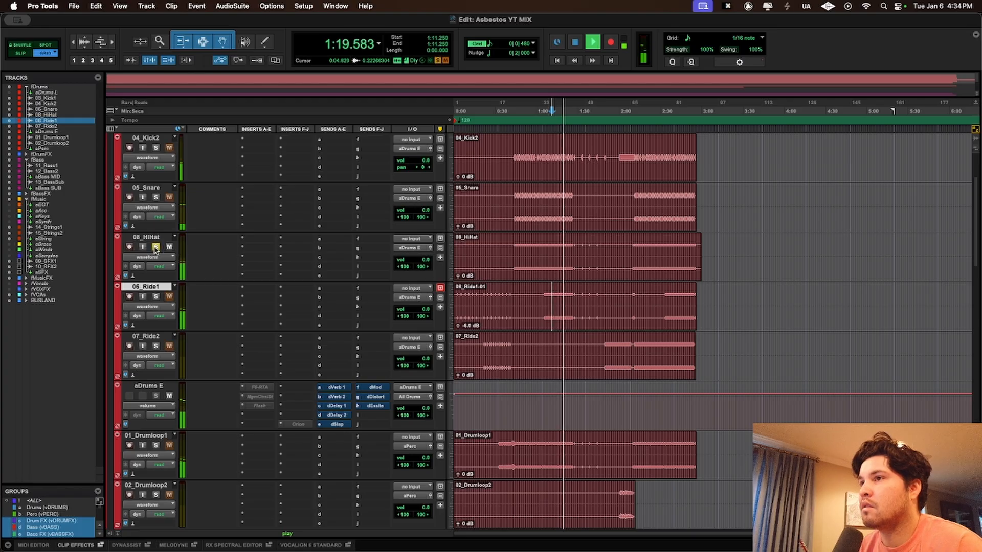
{"action": "left_click", "coordinate": [156, 248]}
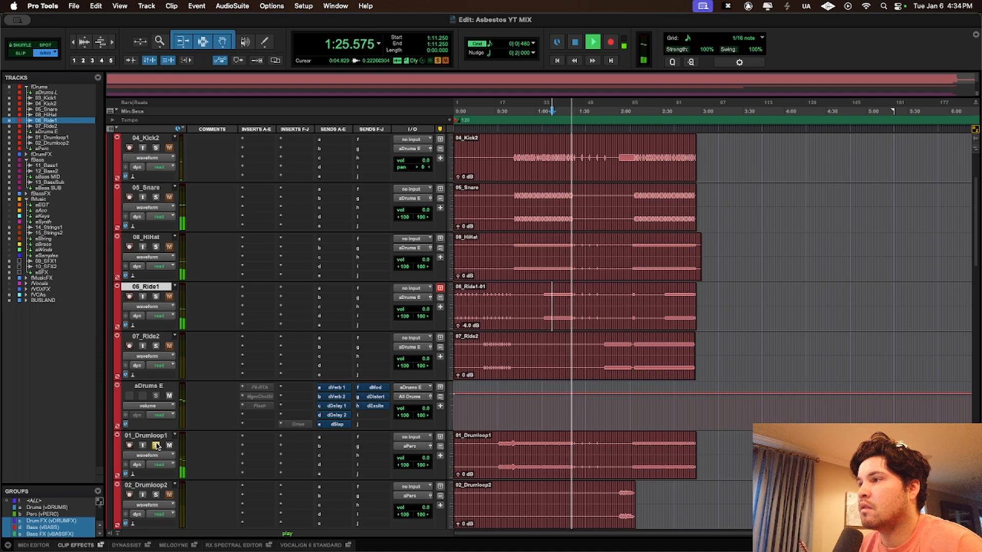
{"action": "key", "text": "space"}
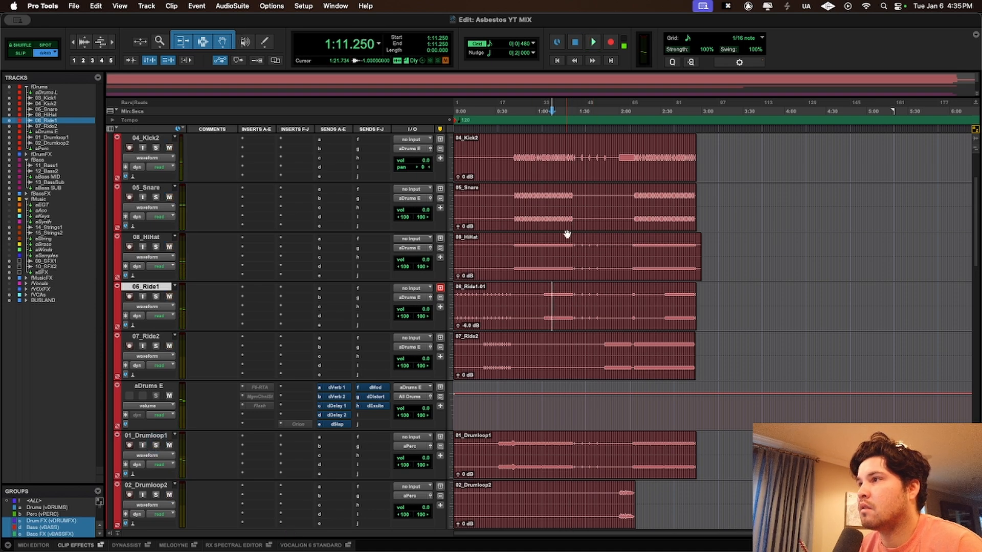
Try centring the right-channel pan of 08_HiHat and audition it in the mix from 0:55
{"action": "left_click", "coordinate": [530, 246]}
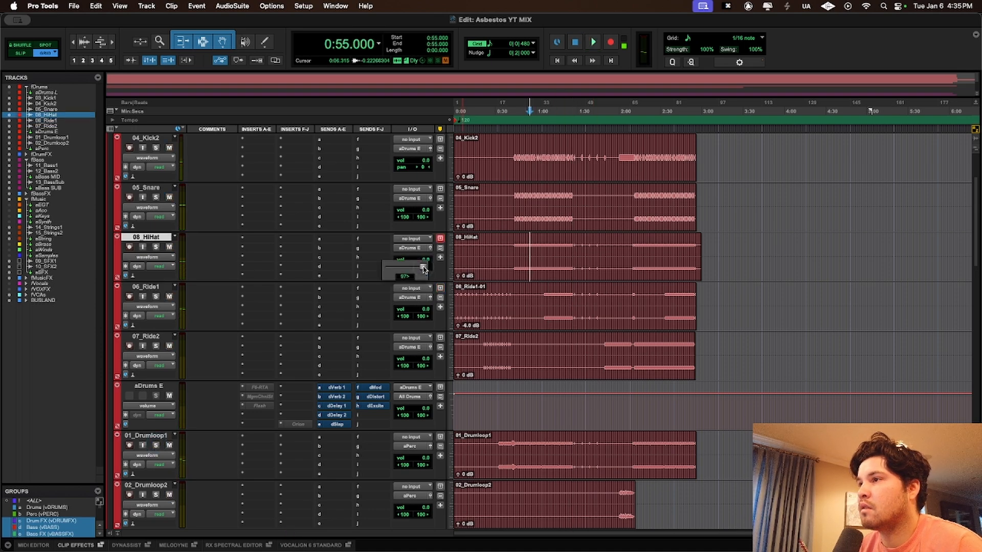
{"action": "left_click_drag", "start_coordinate": [418, 268], "coordinate": [410, 269]}
{"action": "key", "text": "space"}
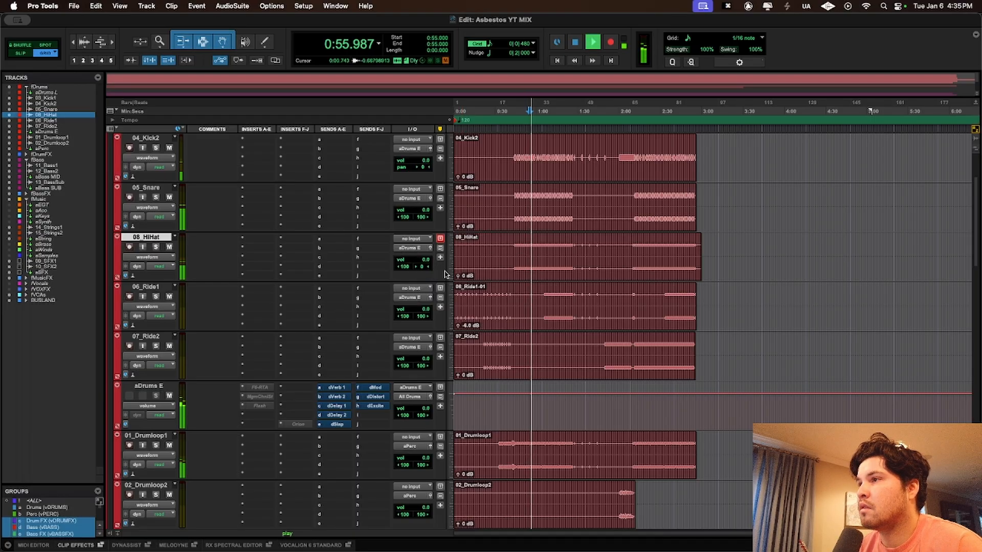
{"action": "key", "text": "space"}
Insert the Neutron 5 Phase (mono) plug-in on the 04_Kick2 track
{"action": "scroll", "coordinate": [336, 256], "scroll_direction": "up", "scroll_amount": 3}
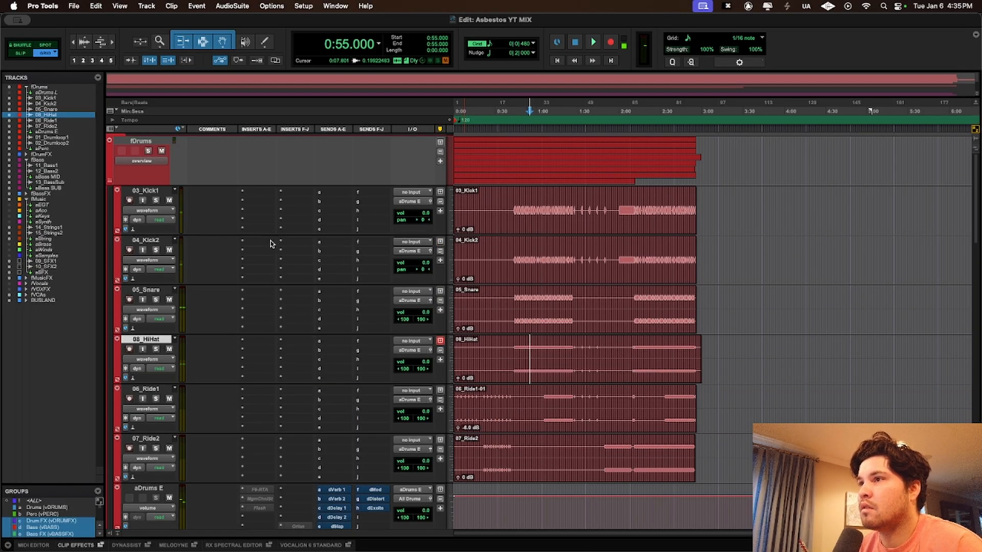
{"action": "left_click", "coordinate": [281, 228]}
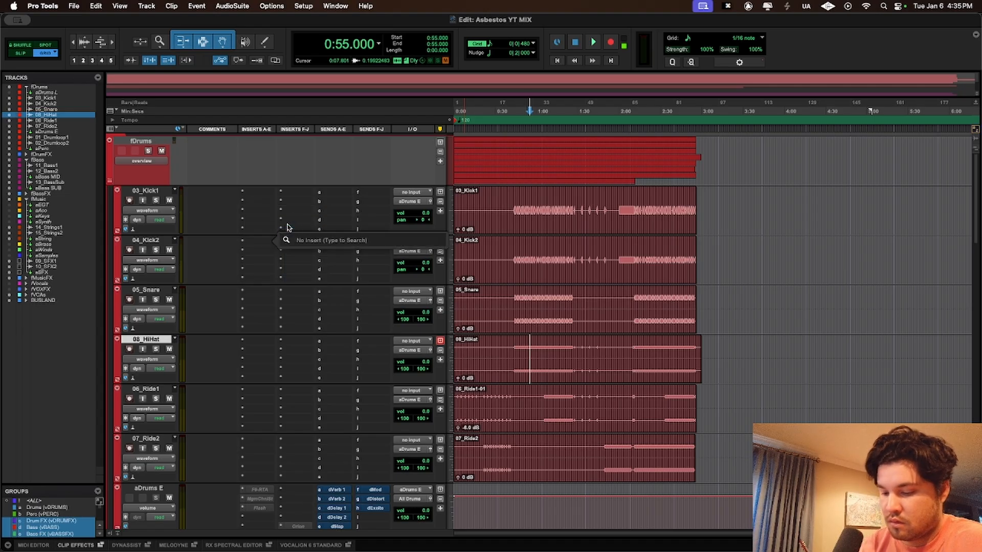
{"action": "type", "text": "phase"}
{"action": "key", "text": "Down"}
{"action": "key", "text": "Down"}
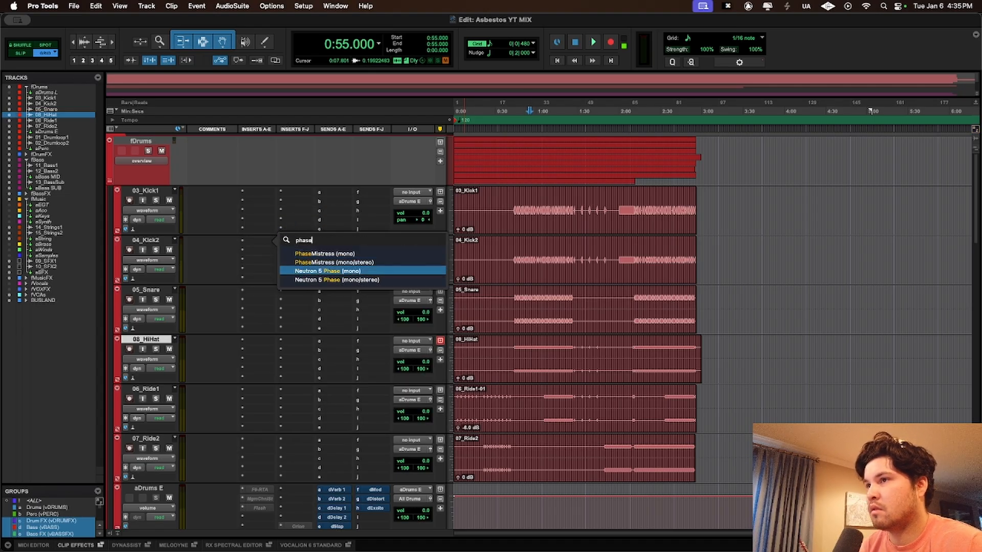
{"action": "key", "text": "Return"}
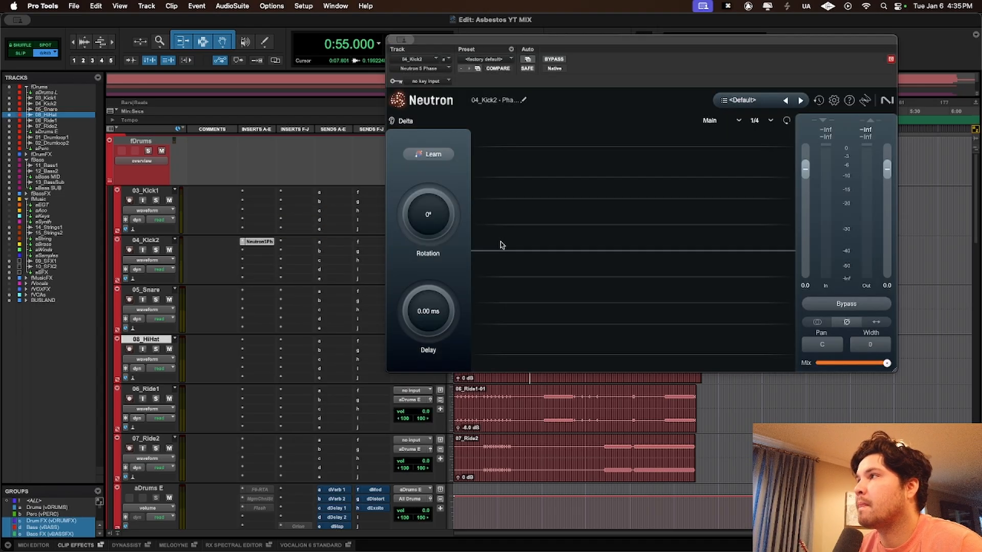
Set the 04_Kick2 Neutron Phase key input to Bus 4 and its waveform display source to Main & SC
{"action": "left_click", "coordinate": [427, 82]}
{"action": "mouse_move", "coordinate": [432, 90]}
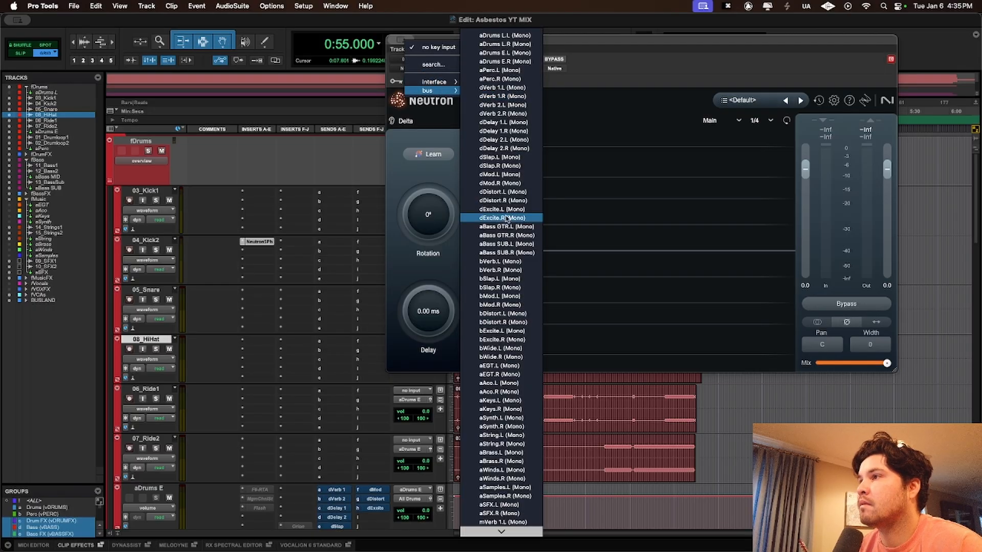
{"action": "scroll", "coordinate": [505, 271], "scroll_direction": "down", "scroll_amount": 5}
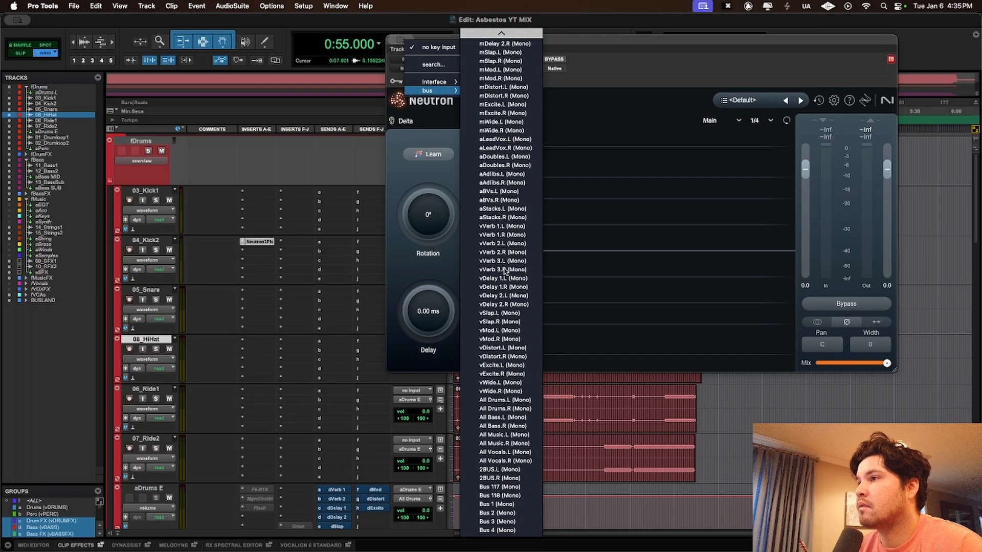
{"action": "left_click", "coordinate": [499, 530]}
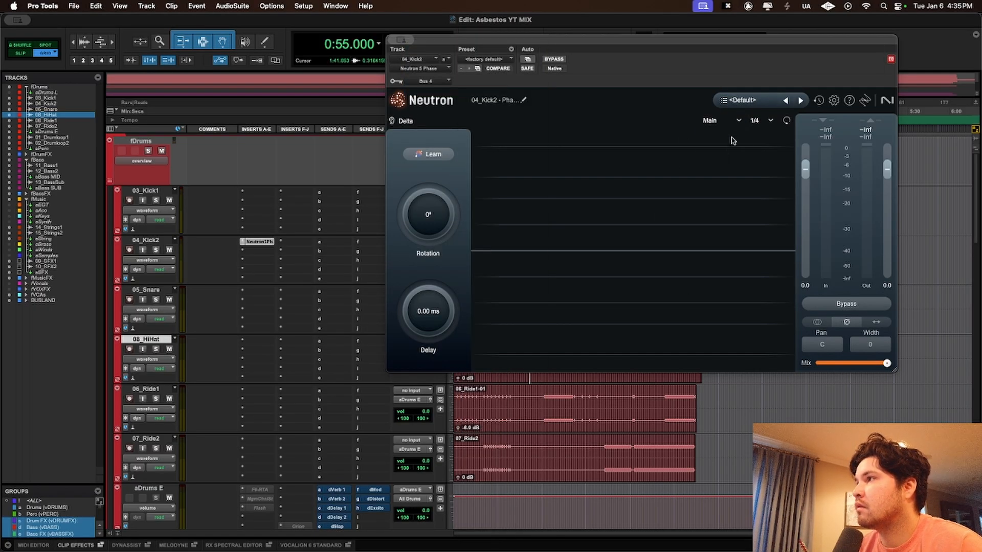
{"action": "left_click", "coordinate": [736, 120]}
{"action": "left_click", "coordinate": [723, 167]}
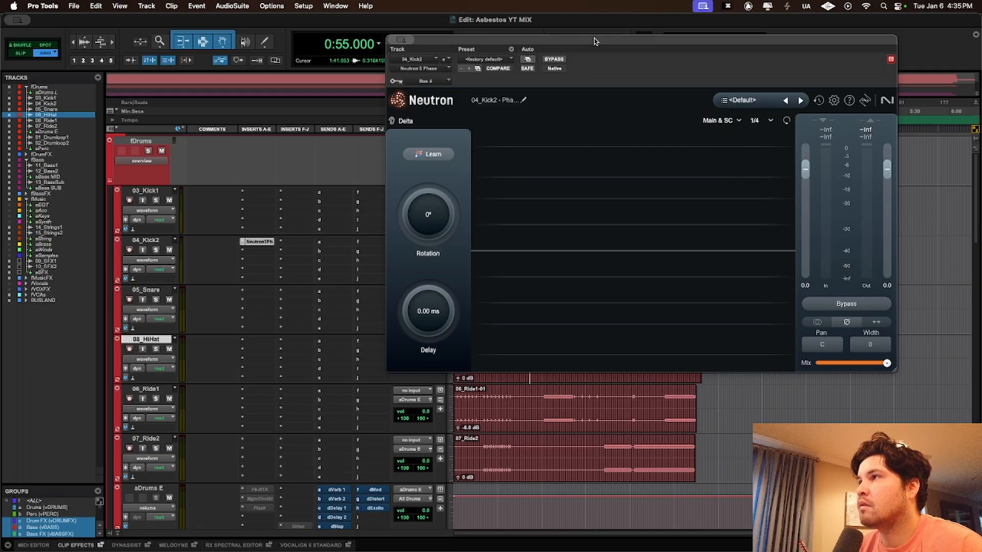
Add a send from 03_Kick1 to Bus 4 with its level at 0.0 dB
{"action": "left_click", "coordinate": [344, 192]}
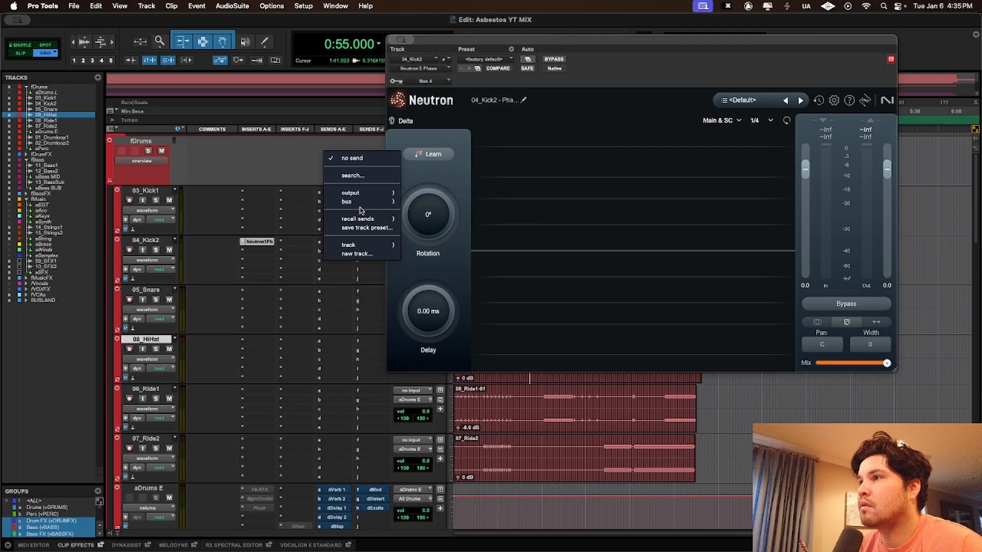
{"action": "mouse_move", "coordinate": [372, 203]}
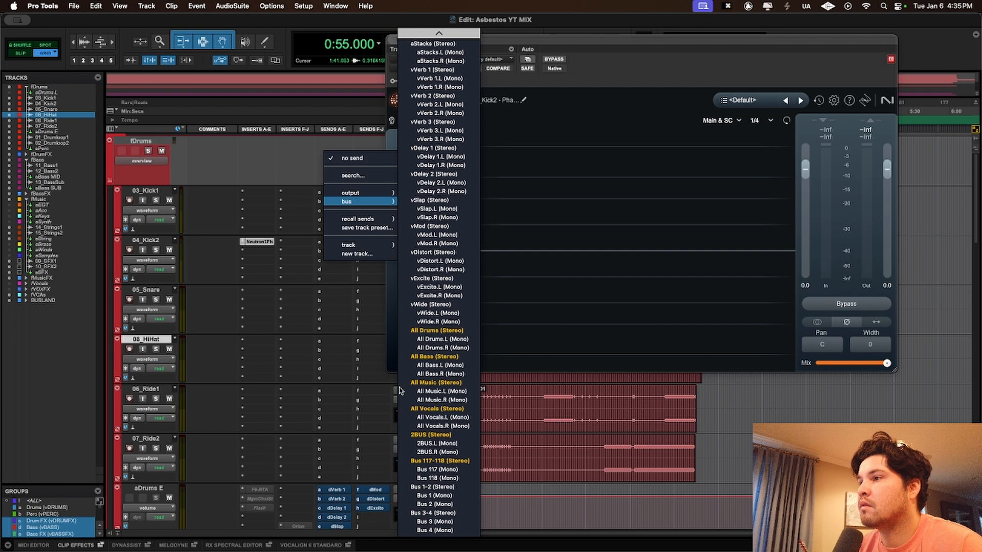
{"action": "left_click", "coordinate": [439, 530]}
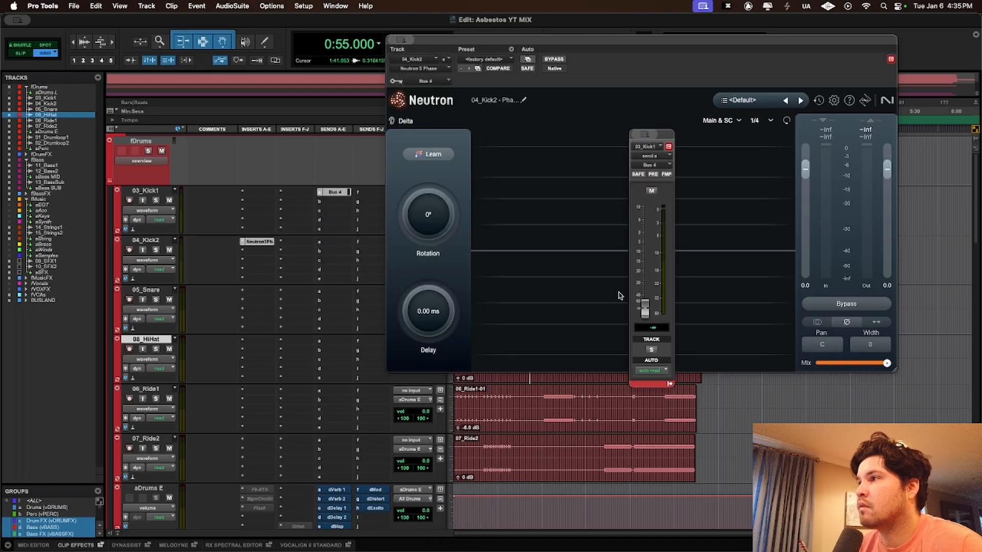
Run Neutron Phase's Learn on 04_Kick2 while the session plays, and close the plug-in window
{"action": "left_click_drag", "start_coordinate": [637, 47], "coordinate": [299, 33]}
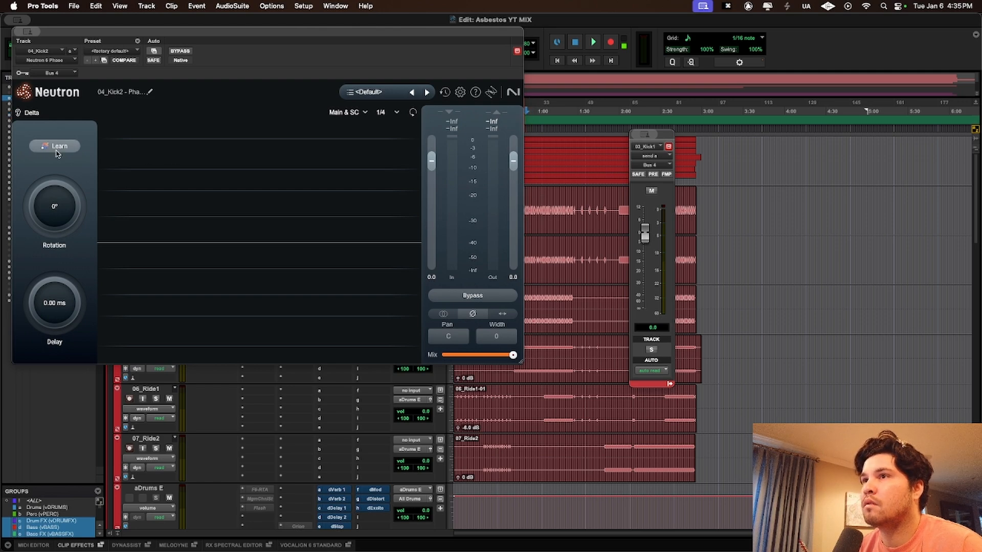
{"action": "key", "text": "space"}
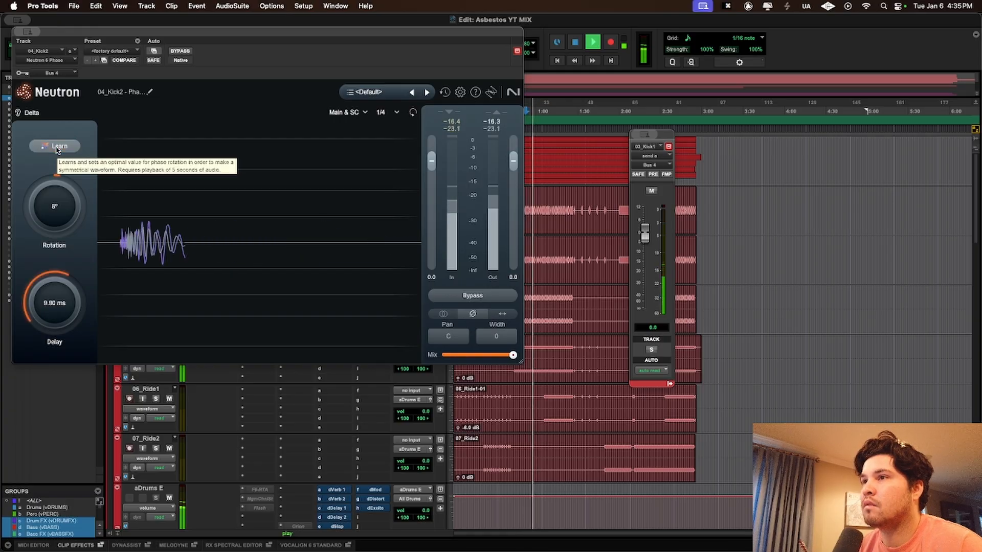
{"action": "left_click_drag", "start_coordinate": [116, 34], "coordinate": [464, 46]}
{"action": "left_click", "coordinate": [260, 242]}
Solo 03_Kick1 and 04_Kick2 together during playback
{"action": "left_click", "coordinate": [156, 201]}
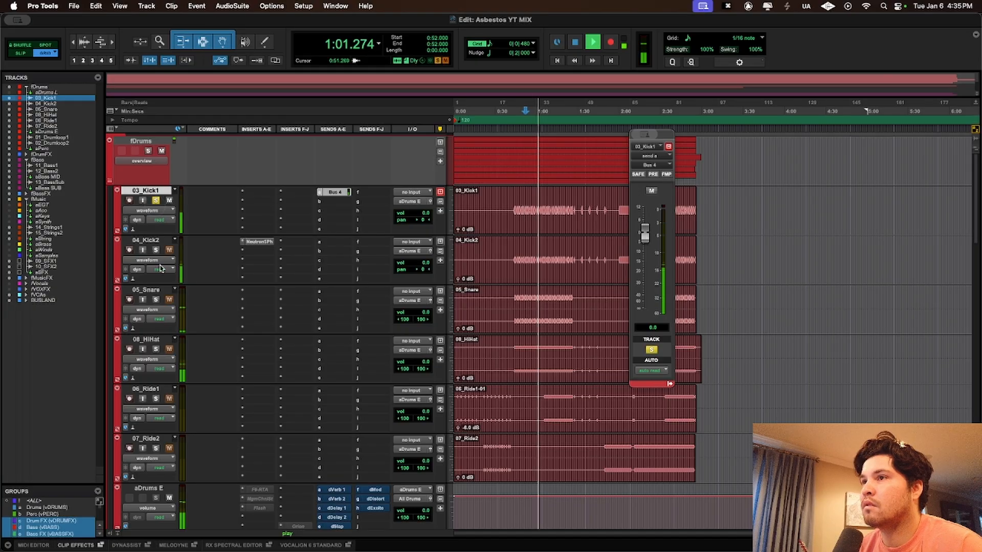
{"action": "left_click", "coordinate": [156, 250]}
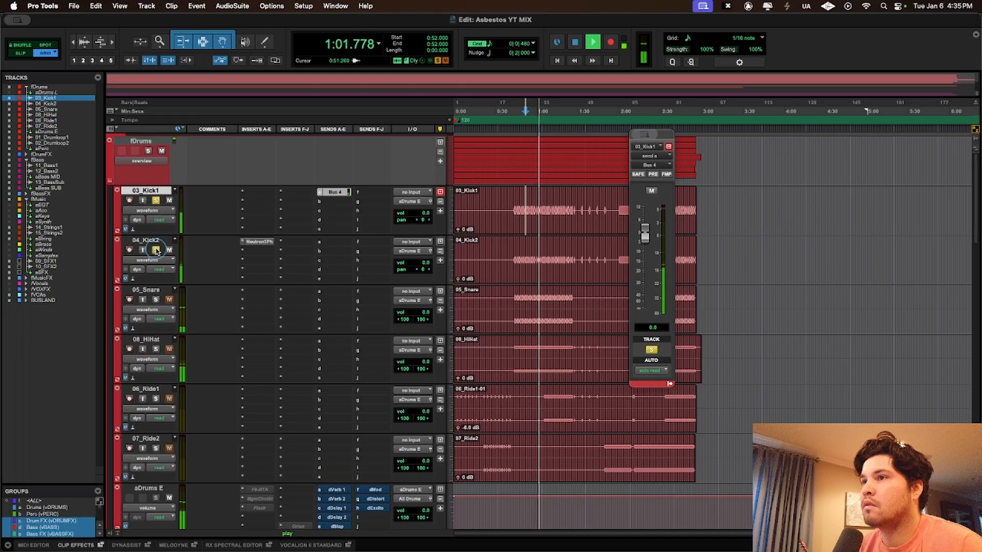
{"action": "left_click", "coordinate": [265, 243]}
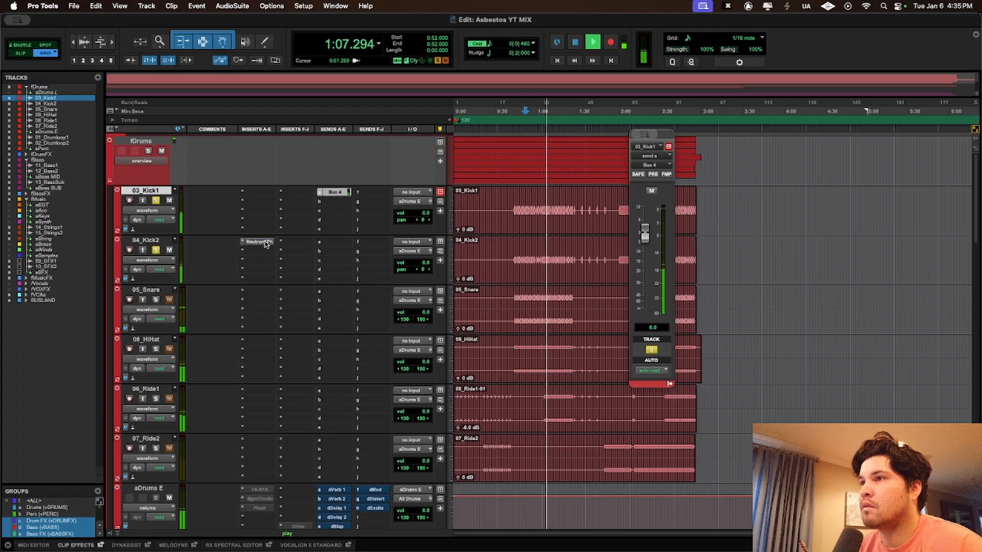
Place the cursor at 0:54.250 on 04_Kick2, just before a kick hit, and play the soloed kicks from there
{"action": "key", "text": "t"}
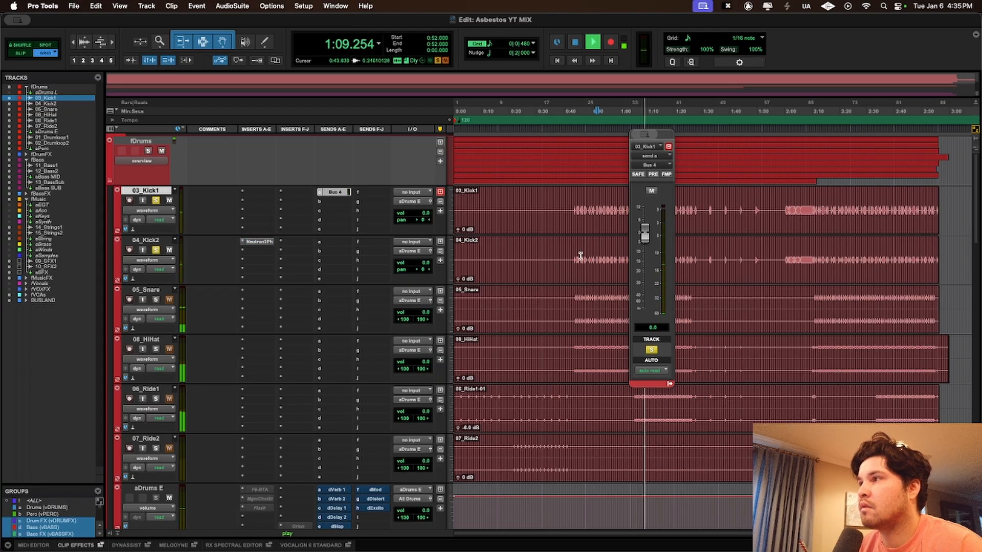
{"action": "left_click", "coordinate": [604, 251]}
{"action": "key", "text": "t"}
{"action": "key", "text": "t"}
{"action": "left_click", "coordinate": [339, 194]}
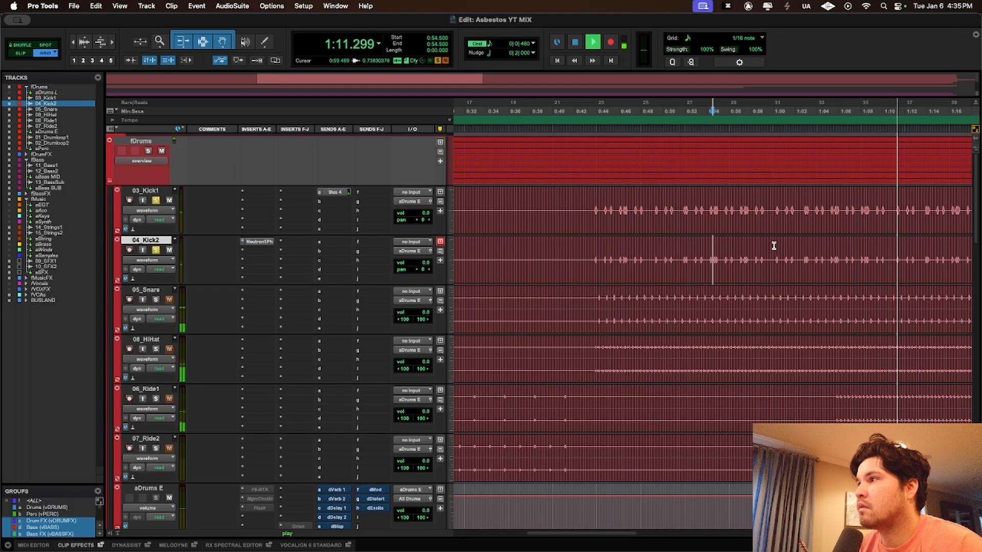
{"action": "key", "text": "space"}
{"action": "key", "text": "t"}
{"action": "key", "text": "t"}
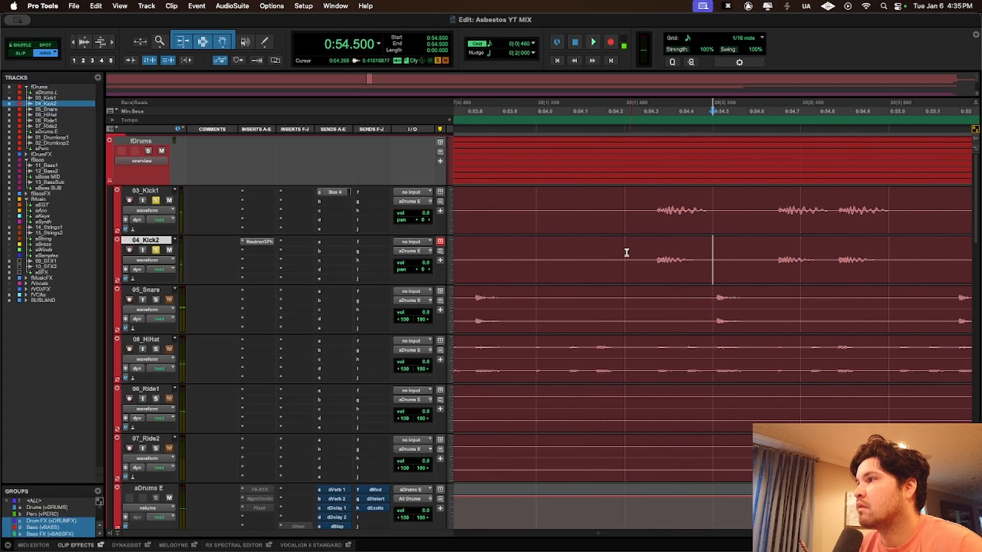
{"action": "left_click", "coordinate": [624, 252]}
{"action": "key", "text": "space"}
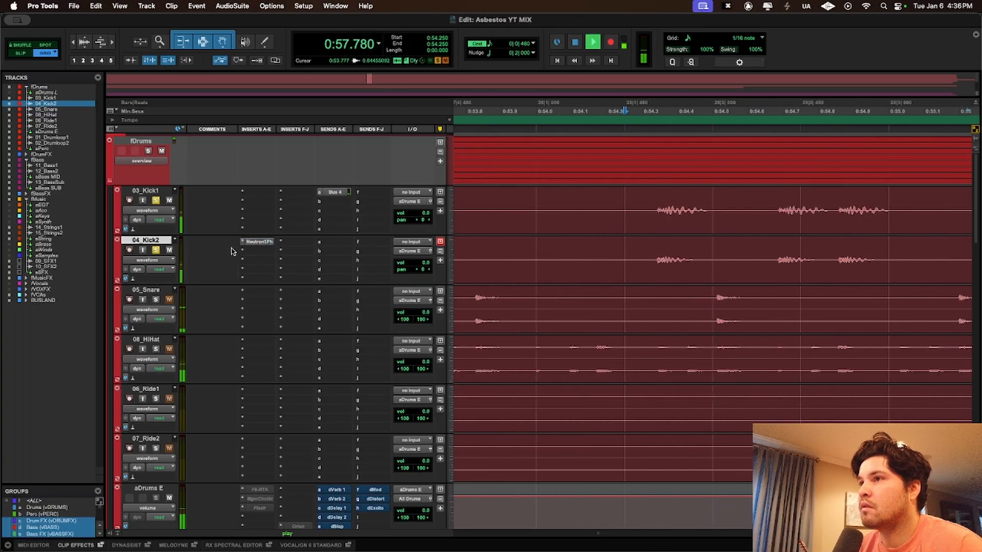
Reset the 04_Kick2 Neutron Phase delay to 0.00 ms and replay the soloed kicks to compare their waveforms
{"action": "left_click", "coordinate": [264, 246]}
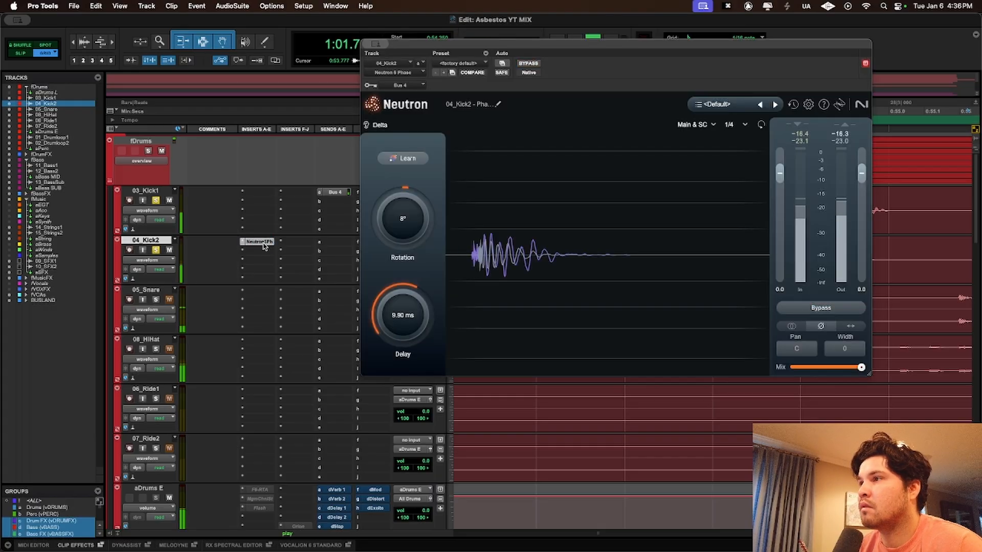
{"action": "left_click", "coordinate": [409, 322], "text": "alt"}
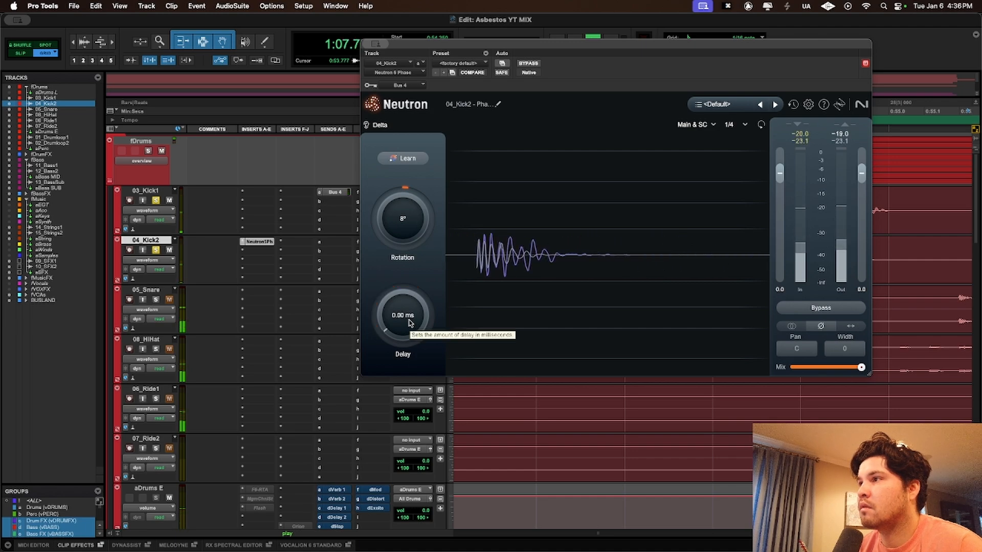
{"action": "key", "text": "space"}
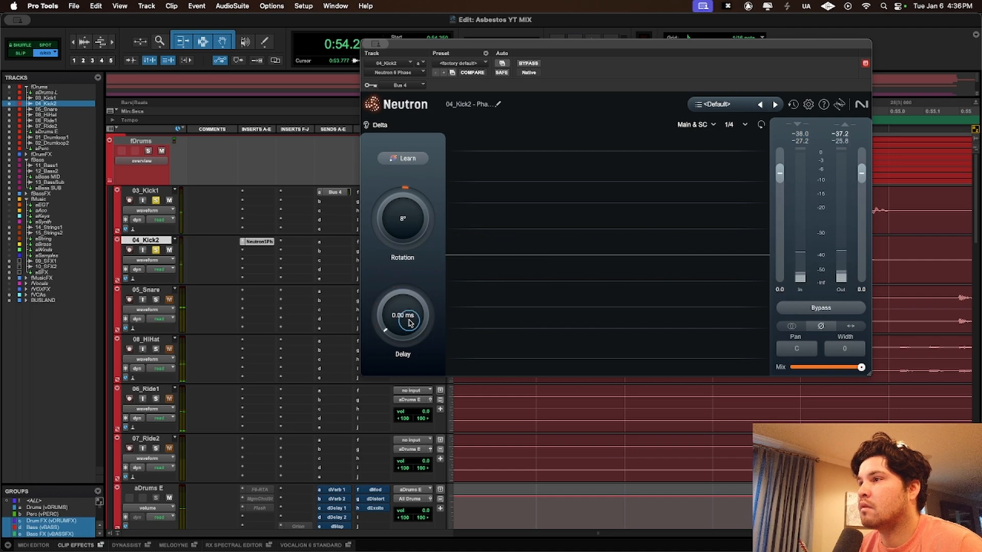
{"action": "key", "text": "space"}
{"action": "left_click_drag", "start_coordinate": [405, 315], "coordinate": [411, 285]}
{"action": "key", "text": "space"}
{"action": "key", "text": "space"}
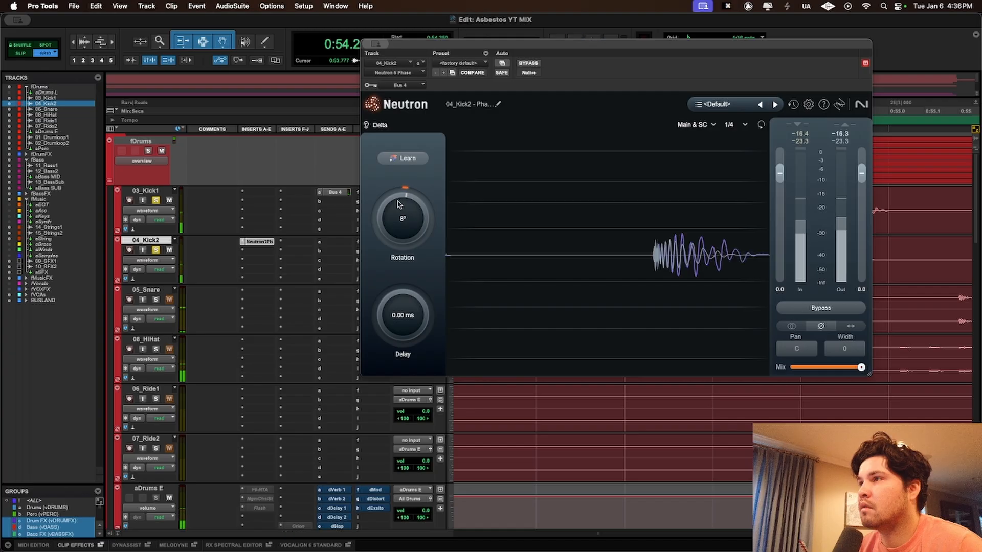
Close the Neutron Phase window and take 03_Kick1 and 04_Kick2 out of solo
{"action": "left_click", "coordinate": [265, 242]}
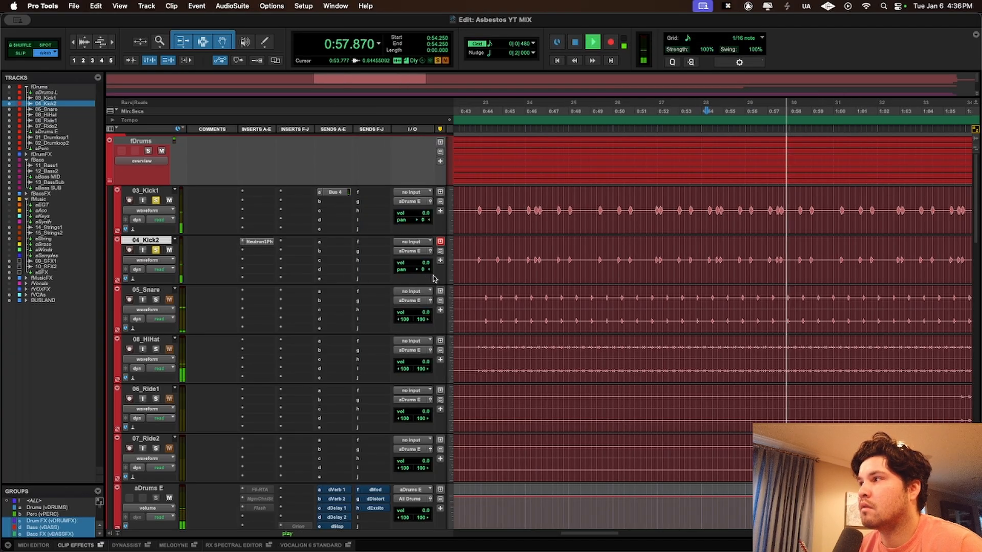
{"action": "key", "text": "super+bracketleft"}
{"action": "key", "text": "super+bracketleft"}
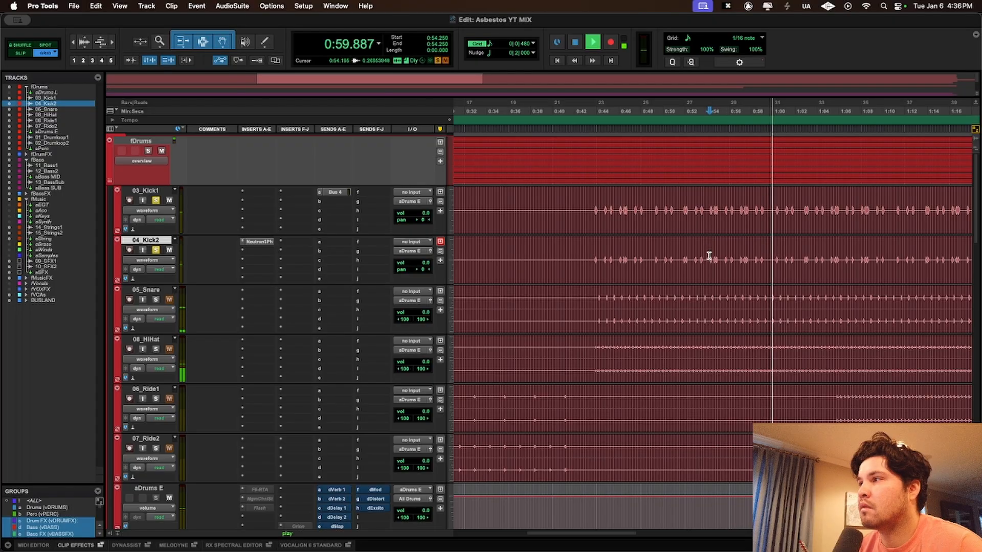
{"action": "left_click", "coordinate": [258, 244]}
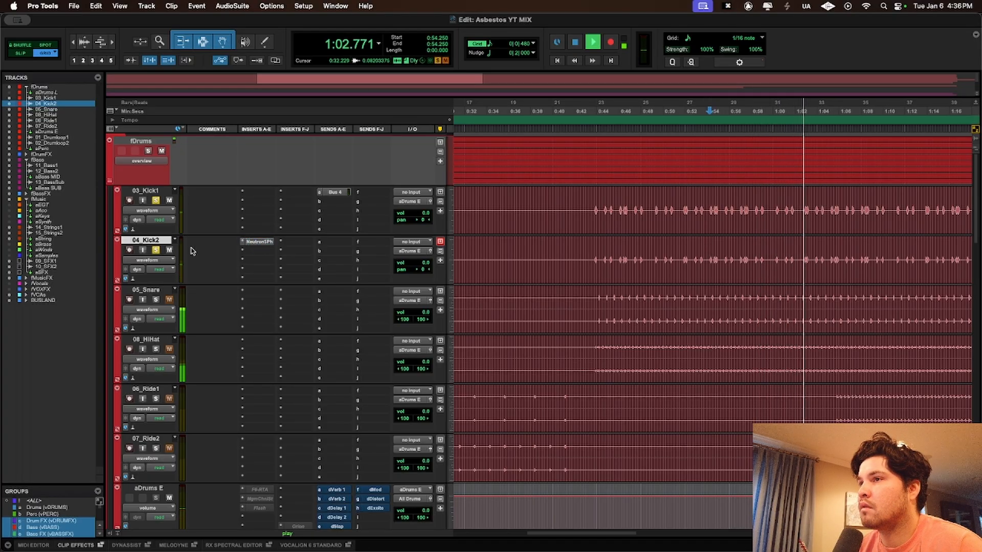
{"action": "left_click", "coordinate": [156, 201]}
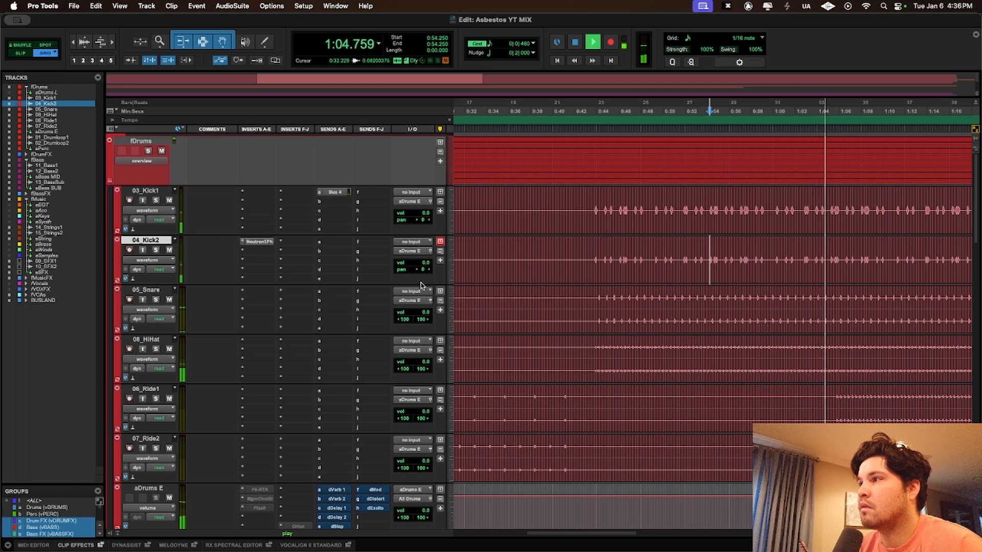
Select the 03_Kick1 and 04_Kick2 clips and raise their clip gain to +6.0 dB
{"action": "key", "text": "r"}
{"action": "key", "text": "r"}
{"action": "key", "text": "r"}
{"action": "left_click", "coordinate": [566, 275]}
{"action": "left_click", "coordinate": [543, 213], "text": "shift"}
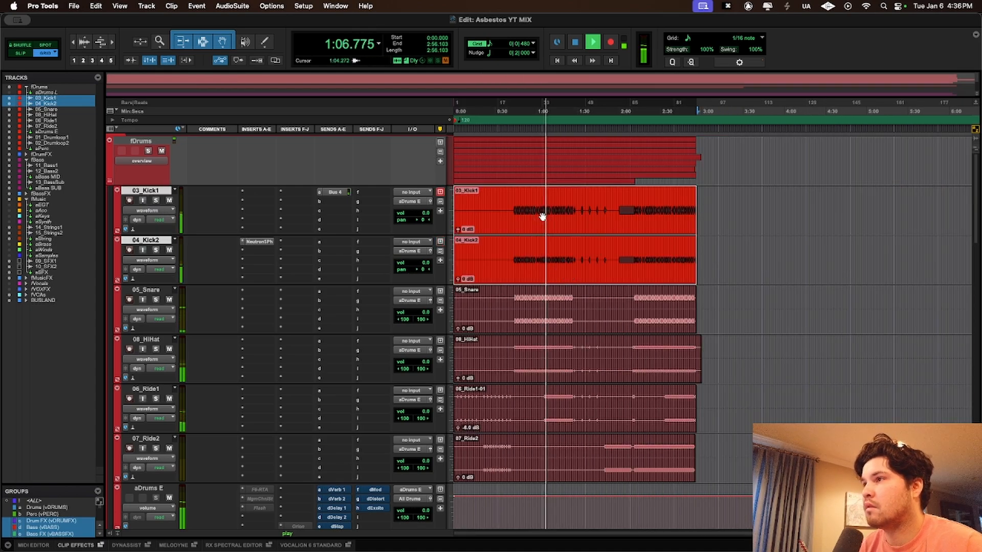
{"action": "key", "text": "ctrl+shift+Up"}
{"action": "key", "text": "ctrl+shift+Up"}
{"action": "key", "text": "ctrl+shift+Up"}
{"action": "key", "text": "ctrl+shift+Up"}
{"action": "key", "text": "ctrl+shift+Up"}
{"action": "key", "text": "ctrl+shift+Up"}
{"action": "key", "text": "ctrl+shift+Up"}
{"action": "key", "text": "ctrl+shift+Up"}
{"action": "key", "text": "ctrl+shift+Up"}
{"action": "key", "text": "ctrl+shift+Up"}
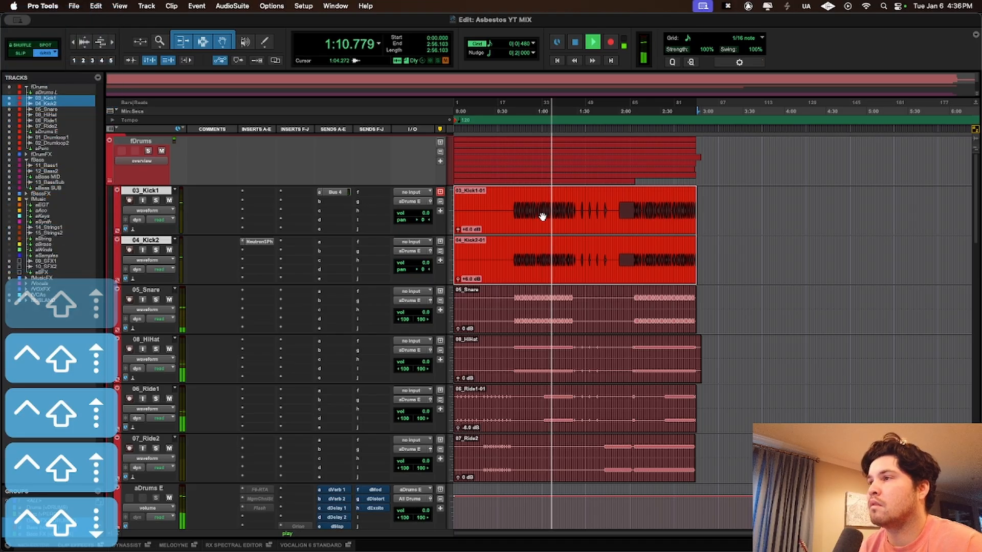
Raise the clip gain of the 05_Snare clip to +6.0 dB
{"action": "left_click", "coordinate": [532, 321]}
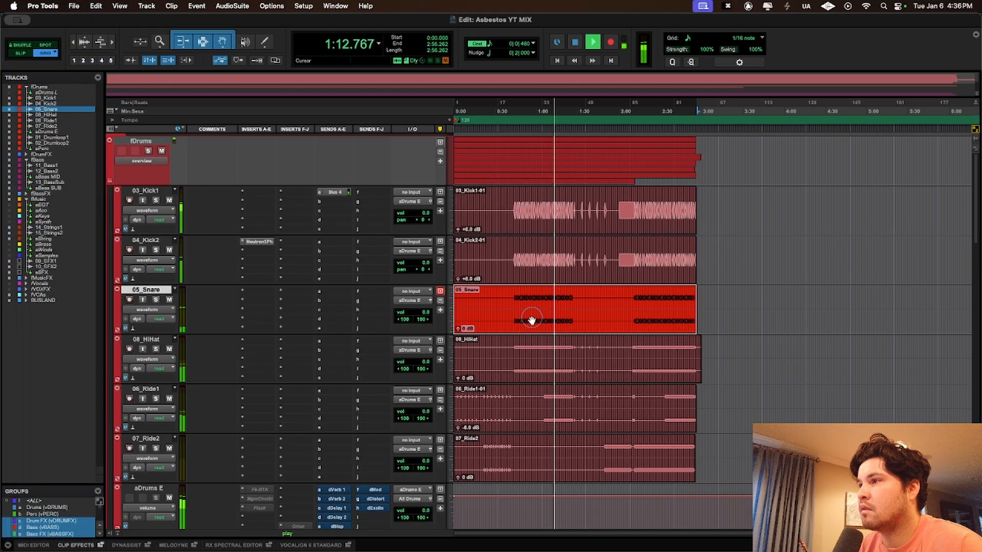
{"action": "key", "text": "ctrl+shift+Up"}
{"action": "key", "text": "ctrl+shift+Up"}
{"action": "key", "text": "ctrl+shift+Up"}
{"action": "key", "text": "ctrl+shift+Up"}
{"action": "key", "text": "ctrl+shift+Up"}
{"action": "key", "text": "ctrl+shift+Up"}
{"action": "key", "text": "ctrl+shift+Up"}
{"action": "key", "text": "ctrl+shift+Up"}
{"action": "key", "text": "ctrl+shift+Up"}
{"action": "key", "text": "ctrl+shift+Up"}
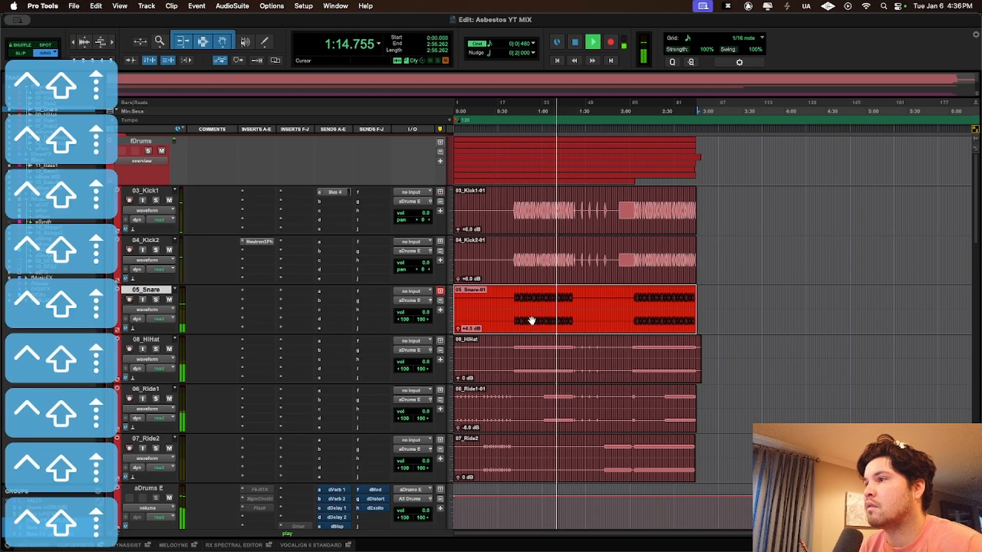
{"action": "key", "text": "ctrl+shift+Up"}
{"action": "key", "text": "ctrl+shift+Up"}
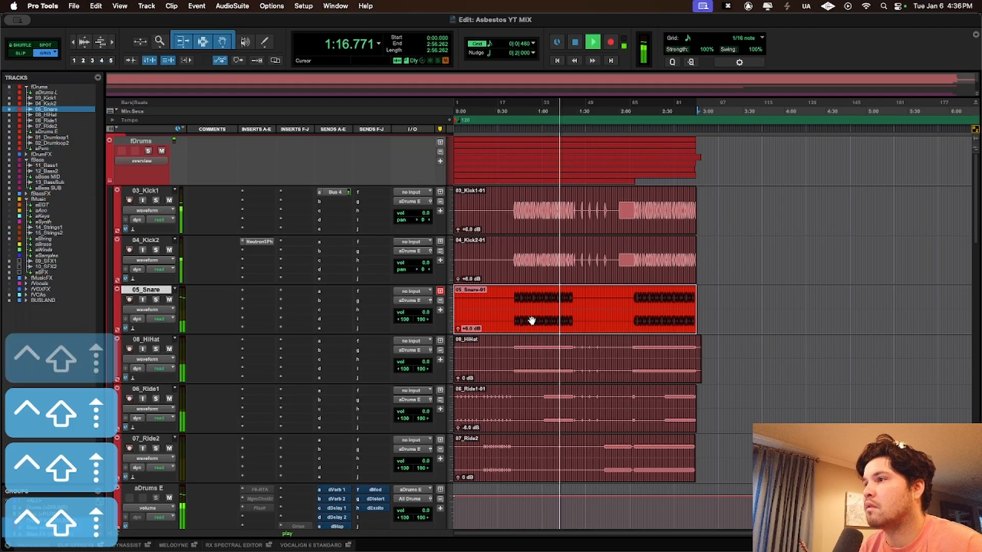
Audition 02_Drumloop2 in solo from 1:59.750 and return it to the full drum mix
{"action": "left_click", "coordinate": [555, 346]}
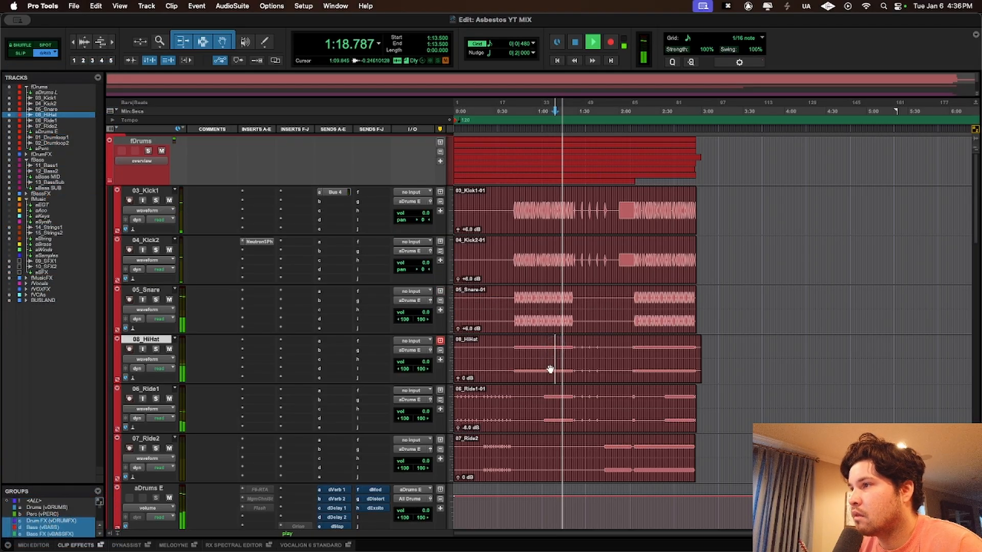
{"action": "scroll", "coordinate": [549, 370], "scroll_direction": "down", "scroll_amount": 1}
{"action": "scroll", "coordinate": [555, 384], "scroll_direction": "down", "scroll_amount": 5}
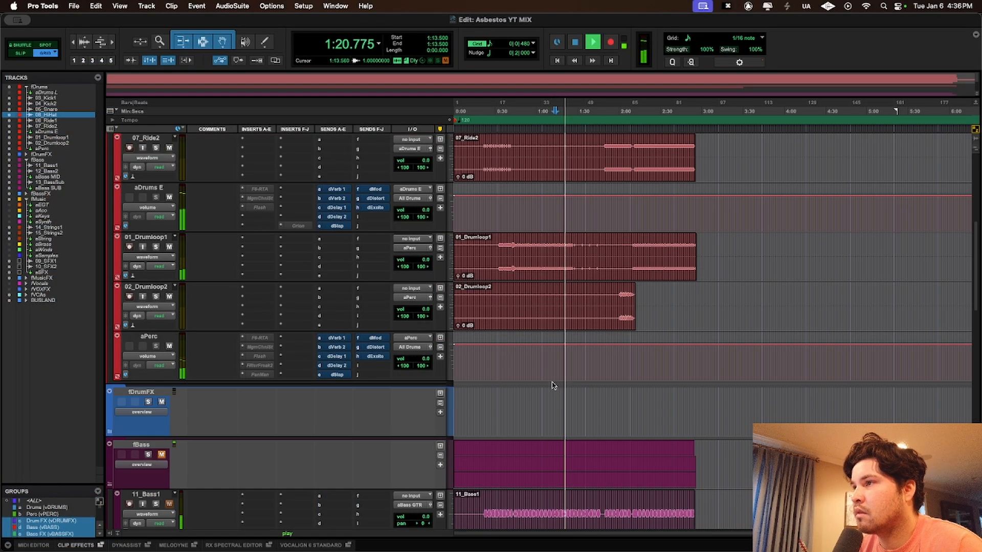
{"action": "scroll", "coordinate": [533, 382], "scroll_direction": "up", "scroll_amount": 2}
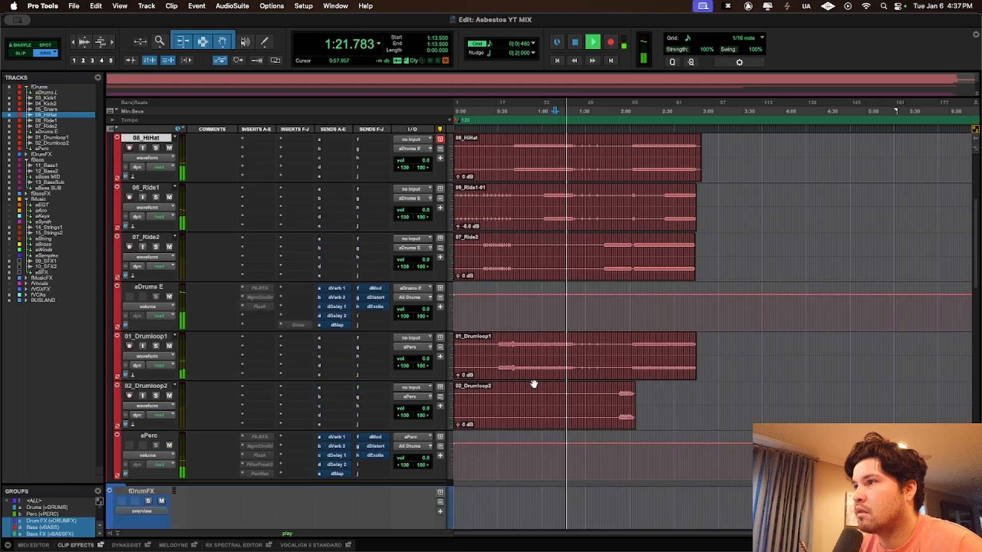
{"action": "left_click", "coordinate": [619, 394]}
{"action": "key", "text": "super+bracketright"}
{"action": "left_click", "coordinate": [156, 396]}
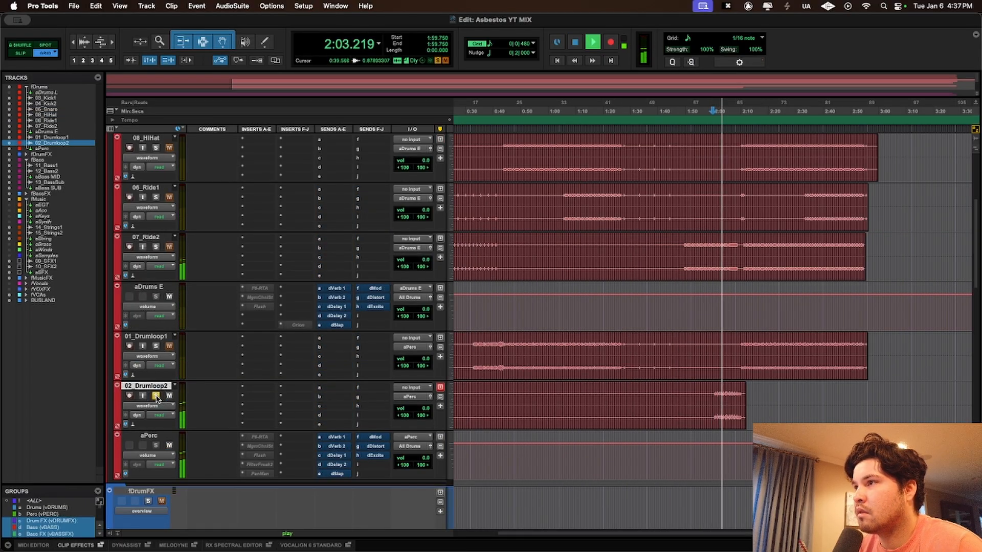
{"action": "left_click", "coordinate": [156, 396]}
{"action": "scroll", "coordinate": [330, 366], "scroll_direction": "up", "scroll_amount": 10}
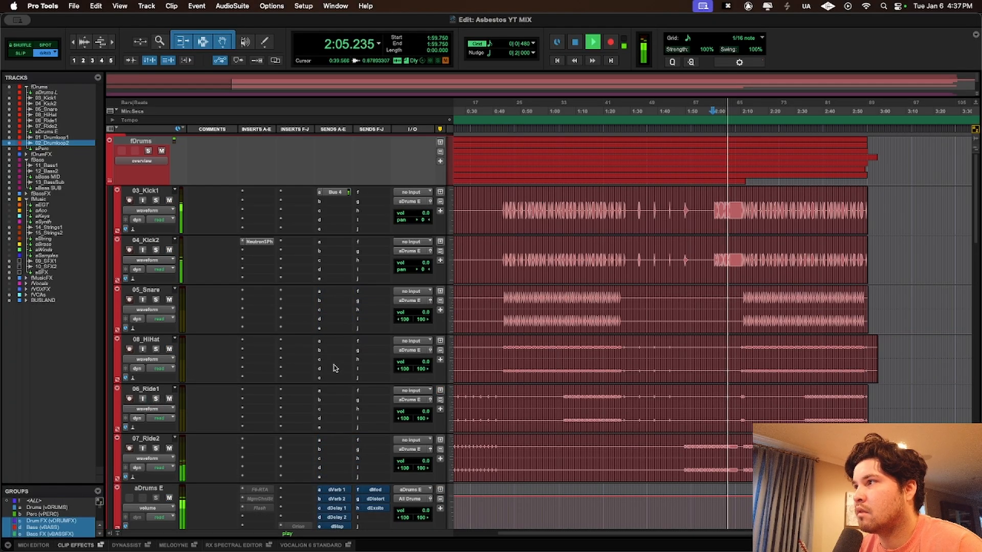
Activate PanMan on the aPerc track, adjust its Smoothing, and replay the drums from about 0:53 on 01_Drumloop1
{"action": "scroll", "coordinate": [334, 368], "scroll_direction": "down", "scroll_amount": 3}
{"action": "scroll", "coordinate": [333, 368], "scroll_direction": "down", "scroll_amount": 2}
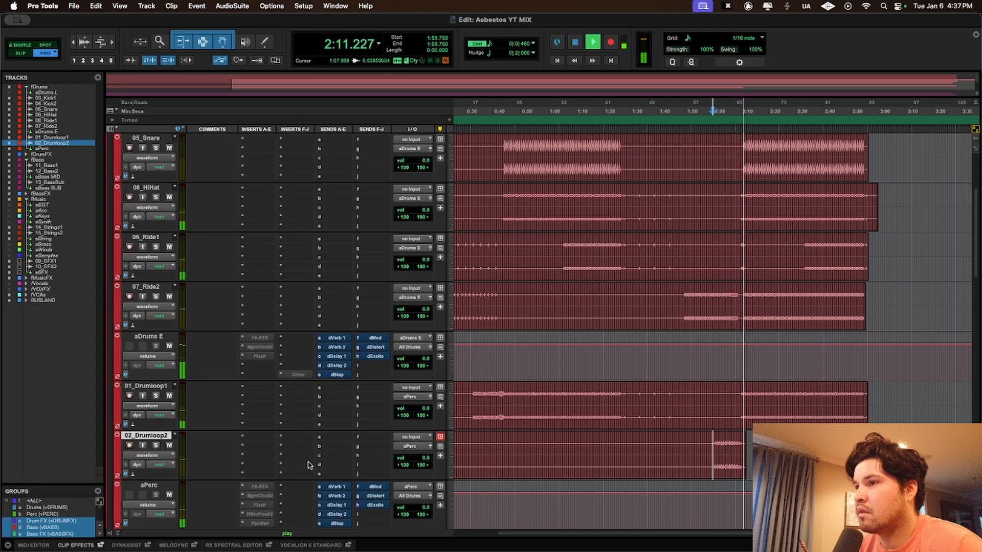
{"action": "left_click", "coordinate": [261, 525]}
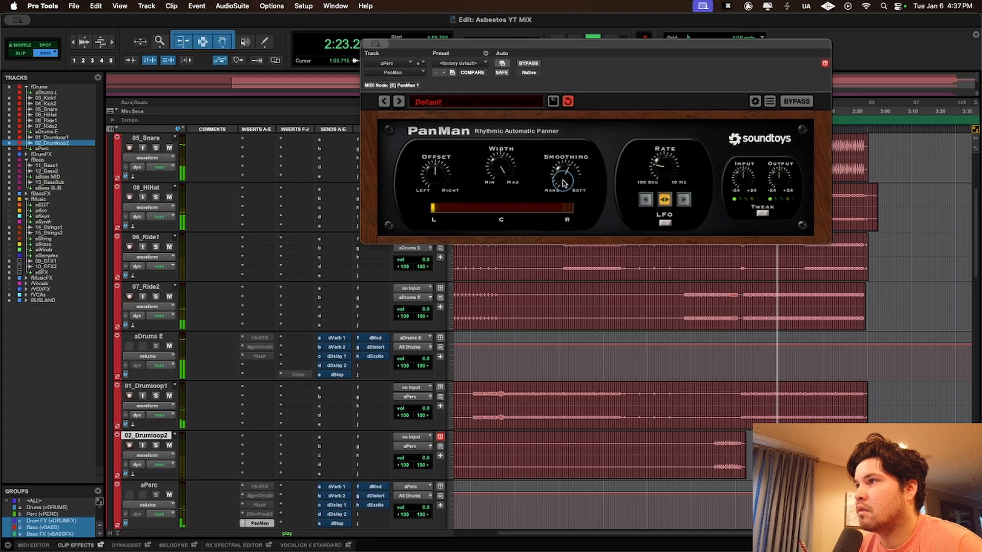
{"action": "left_click_drag", "start_coordinate": [568, 172], "coordinate": [574, 150]}
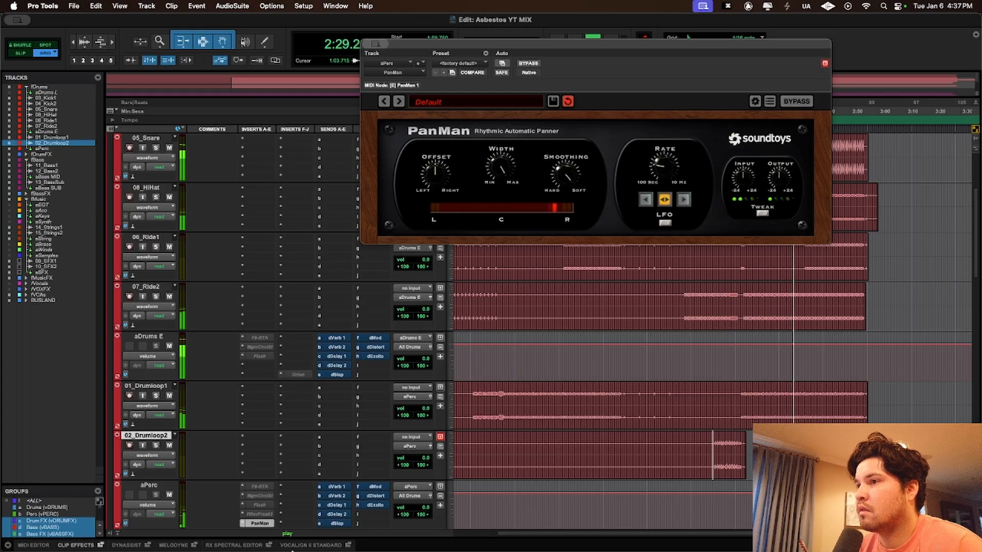
{"action": "left_click", "coordinate": [260, 524]}
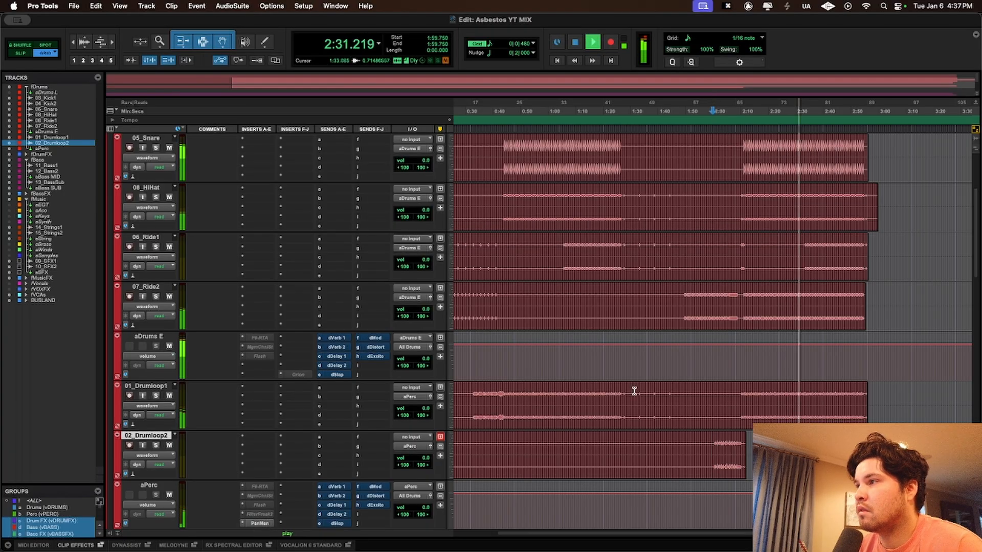
{"action": "left_click", "coordinate": [528, 391]}
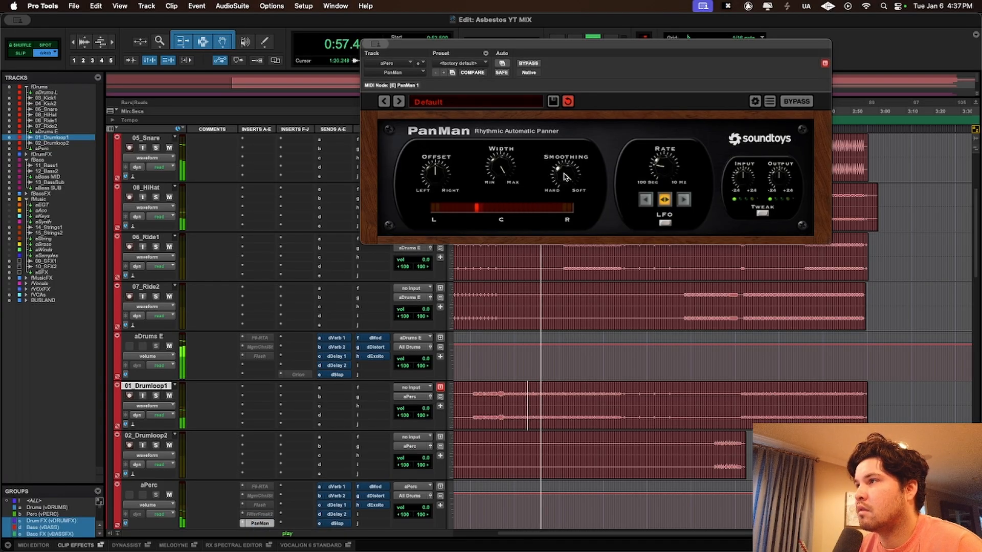
Close PanMan, stop playback, and activate and open FilterFreak2 on the aPerc track
{"action": "left_click", "coordinate": [260, 524]}
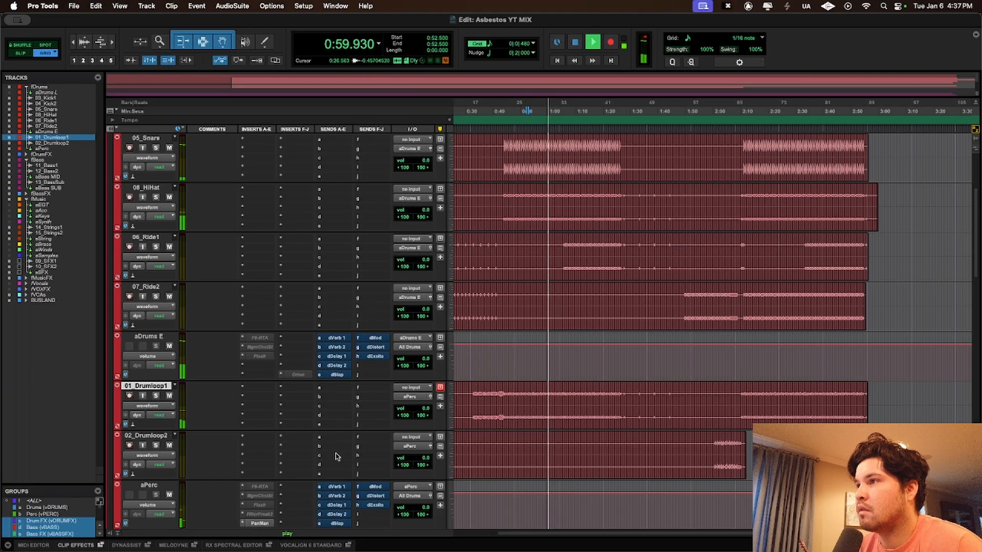
{"action": "key", "text": "space"}
{"action": "left_click", "coordinate": [269, 514]}
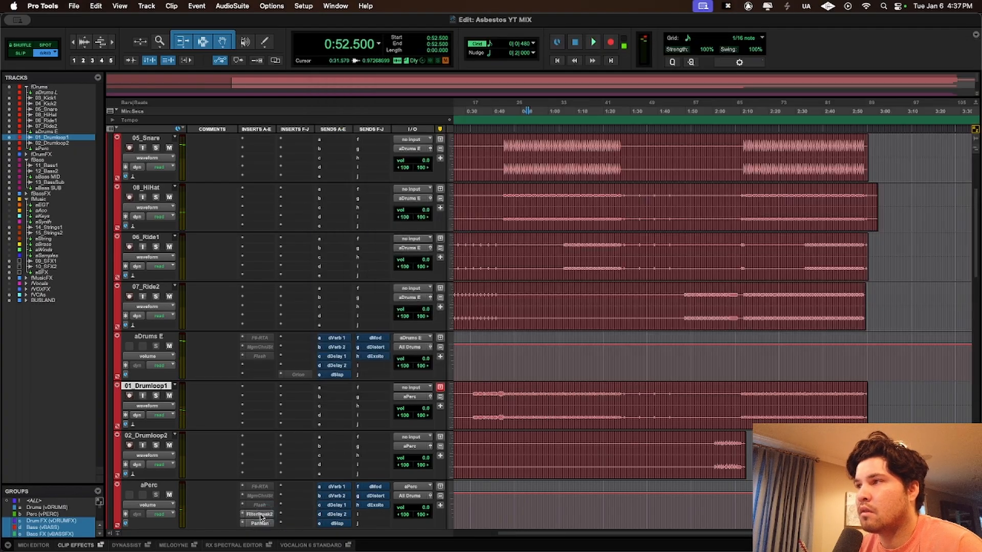
{"action": "left_click", "coordinate": [267, 515]}
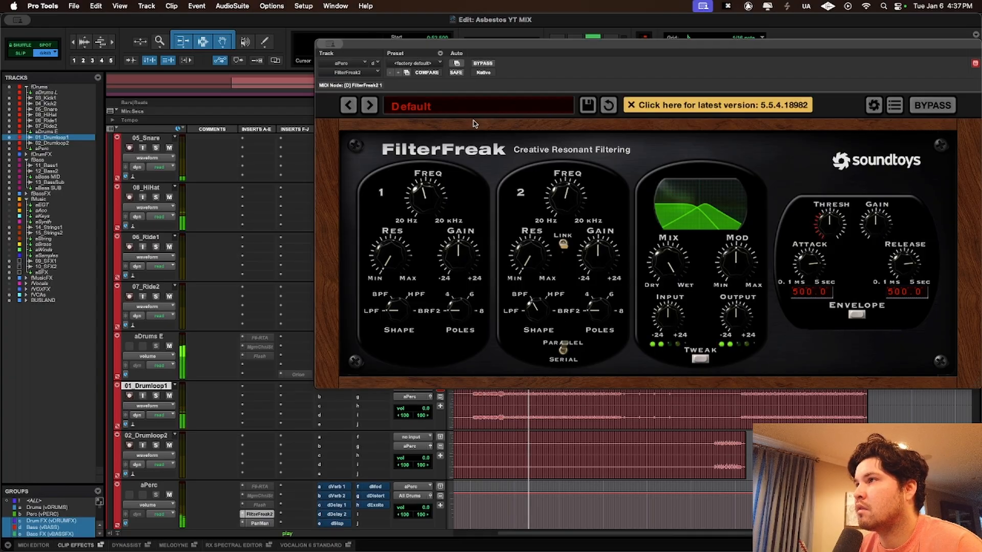
Load the More Vibe preset from 07 Effects in FilterFreak and compare it with the plugin bypassed
{"action": "left_click", "coordinate": [494, 106]}
{"action": "mouse_move", "coordinate": [498, 119]}
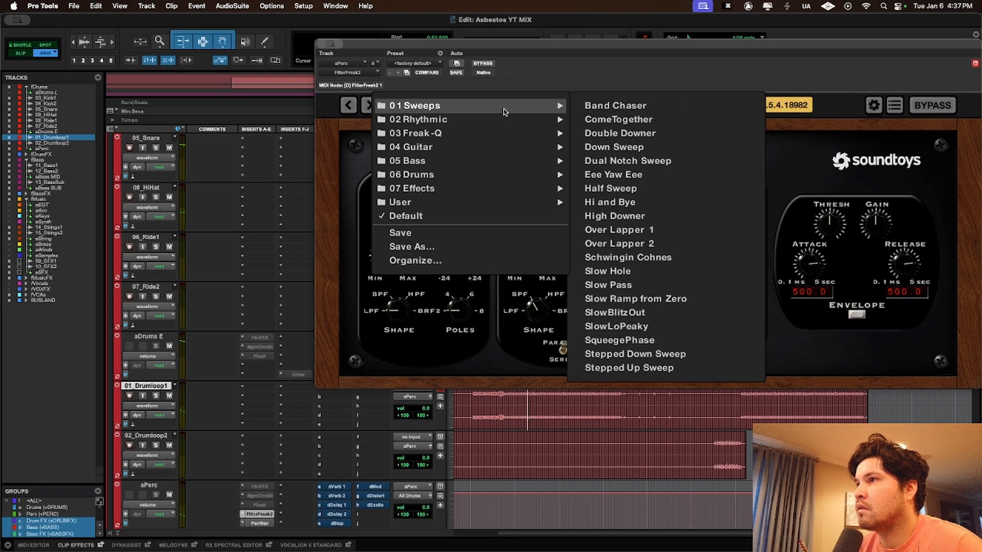
{"action": "mouse_move", "coordinate": [465, 135]}
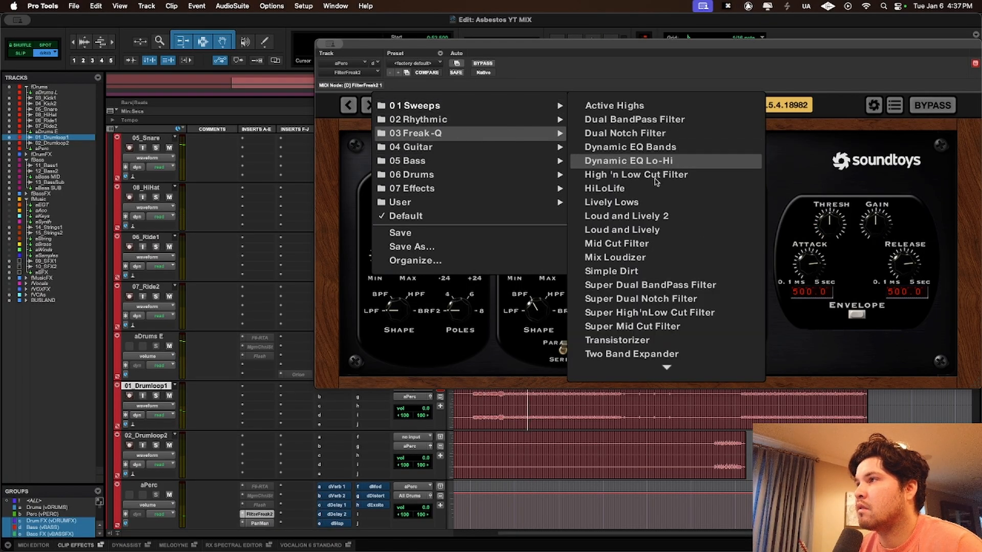
{"action": "mouse_move", "coordinate": [549, 189]}
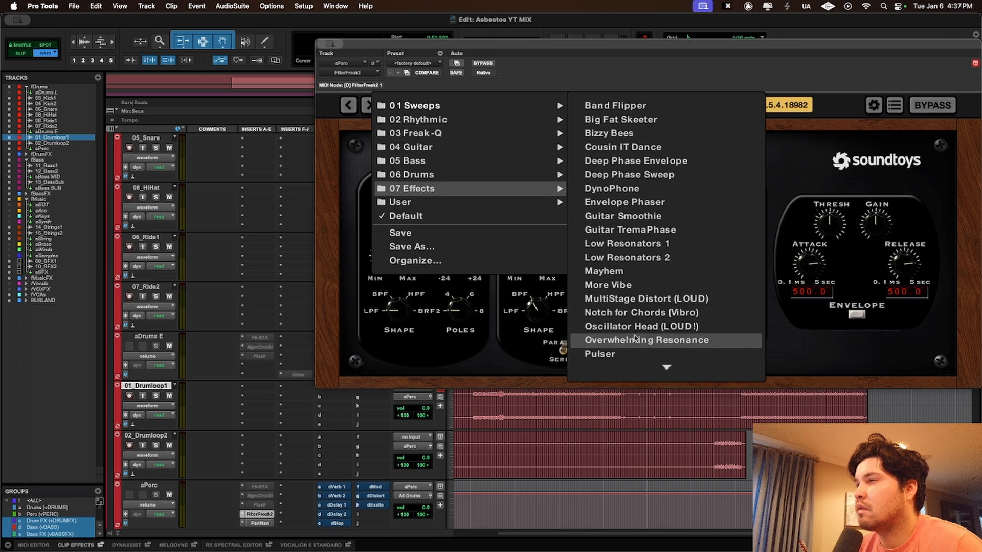
{"action": "left_click", "coordinate": [634, 286]}
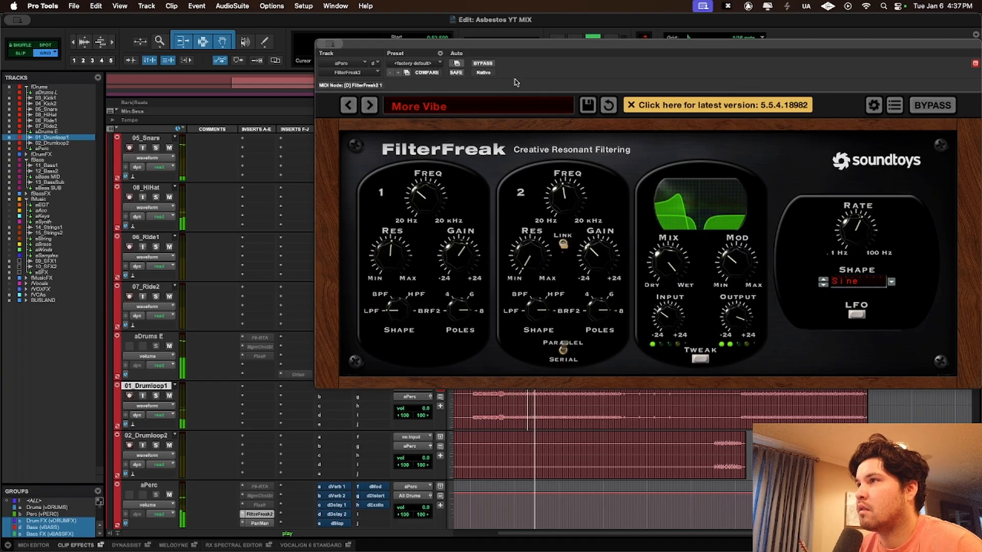
{"action": "left_click", "coordinate": [483, 63]}
{"action": "left_click", "coordinate": [490, 66]}
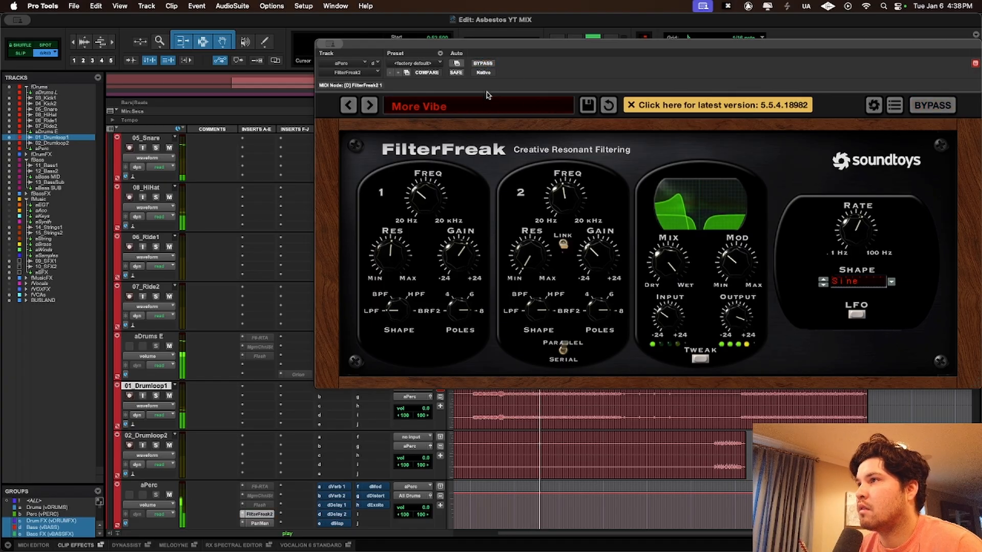
Load FilterFreak's Drum Processor 1 preset from 06 Drums, turn Mix toward dry, compare it with bypass, and close the plugin
{"action": "left_click", "coordinate": [457, 106]}
{"action": "mouse_move", "coordinate": [457, 179]}
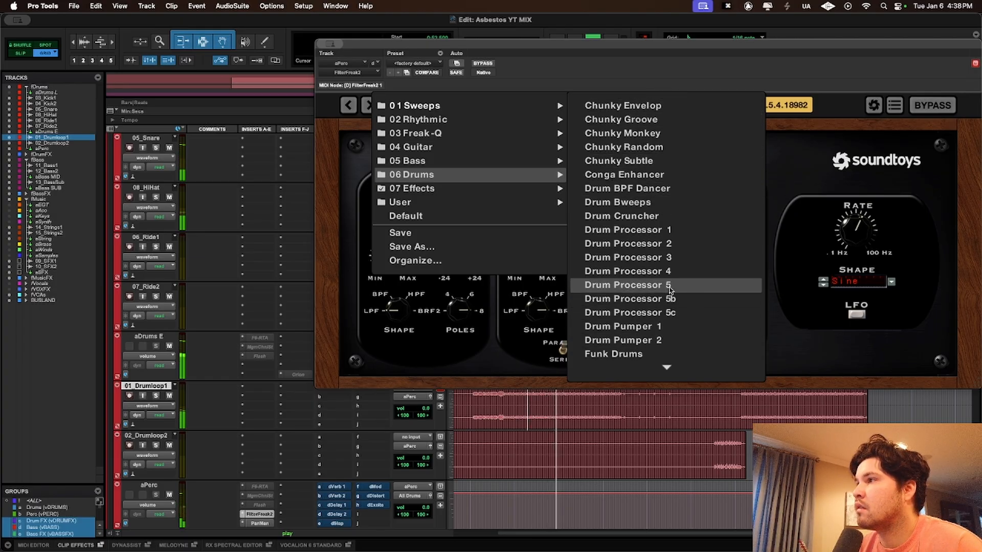
{"action": "left_click", "coordinate": [666, 230]}
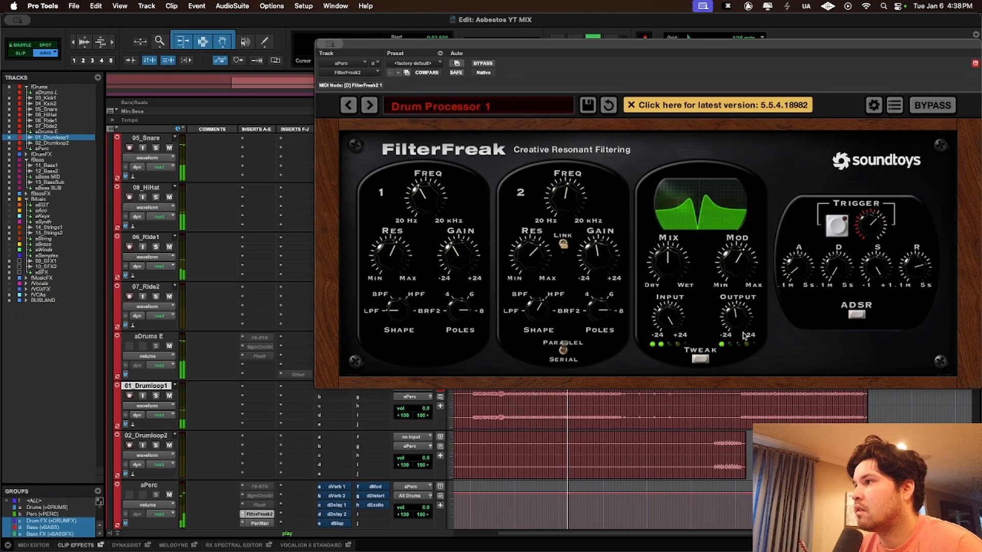
{"action": "left_click_drag", "start_coordinate": [681, 266], "coordinate": [672, 288]}
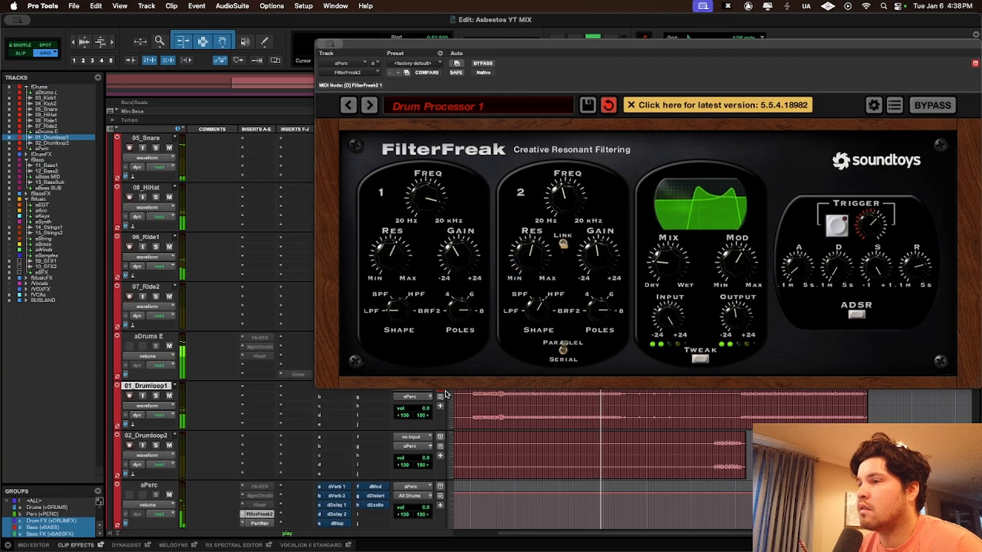
{"action": "left_click", "coordinate": [483, 63]}
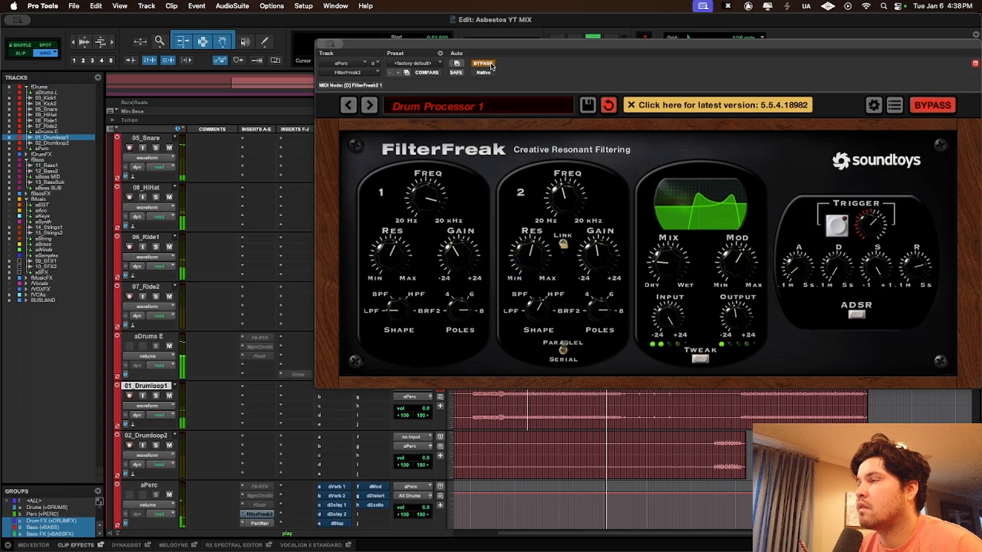
{"action": "left_click", "coordinate": [488, 64]}
{"action": "left_click", "coordinate": [255, 515]}
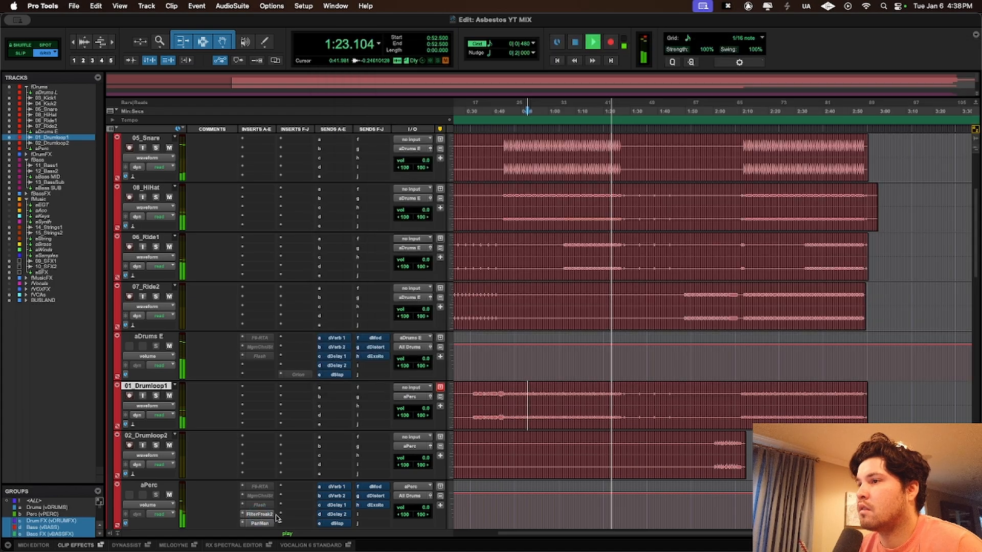
Mute the fMusic folder track and stop playback
{"action": "scroll", "coordinate": [554, 433], "scroll_direction": "down", "scroll_amount": 8}
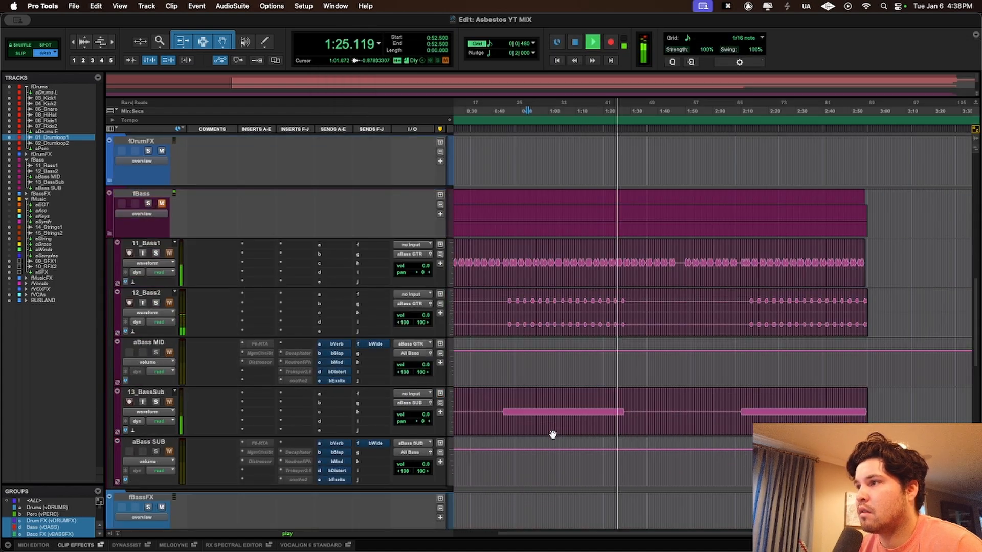
{"action": "scroll", "coordinate": [552, 434], "scroll_direction": "down", "scroll_amount": 10}
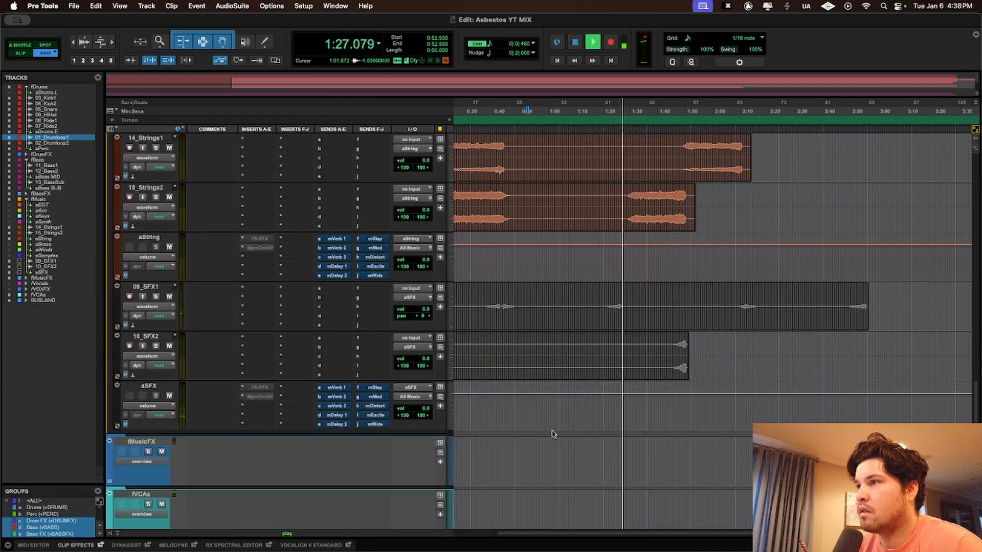
{"action": "scroll", "coordinate": [553, 435], "scroll_direction": "up", "scroll_amount": 3}
{"action": "scroll", "coordinate": [552, 434], "scroll_direction": "down", "scroll_amount": 3}
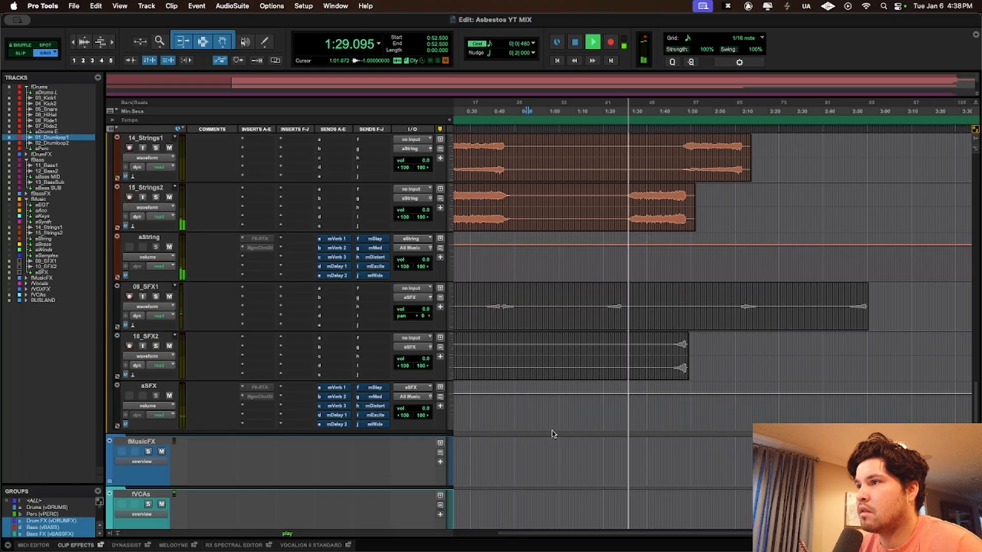
{"action": "scroll", "coordinate": [553, 434], "scroll_direction": "up", "scroll_amount": 5}
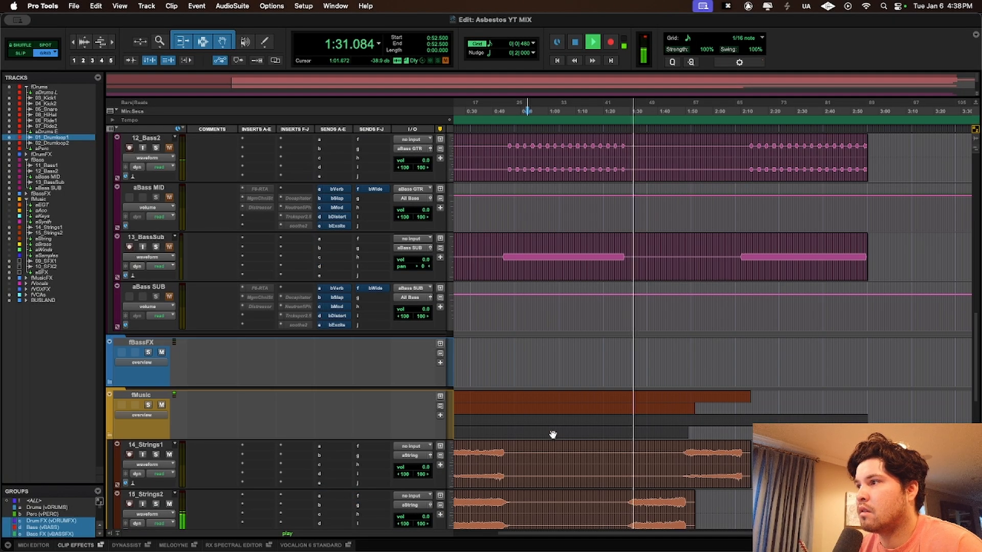
{"action": "left_click", "coordinate": [162, 406]}
{"action": "key", "text": "space"}
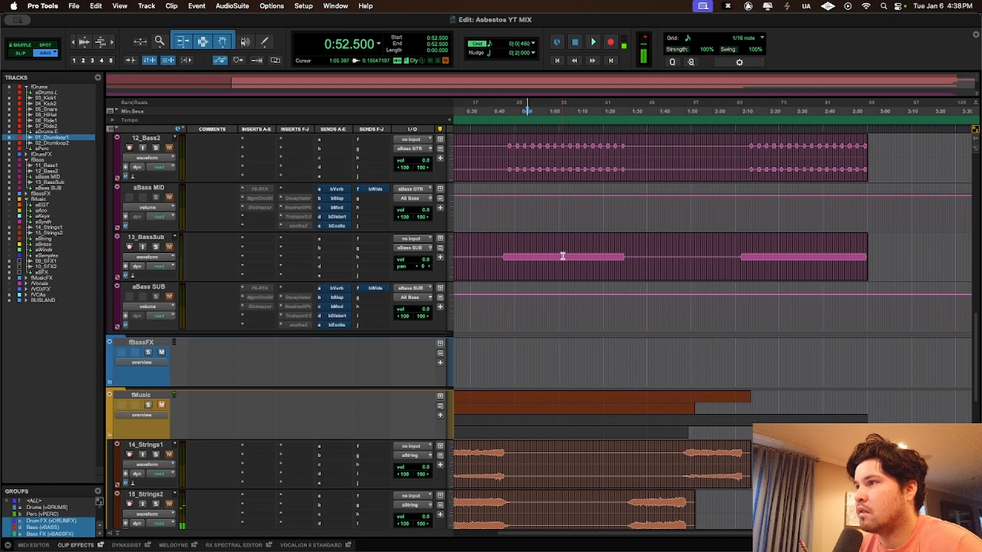
Play from 1:05.500 on the 13_BassSub track and unmute the fBass folder track
{"action": "left_click", "coordinate": [563, 257]}
{"action": "key", "text": "space"}
{"action": "scroll", "coordinate": [536, 284], "scroll_direction": "up", "scroll_amount": 7}
{"action": "scroll", "coordinate": [538, 290], "scroll_direction": "down", "scroll_amount": 3}
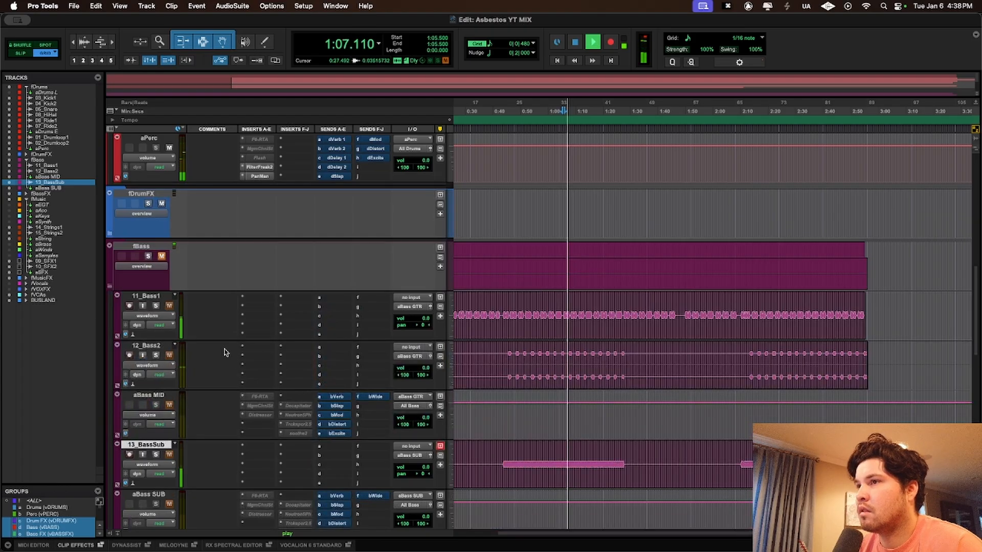
{"action": "scroll", "coordinate": [224, 352], "scroll_direction": "down", "scroll_amount": 1}
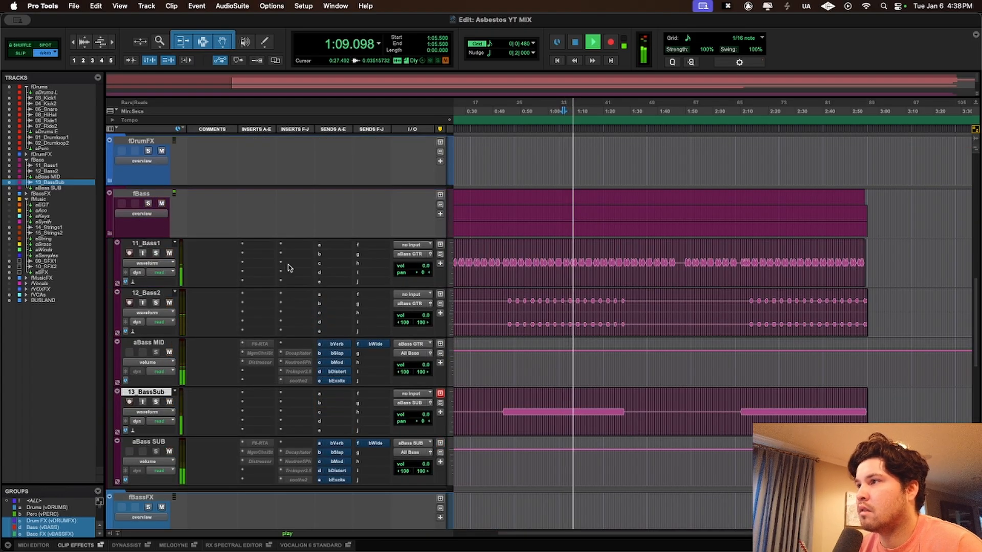
Select the whole 11_Bass1 clip and raise its clip gain to +5.5 dB
{"action": "key", "text": "t"}
{"action": "key", "text": "t"}
{"action": "key", "text": "r"}
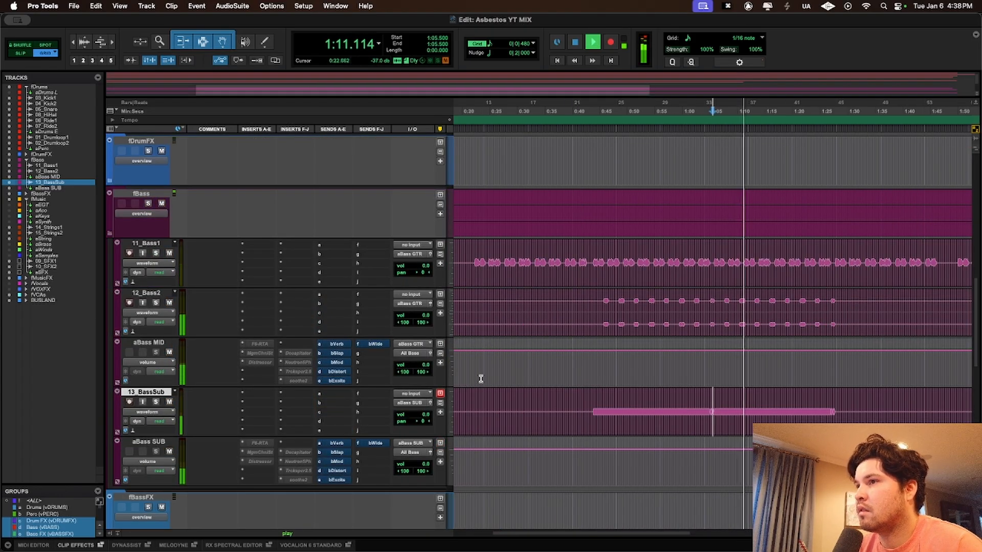
{"action": "left_click", "coordinate": [580, 279]}
{"action": "key", "text": "alt+f"}
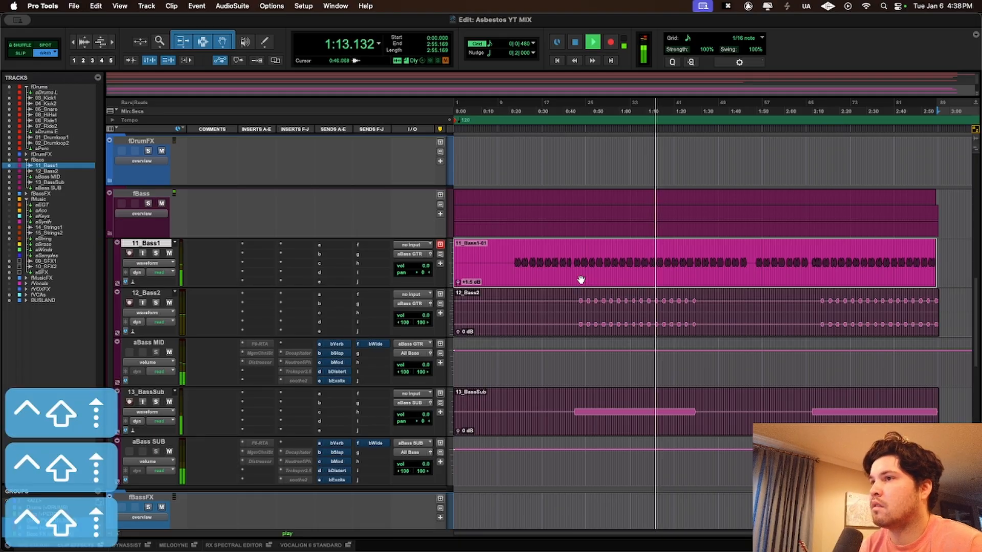
{"action": "key", "text": "ctrl+shift+Up"}
{"action": "key", "text": "ctrl+shift+Up"}
{"action": "key", "text": "ctrl+shift+Up"}
{"action": "key", "text": "ctrl+shift+Up"}
{"action": "key", "text": "ctrl+shift+Up"}
{"action": "key", "text": "ctrl+shift+Up"}
{"action": "key", "text": "ctrl+shift+Up"}
{"action": "key", "text": "ctrl+shift+Up"}
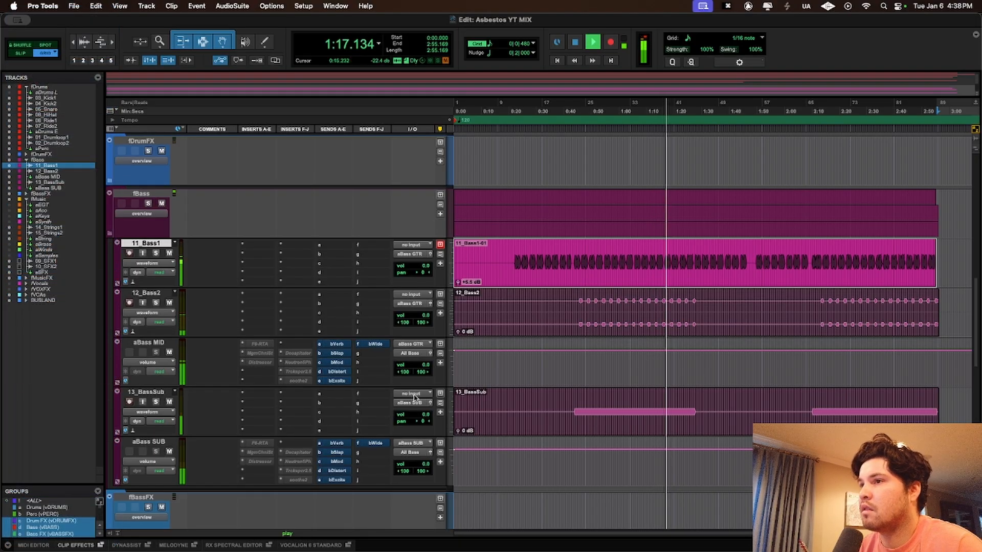
Raise the clip gain of 13_BassSub to +6.0 dB, and bring the 11_Bass1 clip up to +6.0 dB as well
{"action": "left_click", "coordinate": [600, 431]}
{"action": "key", "text": "ctrl+shift+Up"}
{"action": "key", "text": "ctrl+shift+Up"}
{"action": "key", "text": "ctrl+shift+Up"}
{"action": "key", "text": "ctrl+shift+Up"}
{"action": "key", "text": "ctrl+shift+Up"}
{"action": "key", "text": "ctrl+shift+Up"}
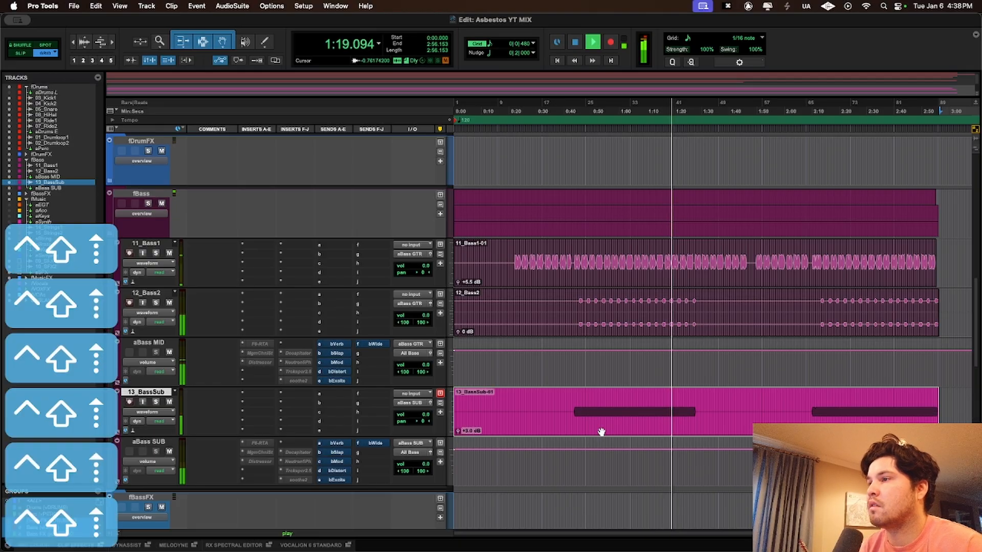
{"action": "key", "text": "ctrl+shift+Up"}
{"action": "key", "text": "ctrl+shift+Up"}
{"action": "key", "text": "ctrl+shift+Up"}
{"action": "key", "text": "ctrl+shift+Up"}
{"action": "key", "text": "ctrl+shift+Up"}
{"action": "key", "text": "ctrl+shift+Up"}
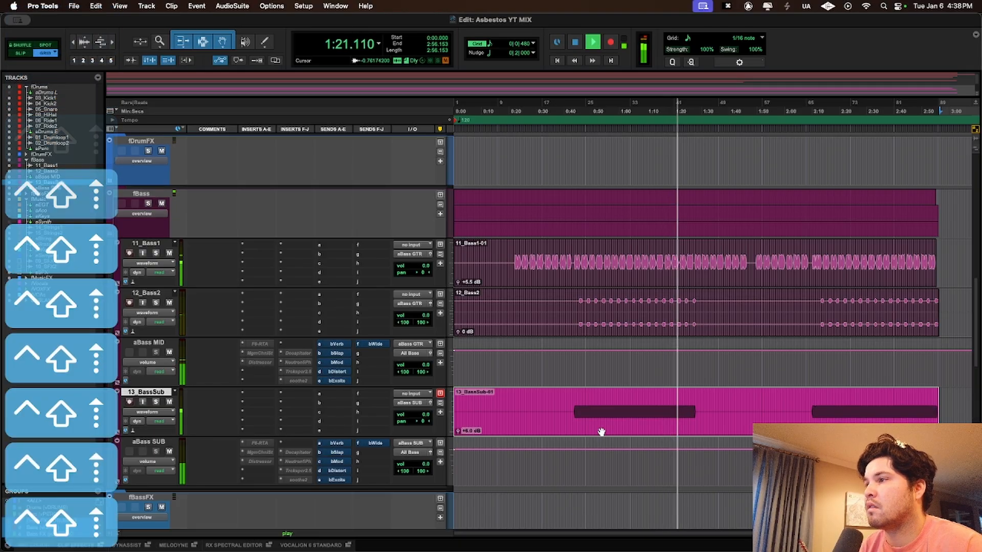
{"action": "left_click", "coordinate": [612, 280]}
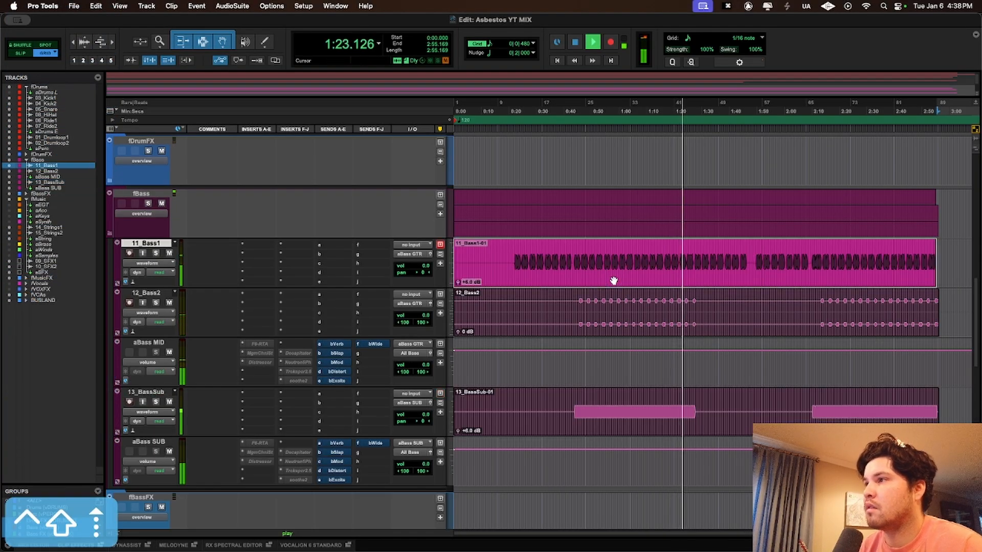
Stop playback and place the edit cursor at 0:42.250 on 13_BassSub, just before the sub bass section
{"action": "left_click", "coordinate": [587, 301]}
{"action": "key", "text": "space"}
{"action": "left_click", "coordinate": [570, 401]}
{"action": "key", "text": "t"}
{"action": "key", "text": "t"}
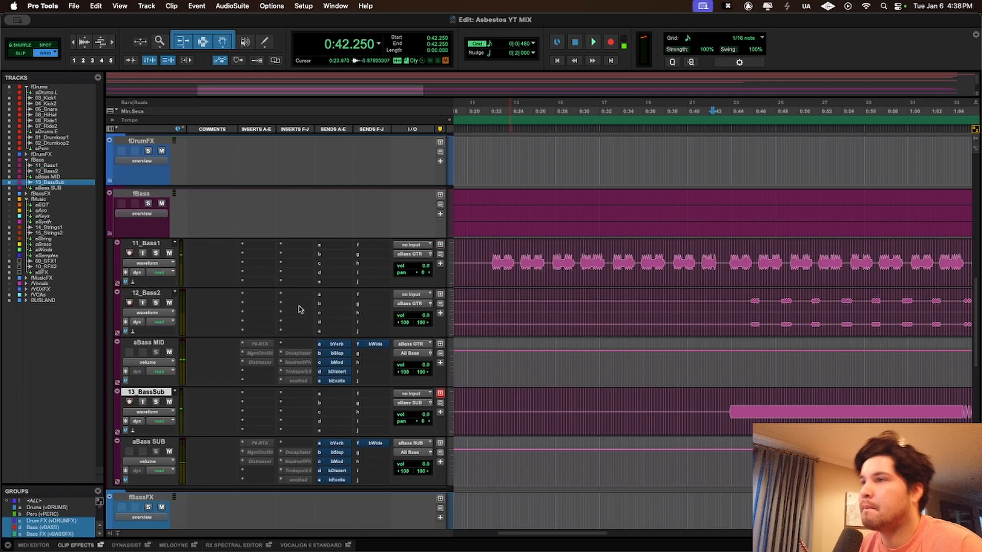
Insert Neutron 5 Phase (mono) in the first insert slot of the 11_Bass1 track
{"action": "left_click", "coordinate": [259, 251]}
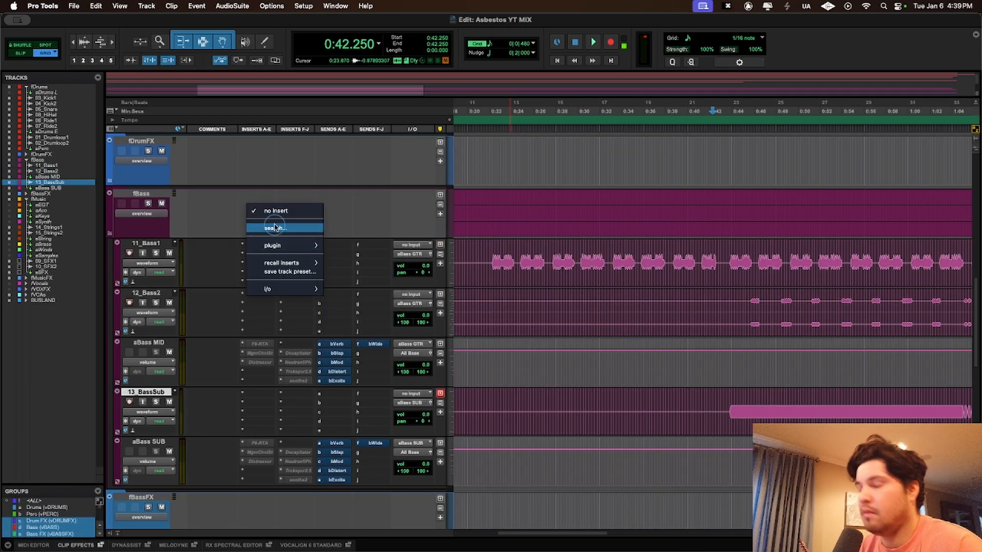
{"action": "type", "text": "neutron"}
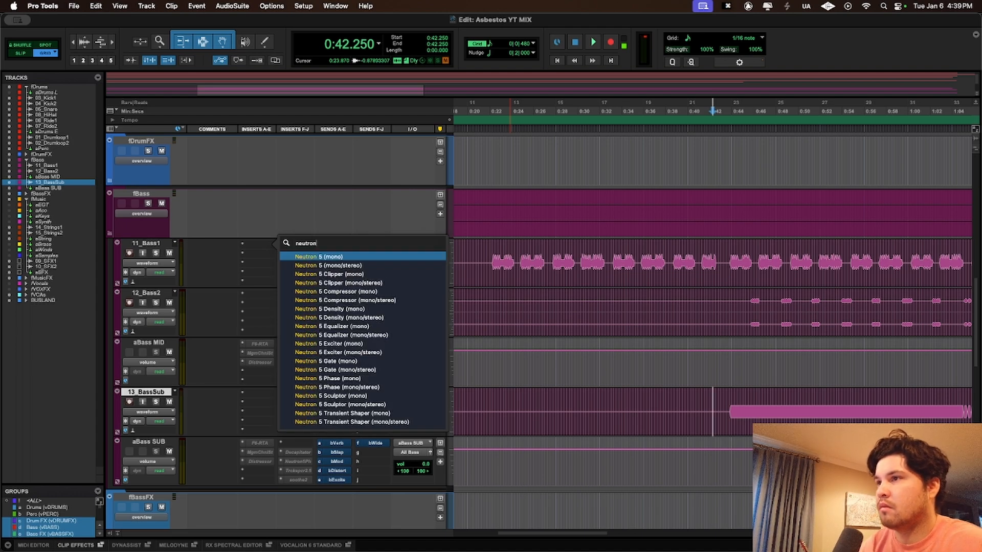
{"action": "type", "text": " phase"}
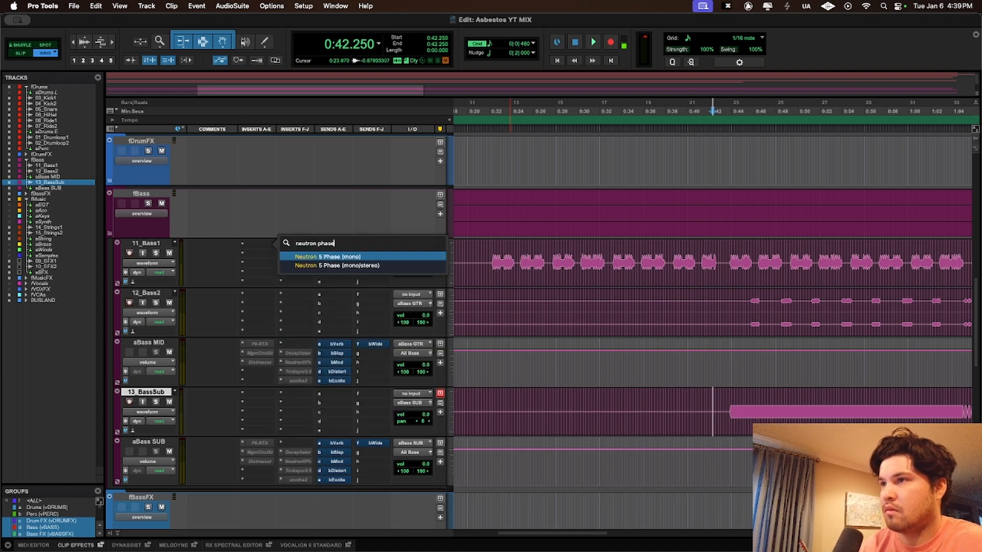
{"action": "key", "text": "Return"}
{"action": "scroll", "coordinate": [265, 248], "scroll_direction": "right", "scroll_amount": 1}
Insert Neutron 5 Phase (stereo) in the first insert slot of the 12_Bass2 track
{"action": "left_click", "coordinate": [271, 293]}
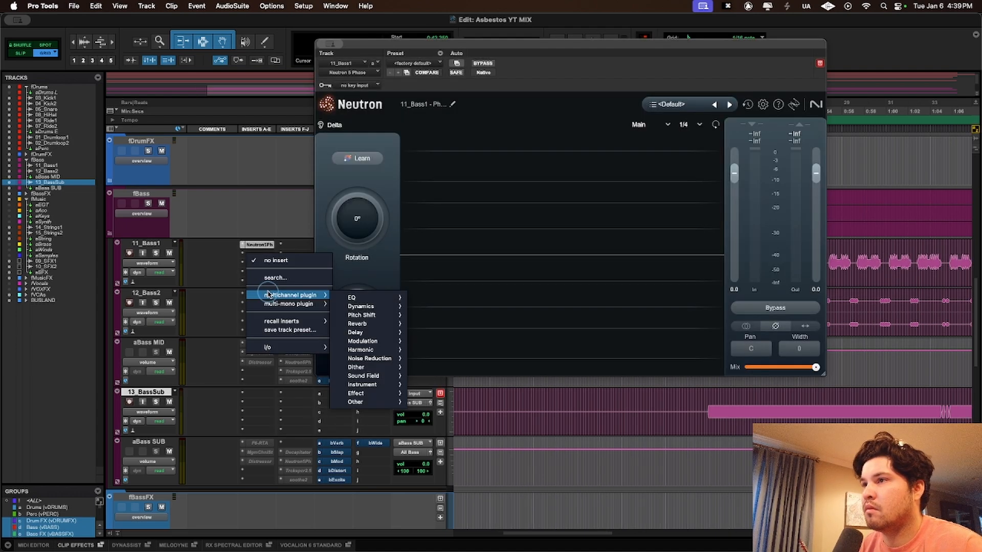
{"action": "left_click", "coordinate": [275, 279]}
{"action": "type", "text": "phase"}
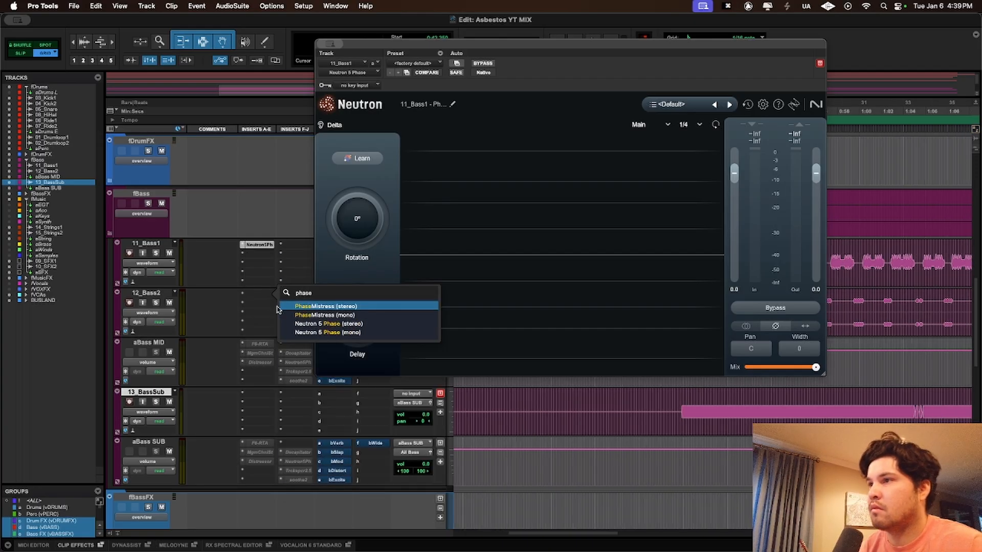
{"action": "left_click", "coordinate": [302, 324]}
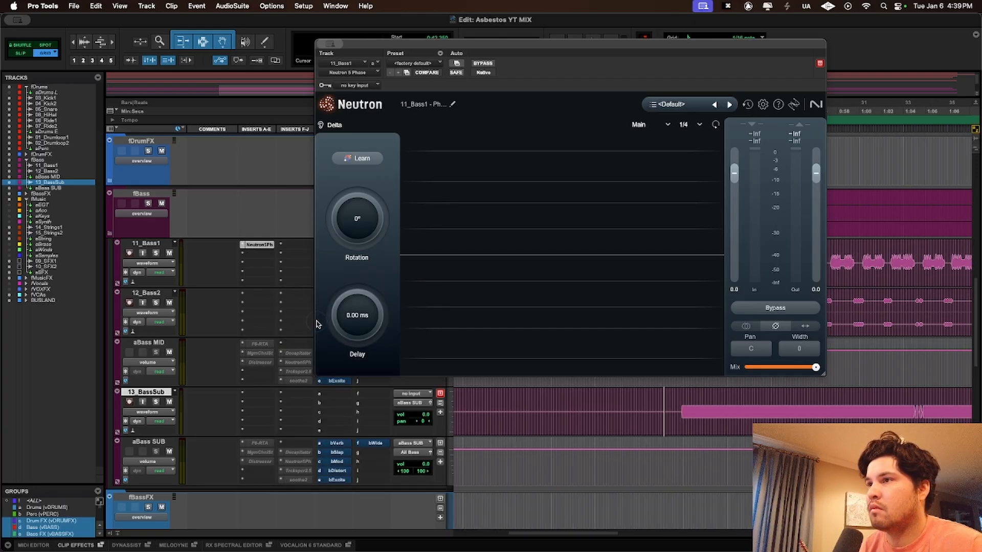
Set the 12_Bass2 Neutron Phase key input to Bus 3 and its waveform view to Main & SC
{"action": "left_click", "coordinate": [358, 85]}
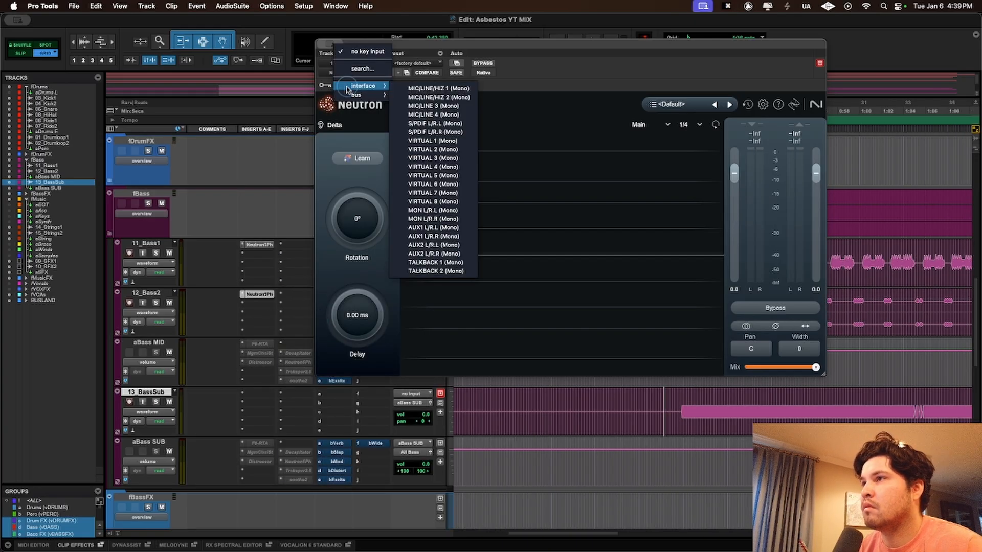
{"action": "mouse_move", "coordinate": [363, 95]}
{"action": "scroll", "coordinate": [420, 349], "scroll_direction": "down", "scroll_amount": 5}
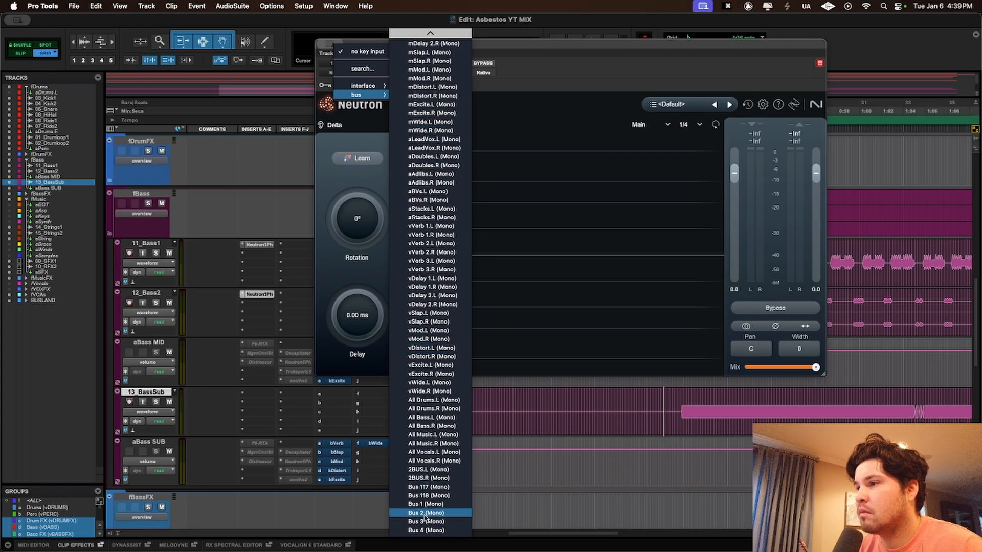
{"action": "left_click", "coordinate": [439, 520]}
{"action": "left_click", "coordinate": [667, 132]}
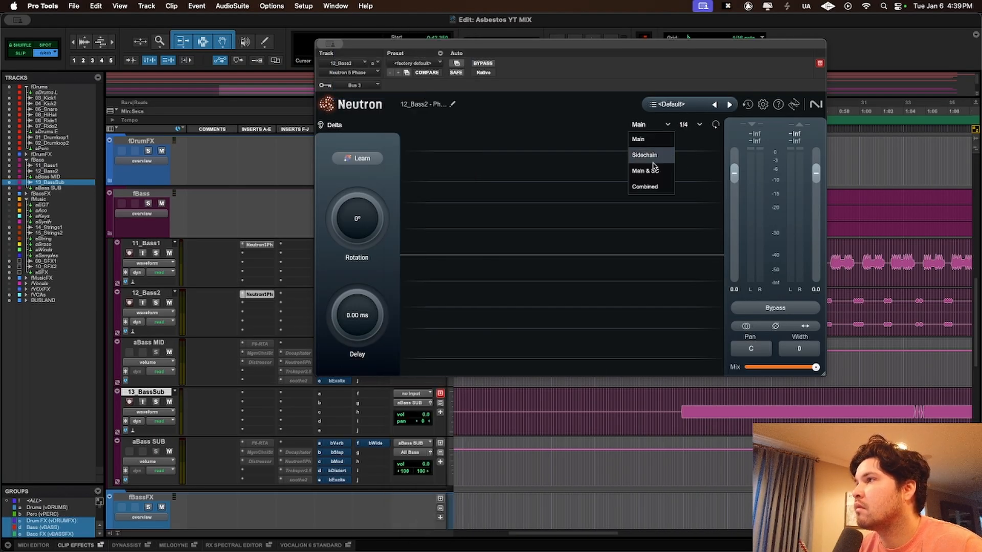
{"action": "left_click", "coordinate": [652, 173]}
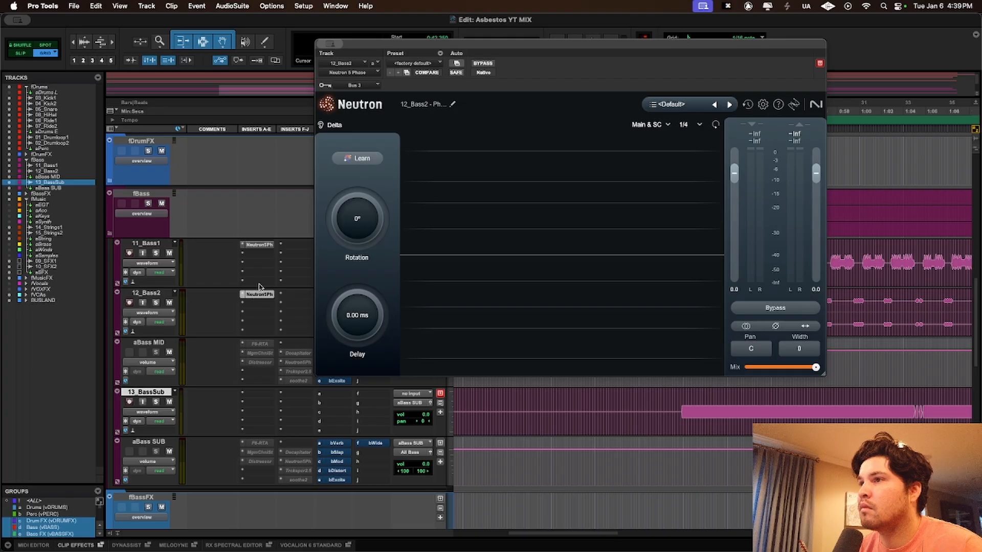
Switch the waveform view of Neutron Phase on 11_Bass1 to Main & SC
{"action": "left_click", "coordinate": [261, 245]}
{"action": "left_click", "coordinate": [644, 126]}
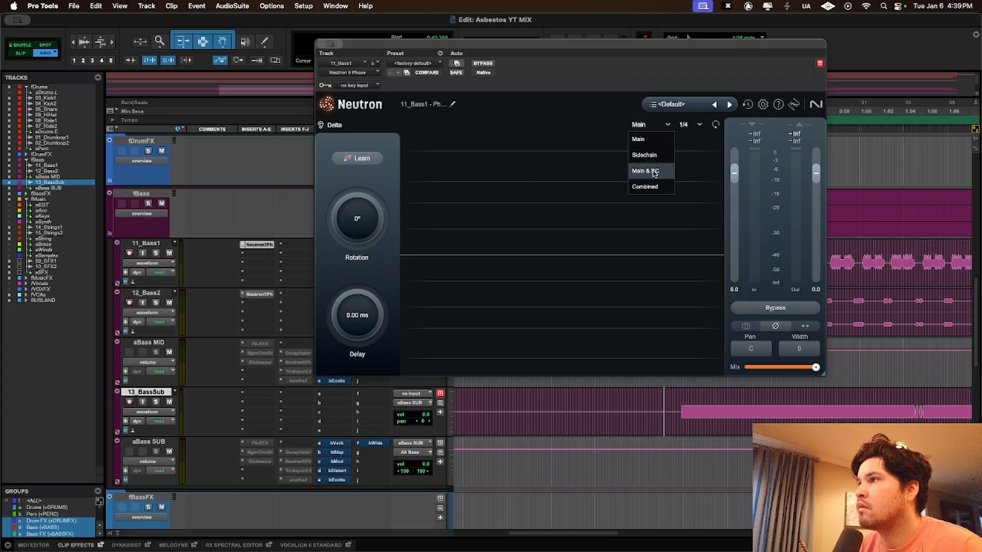
{"action": "left_click", "coordinate": [653, 174]}
Create a Bus 3 send on 13_BassSub and set its level to 0.0 dB
{"action": "left_click", "coordinate": [336, 400]}
{"action": "mouse_move", "coordinate": [352, 403]}
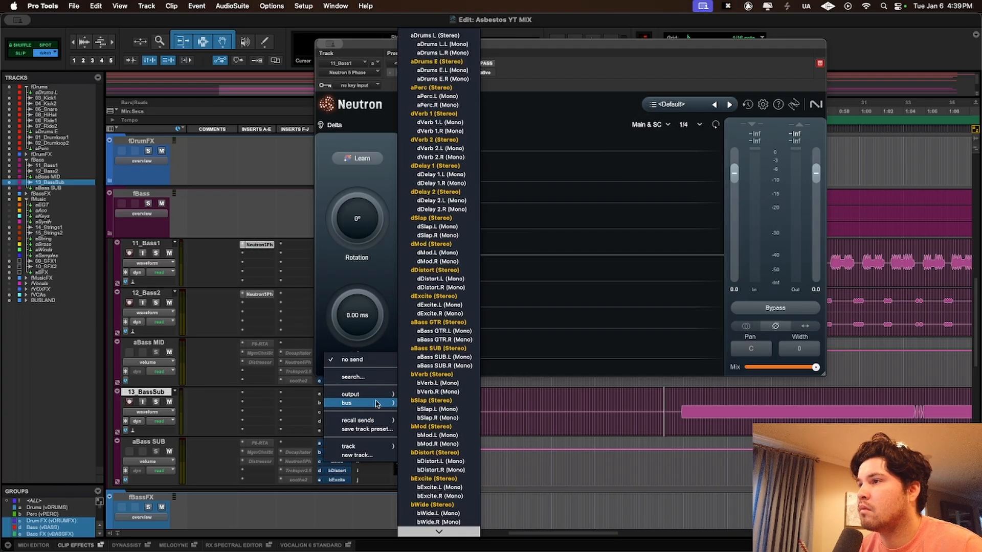
{"action": "scroll", "coordinate": [426, 489], "scroll_direction": "up", "scroll_amount": 5}
{"action": "left_click", "coordinate": [436, 522]}
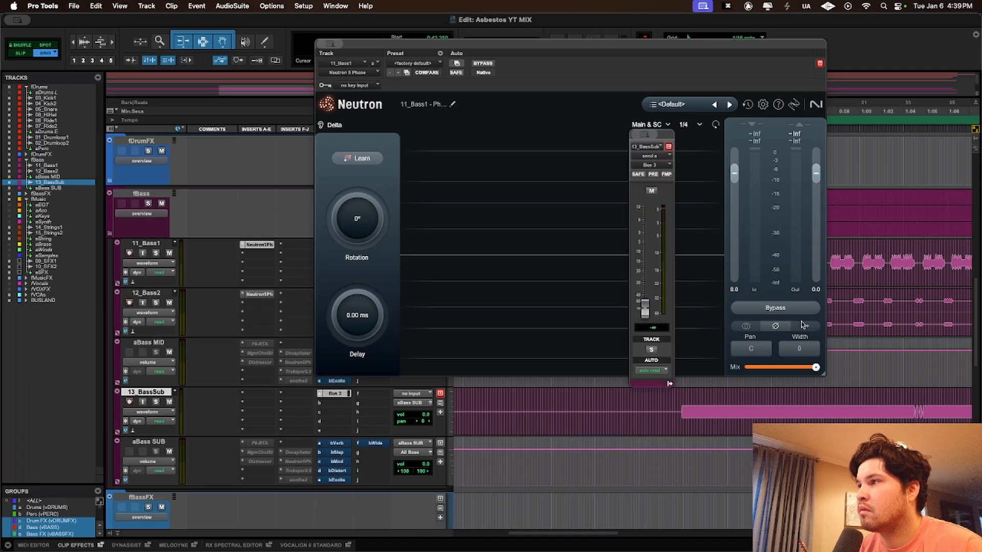
Arm Learn in Neutron Phase on both 11_Bass1 and 12_Bass2, and play from 0:44.250 with both windows visible
{"action": "left_click", "coordinate": [358, 159]}
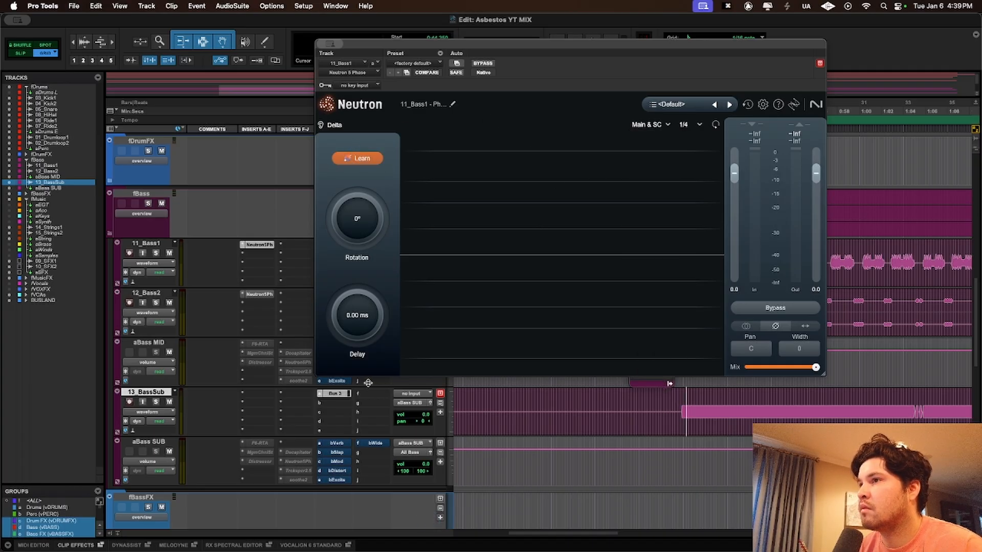
{"action": "left_click", "coordinate": [254, 295]}
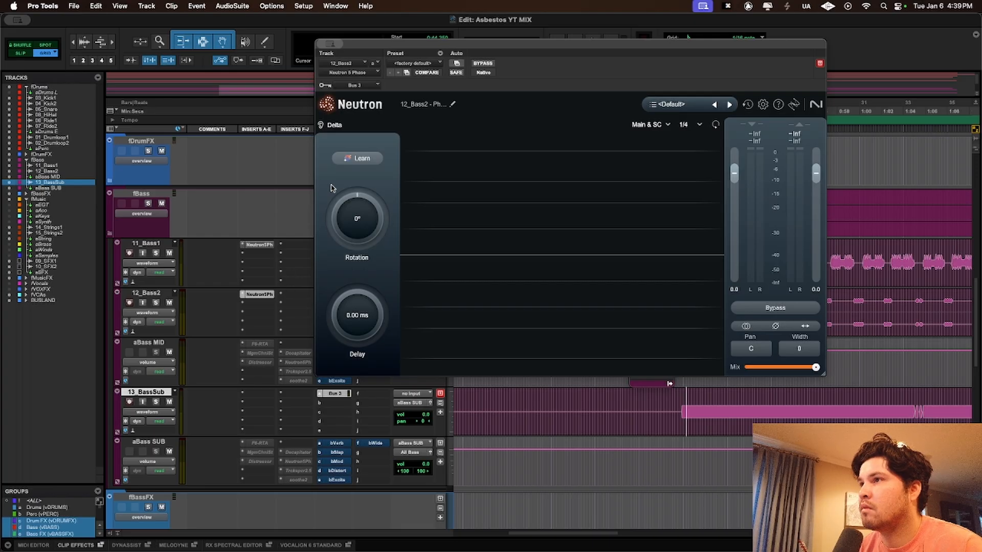
{"action": "left_click", "coordinate": [257, 246]}
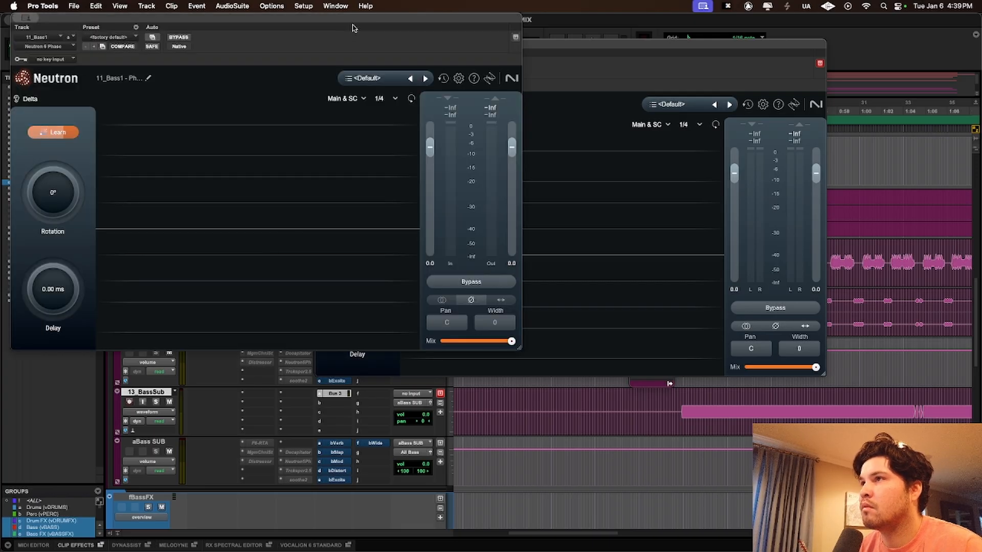
{"action": "left_click_drag", "start_coordinate": [352, 28], "coordinate": [319, 87]}
{"action": "left_click_drag", "start_coordinate": [545, 49], "coordinate": [687, 77]}
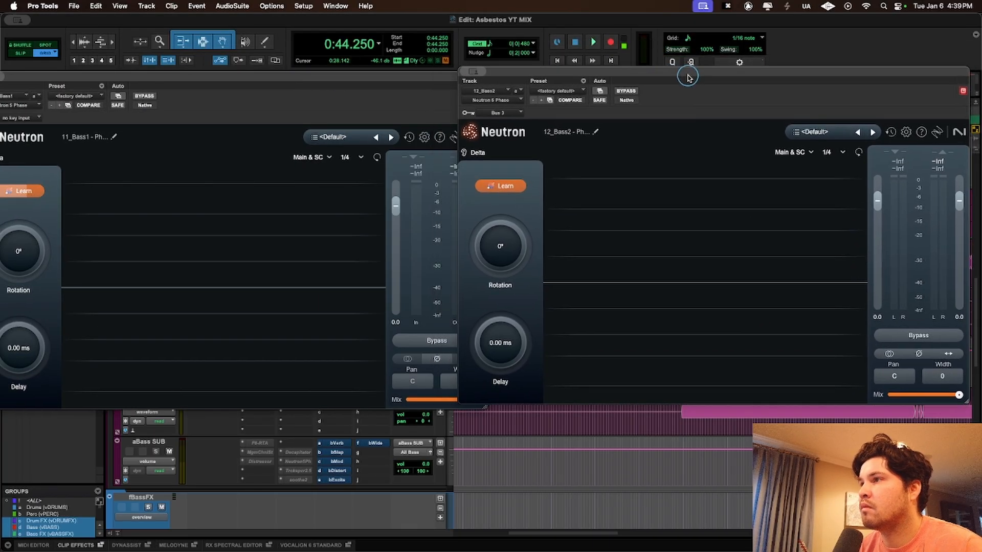
{"action": "key", "text": "space"}
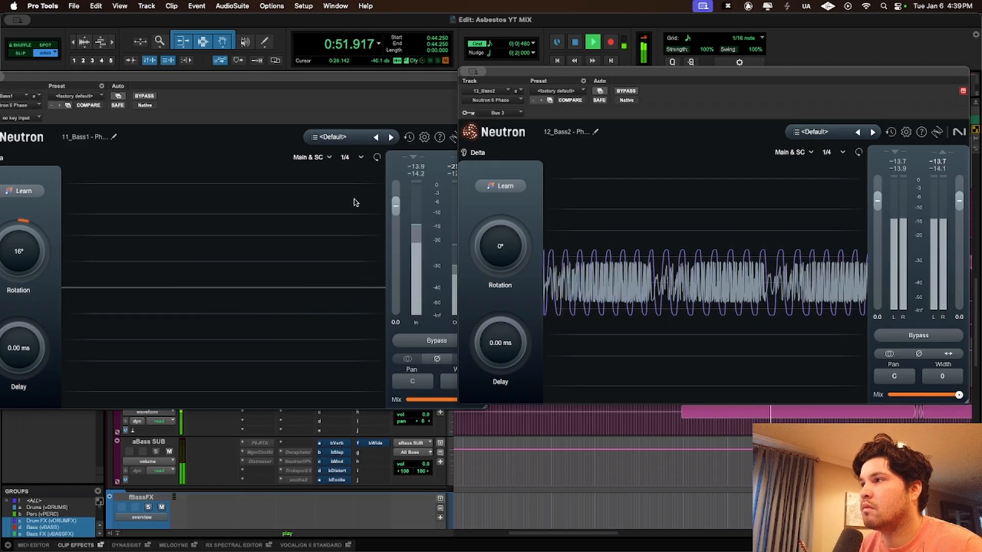
Check the learned phase in both Neutron windows and deactivate the Neutron 5 Phase insert on 12_Bass2
{"action": "left_click_drag", "start_coordinate": [231, 80], "coordinate": [348, 21]}
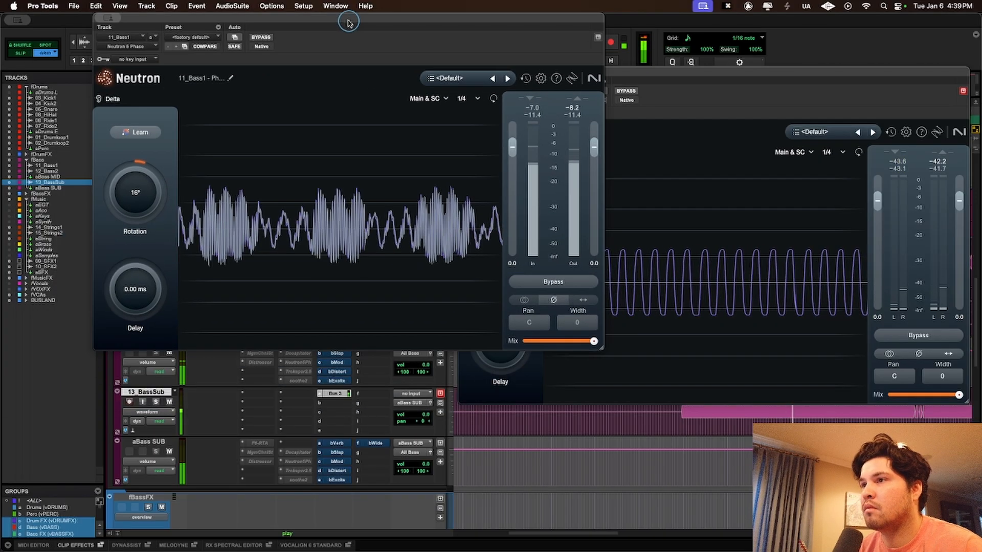
{"action": "key", "text": "super+equal"}
{"action": "left_click_drag", "start_coordinate": [675, 204], "coordinate": [624, 132]}
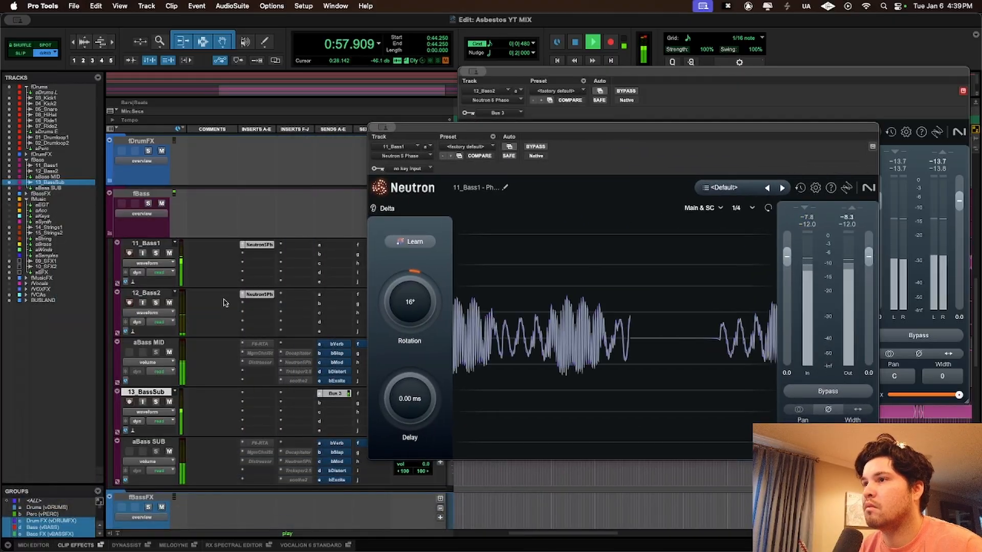
{"action": "left_click", "coordinate": [260, 294]}
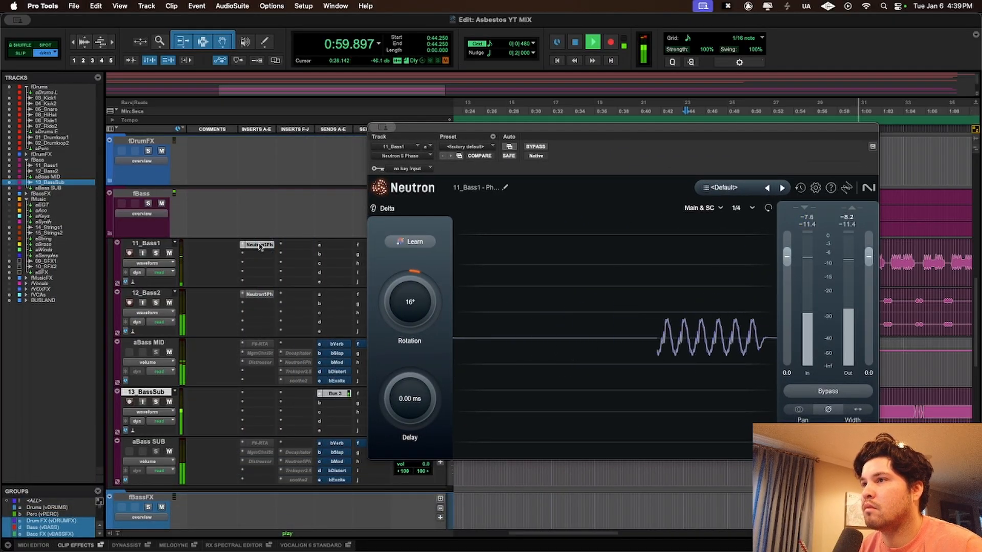
{"action": "left_click", "coordinate": [260, 294]}
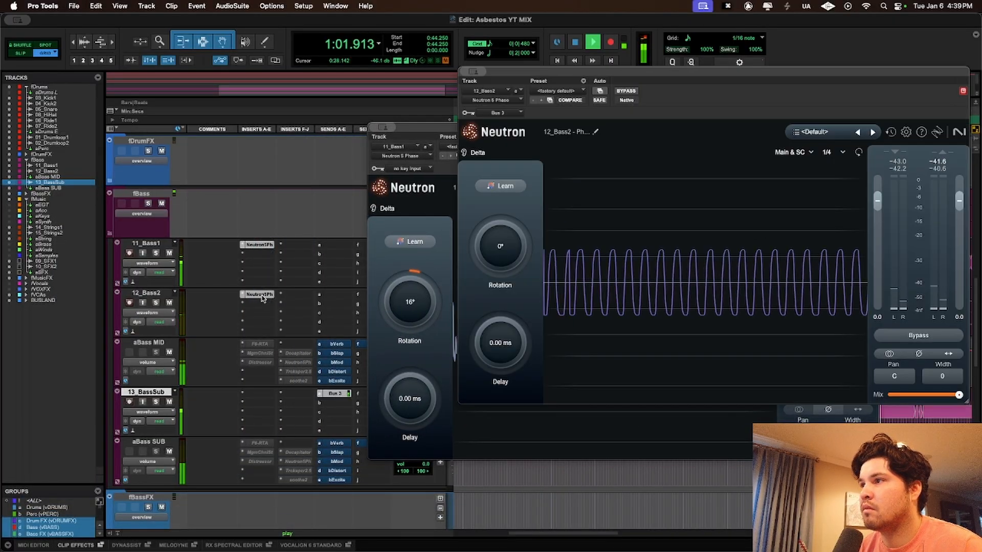
{"action": "left_click", "coordinate": [261, 296]}
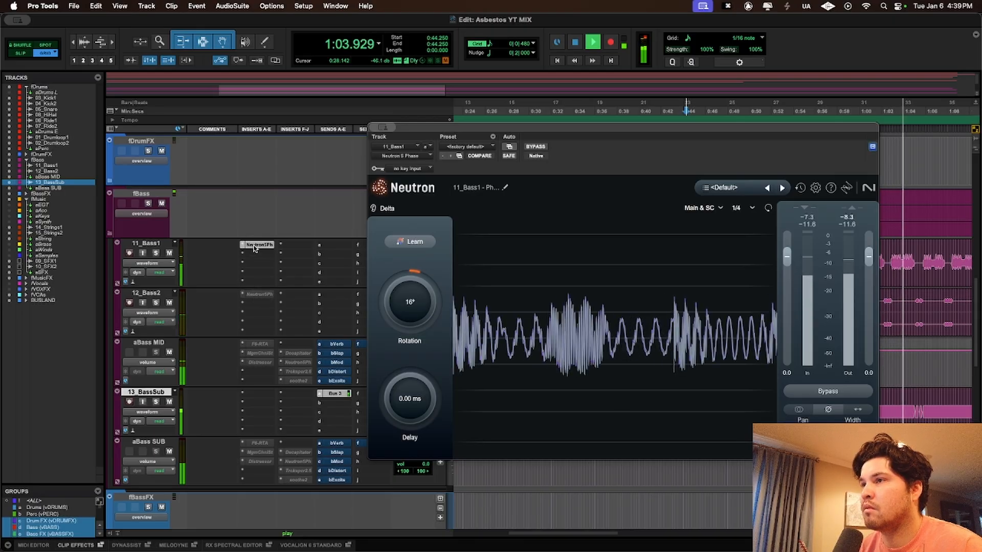
Minimize the 11_Bass1 Neutron window and close the 13_BassSub send window
{"action": "mouse_move", "coordinate": [384, 127]}
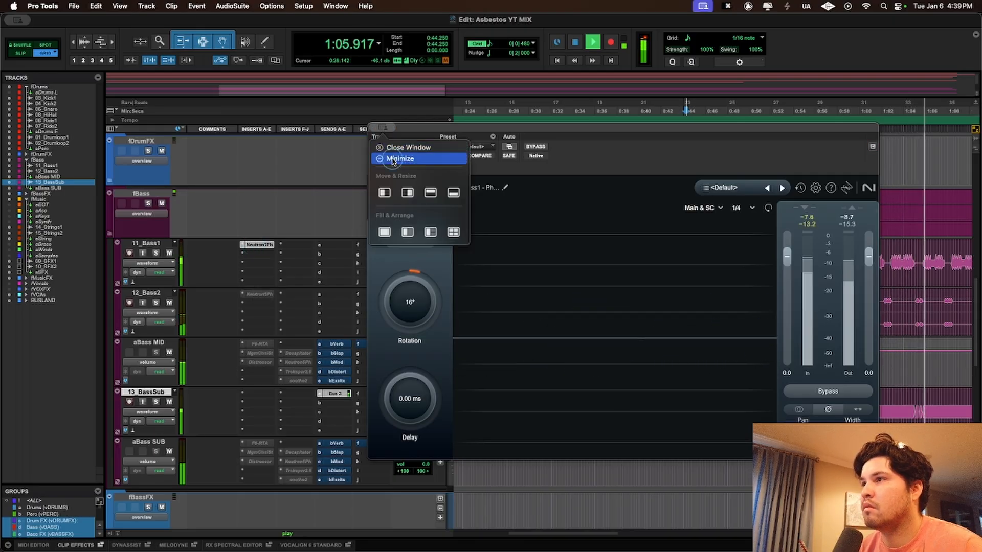
{"action": "left_click", "coordinate": [399, 159]}
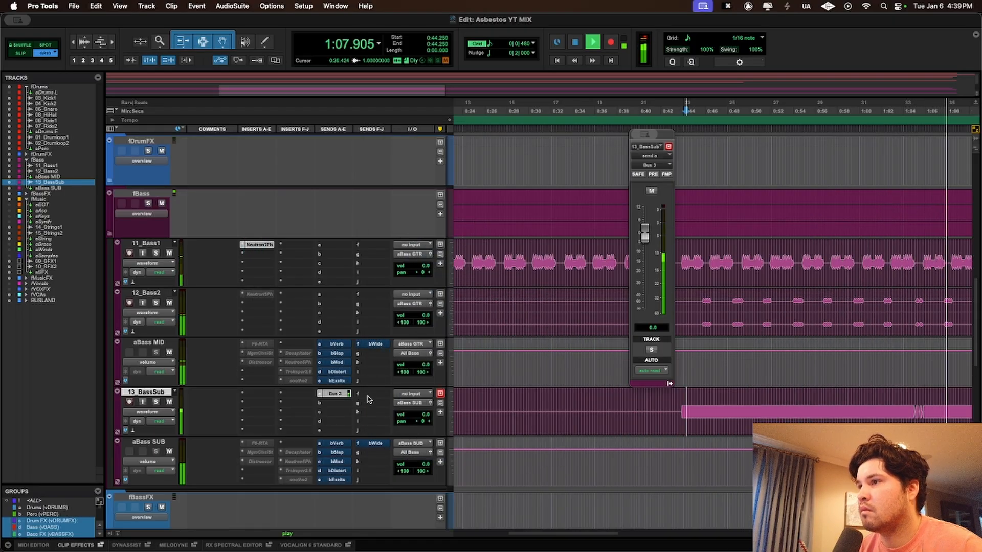
{"action": "left_click", "coordinate": [336, 398]}
Solo 13_BassSub, 11_Bass1 and 12_Bass2 to audition the three bass tracks together
{"action": "key", "text": "alt+a"}
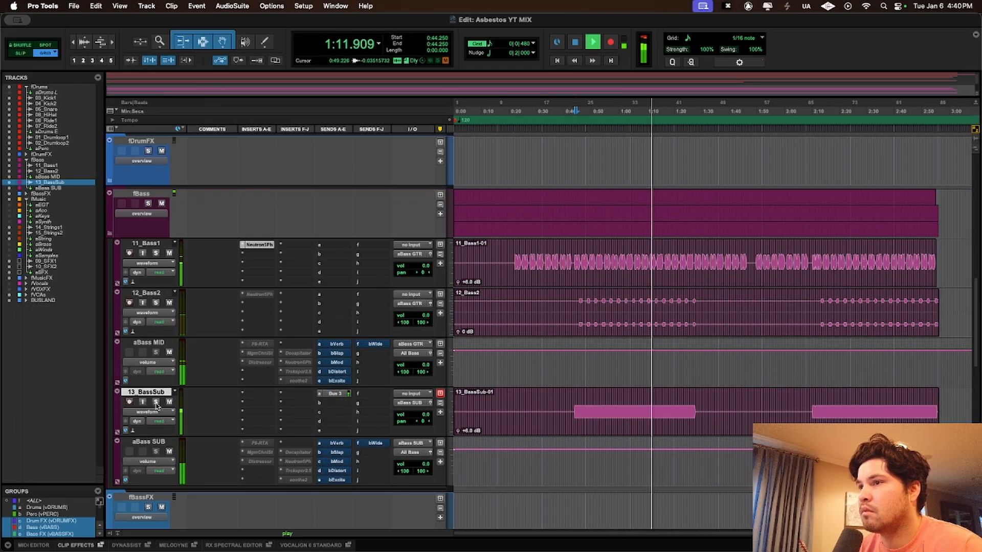
{"action": "left_click", "coordinate": [156, 402]}
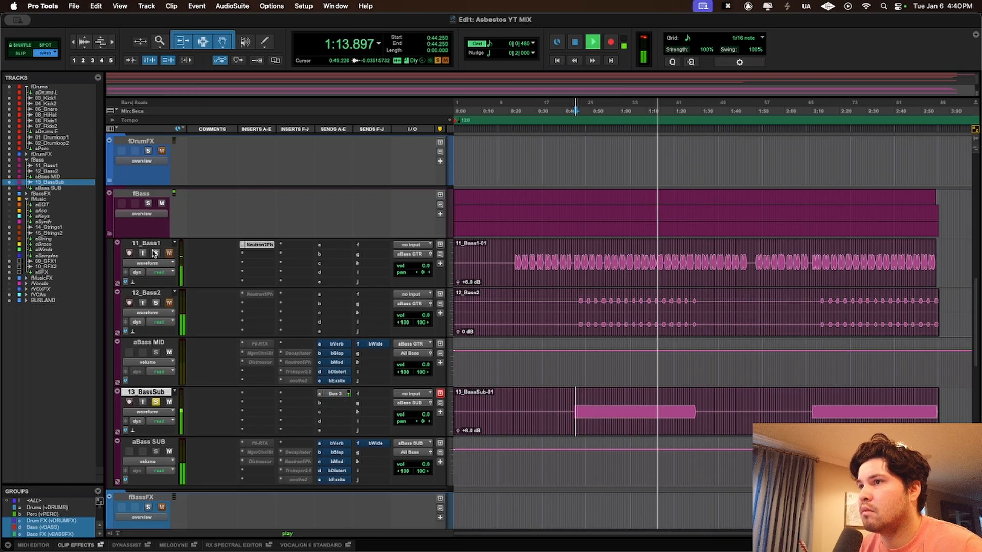
{"action": "left_click", "coordinate": [155, 253]}
{"action": "left_click", "coordinate": [156, 303]}
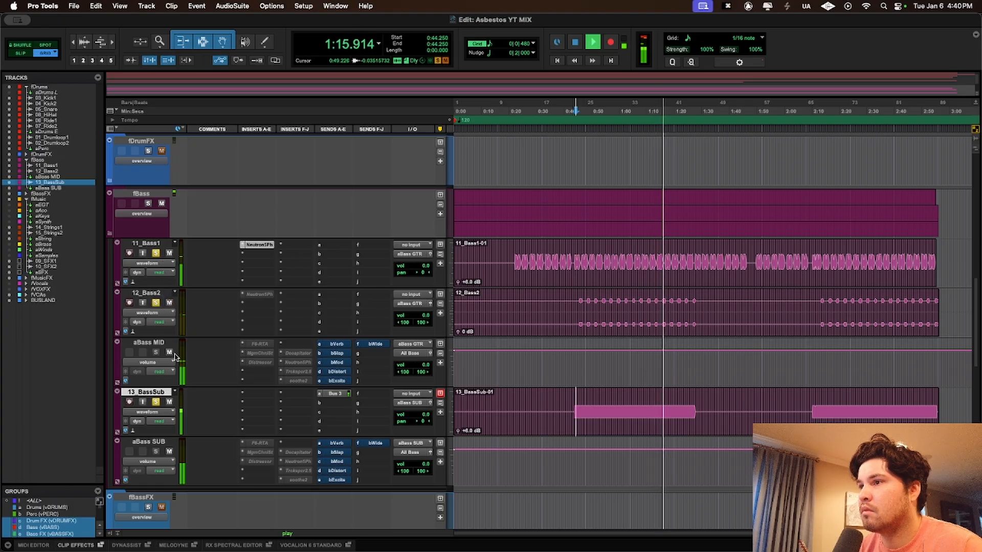
Raise the 13_BassSub clip gain to +9.0 dB and clear the solos on the bass tracks
{"action": "left_click", "coordinate": [582, 423]}
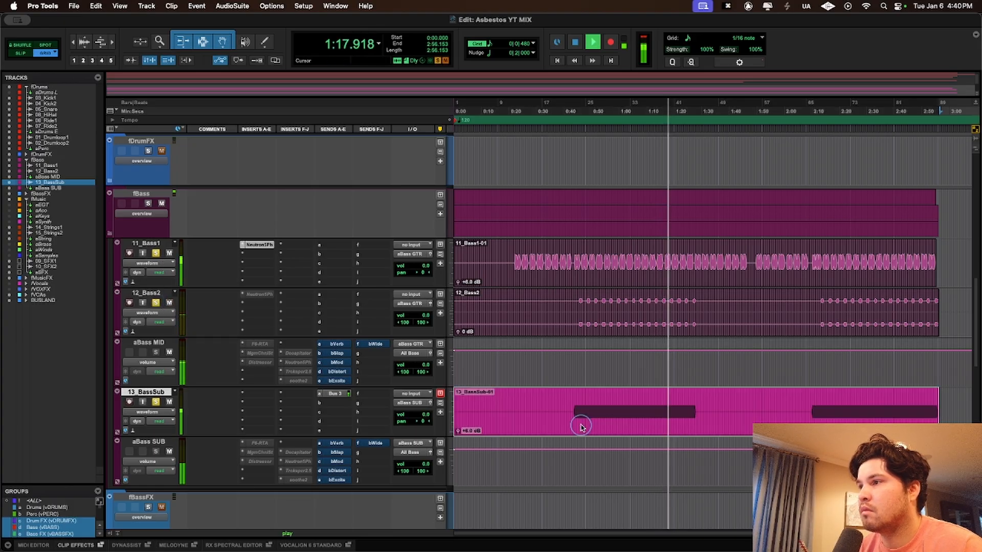
{"action": "key", "text": "ctrl+shift+Up"}
{"action": "key", "text": "ctrl+shift+Up"}
{"action": "key", "text": "ctrl+shift+Up"}
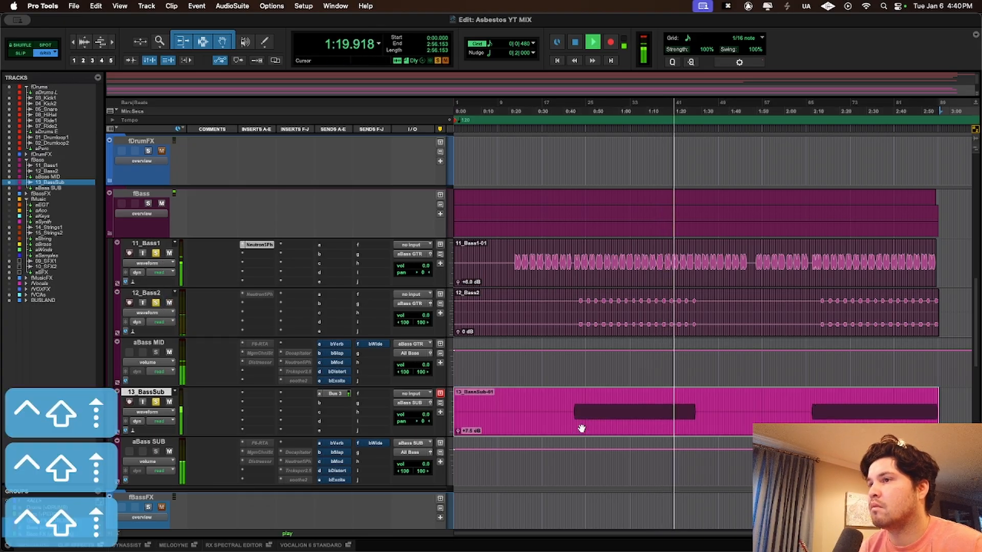
{"action": "key", "text": "ctrl+shift+Up"}
{"action": "key", "text": "ctrl+shift+Up"}
{"action": "key", "text": "ctrl+shift+Up"}
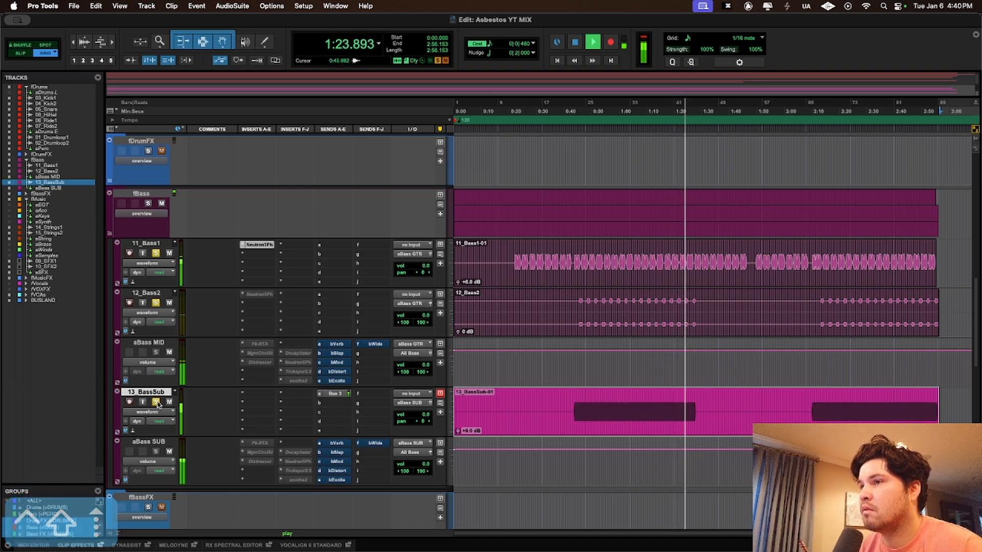
{"action": "left_click", "coordinate": [156, 302]}
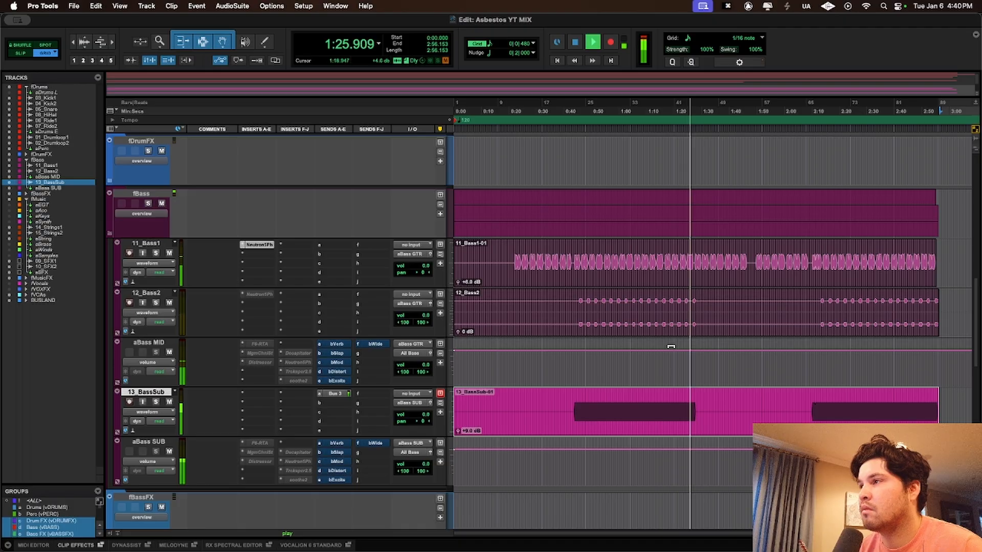
Set the playback start position to 0:47.250 and stop playback
{"action": "left_click", "coordinate": [597, 404]}
{"action": "scroll", "coordinate": [266, 327], "scroll_direction": "up", "scroll_amount": 5}
{"action": "key", "text": "space"}
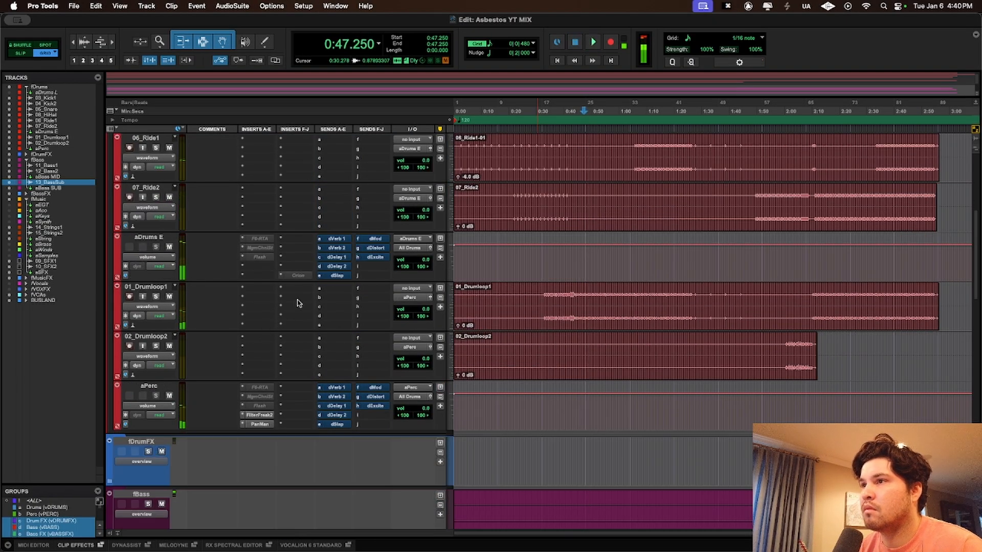
Open the Orion insert on aDrums E, mute the fBass folder, and start playback
{"action": "left_click", "coordinate": [298, 276]}
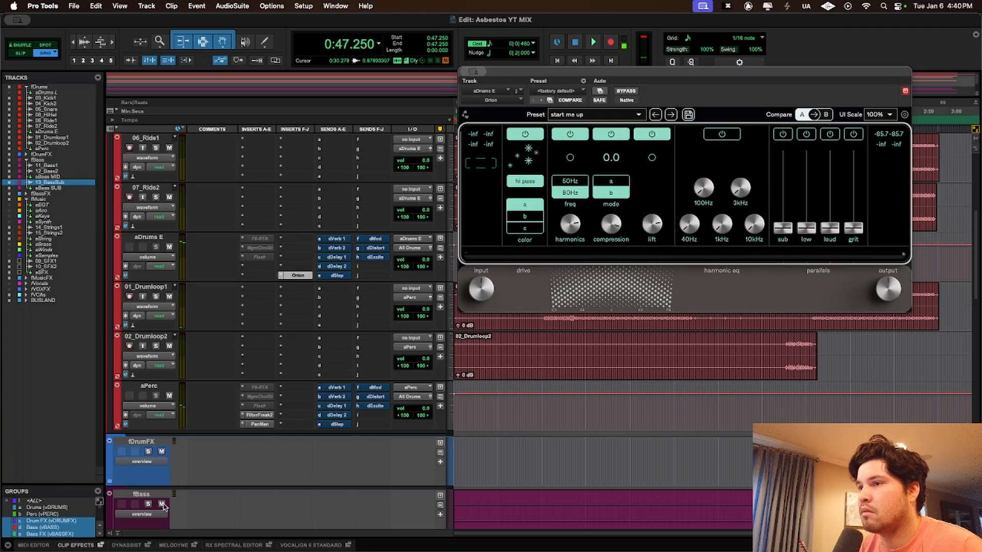
{"action": "left_click_drag", "start_coordinate": [673, 73], "coordinate": [487, 54]}
{"action": "key", "text": "space"}
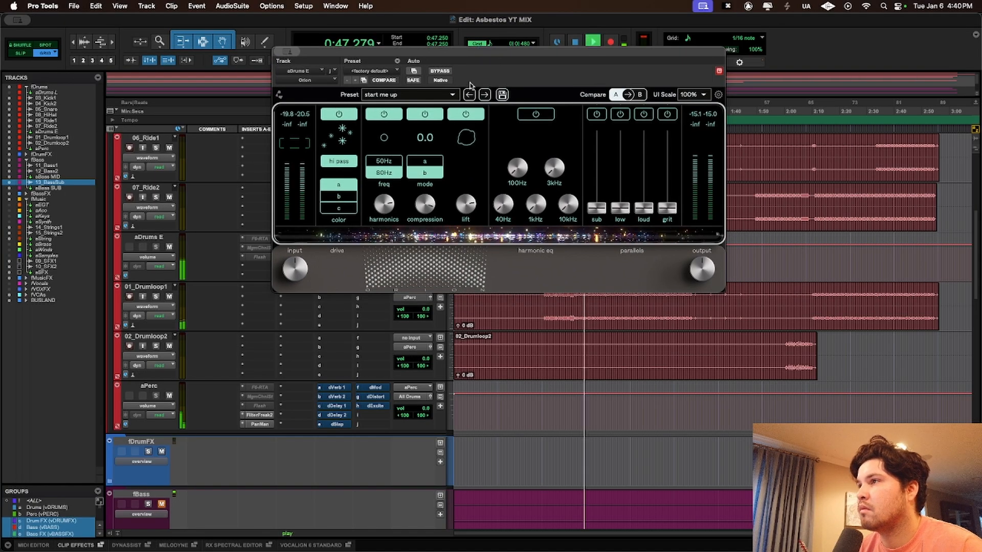
Set Orion's drive color to c and its harmonics frequency to 50Hz on aDrums E
{"action": "left_click", "coordinate": [344, 200]}
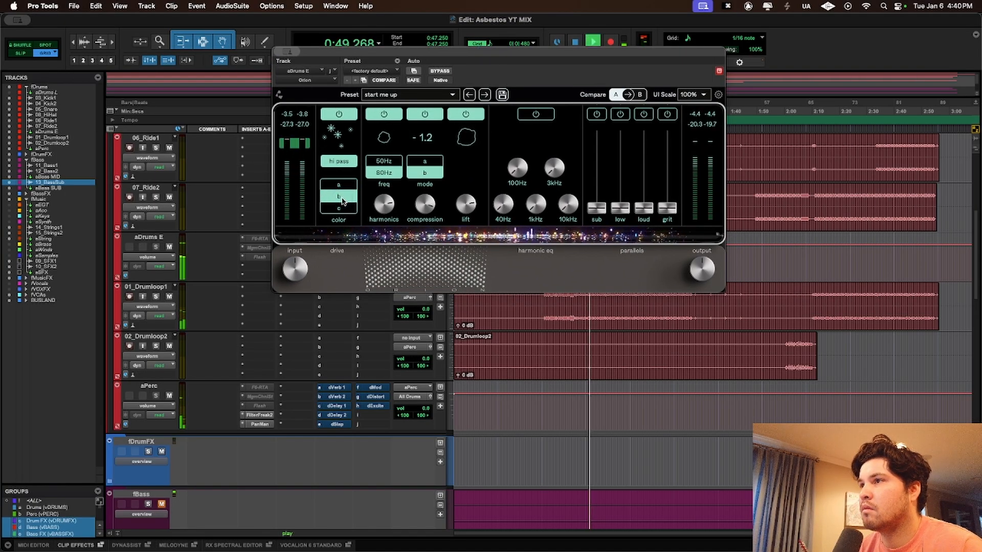
{"action": "left_click", "coordinate": [343, 207]}
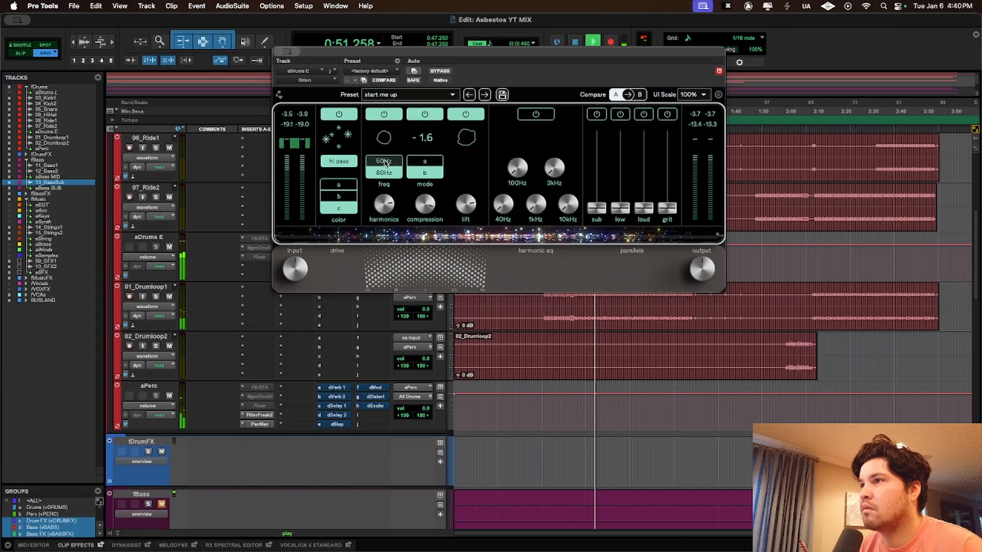
{"action": "left_click", "coordinate": [386, 161]}
Compare Orion's compression modes, keep mode b, try the compression amount, and switch the compression section off
{"action": "left_click", "coordinate": [424, 162]}
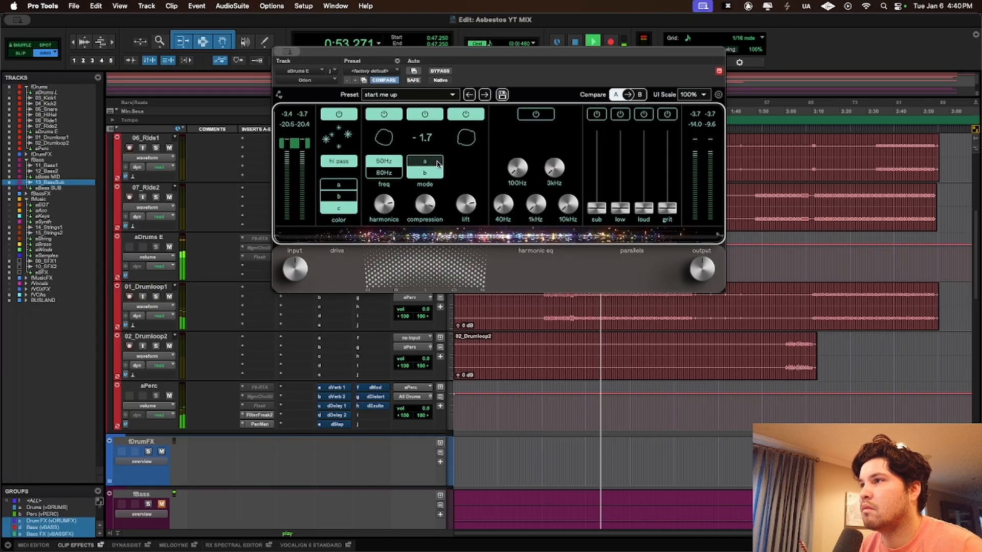
{"action": "left_click", "coordinate": [425, 173]}
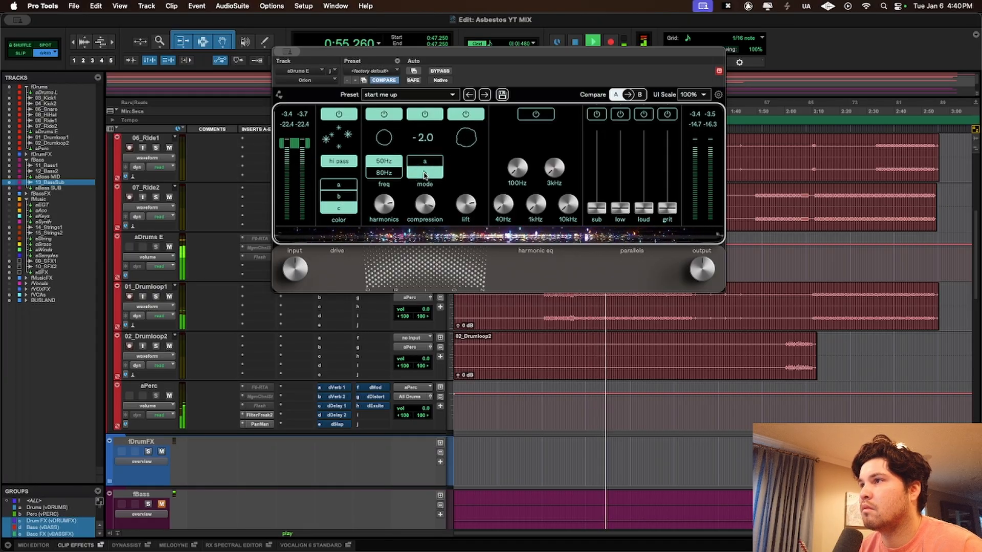
{"action": "left_click_drag", "start_coordinate": [425, 206], "coordinate": [405, 244]}
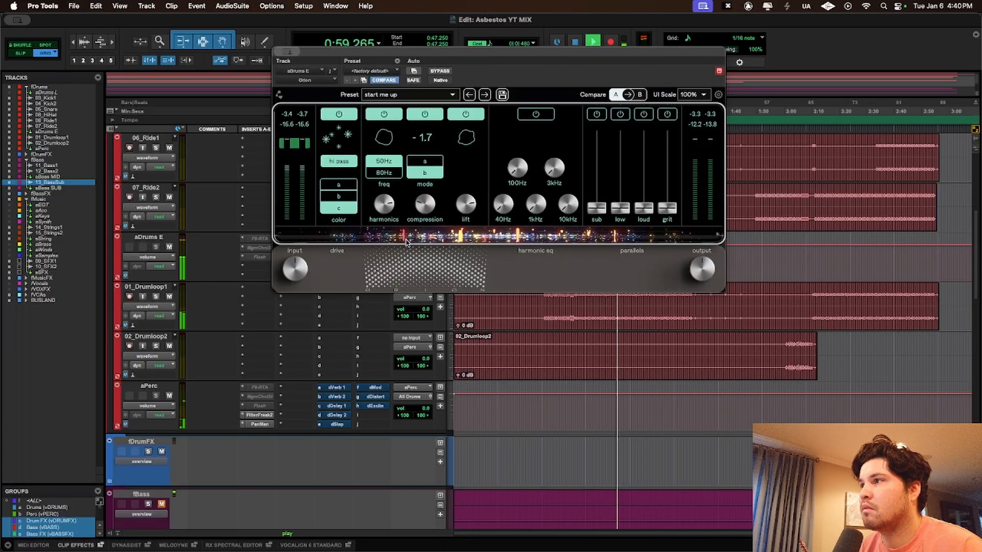
{"action": "left_click", "coordinate": [426, 114]}
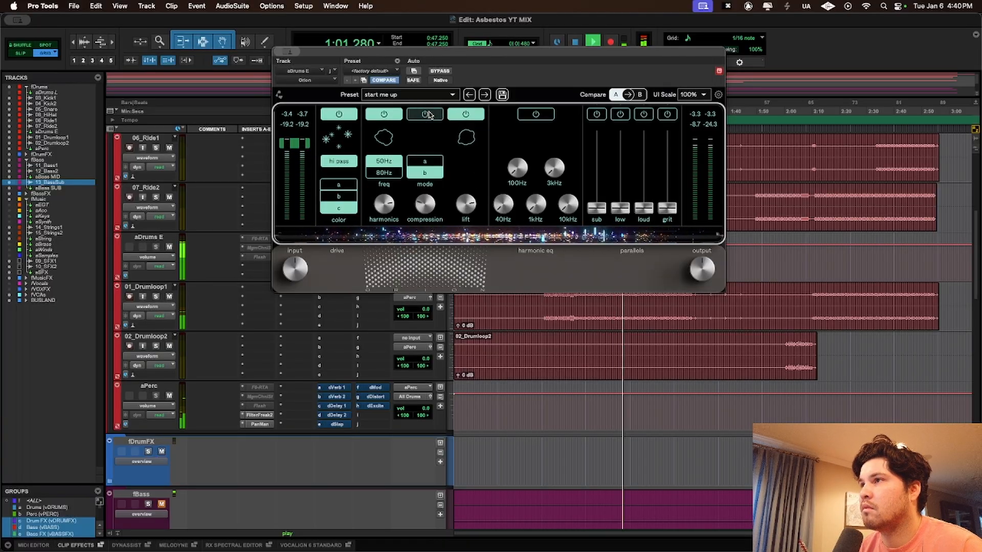
Compare the drum bus with Orion's compression section on and off, leave it off, and close the plug-in
{"action": "left_click", "coordinate": [427, 114]}
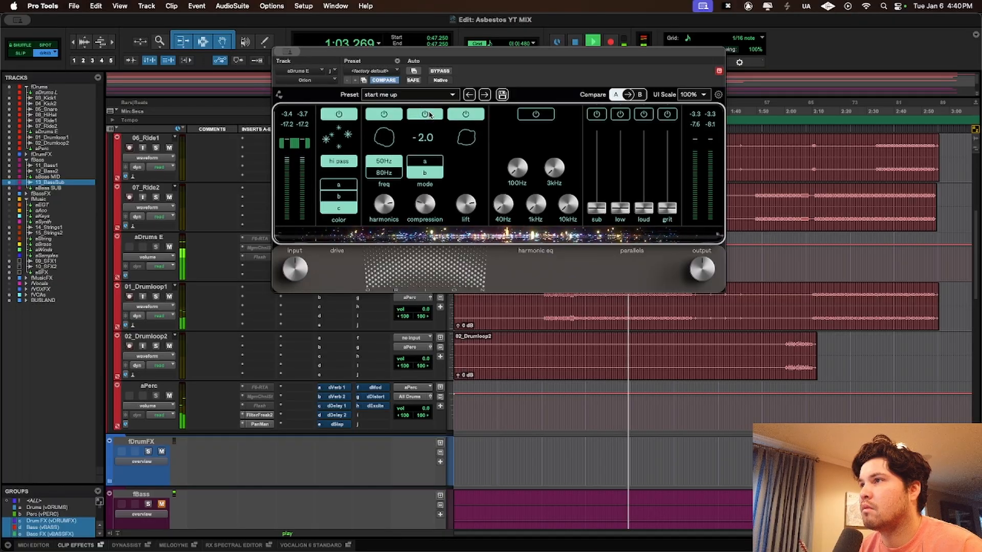
{"action": "left_click", "coordinate": [427, 114]}
{"action": "left_click", "coordinate": [426, 114]}
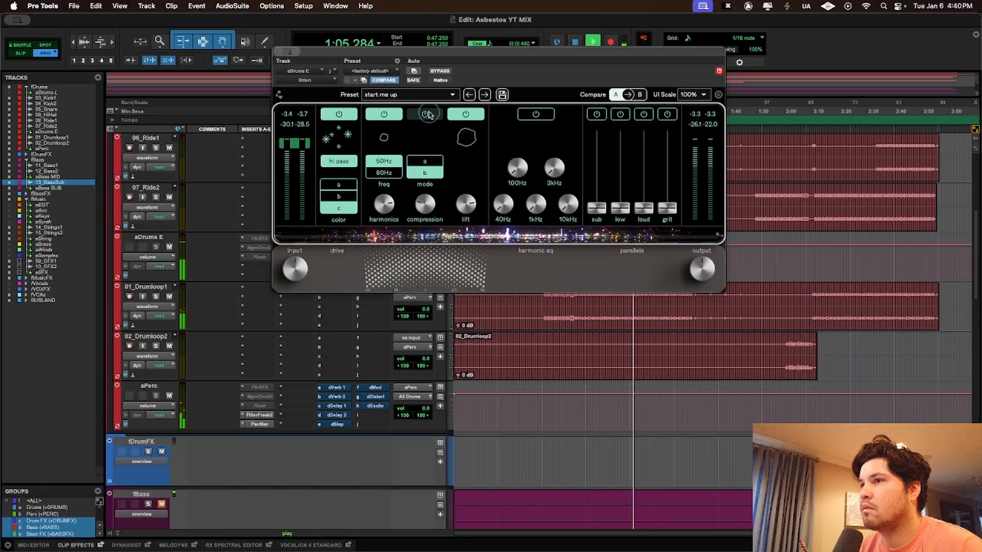
{"action": "left_click", "coordinate": [426, 114]}
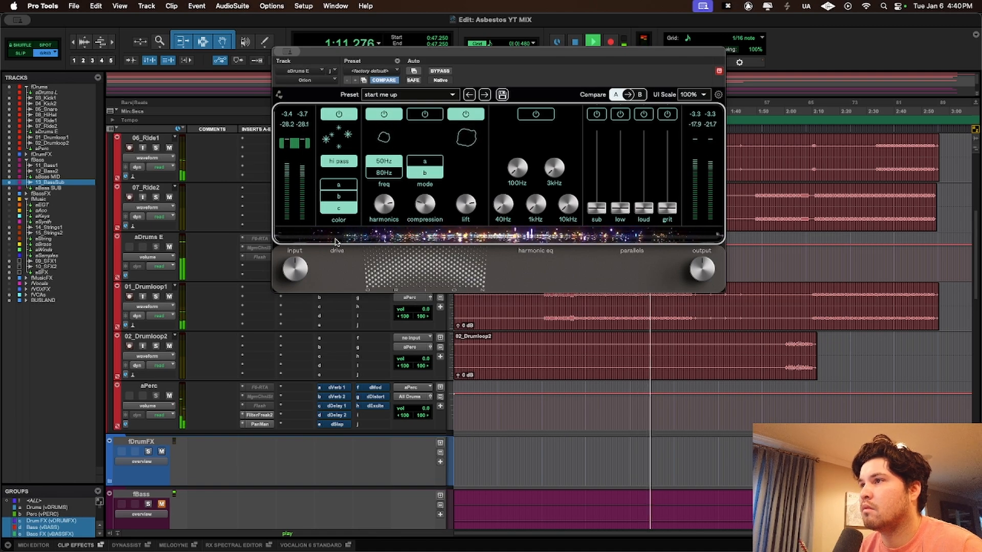
{"action": "mouse_move", "coordinate": [289, 51]}
{"action": "left_click", "coordinate": [304, 83]}
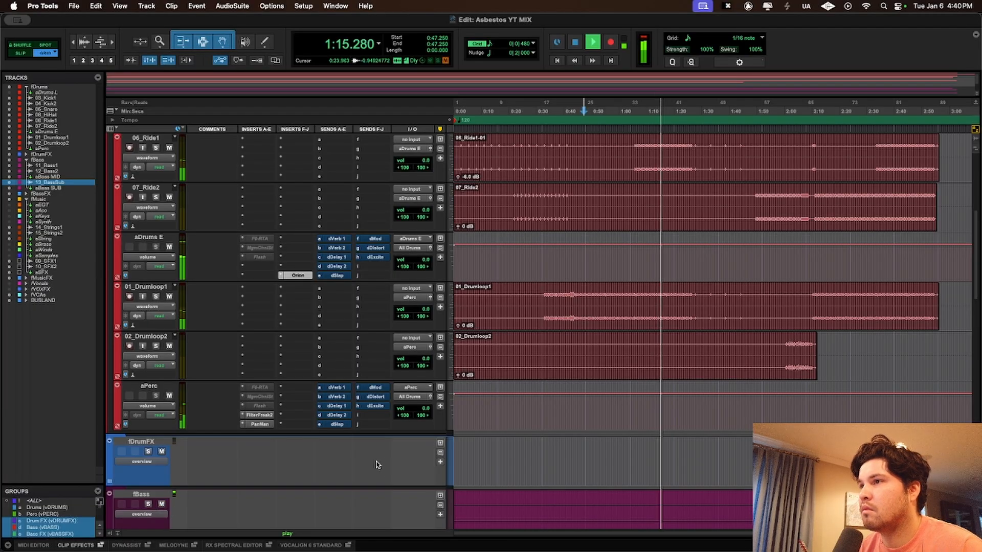
Stop playback, open Trackspacer on aBass SUB, and set its key input to Bus 4
{"action": "scroll", "coordinate": [377, 461], "scroll_direction": "down", "scroll_amount": 5}
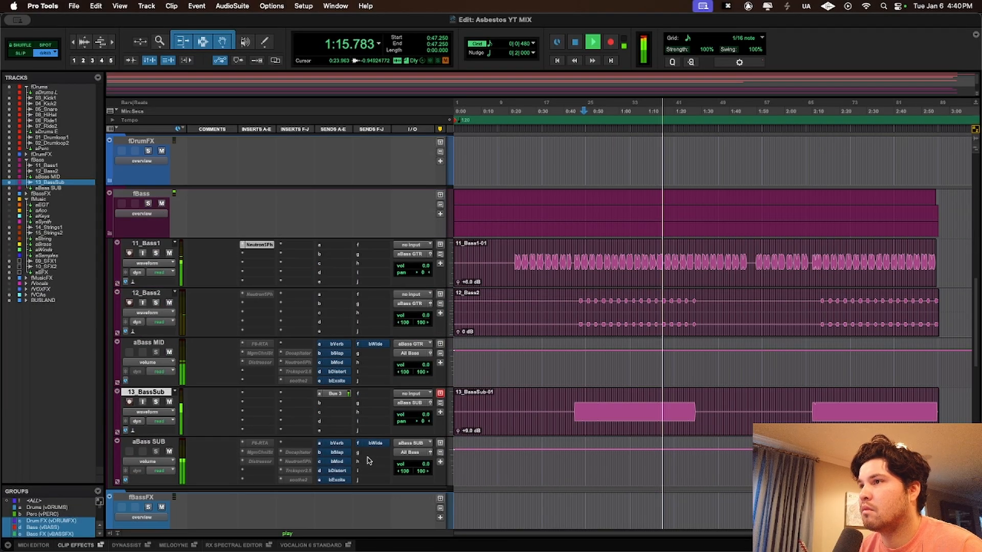
{"action": "key", "text": "space"}
{"action": "left_click", "coordinate": [302, 473]}
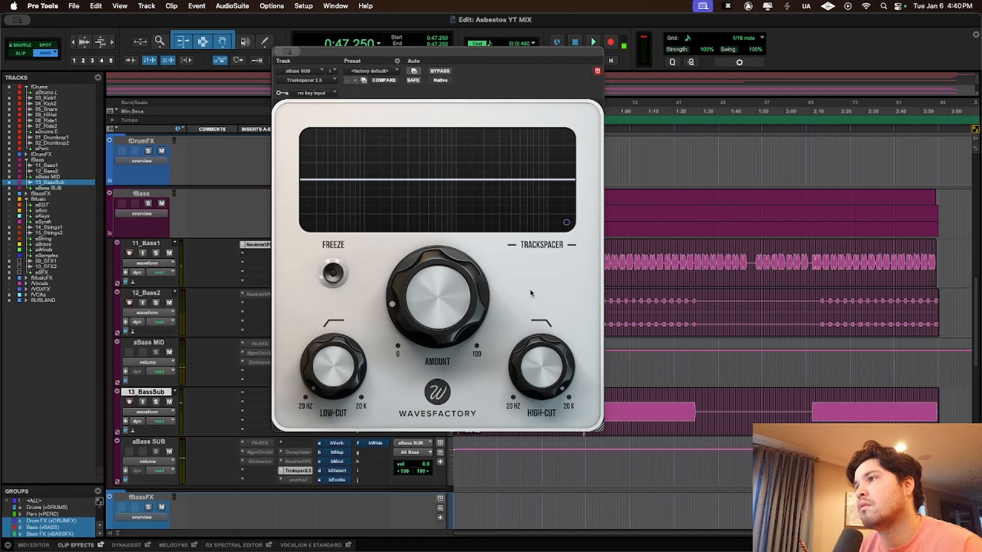
{"action": "left_click", "coordinate": [317, 93]}
{"action": "mouse_move", "coordinate": [322, 98]}
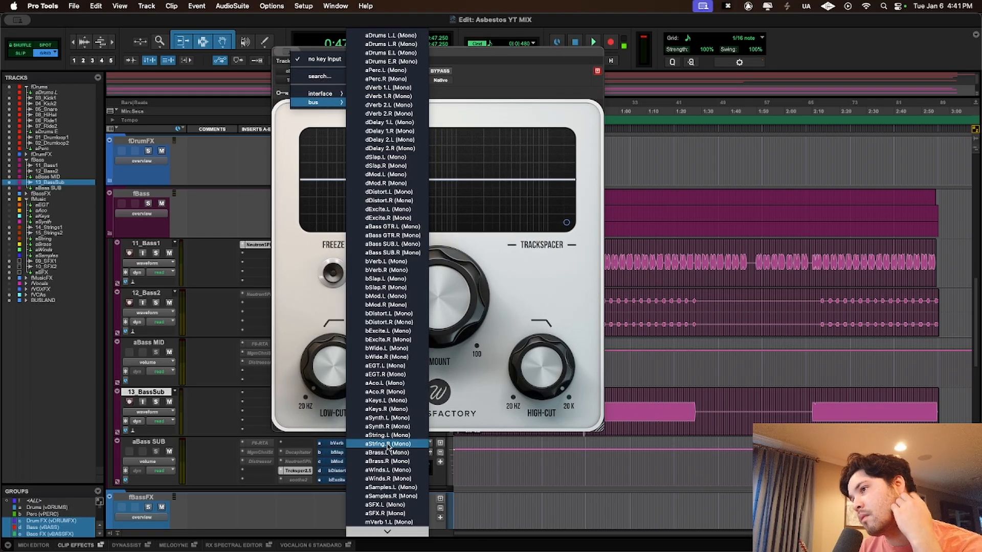
{"action": "scroll", "coordinate": [404, 488], "scroll_direction": "down", "scroll_amount": 12}
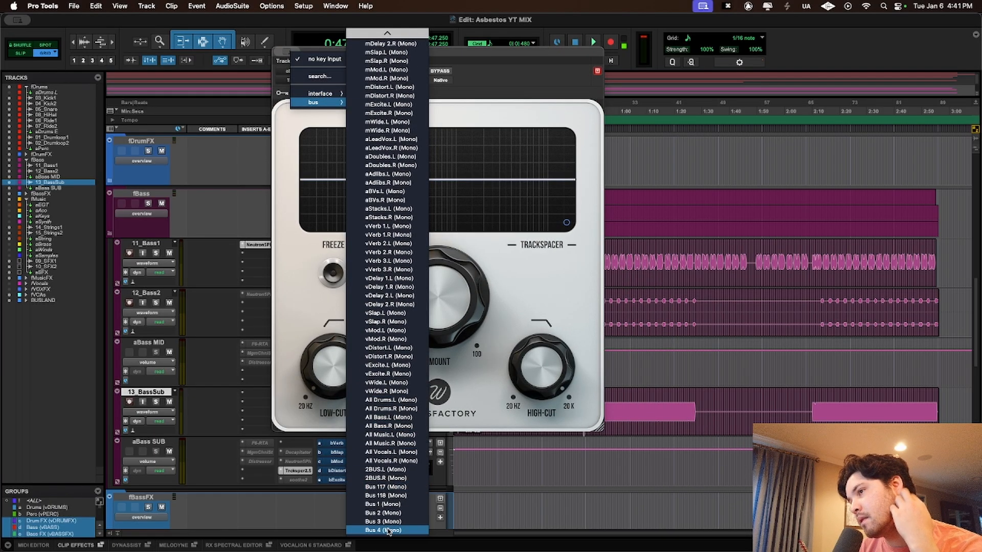
{"action": "left_click", "coordinate": [389, 522]}
{"action": "left_click_drag", "start_coordinate": [327, 51], "coordinate": [469, 68]}
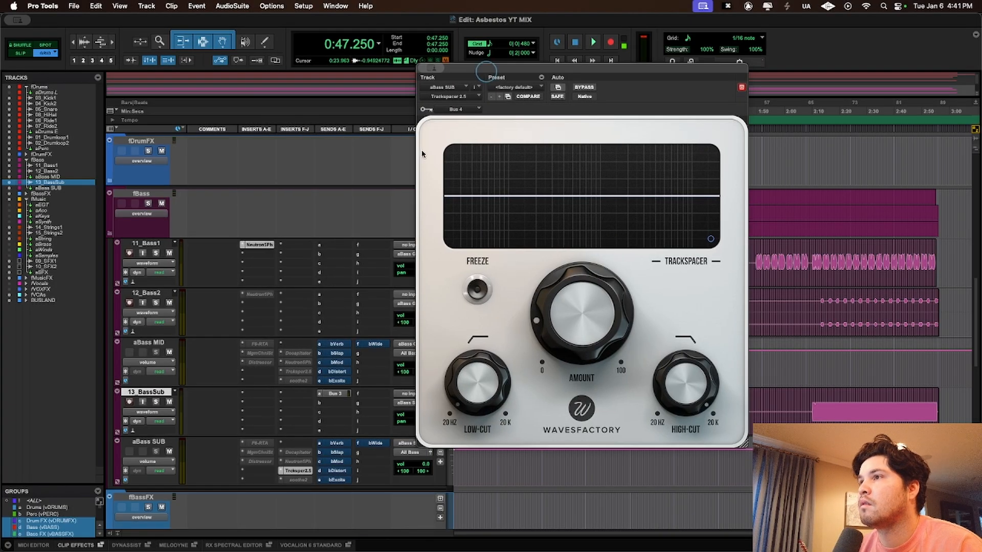
Check the Bus 4 send on 03_Kick1, start playback, and set Trackspacer's high-cut to about 143 Hz
{"action": "scroll", "coordinate": [325, 267], "scroll_direction": "up", "scroll_amount": 10}
{"action": "left_click", "coordinate": [335, 193]}
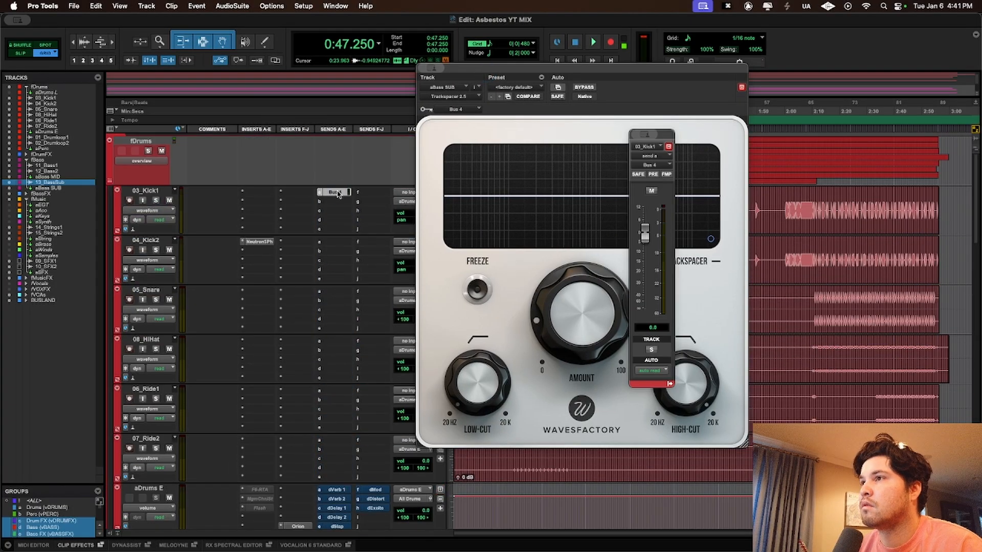
{"action": "left_click", "coordinate": [336, 192]}
{"action": "key", "text": "space"}
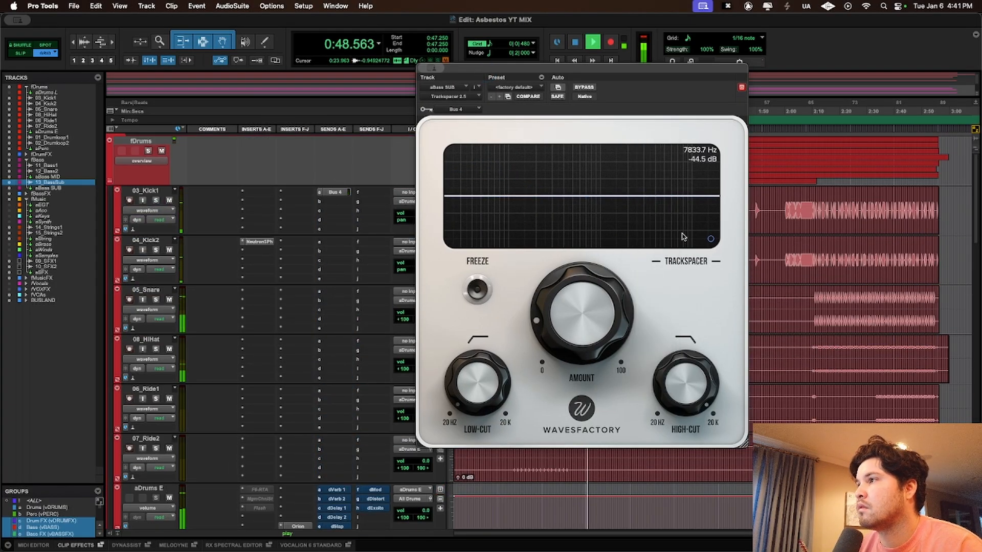
{"action": "left_click_drag", "start_coordinate": [685, 384], "coordinate": [662, 424]}
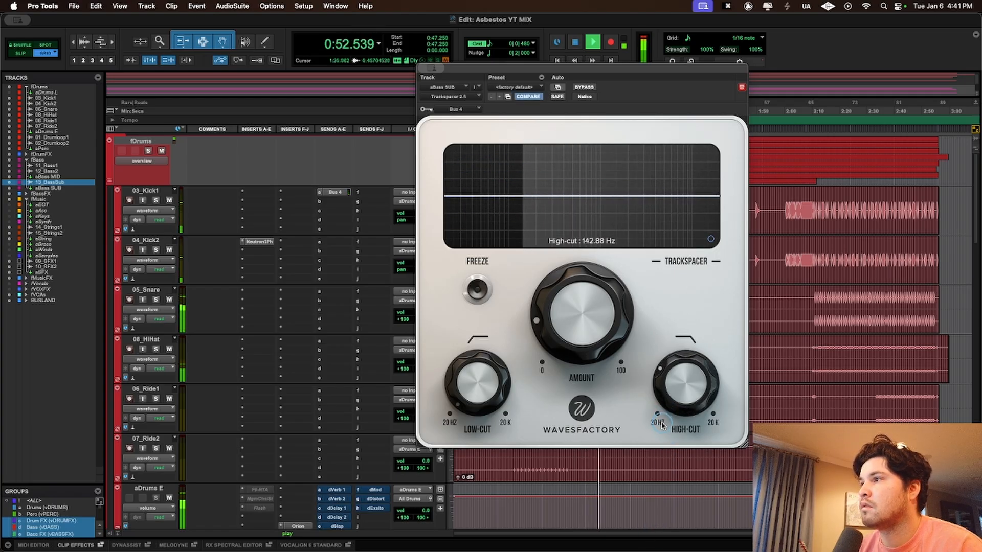
Copy the Trackspacer insert from aBass SUB to aBass MID, replacing the existing one
{"action": "scroll", "coordinate": [271, 415], "scroll_direction": "down", "scroll_amount": 10}
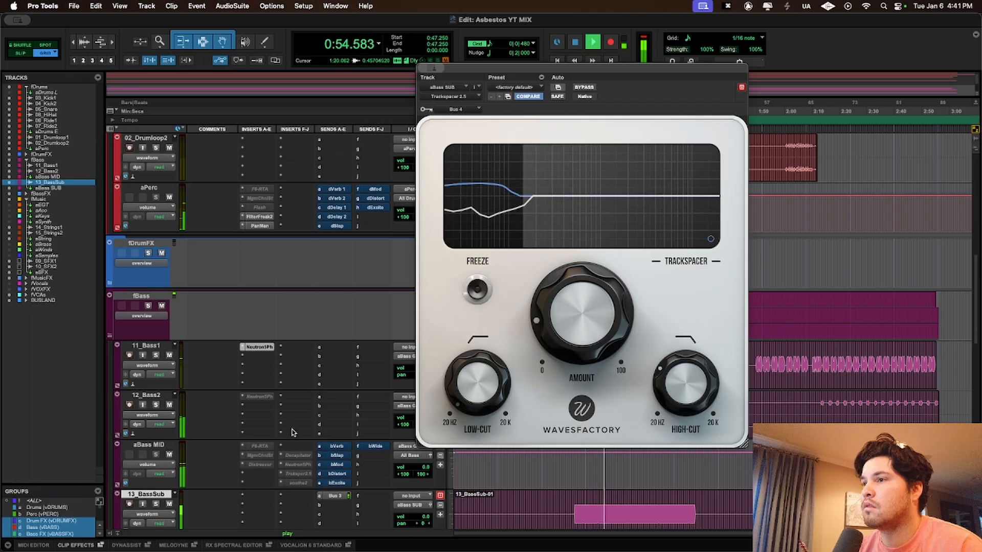
{"action": "scroll", "coordinate": [271, 416], "scroll_direction": "down", "scroll_amount": 5}
{"action": "left_click", "coordinate": [296, 266]}
{"action": "left_click_drag", "start_coordinate": [296, 267], "coordinate": [299, 268]}
{"action": "left_click", "coordinate": [521, 237]}
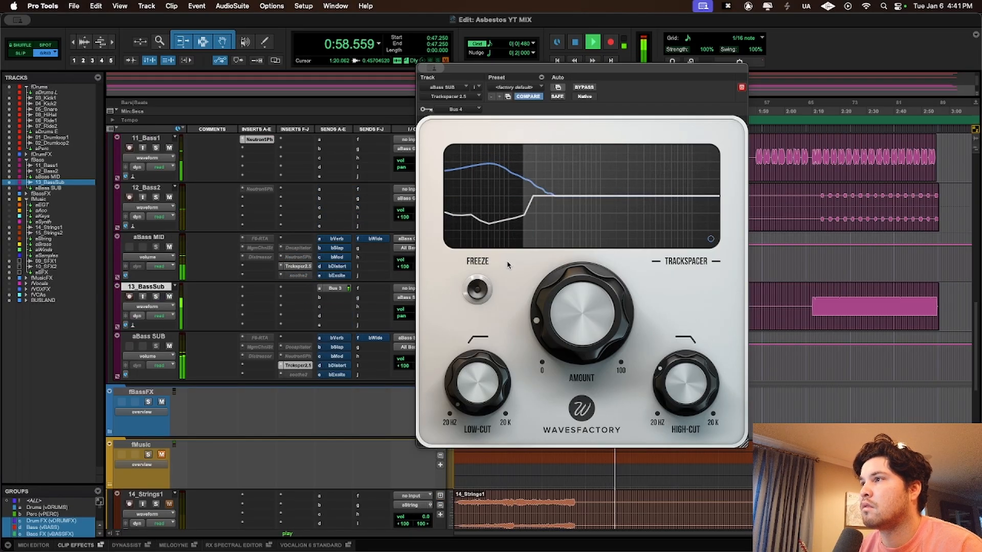
Inspect the release setting in Trackspacer's Advanced Panel on aBass SUB, stop playback, and close the plug-in
{"action": "left_click", "coordinate": [709, 240]}
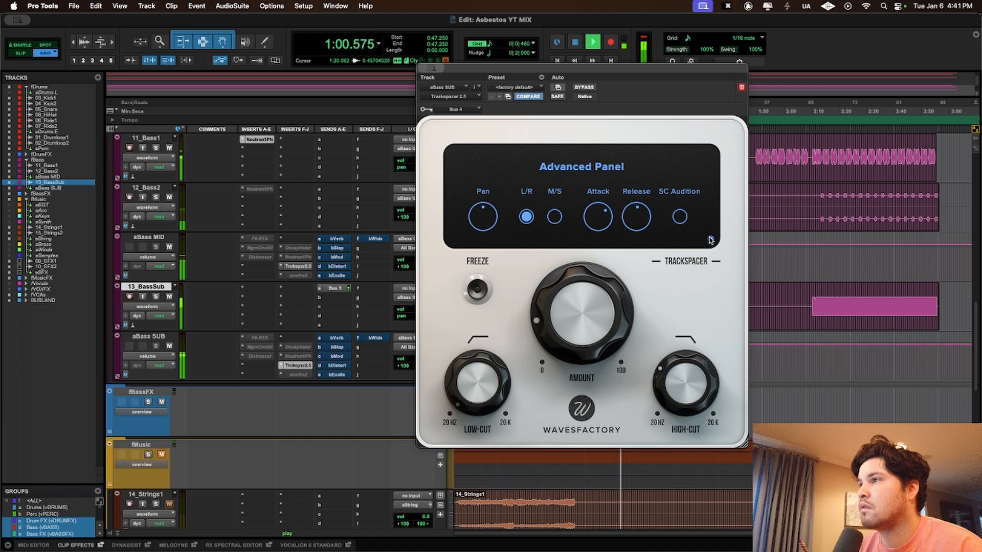
{"action": "mouse_move", "coordinate": [633, 220]}
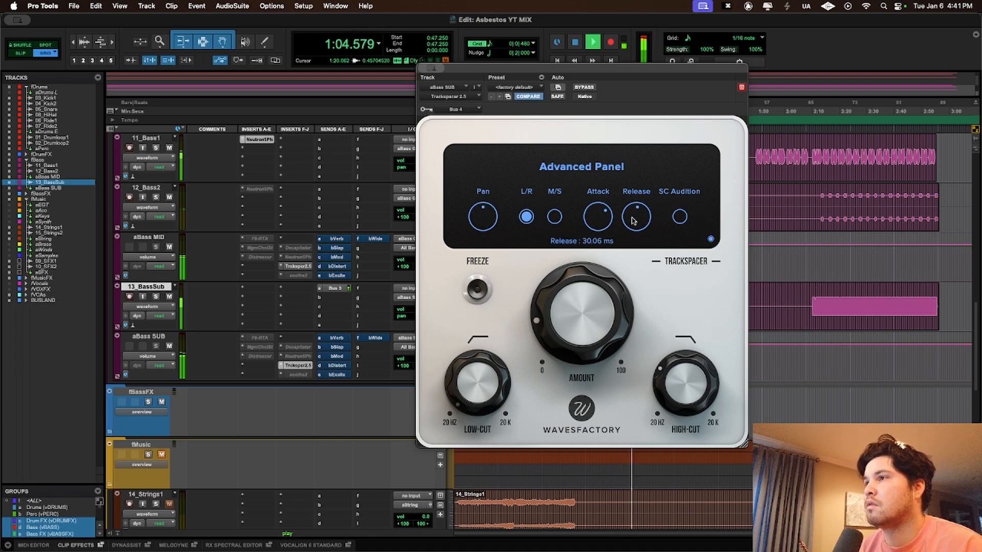
{"action": "key", "text": "space"}
{"action": "left_click", "coordinate": [287, 366]}
{"action": "scroll", "coordinate": [522, 260], "scroll_direction": "up", "scroll_amount": 10}
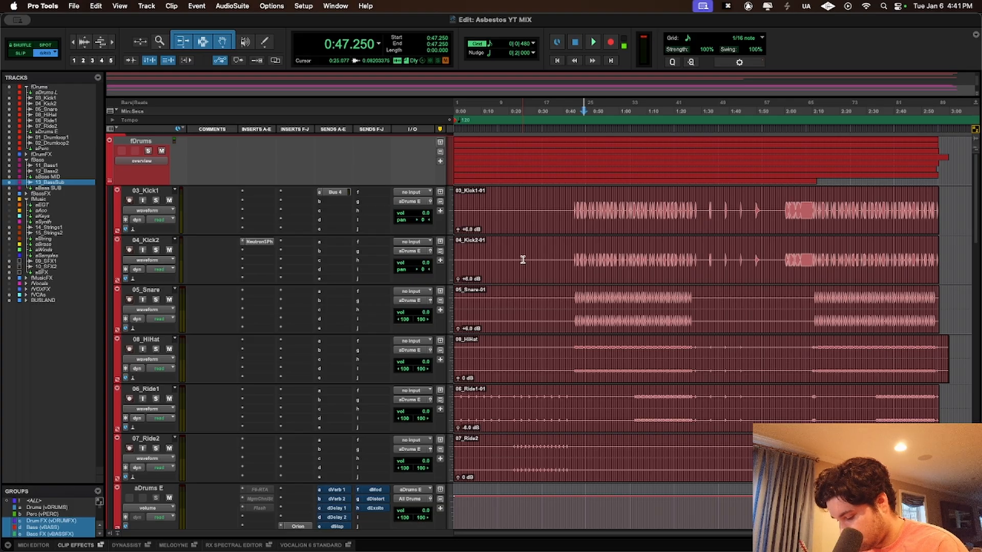
Audition the session from 0:47.250 to judge its tempo and set the session tempo to 175 BPM
{"action": "key", "text": "space"}
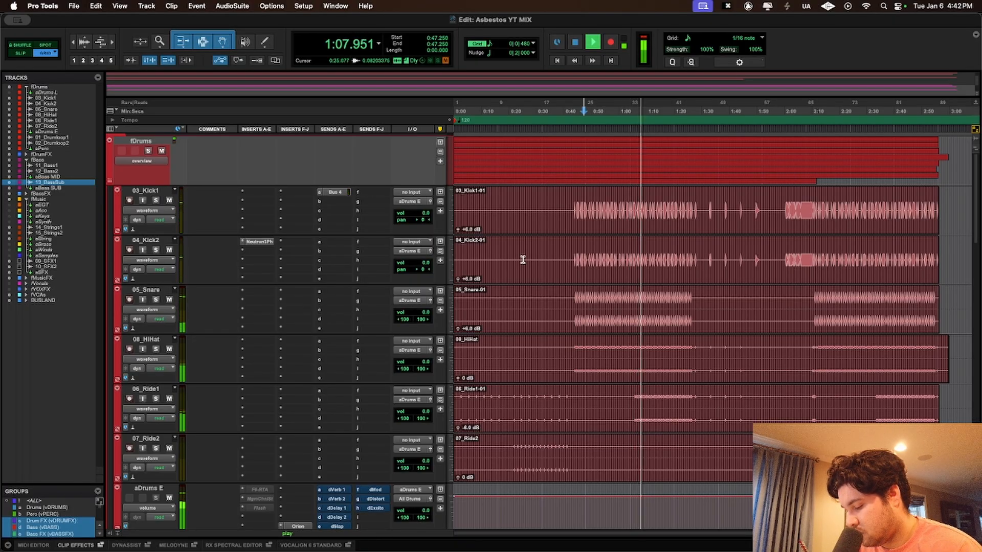
{"action": "key", "text": "space"}
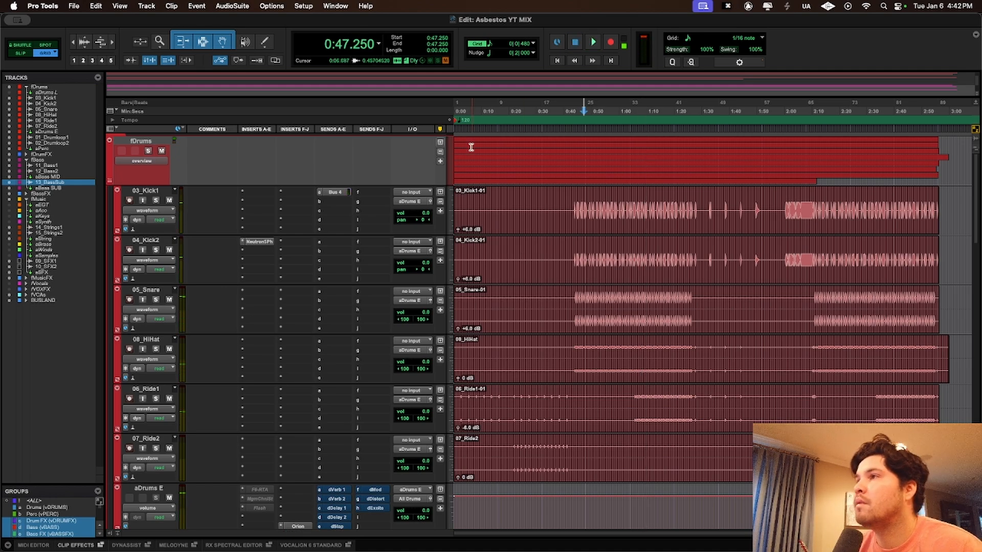
{"action": "double_click", "coordinate": [456, 121]}
{"action": "left_click", "coordinate": [466, 245]}
{"action": "key", "text": "super+z"}
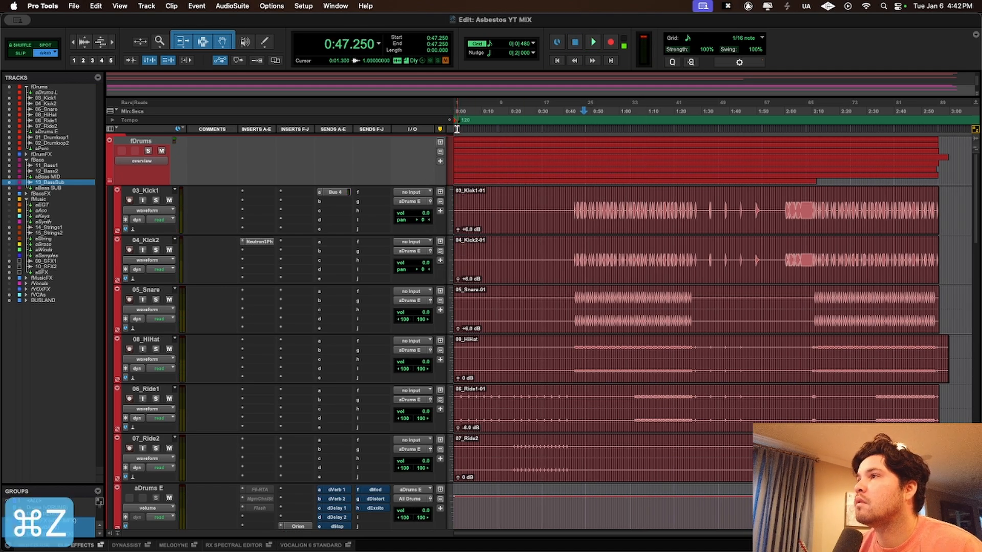
{"action": "double_click", "coordinate": [456, 122]}
{"action": "type", "text": "175"}
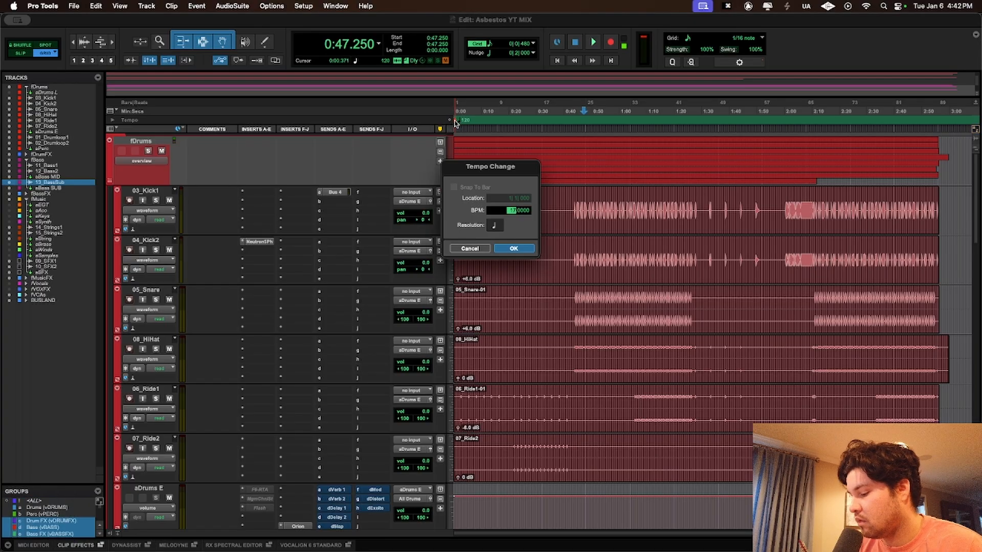
{"action": "key", "text": "Return"}
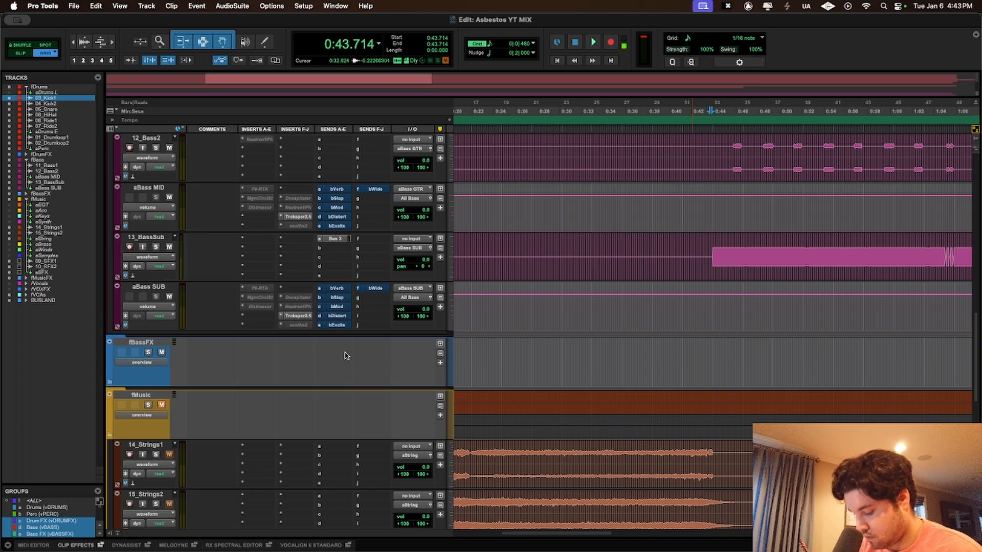
Lengthen Trackspacer's release on aBass SUB and copy the insert over the one on aBass MID
{"action": "left_click", "coordinate": [290, 316]}
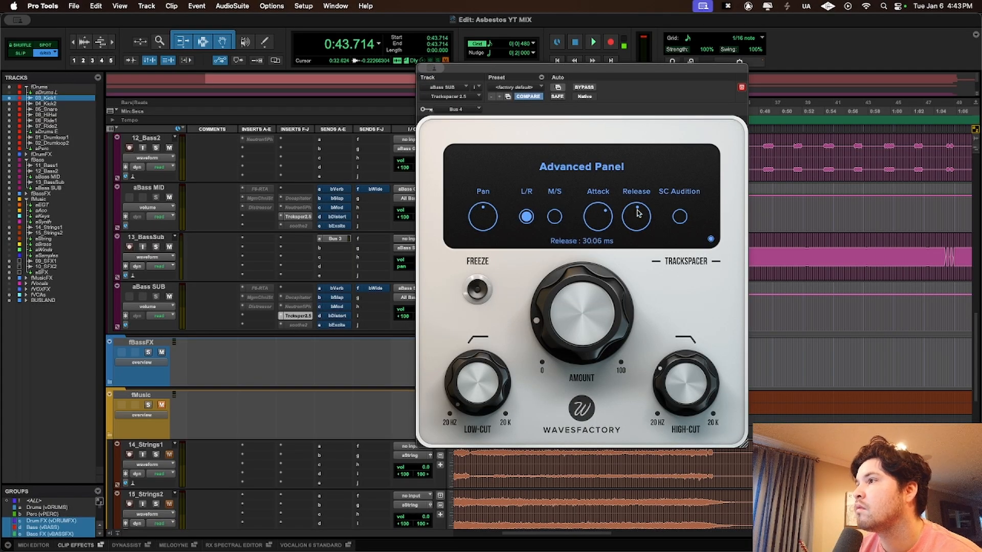
{"action": "left_click_drag", "start_coordinate": [641, 206], "coordinate": [651, 178]}
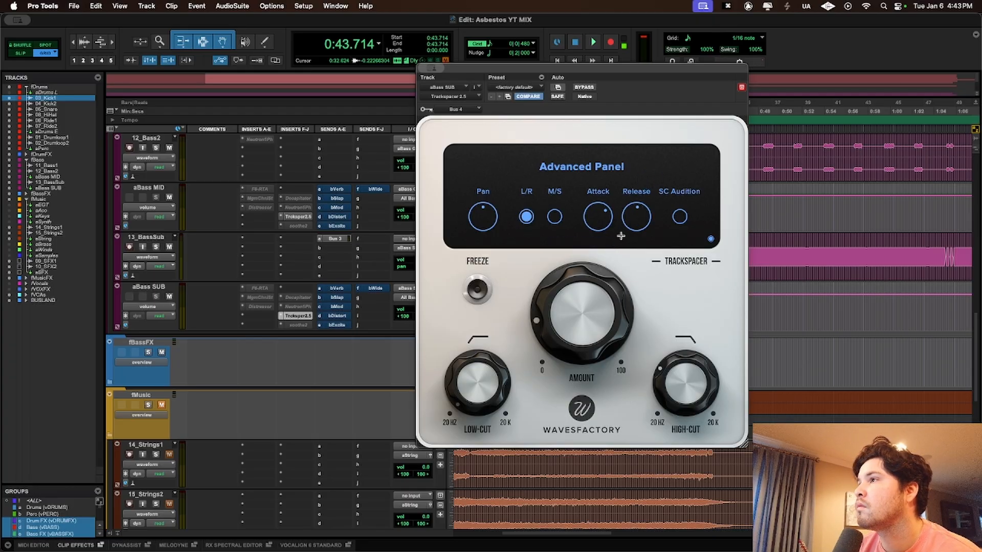
{"action": "left_click_drag", "start_coordinate": [636, 218], "coordinate": [642, 202]}
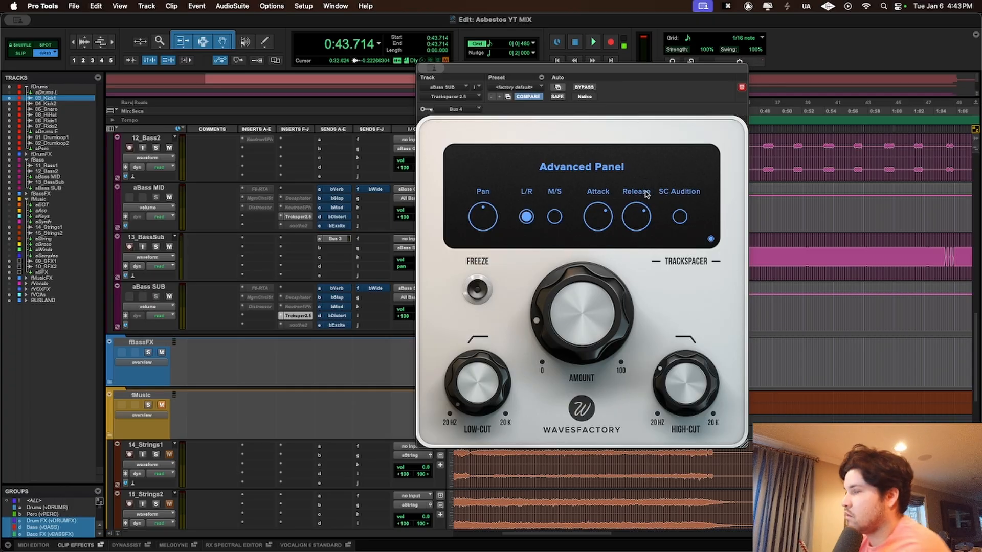
{"action": "left_click_drag", "start_coordinate": [297, 317], "coordinate": [307, 219]}
{"action": "left_click", "coordinate": [546, 236]}
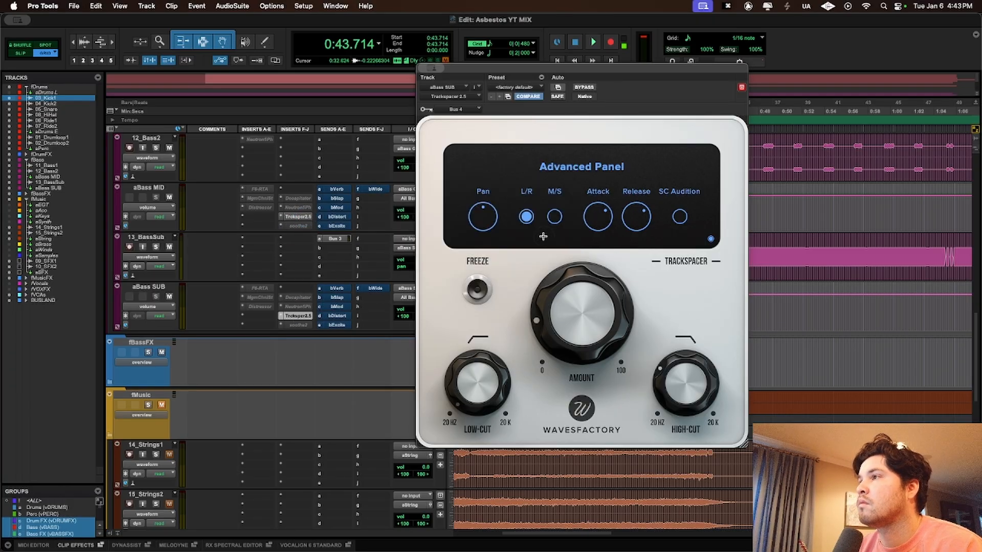
Audition the bass ducking from 0:43.714 while watching Trackspacer's graph on aBass SUB, and stop playback
{"action": "key", "text": "space"}
{"action": "left_click", "coordinate": [303, 317]}
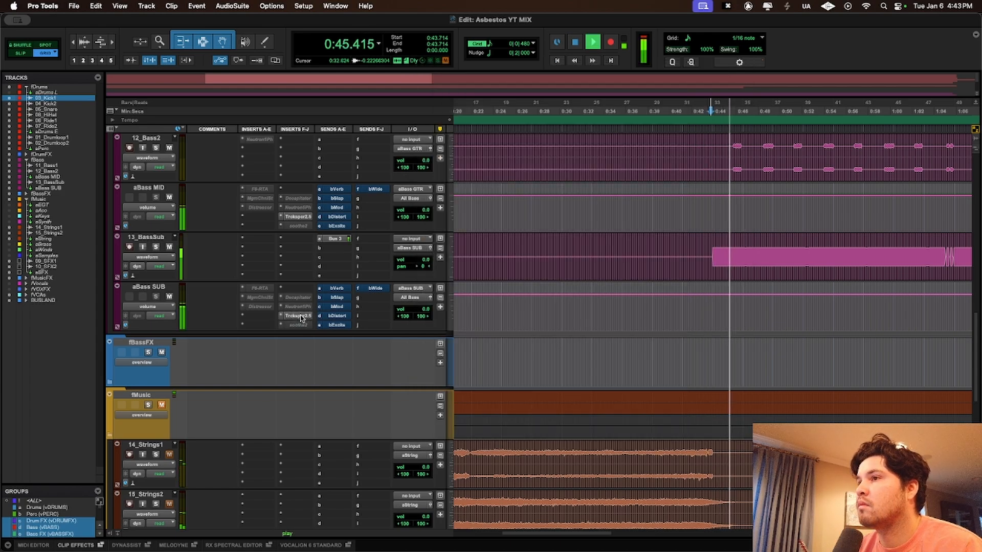
{"action": "left_click", "coordinate": [303, 317]}
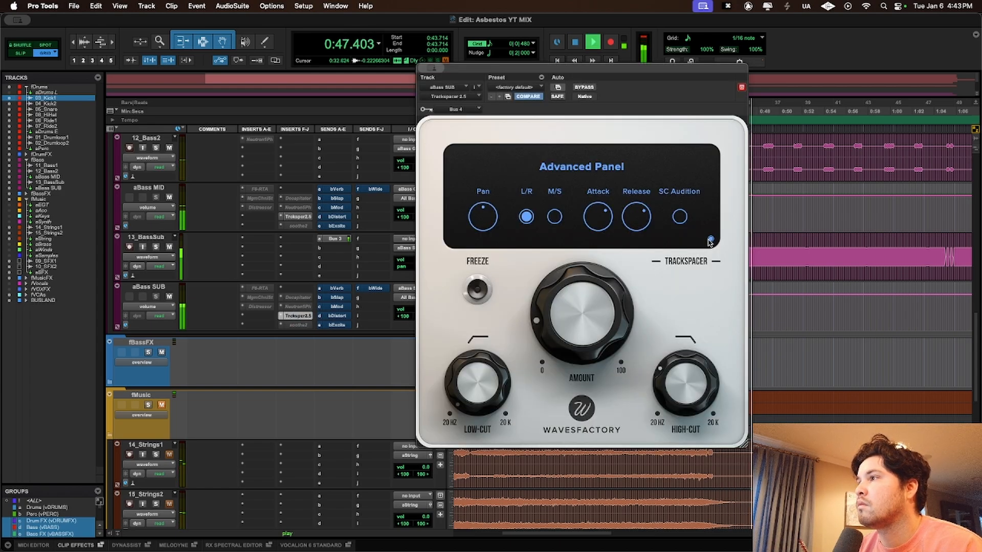
{"action": "left_click", "coordinate": [710, 239]}
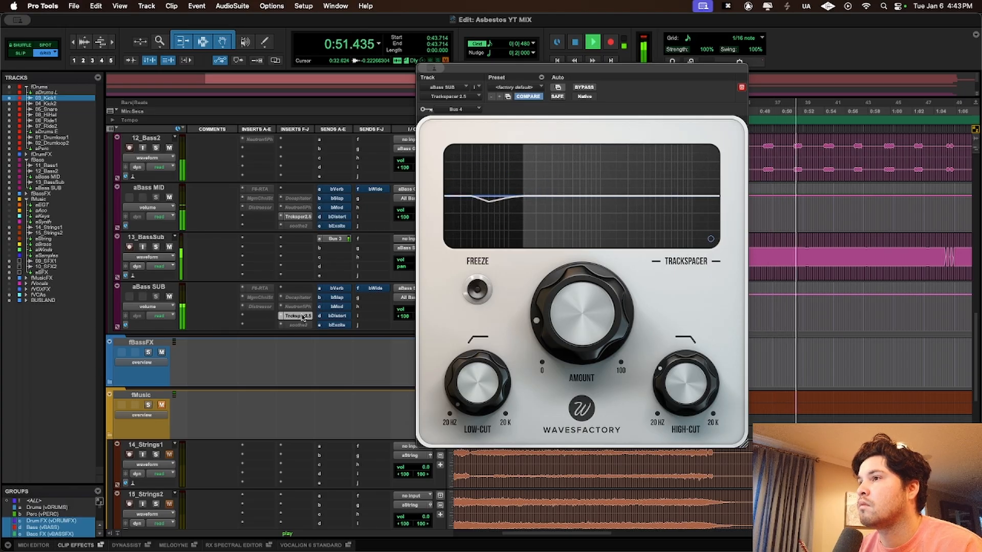
{"action": "key", "text": "space"}
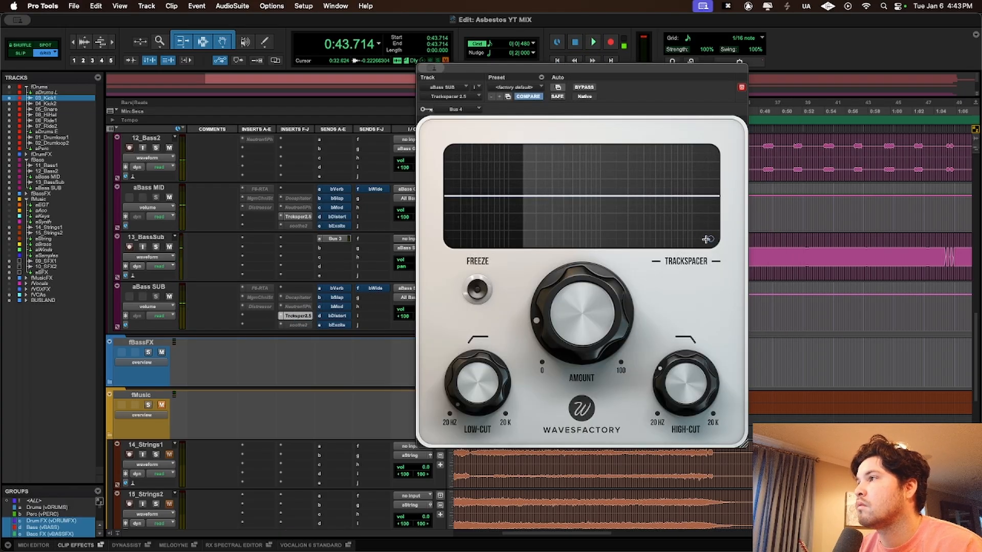
Set Trackspacer's release on aBass SUB to 42.67 ms and replace aBass MID's Trackspacer with a copy
{"action": "left_click", "coordinate": [709, 238]}
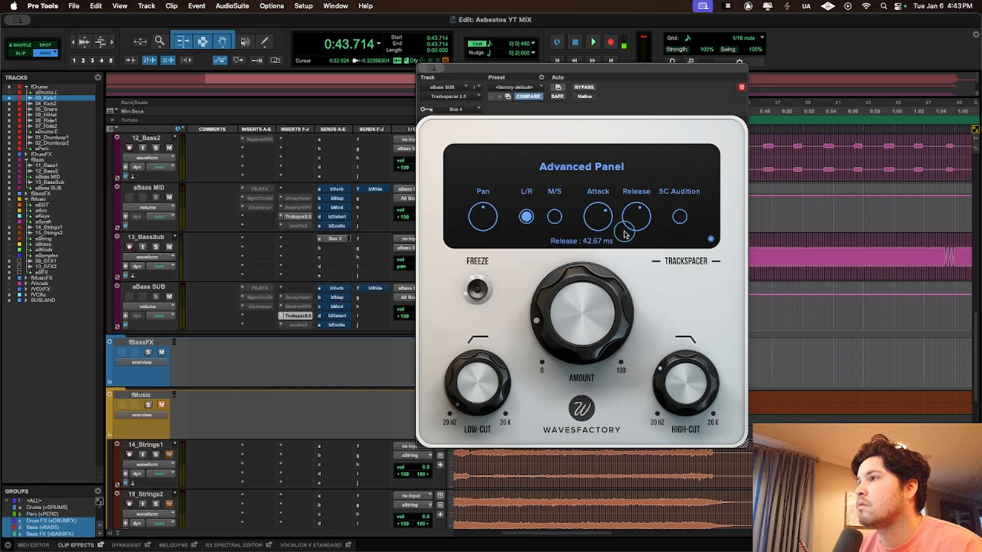
{"action": "left_click_drag", "start_coordinate": [292, 316], "coordinate": [302, 218]}
{"action": "left_click", "coordinate": [519, 237]}
Raise Trackspacer's amount slightly on aBass MID during playback and replace aBass SUB's Trackspacer with a copy
{"action": "key", "text": "space"}
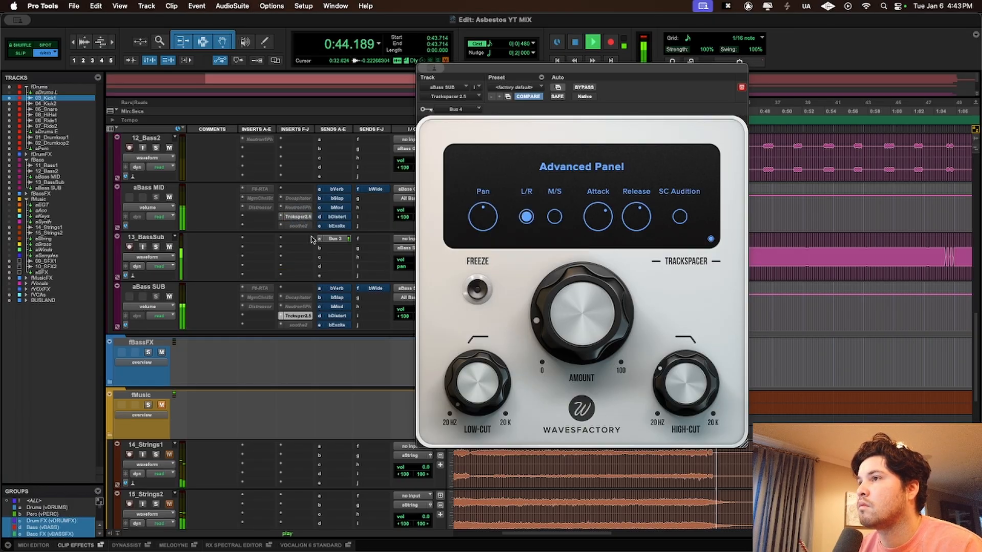
{"action": "left_click", "coordinate": [297, 217]}
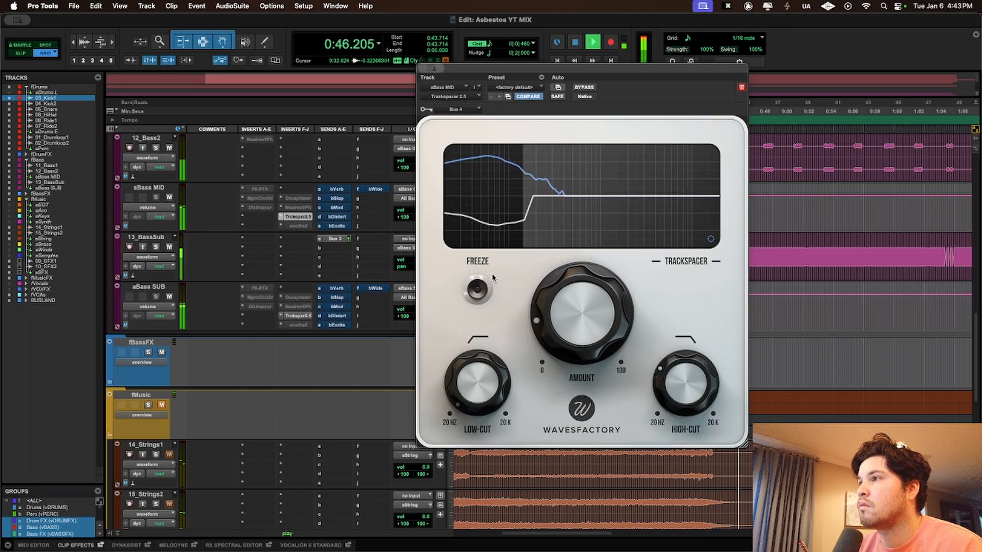
{"action": "mouse_move", "coordinate": [559, 295]}
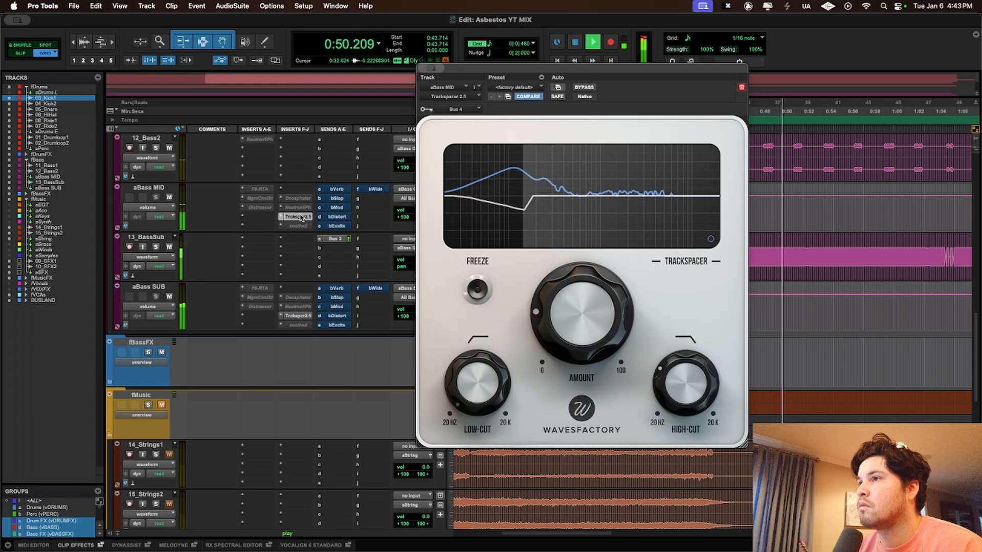
{"action": "left_click", "coordinate": [297, 316]}
{"action": "left_click_drag", "start_coordinate": [298, 317], "coordinate": [299, 318]}
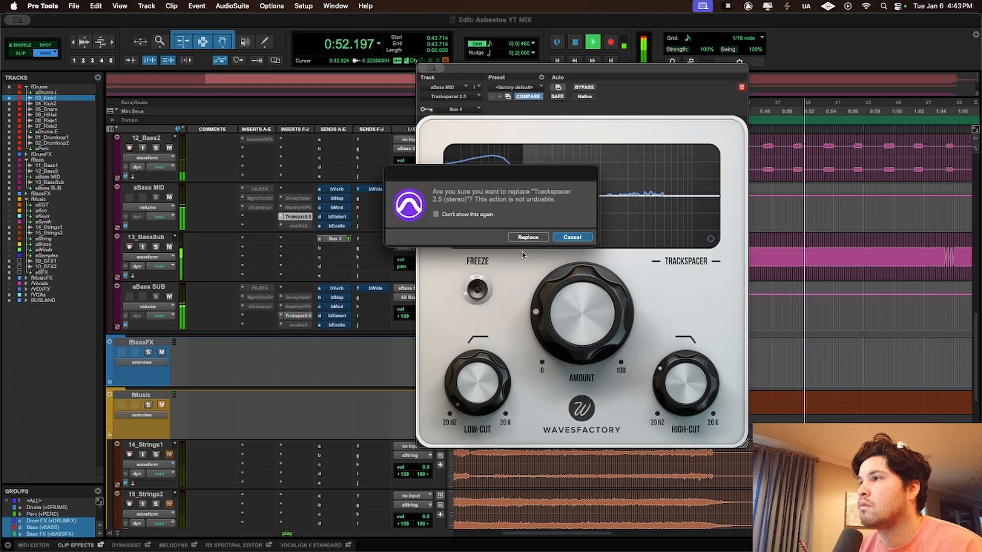
{"action": "left_click", "coordinate": [528, 237]}
{"action": "left_click", "coordinate": [306, 216]}
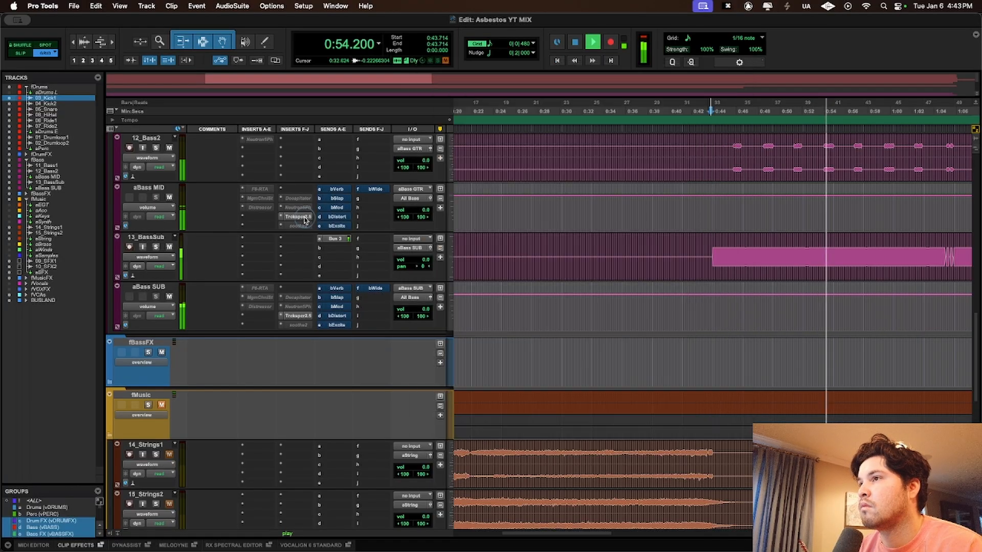
Stop playback, expand the fBassFX folder and activate Brigade Chorus on bMod
{"action": "key", "text": "r"}
{"action": "key", "text": "r"}
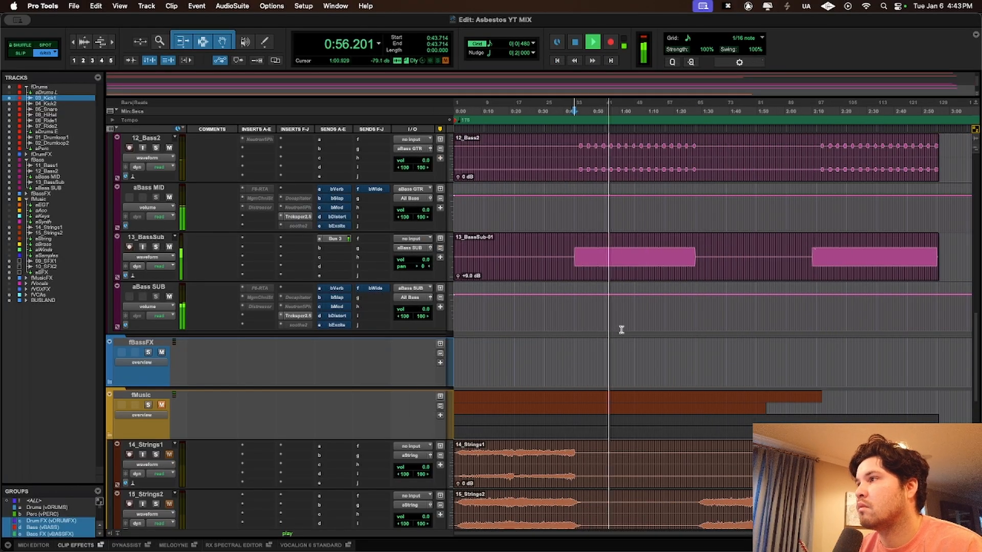
{"action": "scroll", "coordinate": [621, 329], "scroll_direction": "up", "scroll_amount": 7}
{"action": "scroll", "coordinate": [620, 330], "scroll_direction": "down", "scroll_amount": 7}
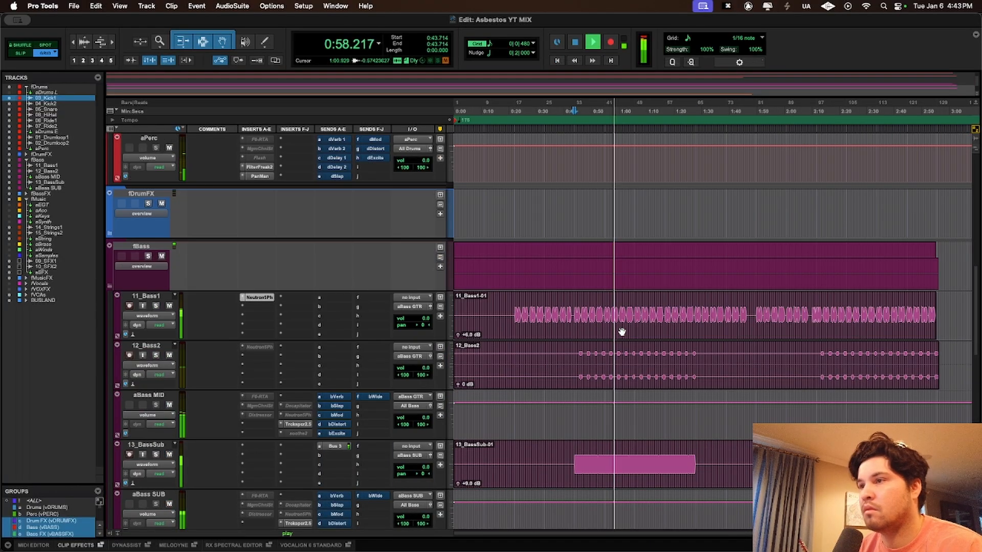
{"action": "key", "text": "space"}
{"action": "key", "text": "shift+f"}
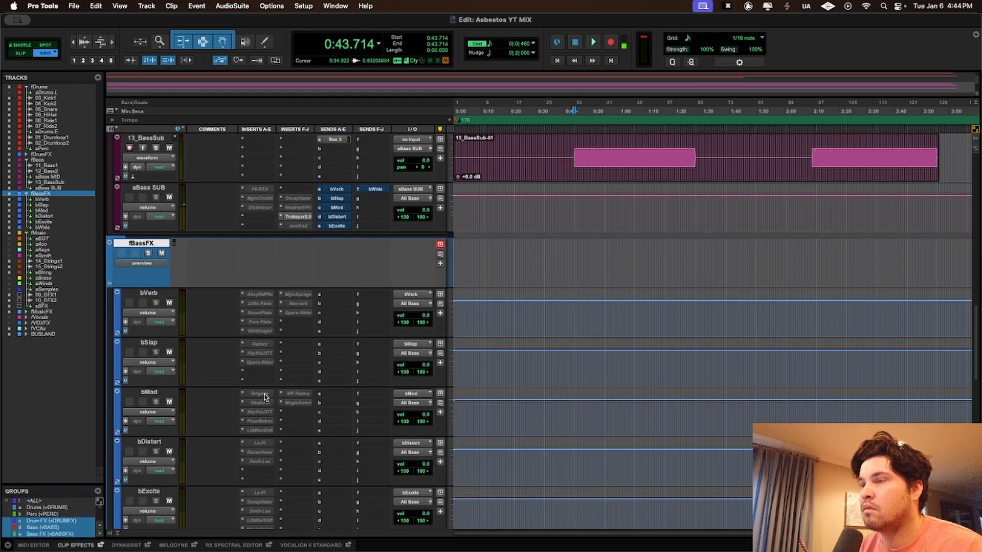
{"action": "left_click", "coordinate": [264, 394]}
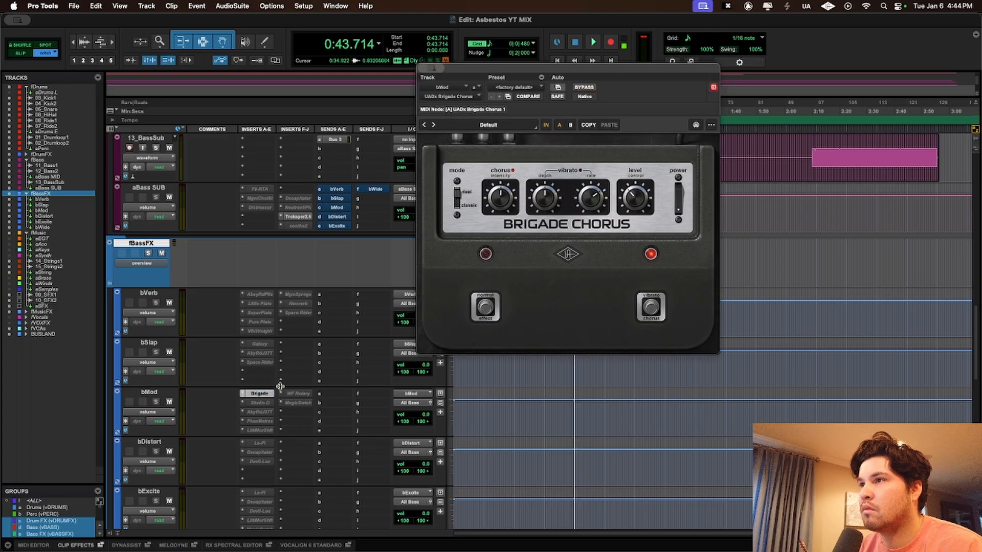
Set the bMod sends of aBass SUB and aBass MID to 0.0 dB during playback
{"action": "left_click", "coordinate": [342, 209]}
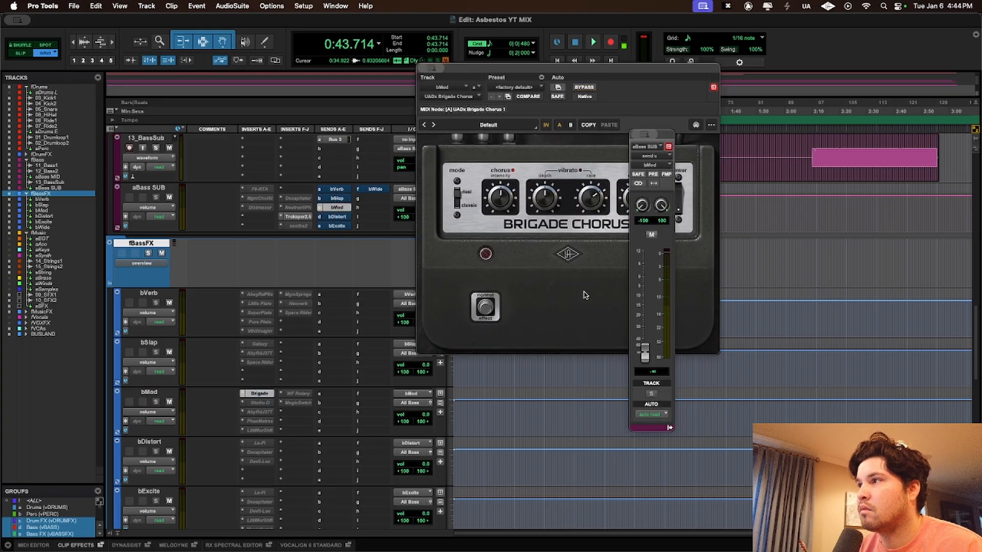
{"action": "key", "text": "space"}
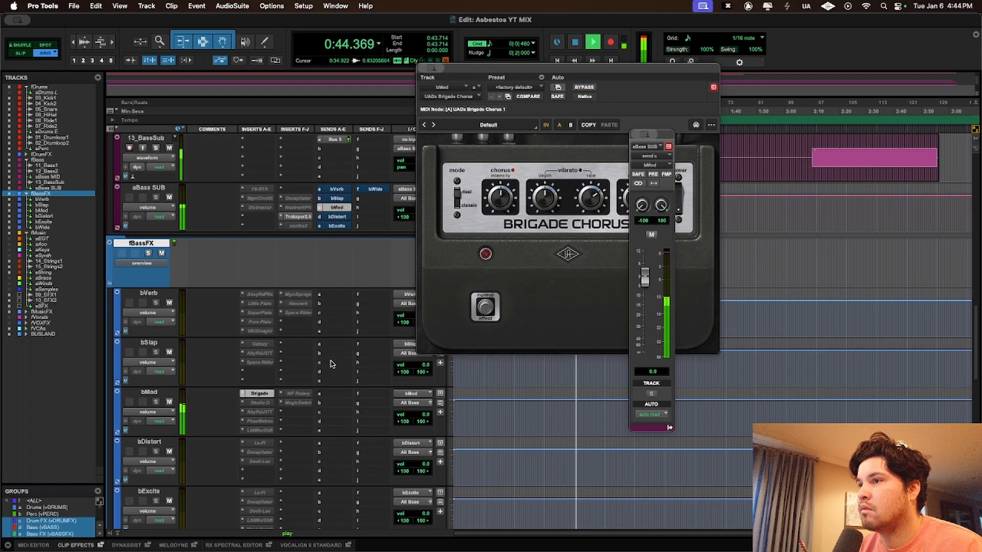
{"action": "scroll", "coordinate": [330, 365], "scroll_direction": "up", "scroll_amount": 2}
{"action": "scroll", "coordinate": [330, 367], "scroll_direction": "up", "scroll_amount": 5}
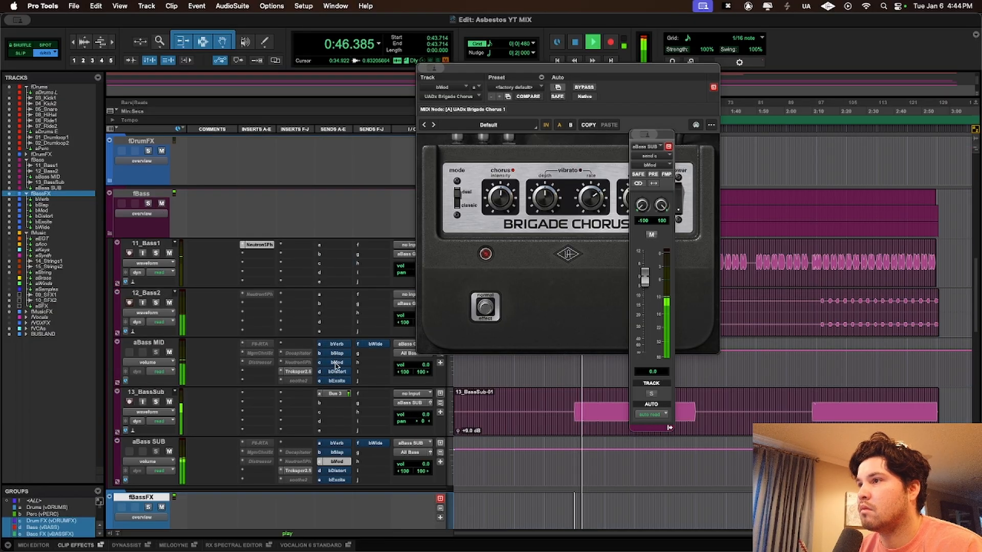
{"action": "left_click", "coordinate": [337, 363]}
{"action": "left_click_drag", "start_coordinate": [648, 352], "coordinate": [645, 279]}
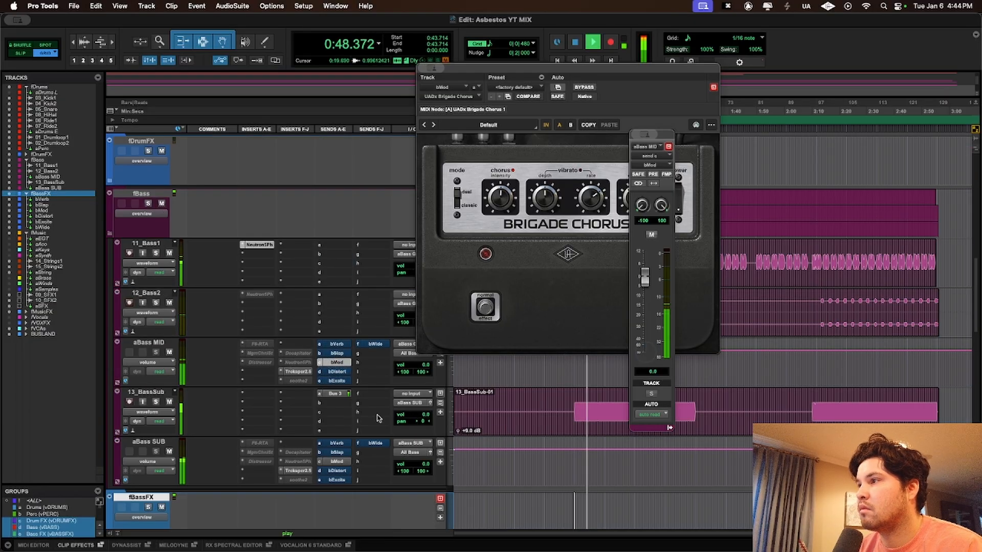
Turn down Brigade Chorus's vibrato rate and set bMod's volume to -9.3 dB, comparing the sound with bMod muted
{"action": "scroll", "coordinate": [284, 423], "scroll_direction": "down", "scroll_amount": 6}
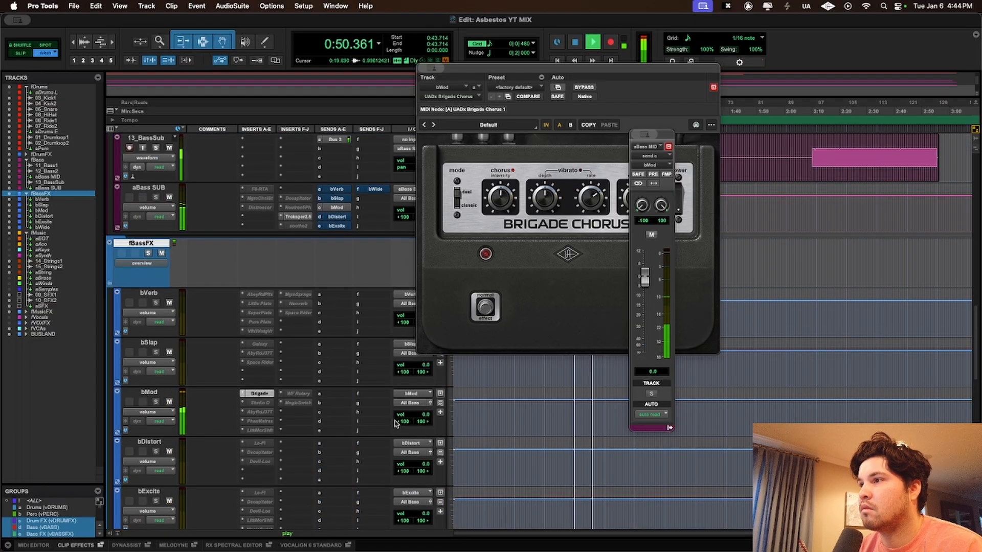
{"action": "left_click_drag", "start_coordinate": [428, 418], "coordinate": [429, 460]}
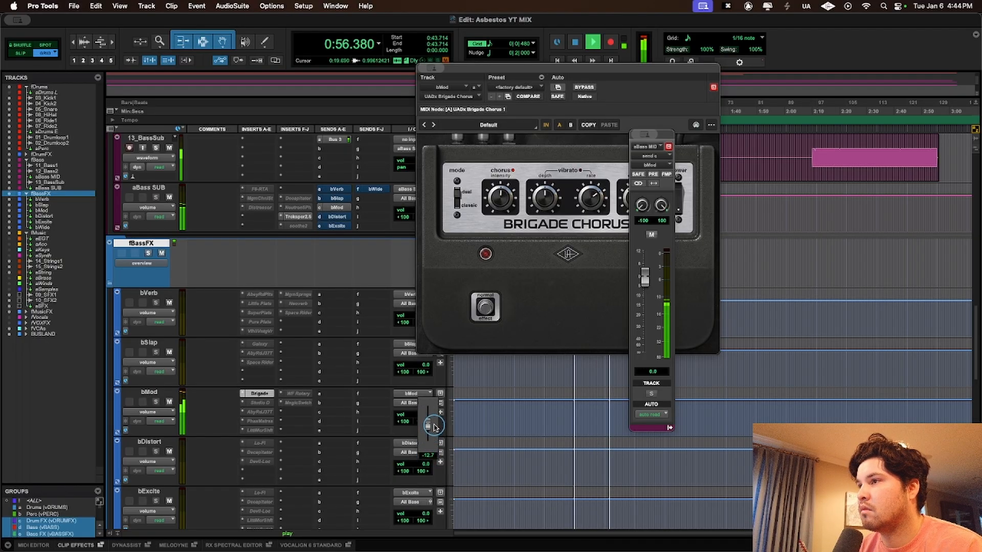
{"action": "left_click_drag", "start_coordinate": [434, 427], "coordinate": [446, 427]}
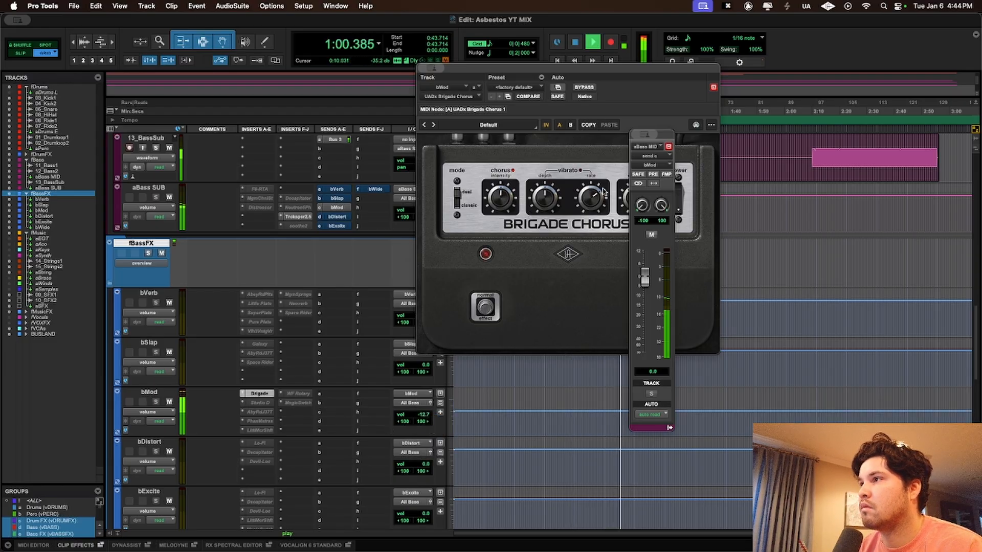
{"action": "left_click_drag", "start_coordinate": [592, 198], "coordinate": [577, 257]}
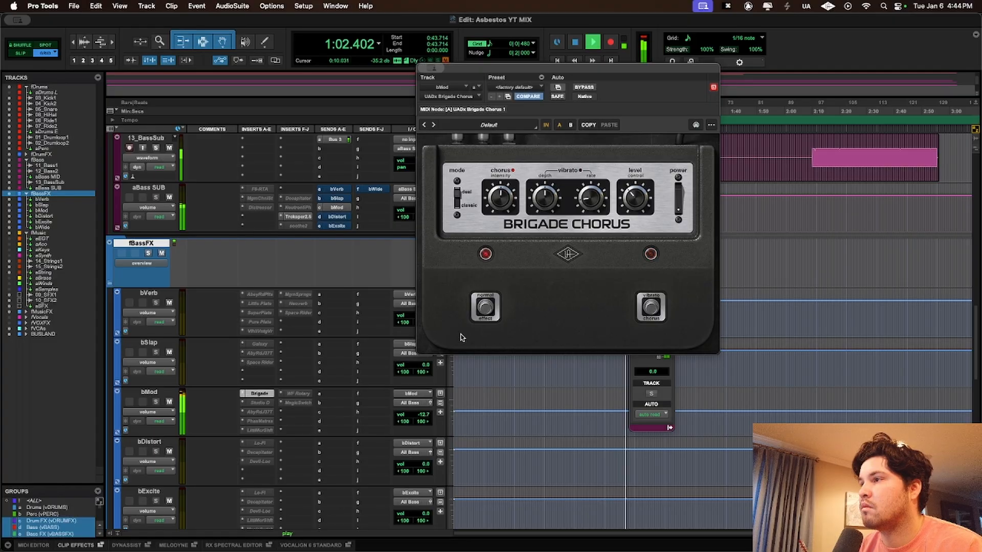
{"action": "left_click", "coordinate": [260, 394]}
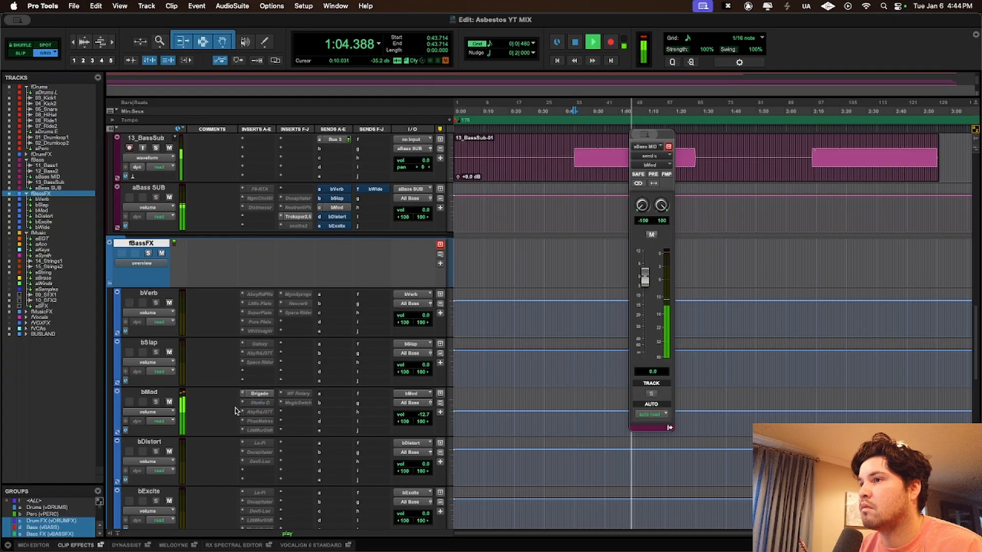
{"action": "left_click", "coordinate": [169, 403]}
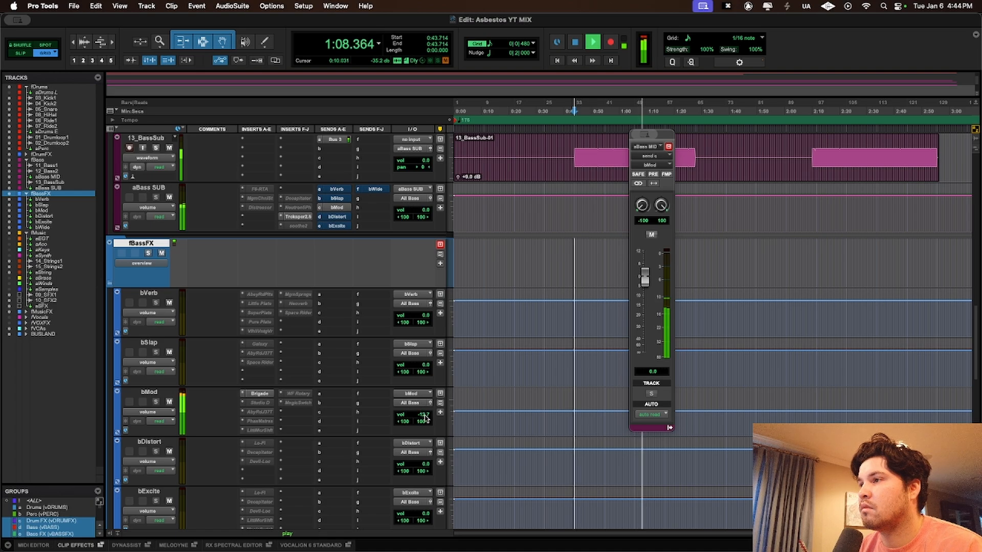
{"action": "left_click_drag", "start_coordinate": [426, 418], "coordinate": [427, 413]}
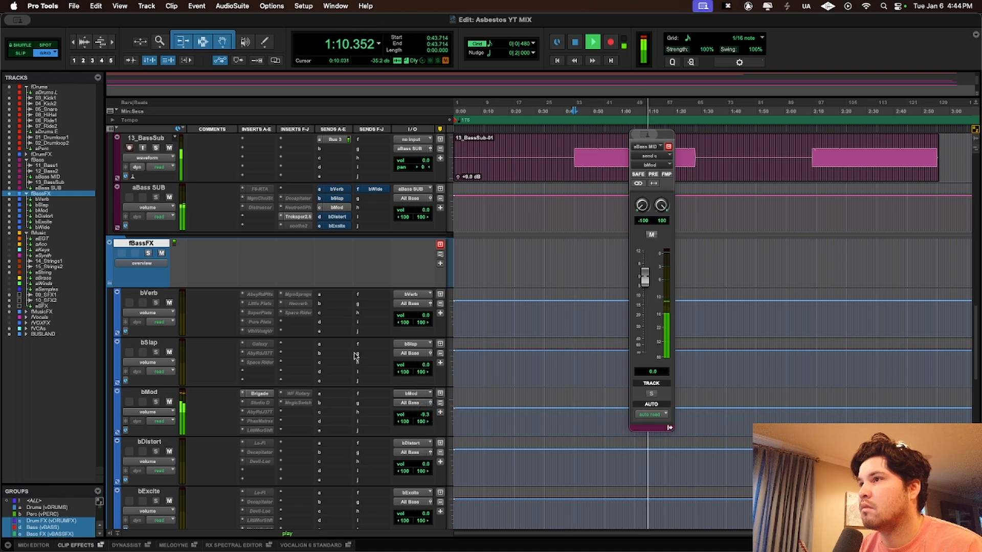
Check the Neutron phase plug-in on 11_Bass1, stop playback and close the plug-in window
{"action": "scroll", "coordinate": [307, 381], "scroll_direction": "up", "scroll_amount": 5}
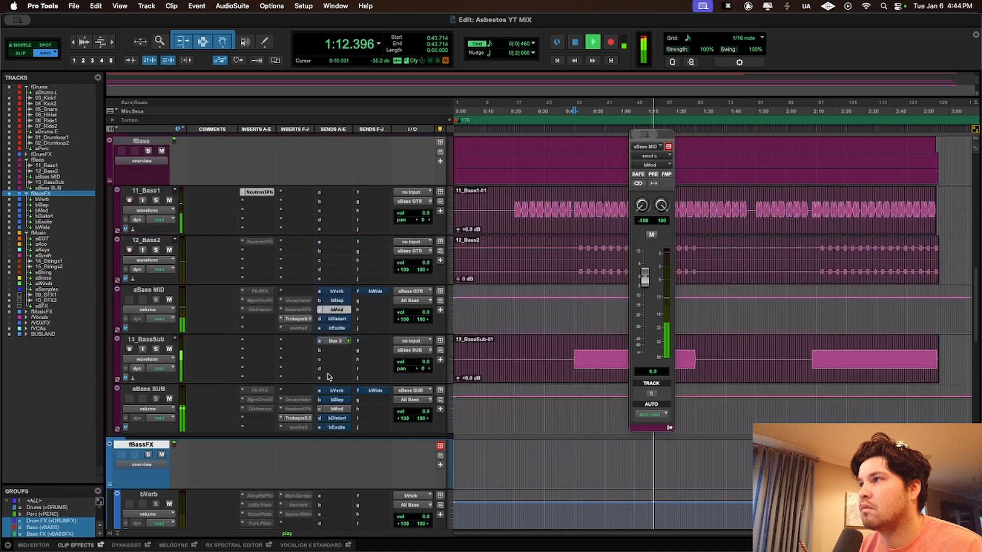
{"action": "left_click", "coordinate": [260, 245]}
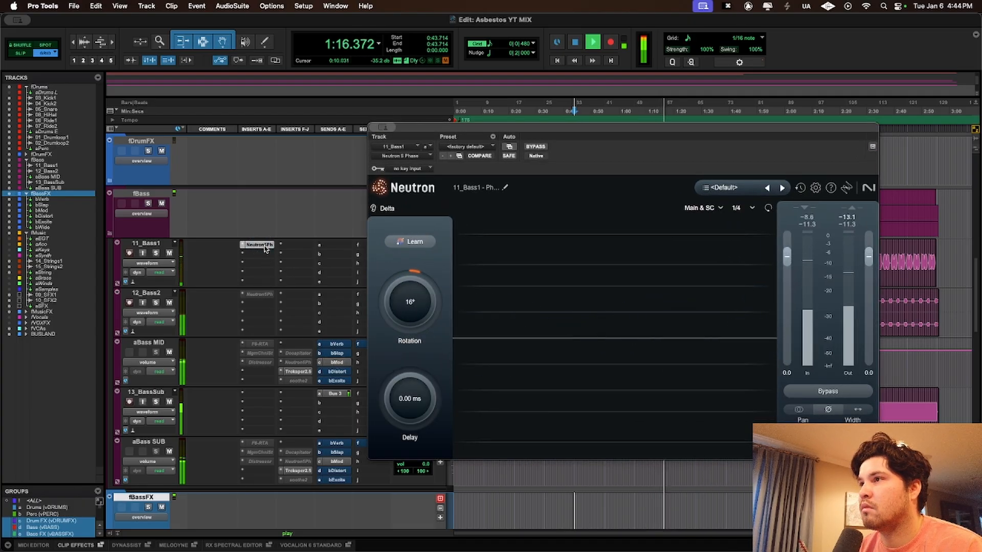
{"action": "key", "text": "space"}
{"action": "left_click", "coordinate": [384, 128]}
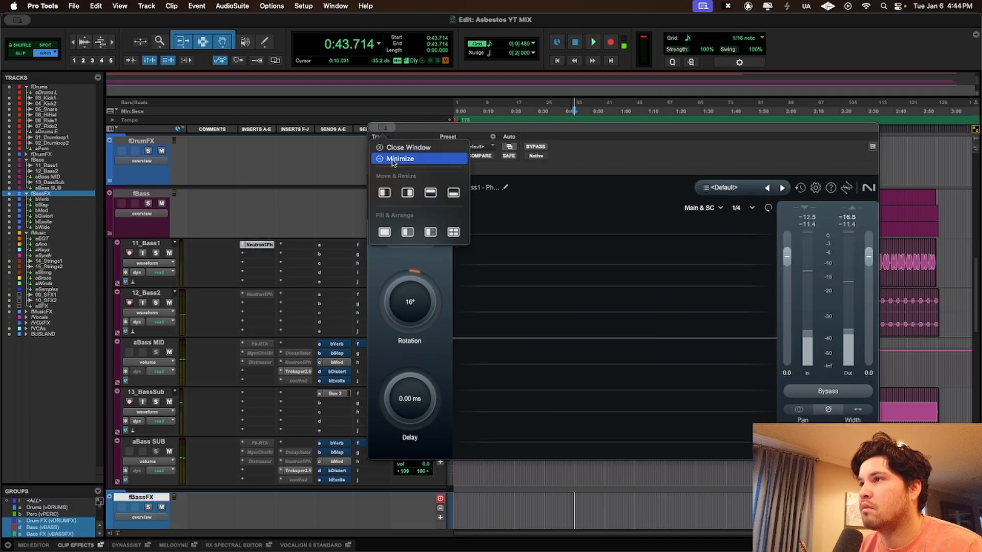
{"action": "left_click", "coordinate": [406, 142]}
Unmute the fMusic folder, play the strings from 0:24.000 and inspect aString's spectrum in F6-RTA before deactivating it
{"action": "scroll", "coordinate": [349, 314], "scroll_direction": "down", "scroll_amount": 20}
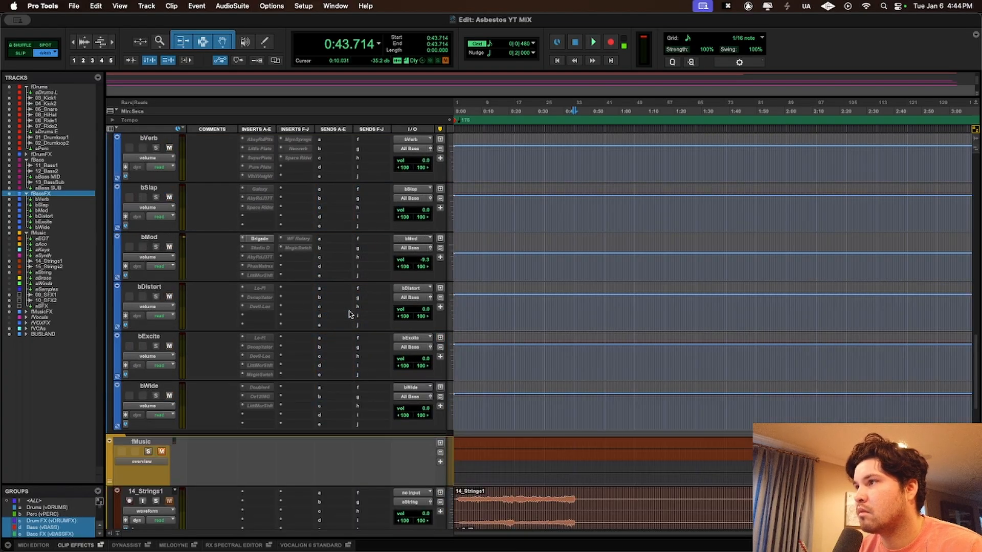
{"action": "scroll", "coordinate": [365, 316], "scroll_direction": "up", "scroll_amount": 2}
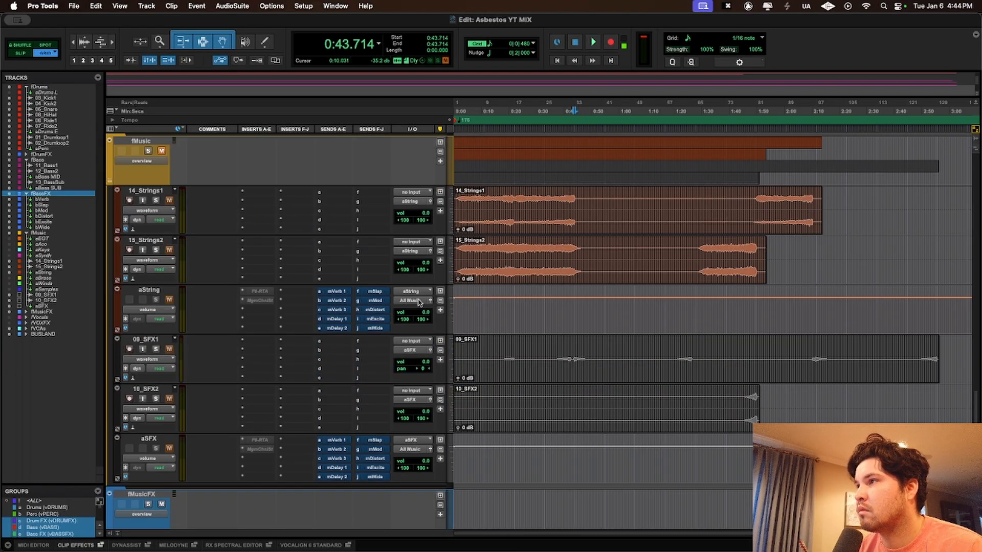
{"action": "left_click", "coordinate": [519, 206]}
{"action": "left_click", "coordinate": [160, 151]}
{"action": "key", "text": "space"}
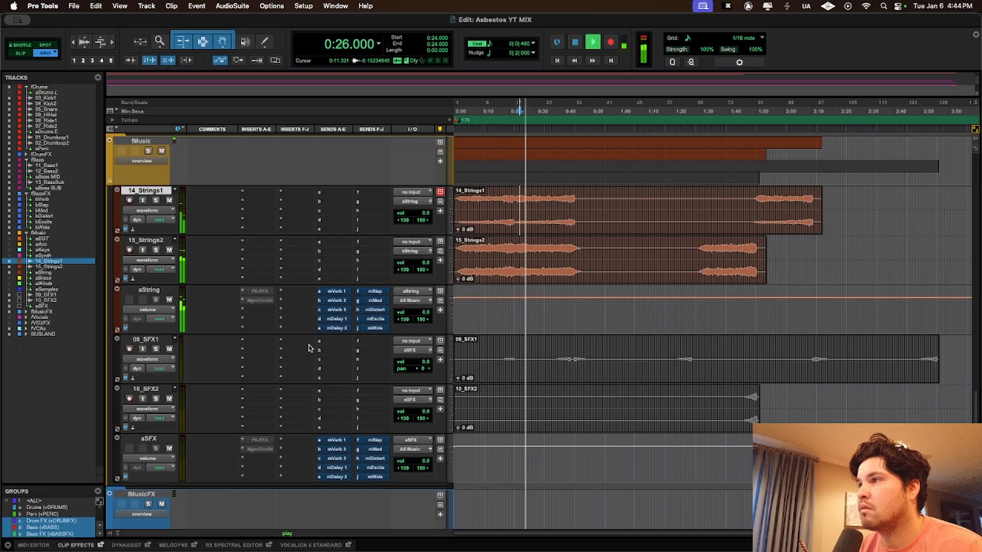
{"action": "left_click", "coordinate": [261, 292]}
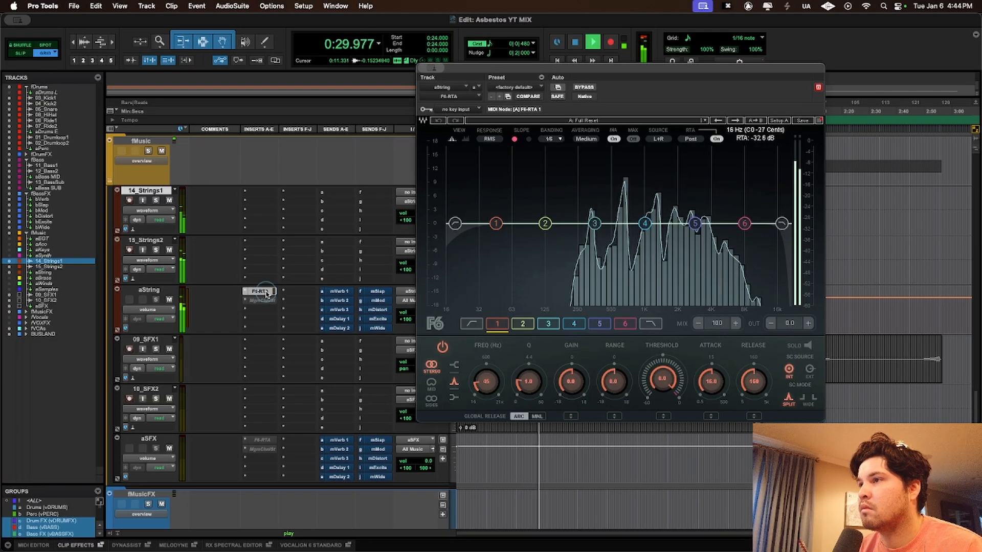
{"action": "left_click", "coordinate": [260, 292], "text": "ctrl+super"}
Set aString's mVerb 1 send to 0.0 dB and stop playback
{"action": "left_click", "coordinate": [338, 292]}
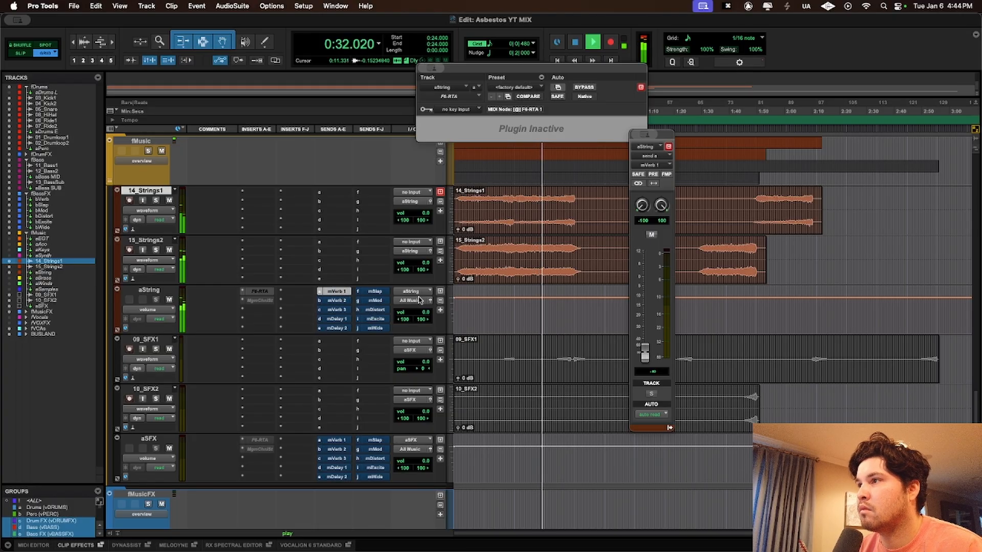
{"action": "left_click", "coordinate": [645, 354], "text": "alt"}
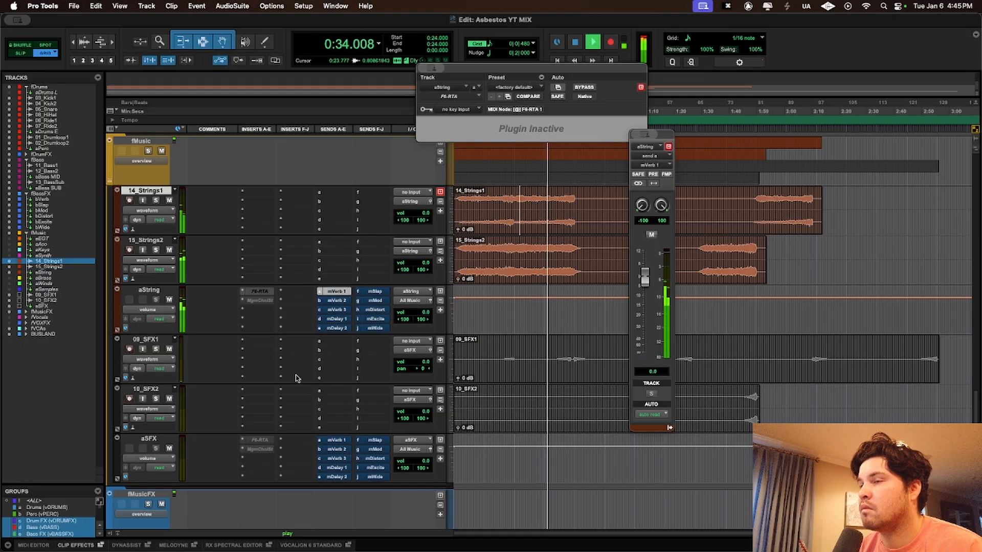
{"action": "key", "text": "space"}
Expand the fMusicFX folder, activate Abbey Road Plates on mVerb 1 and play the strings through it
{"action": "scroll", "coordinate": [194, 407], "scroll_direction": "down", "scroll_amount": 3}
{"action": "left_click", "coordinate": [144, 391]}
{"action": "key", "text": "shift+f"}
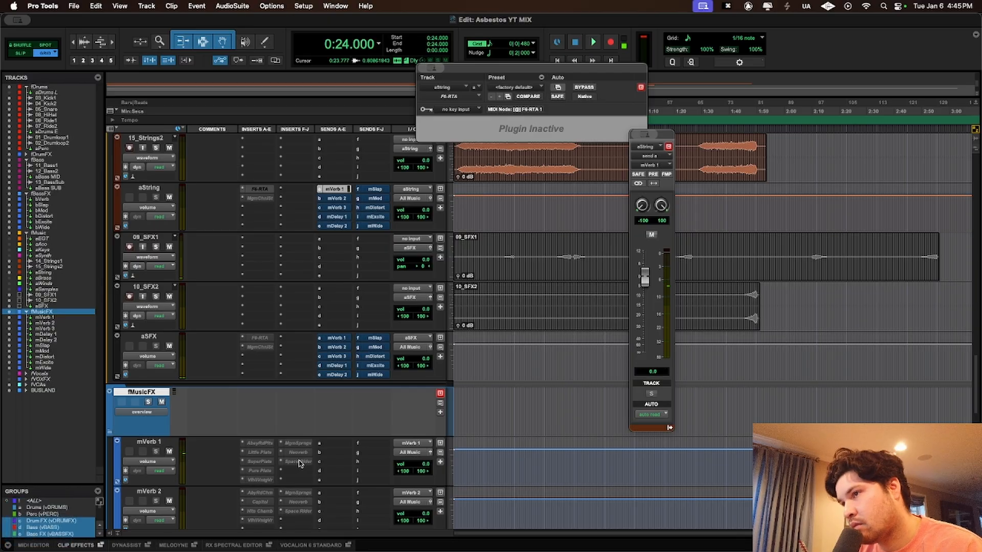
{"action": "left_click", "coordinate": [260, 444]}
{"action": "key", "text": "space"}
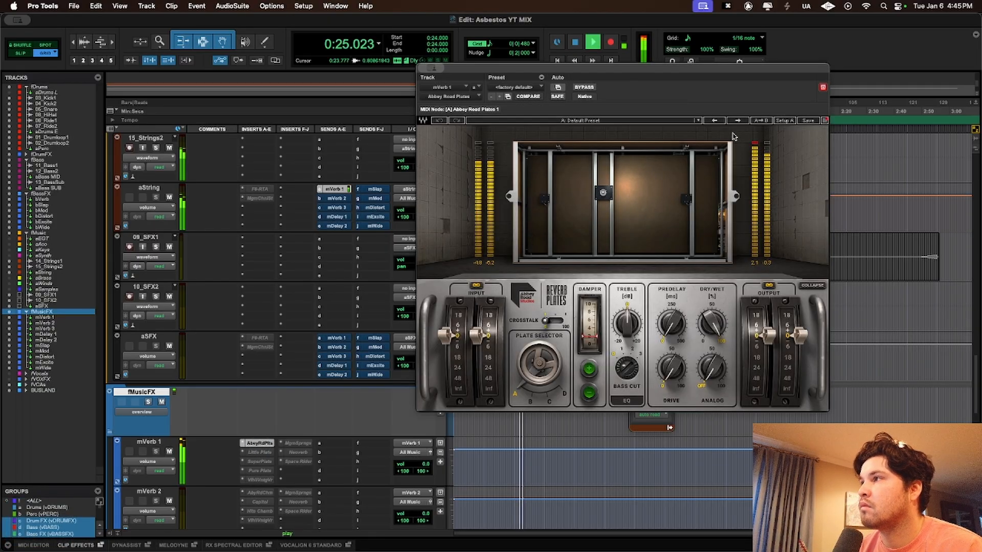
Replay the strings from 0:24.000 and lower aString's mVerb 1 send to about -8.1 dB
{"action": "key", "text": "space"}
{"action": "left_click_drag", "start_coordinate": [523, 72], "coordinate": [832, 106]}
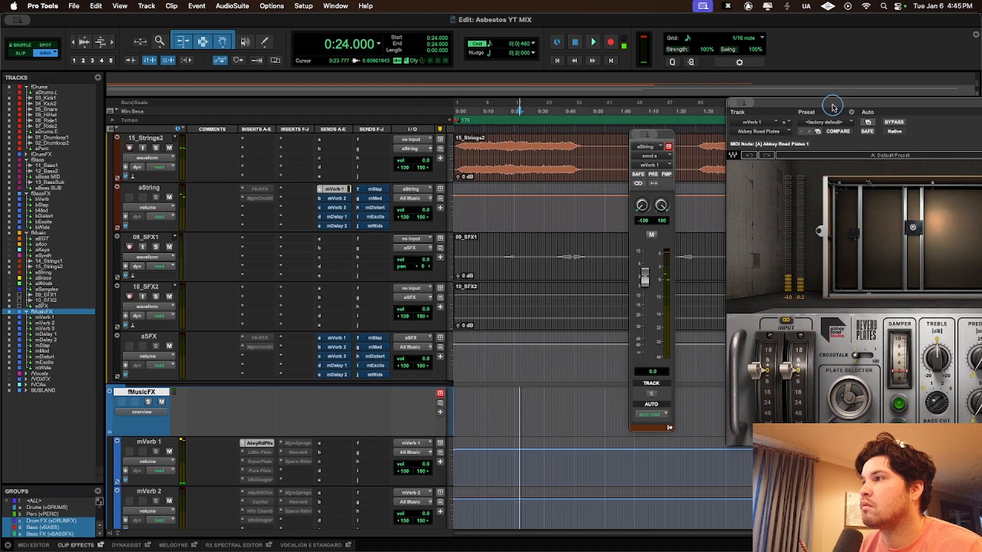
{"action": "key", "text": "space"}
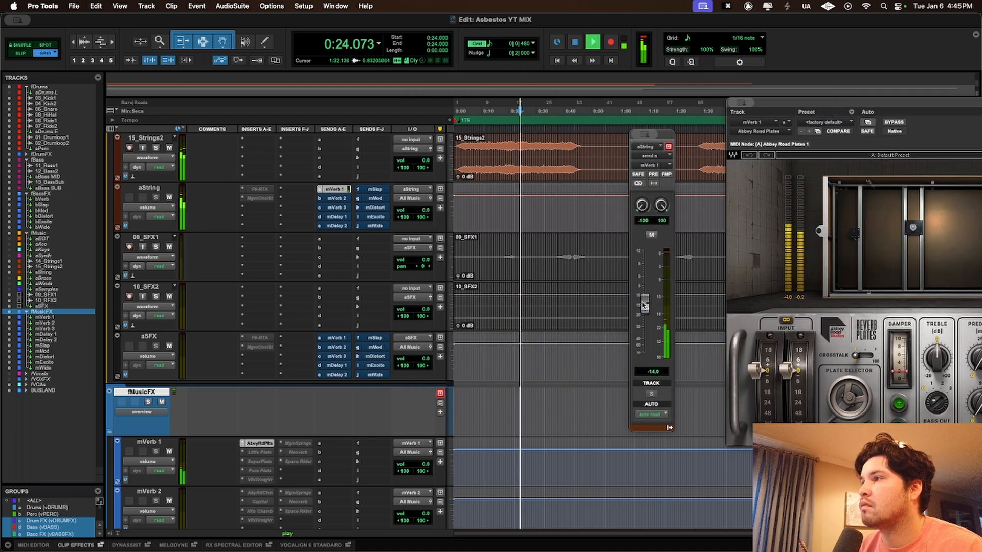
{"action": "left_click_drag", "start_coordinate": [645, 278], "coordinate": [645, 293]}
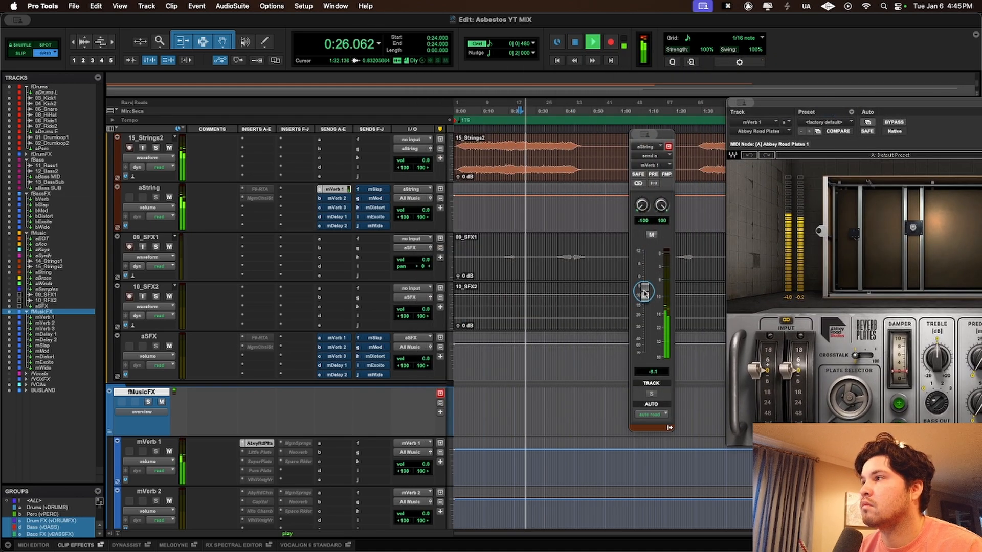
{"action": "left_click_drag", "start_coordinate": [818, 107], "coordinate": [340, 110]}
{"action": "key", "text": "space"}
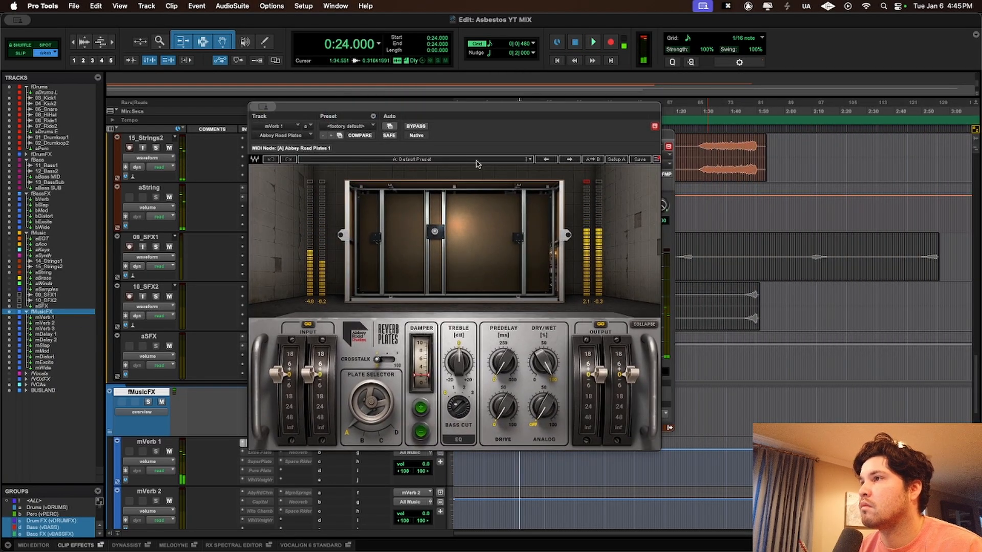
Load the Lush Strings preset in mVerb 1's Abbey Road Plates, play the strings through it and close the plug-in
{"action": "left_click", "coordinate": [471, 159]}
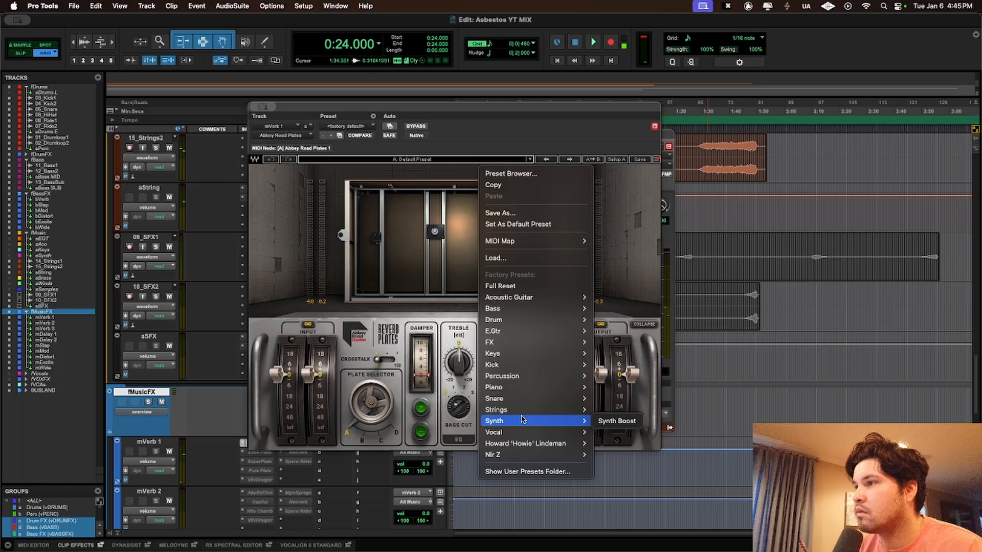
{"action": "mouse_move", "coordinate": [530, 412]}
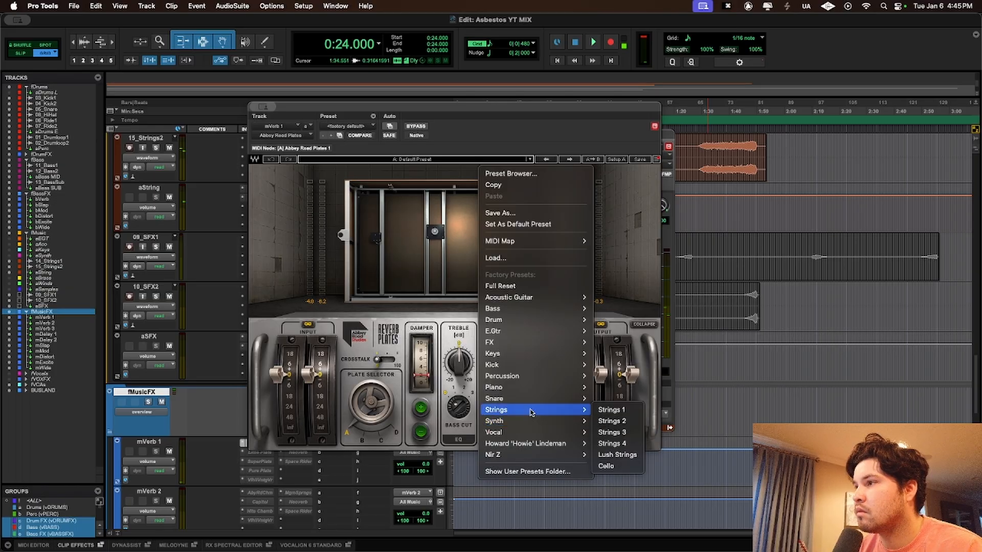
{"action": "left_click", "coordinate": [618, 455]}
{"action": "key", "text": "space"}
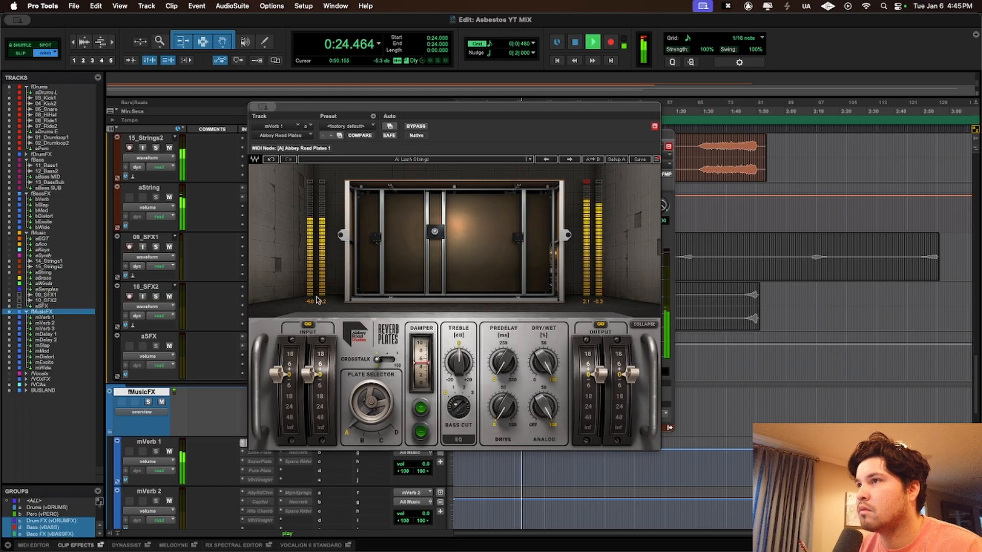
{"action": "left_click_drag", "start_coordinate": [387, 113], "coordinate": [591, 107]}
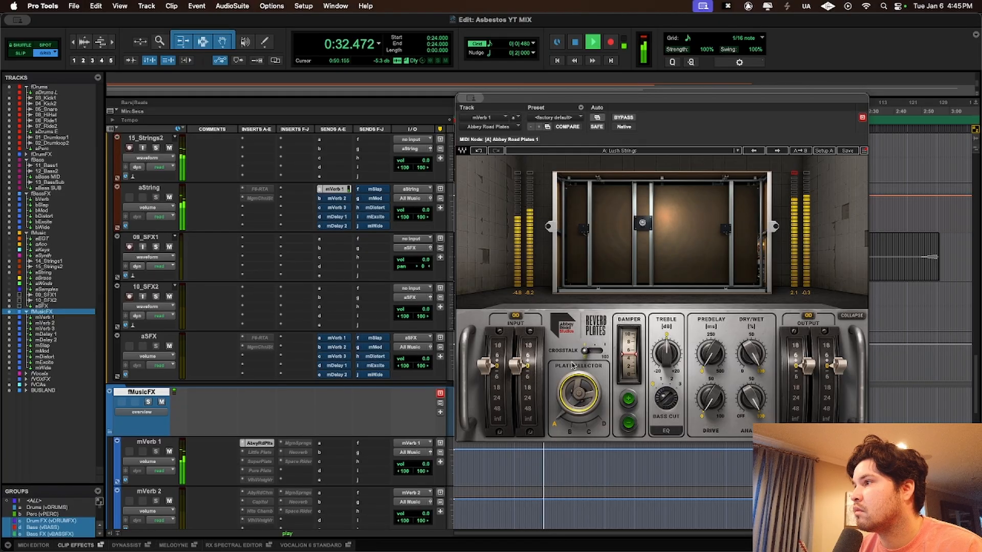
{"action": "left_click", "coordinate": [262, 444]}
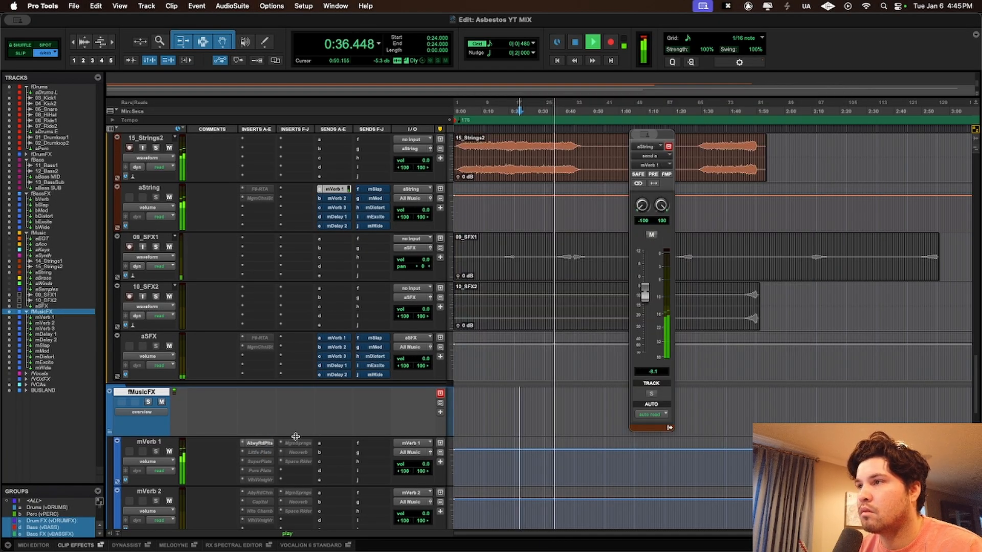
Lower the mVerb 1 return's volume to about -15.4 dB during playback
{"action": "scroll", "coordinate": [295, 436], "scroll_direction": "down", "scroll_amount": 2}
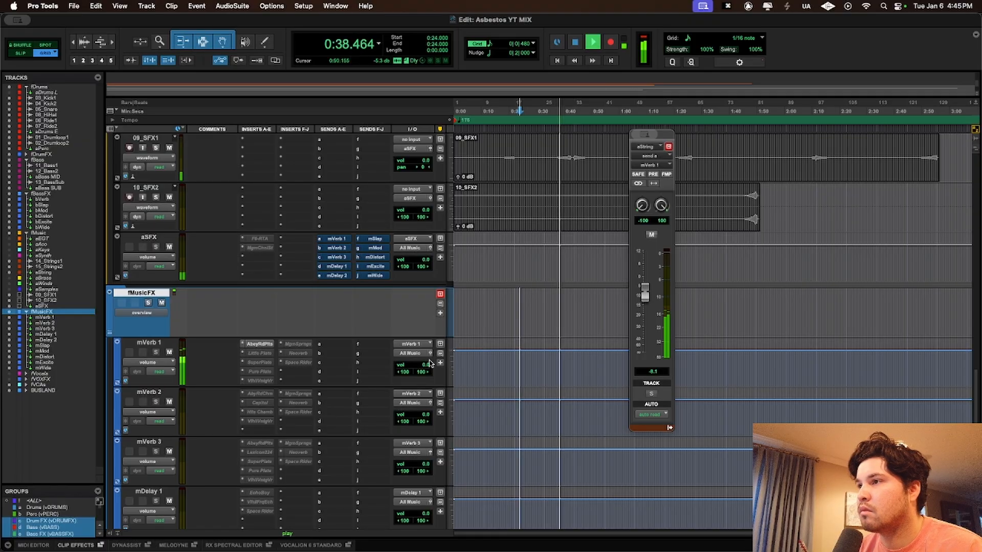
{"action": "left_click_drag", "start_coordinate": [427, 365], "coordinate": [423, 412]}
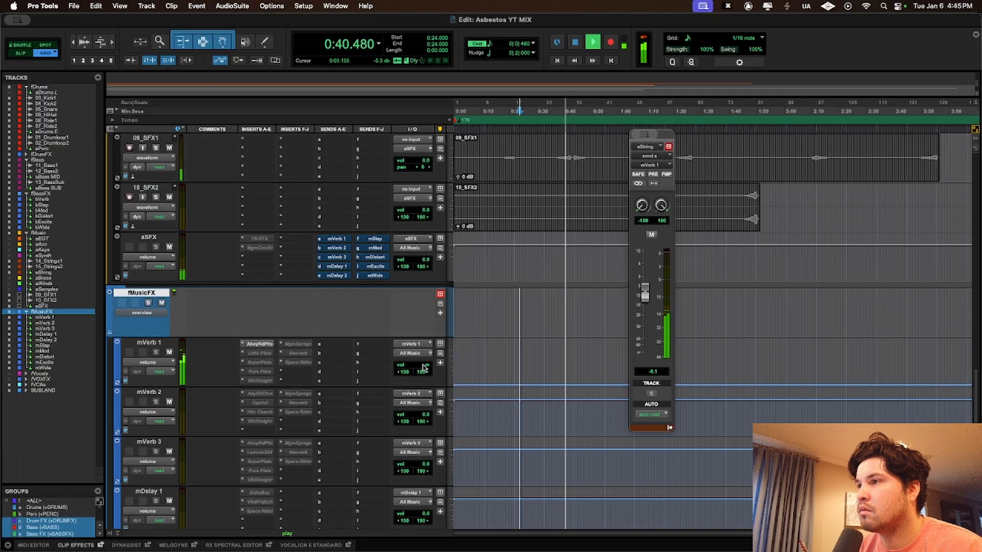
{"action": "left_click_drag", "start_coordinate": [423, 367], "coordinate": [429, 350]}
{"action": "scroll", "coordinate": [377, 353], "scroll_direction": "up", "scroll_amount": 11}
{"action": "scroll", "coordinate": [376, 353], "scroll_direction": "down", "scroll_amount": 8}
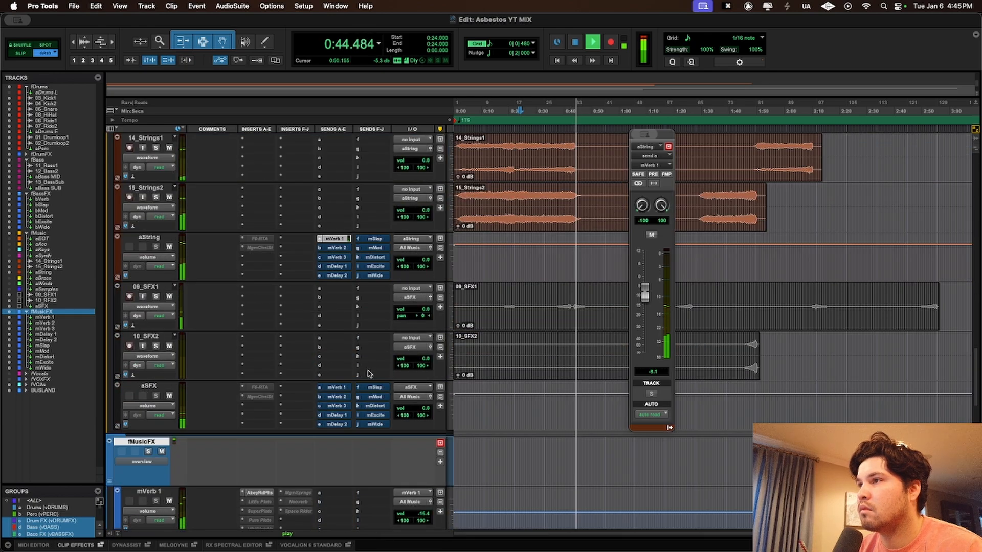
{"action": "scroll", "coordinate": [371, 375], "scroll_direction": "down", "scroll_amount": 1}
{"action": "scroll", "coordinate": [379, 377], "scroll_direction": "up", "scroll_amount": 5}
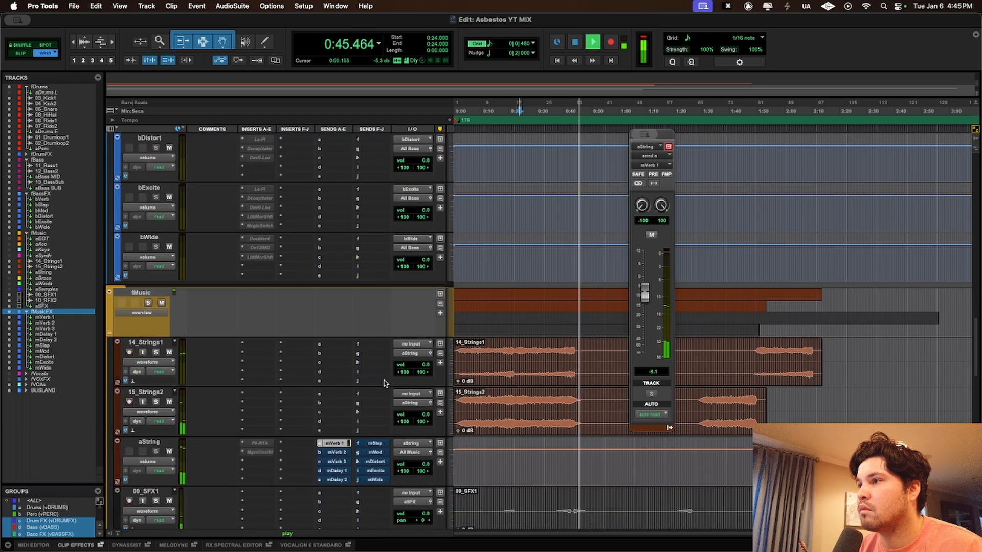
Lower aString's volume to about -2.8 dB, replay the strings from 0:23.828 and close the mVerb 1 send window
{"action": "key", "text": "space"}
{"action": "left_click", "coordinate": [425, 467]}
{"action": "left_click_drag", "start_coordinate": [426, 489], "coordinate": [426, 489]}
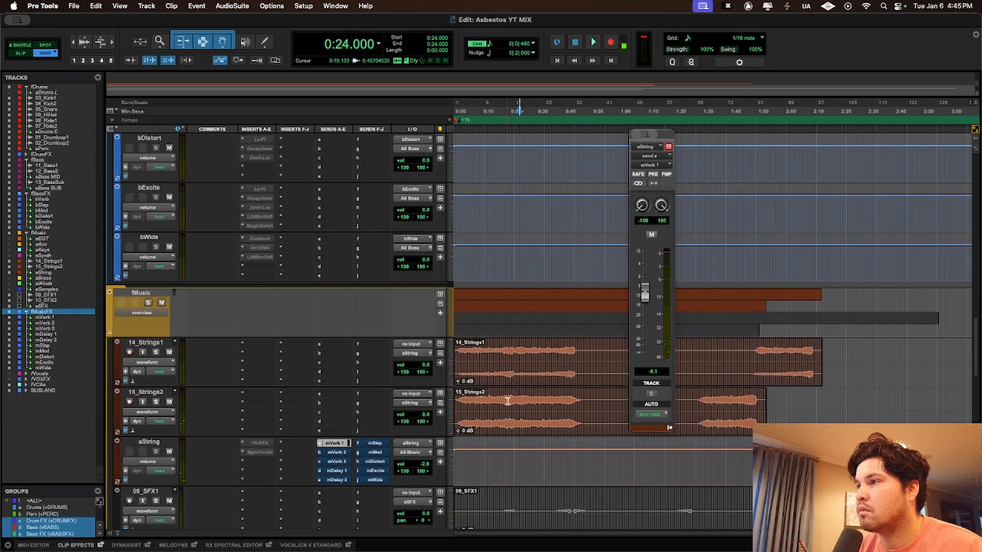
{"action": "left_click", "coordinate": [519, 352]}
{"action": "key", "text": "space"}
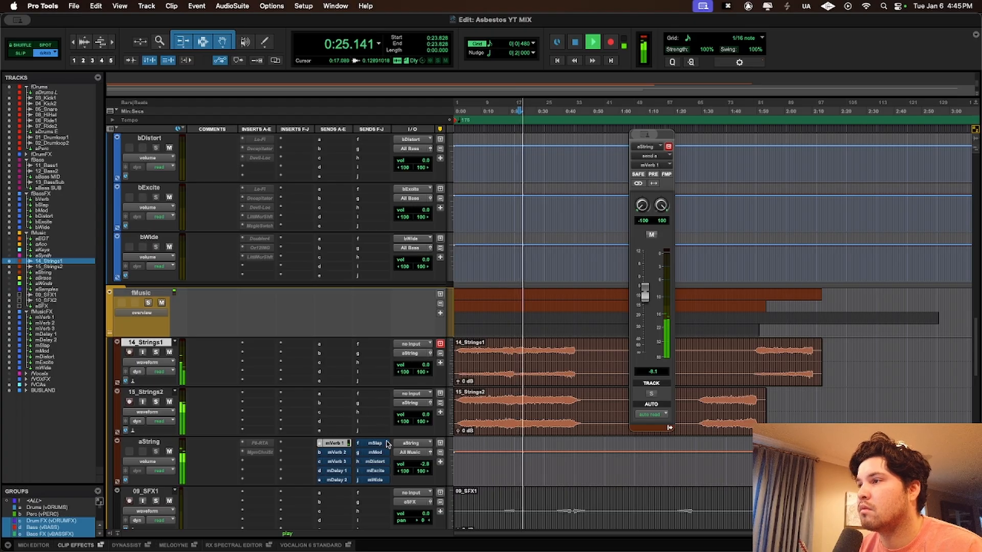
{"action": "scroll", "coordinate": [388, 447], "scroll_direction": "down", "scroll_amount": 3}
{"action": "scroll", "coordinate": [390, 450], "scroll_direction": "down", "scroll_amount": 2}
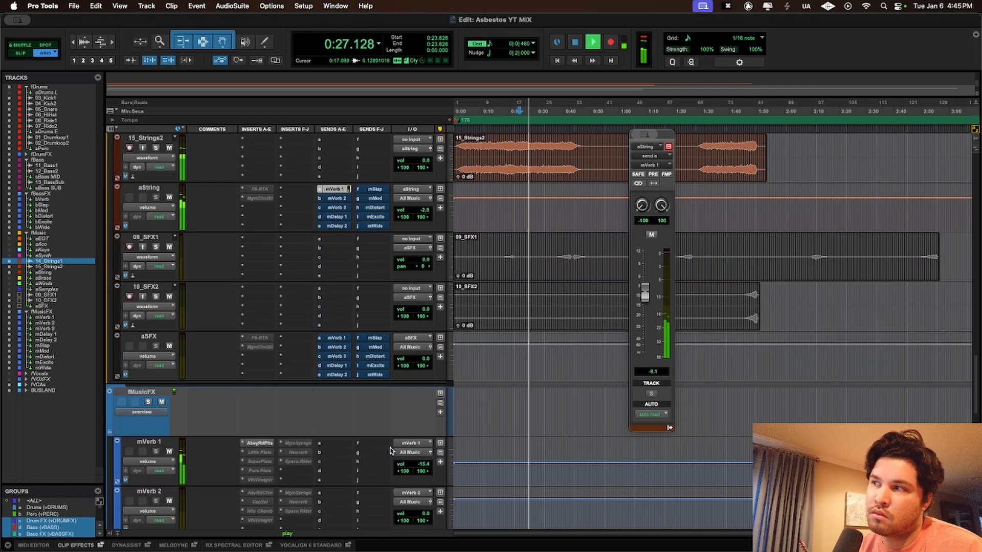
{"action": "left_click", "coordinate": [331, 190]}
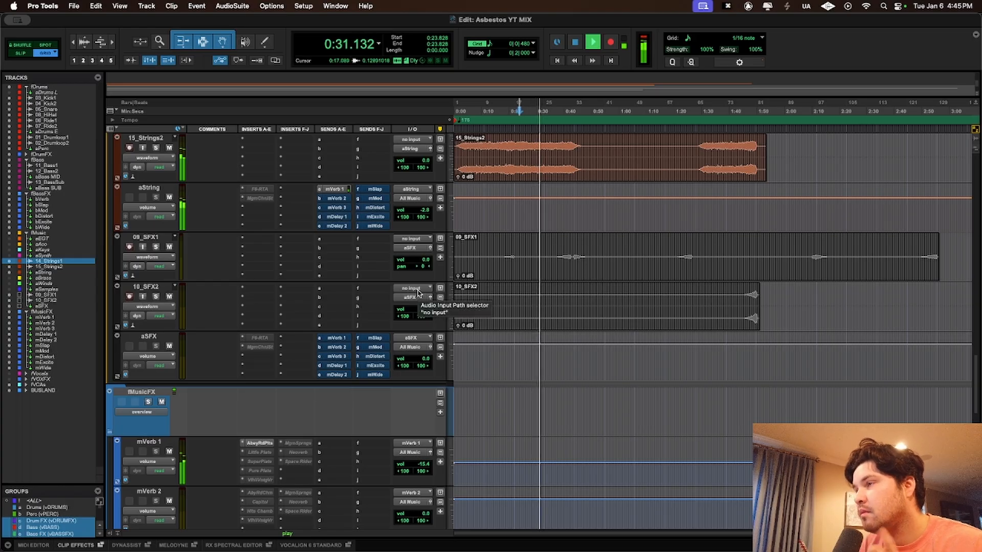
Raise the clip gain of the 09_SFX1 clip to +6.0 dB while listening, and stop playback
{"action": "left_click", "coordinate": [572, 267]}
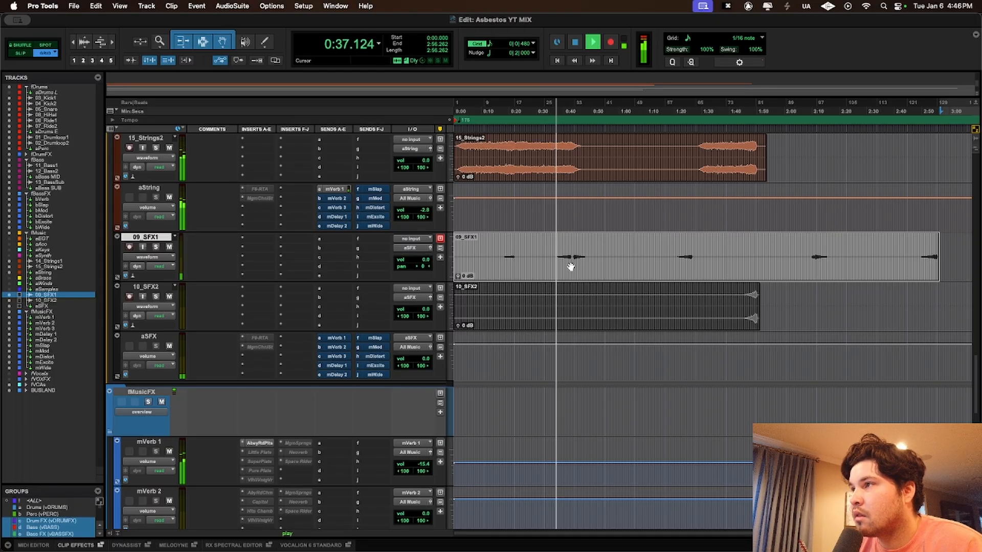
{"action": "key", "text": "ctrl+shift+Up"}
{"action": "key", "text": "ctrl+shift+Up"}
{"action": "key", "text": "ctrl+shift+Up"}
{"action": "key", "text": "ctrl+shift+Up"}
{"action": "key", "text": "ctrl+shift+Up"}
{"action": "key", "text": "ctrl+shift+Up"}
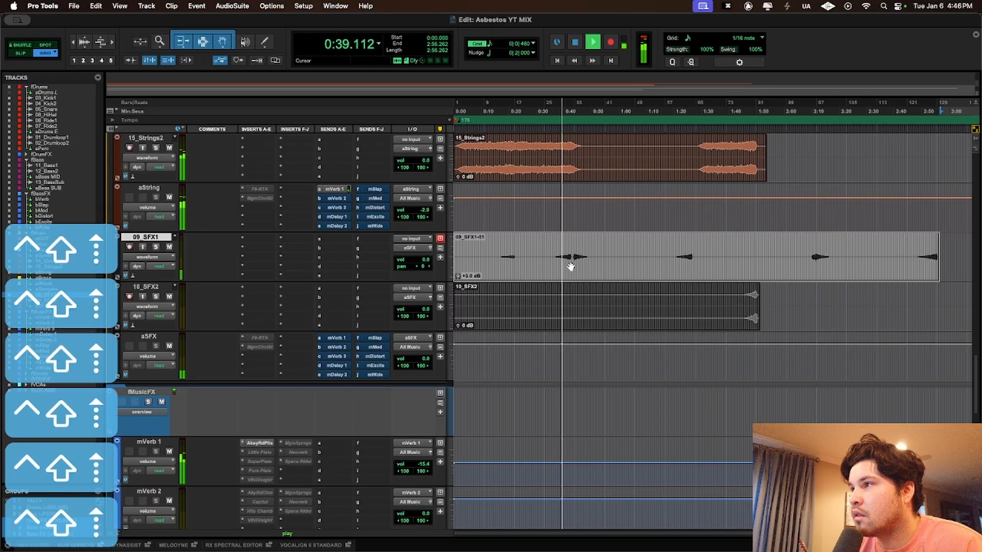
{"action": "key", "text": "ctrl+shift+Up"}
{"action": "key", "text": "ctrl+shift+Up"}
{"action": "key", "text": "ctrl+shift+Up"}
{"action": "key", "text": "ctrl+shift+Up"}
{"action": "key", "text": "ctrl+shift+Up"}
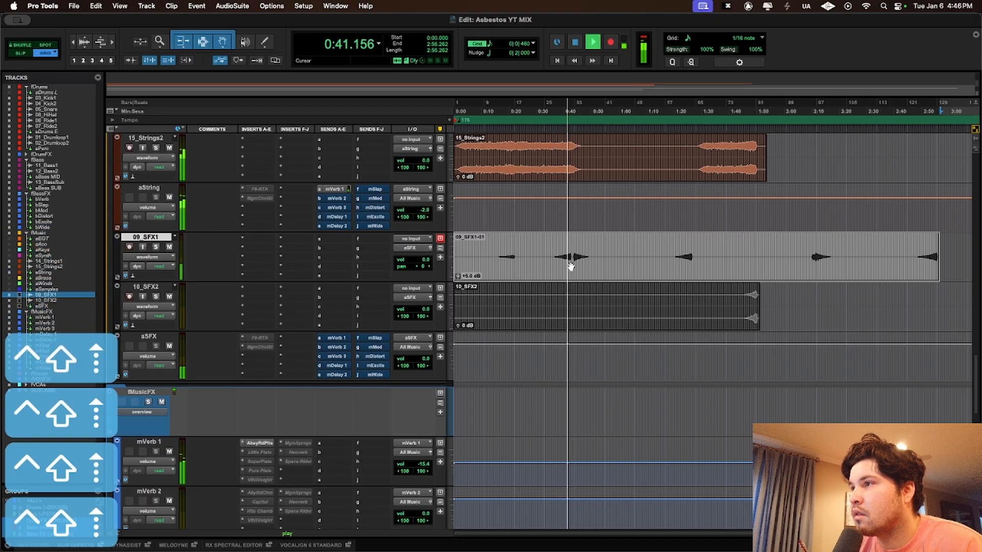
{"action": "key", "text": "ctrl+shift+Up"}
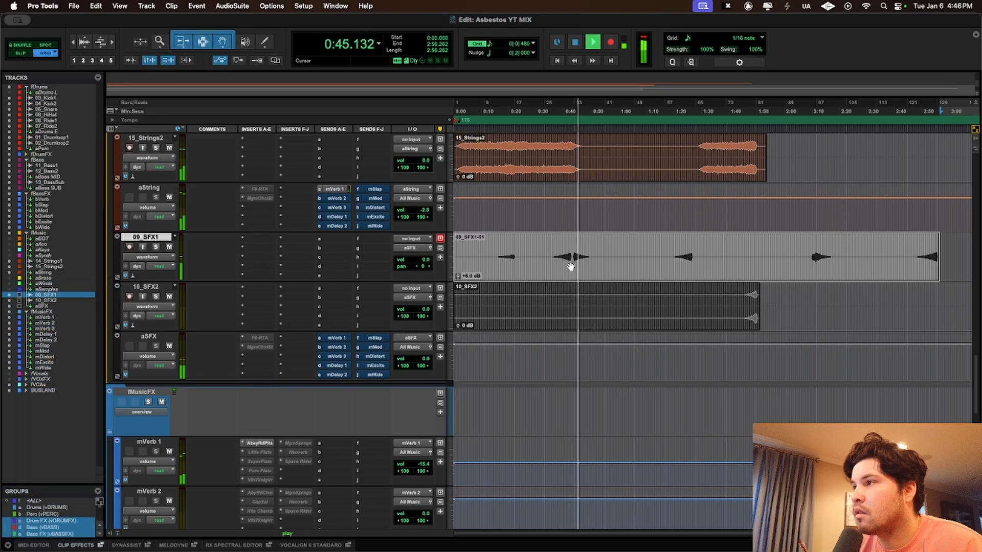
{"action": "key", "text": "ctrl+shift+Down"}
{"action": "key", "text": "ctrl+shift+Down"}
{"action": "key", "text": "ctrl+shift+Down"}
{"action": "key", "text": "ctrl+shift+Down"}
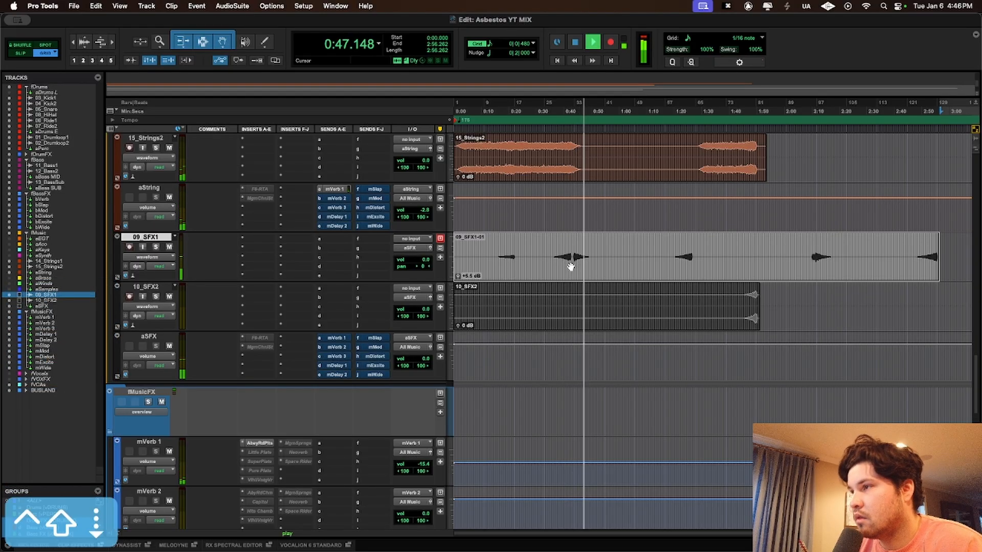
{"action": "key", "text": "ctrl+shift+Up"}
{"action": "key", "text": "ctrl+shift+Up"}
{"action": "key", "text": "ctrl+shift+Up"}
{"action": "key", "text": "ctrl+shift+Up"}
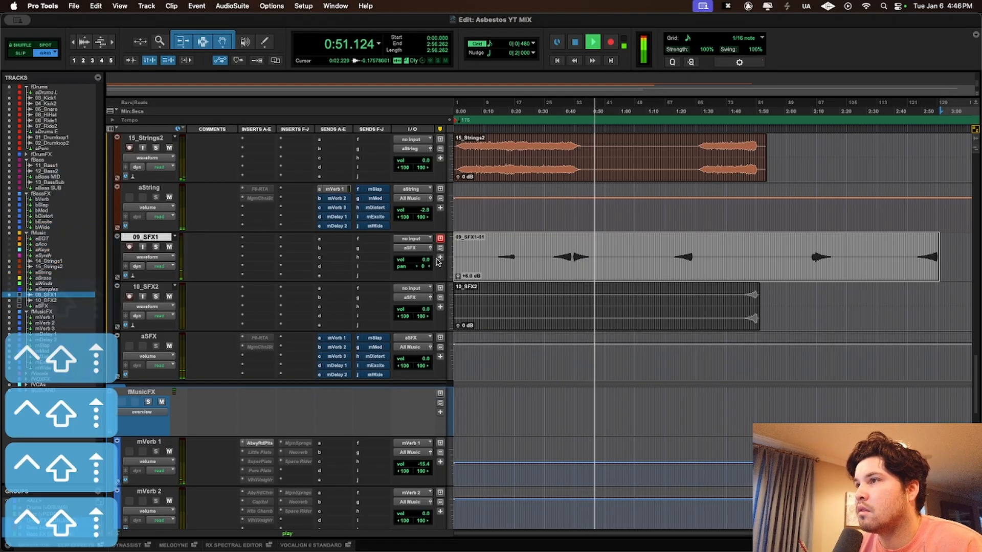
{"action": "key", "text": "space"}
Set the playback start to 0:39.428 and insert Tremolator in slot h of the mMod track
{"action": "left_click", "coordinate": [562, 249]}
{"action": "scroll", "coordinate": [362, 268], "scroll_direction": "down", "scroll_amount": 6}
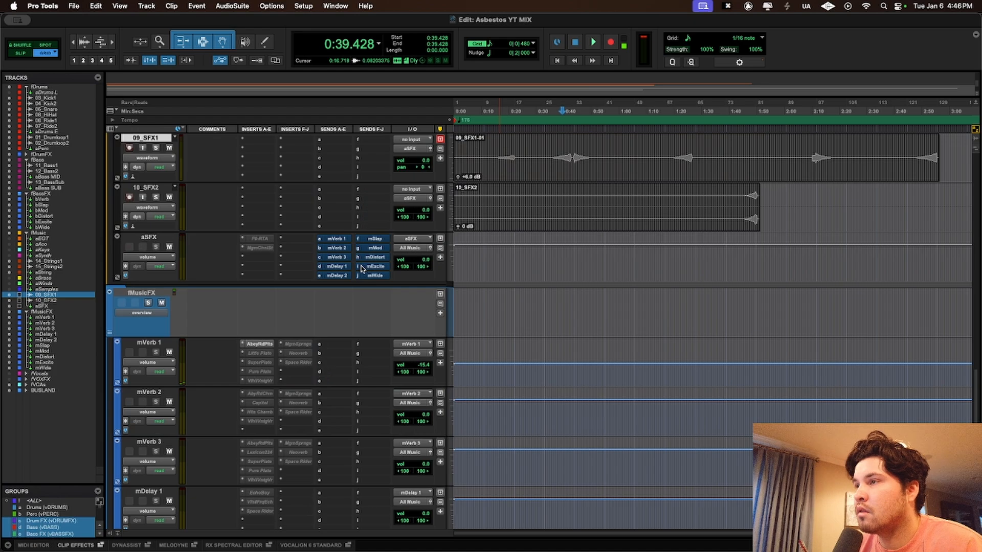
{"action": "scroll", "coordinate": [363, 269], "scroll_direction": "up", "scroll_amount": 6}
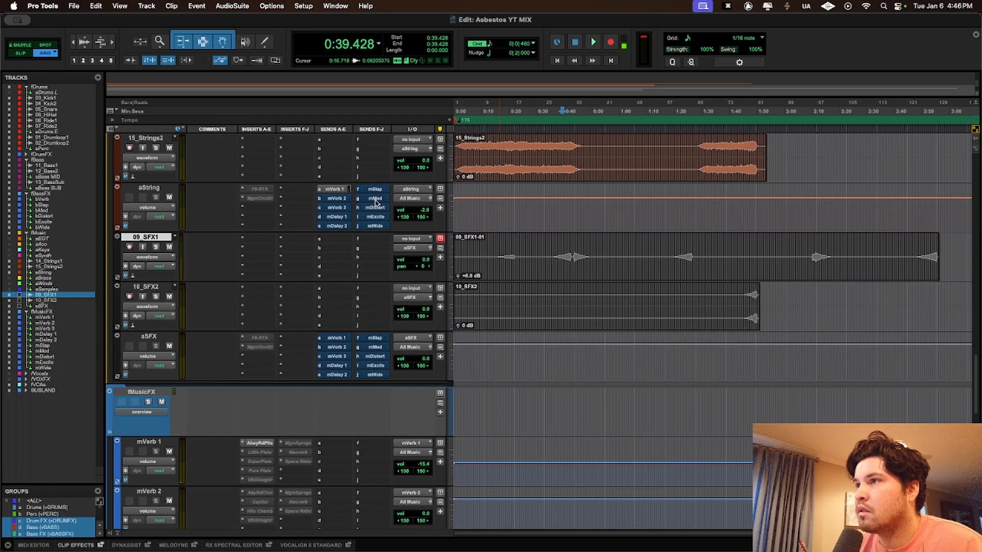
{"action": "scroll", "coordinate": [371, 291], "scroll_direction": "down", "scroll_amount": 8}
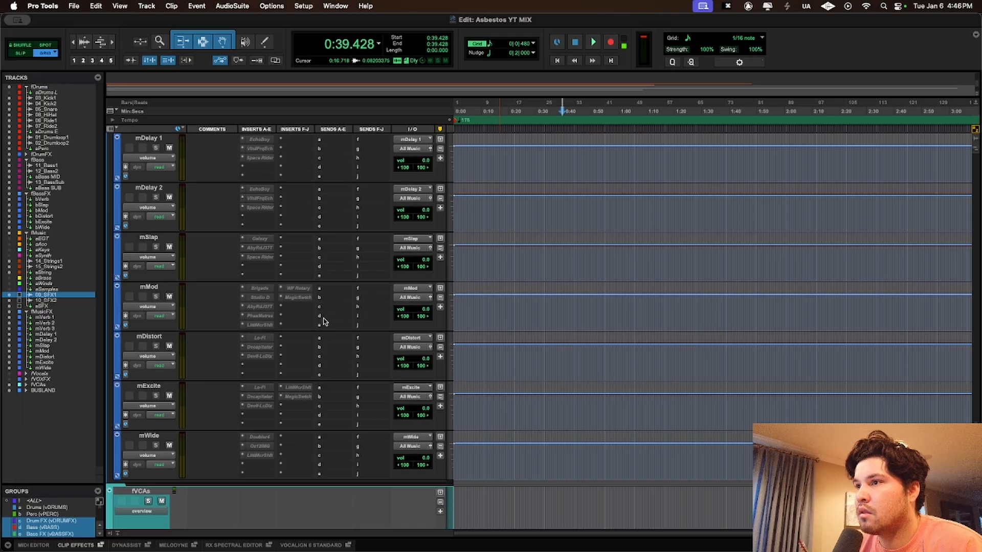
{"action": "left_click", "coordinate": [301, 310]}
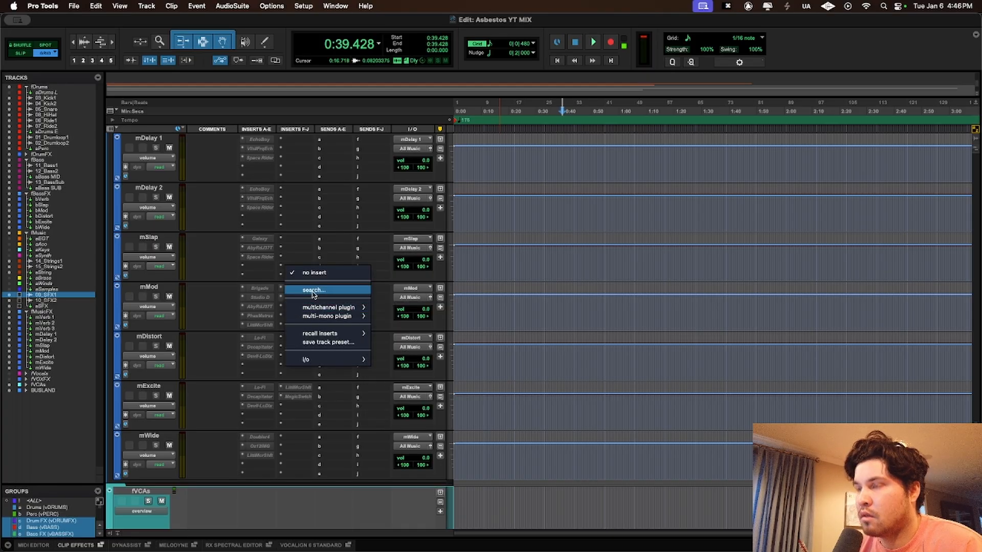
{"action": "type", "text": "remola"}
{"action": "key", "text": "Return"}
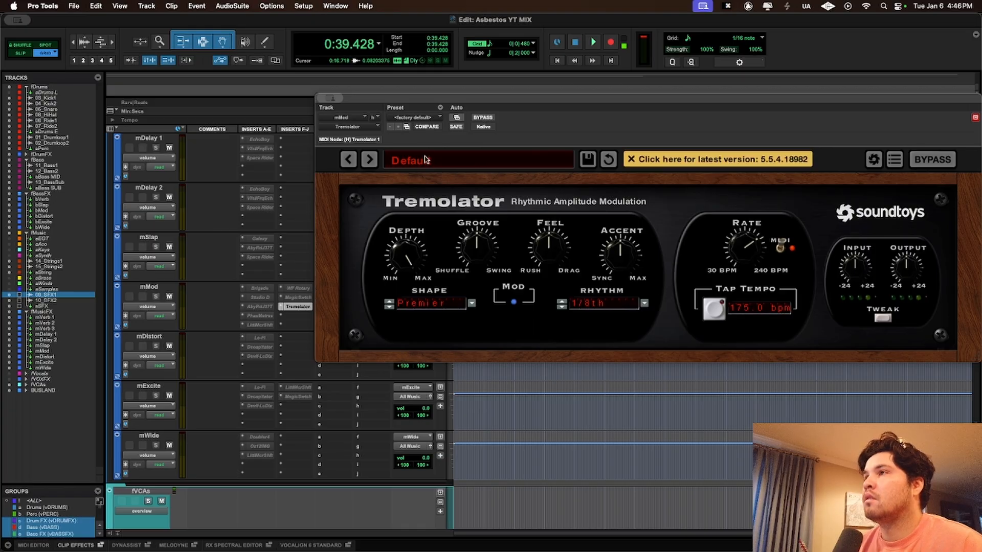
{"action": "left_click_drag", "start_coordinate": [385, 101], "coordinate": [239, 188]}
Set aString's mMod send to 0.0 dB
{"action": "scroll", "coordinate": [438, 159], "scroll_direction": "up", "scroll_amount": 5}
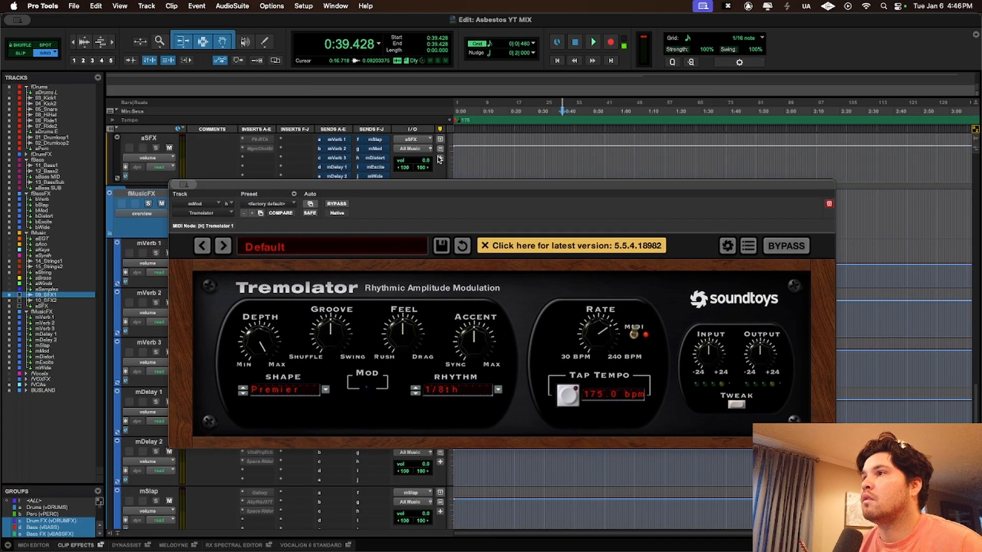
{"action": "scroll", "coordinate": [438, 159], "scroll_direction": "up", "scroll_amount": 2}
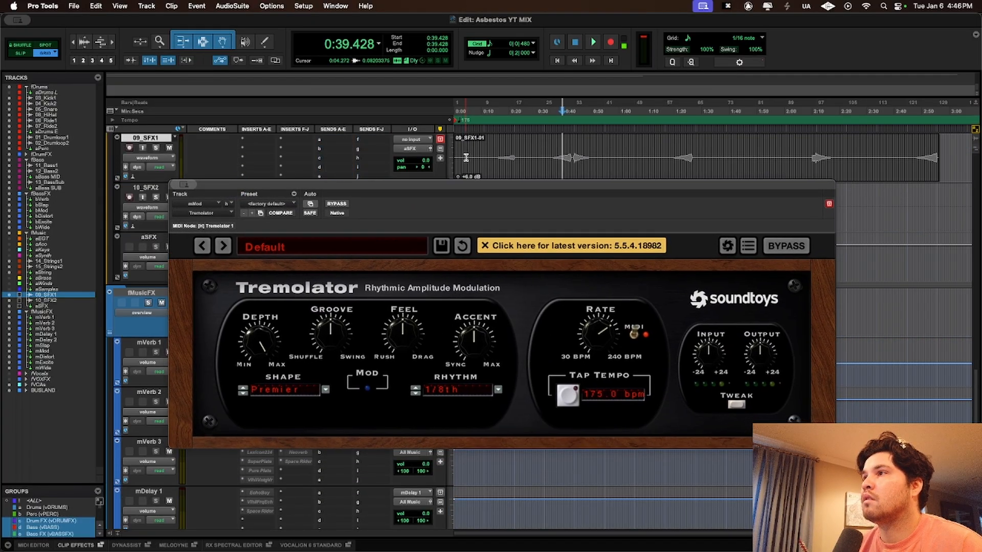
{"action": "scroll", "coordinate": [466, 157], "scroll_direction": "up", "scroll_amount": 1}
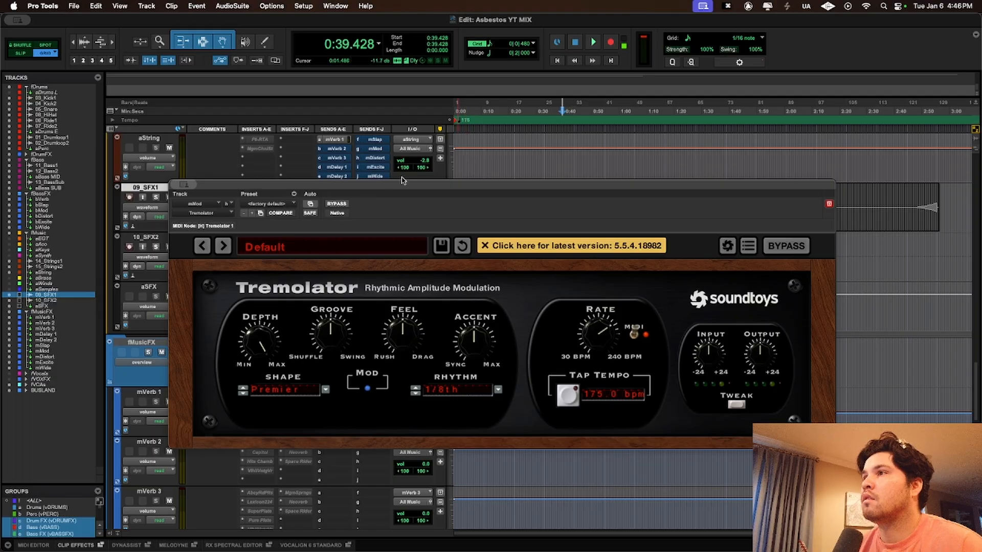
{"action": "left_click", "coordinate": [375, 148]}
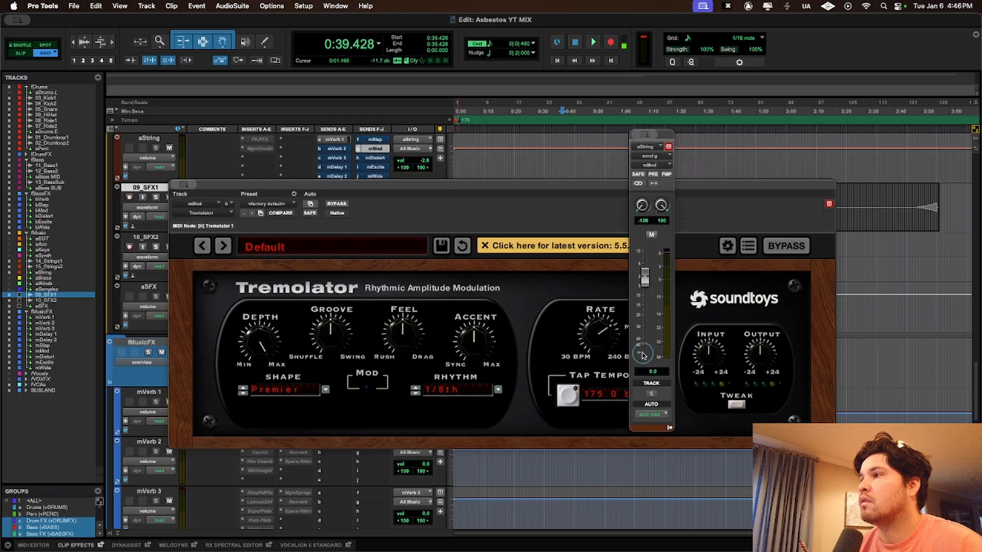
Play from 0:39.428, set Tremolator's rhythm to 1/16th and stop with the playback start at 0:25.714
{"action": "key", "text": "space"}
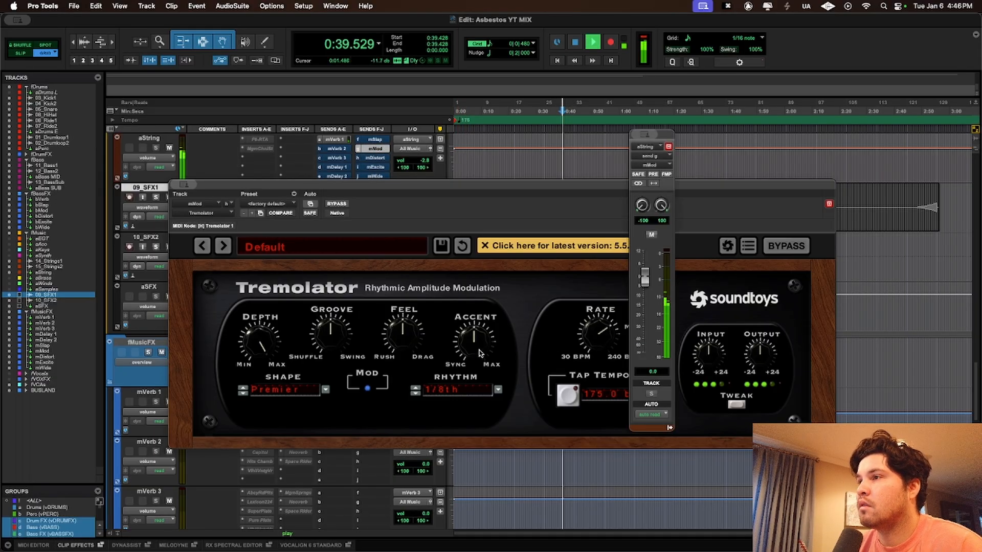
{"action": "left_click", "coordinate": [417, 395]}
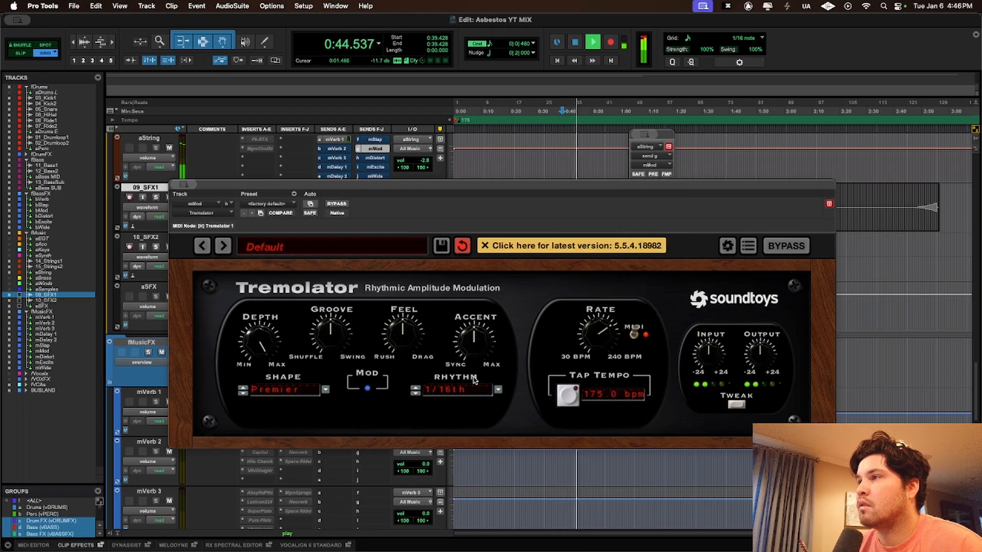
{"action": "left_click", "coordinate": [524, 158]}
{"action": "key", "text": "space"}
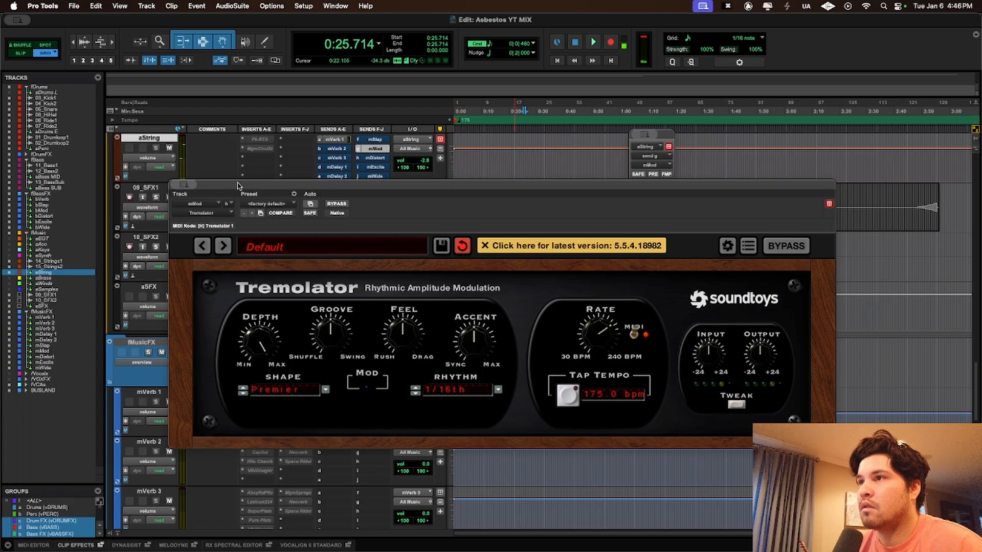
Play the strings from 0:25.714 and lower the mMod return's volume to about -16.8 dB
{"action": "left_click", "coordinate": [370, 149]}
{"action": "left_click_drag", "start_coordinate": [346, 187], "coordinate": [323, 110]}
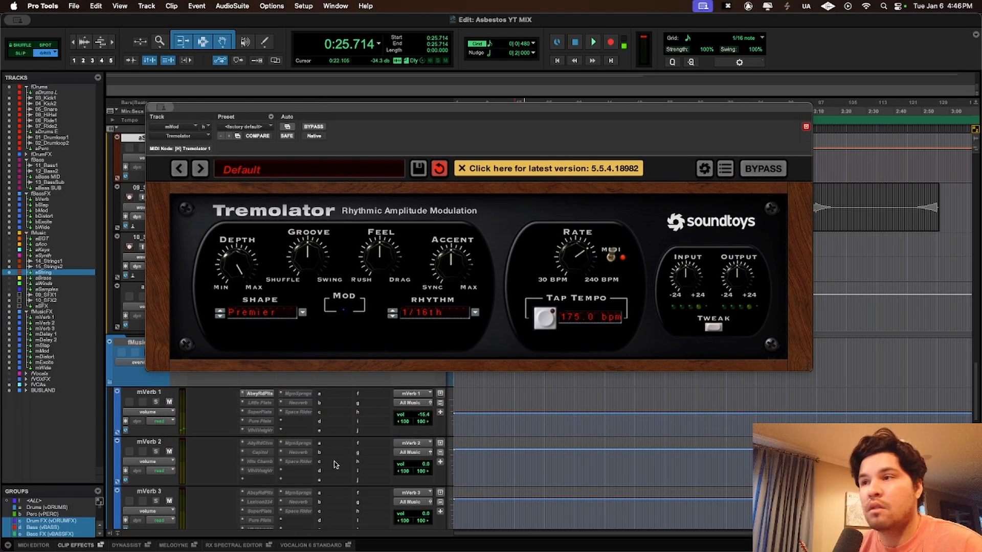
{"action": "scroll", "coordinate": [335, 465], "scroll_direction": "down", "scroll_amount": 5}
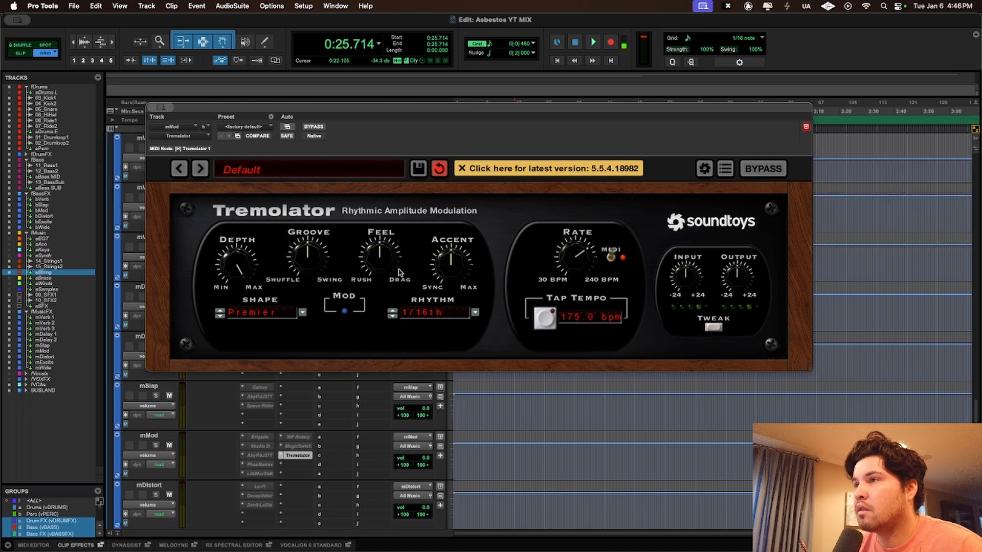
{"action": "key", "text": "space"}
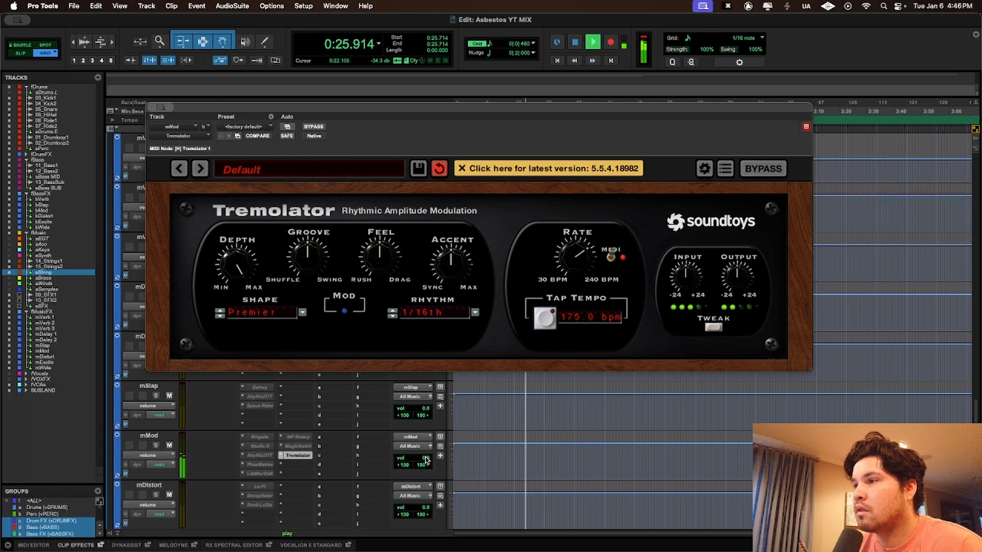
{"action": "mouse_move", "coordinate": [427, 459]}
{"action": "left_mouse_down"}
{"action": "mouse_move", "coordinate": [426, 492]}
{"action": "mouse_move", "coordinate": [428, 471]}
{"action": "left_mouse_up"}
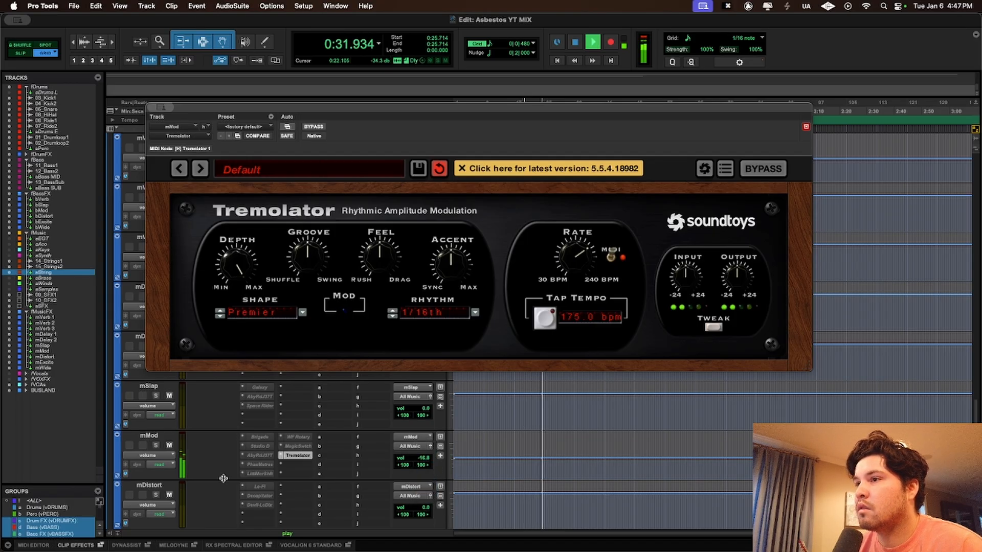
Close Tremolator, audition 01_Drumloop1 in solo, then unsolo it and stop playback
{"action": "left_click", "coordinate": [302, 455]}
{"action": "scroll", "coordinate": [417, 378], "scroll_direction": "up", "scroll_amount": 10}
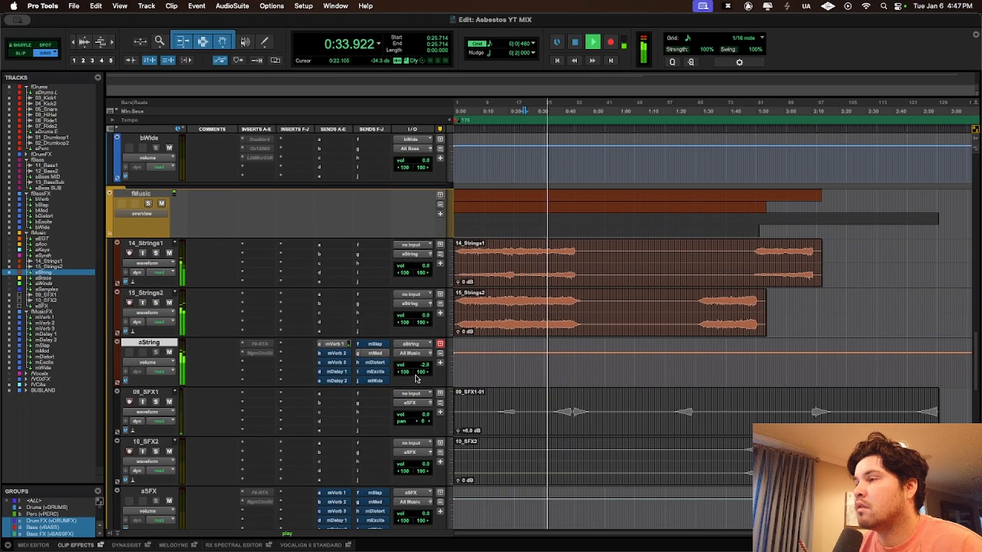
{"action": "scroll", "coordinate": [416, 378], "scroll_direction": "up", "scroll_amount": 15}
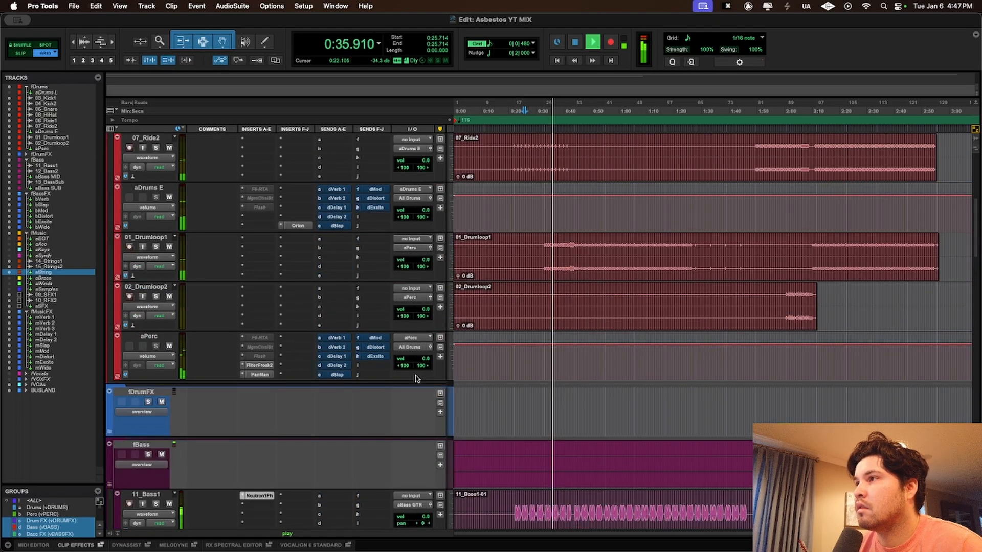
{"action": "left_click", "coordinate": [156, 297]}
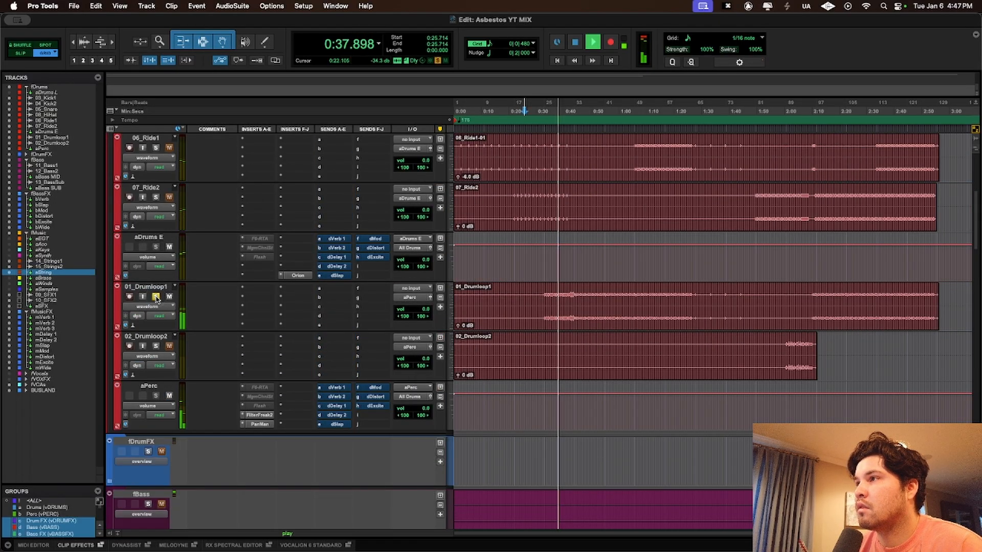
{"action": "left_click", "coordinate": [156, 297]}
{"action": "key", "text": "space"}
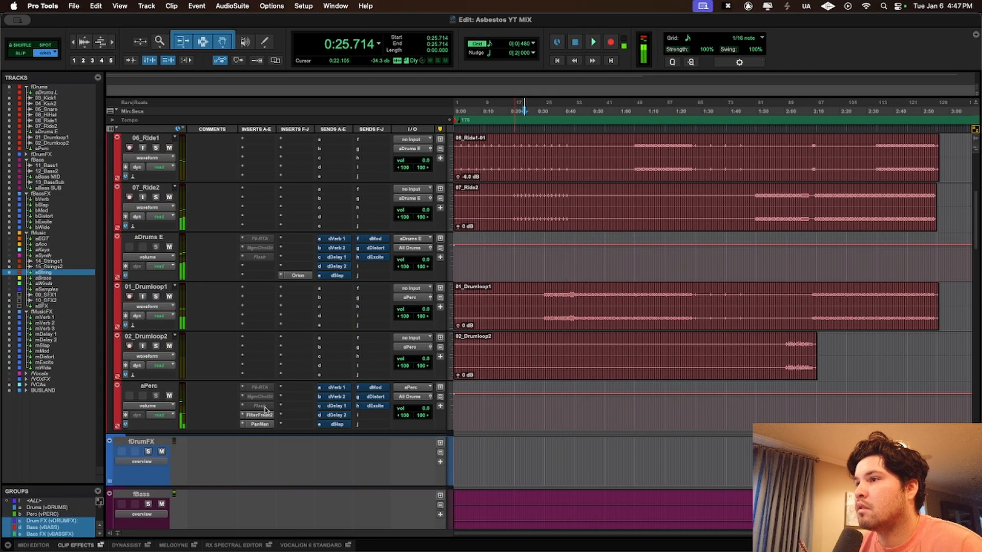
Activate Flash on aPerc and raise its attack past 24.8% while playing from 0:33.771
{"action": "left_click", "coordinate": [260, 406]}
{"action": "key", "text": "space"}
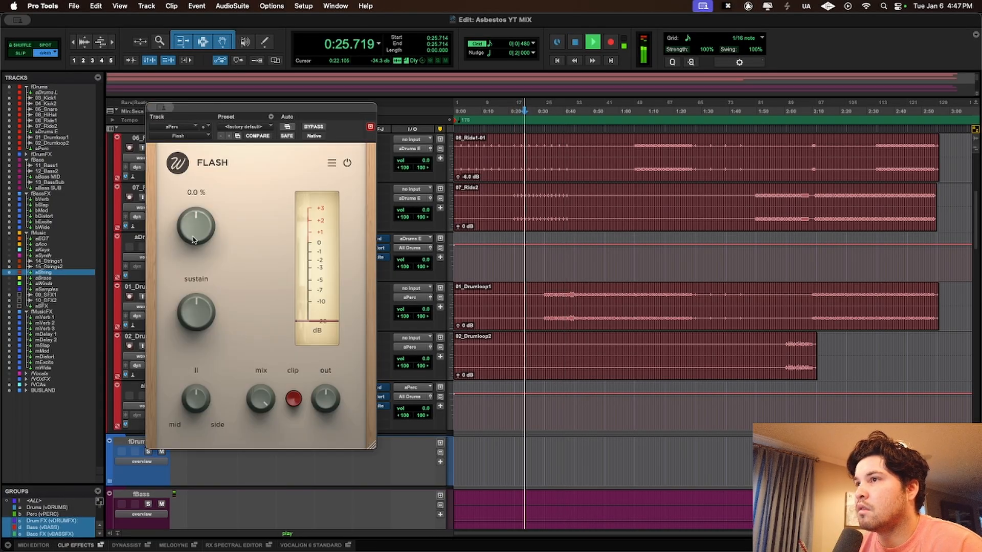
{"action": "mouse_move", "coordinate": [191, 217]}
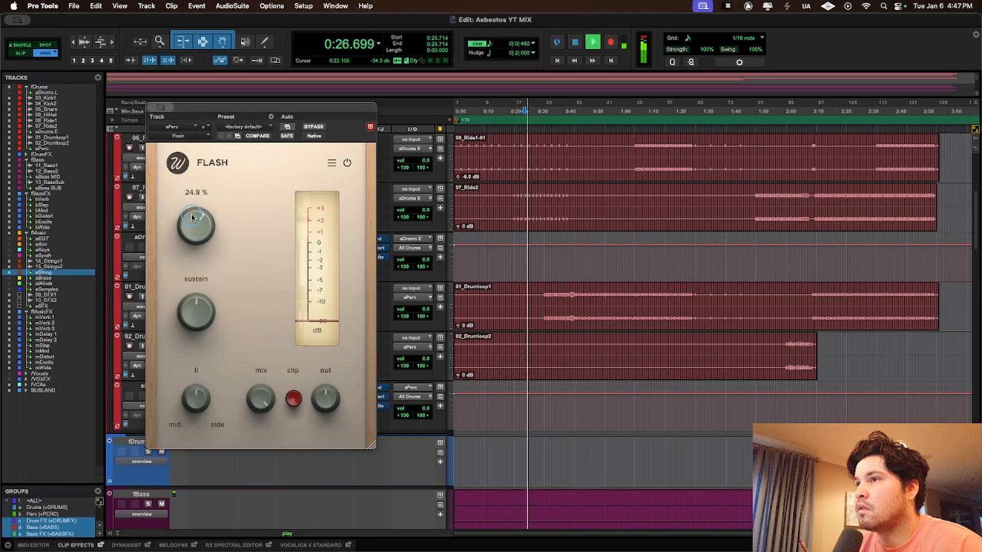
{"action": "left_click", "coordinate": [544, 297]}
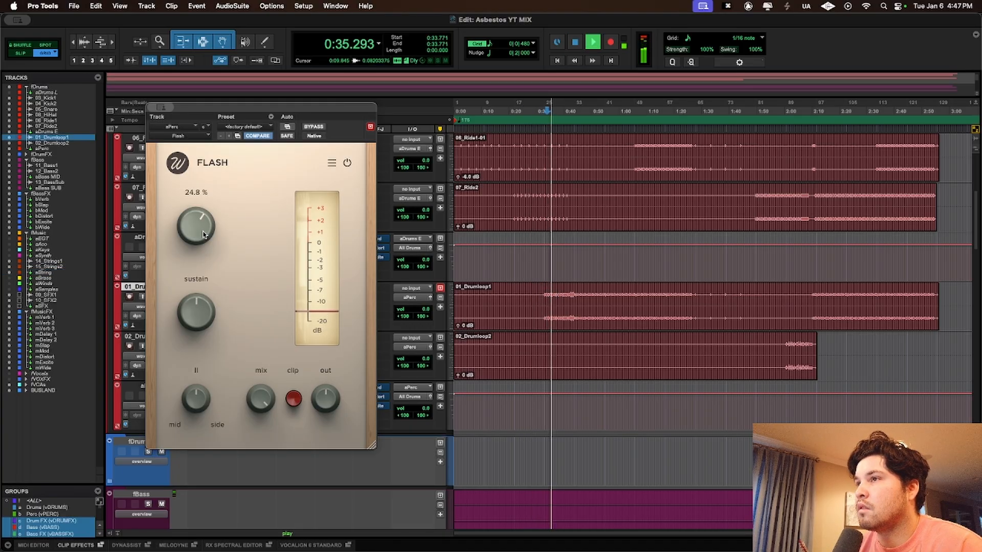
{"action": "left_click_drag", "start_coordinate": [236, 118], "coordinate": [398, 108]}
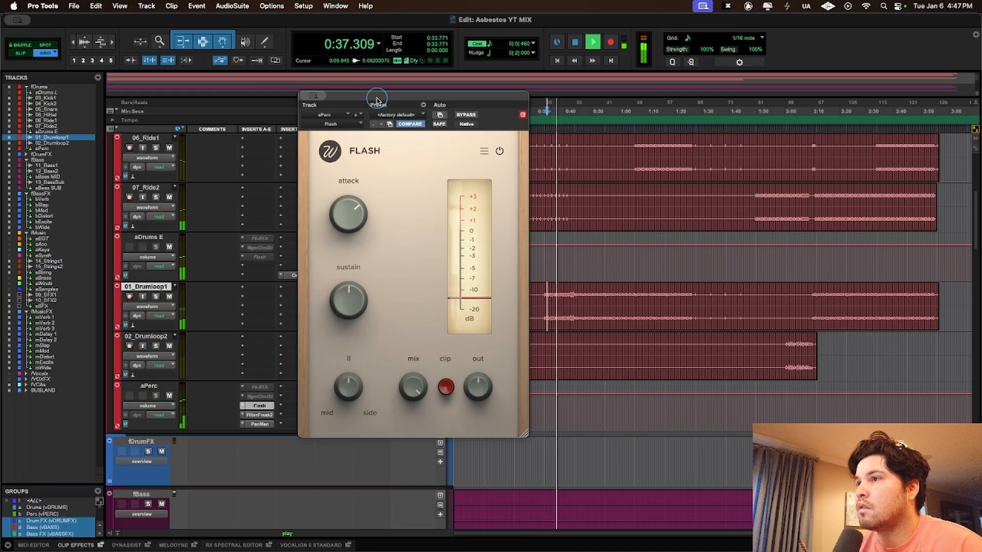
{"action": "left_click", "coordinate": [262, 408]}
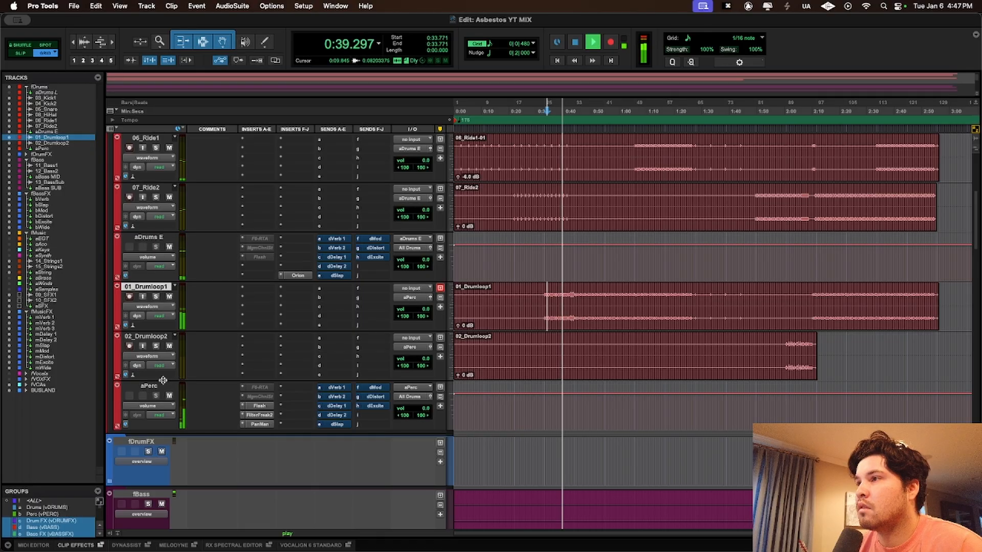
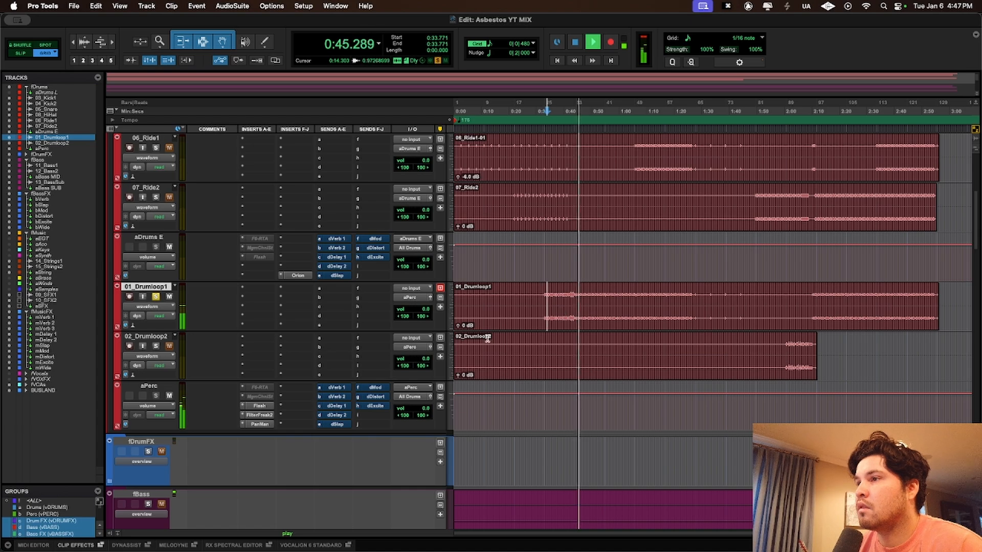
Audition 03_Kick1 and 04_Kick2 in solo with 01_Drumloop1, then clear the solos and stop playback
{"action": "scroll", "coordinate": [530, 318], "scroll_direction": "up", "scroll_amount": 4}
{"action": "scroll", "coordinate": [530, 318], "scroll_direction": "up", "scroll_amount": 1}
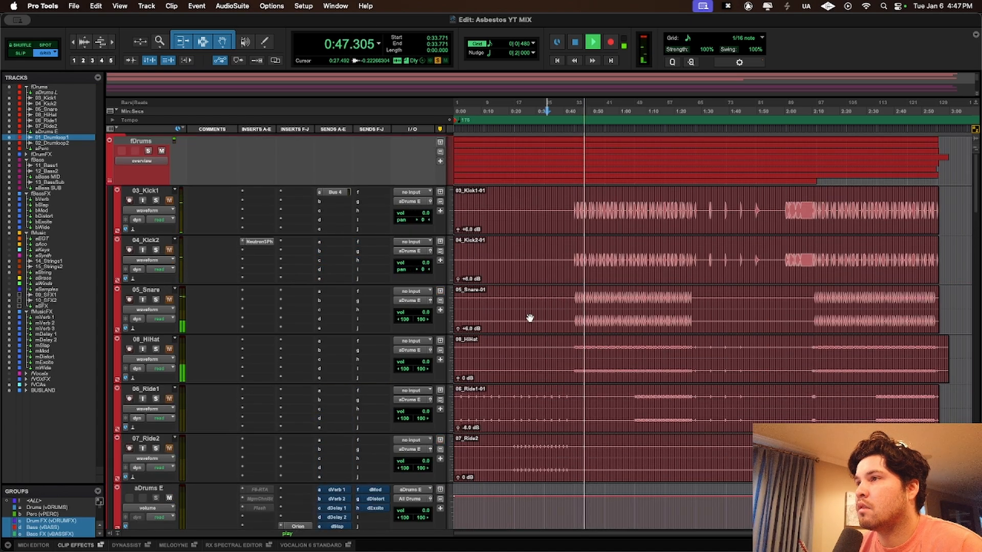
{"action": "left_click", "coordinate": [157, 251]}
{"action": "left_click", "coordinate": [156, 200]}
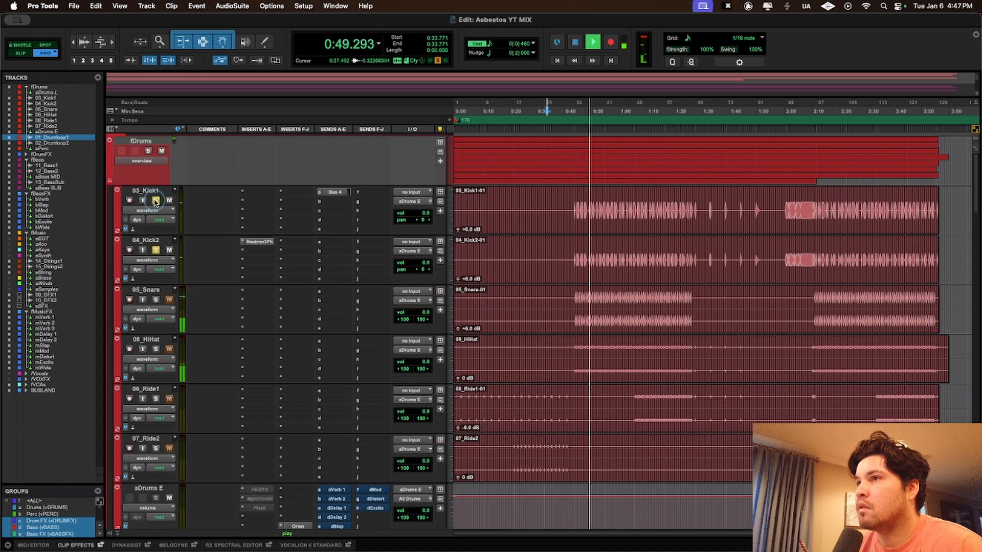
{"action": "left_click", "coordinate": [156, 201]}
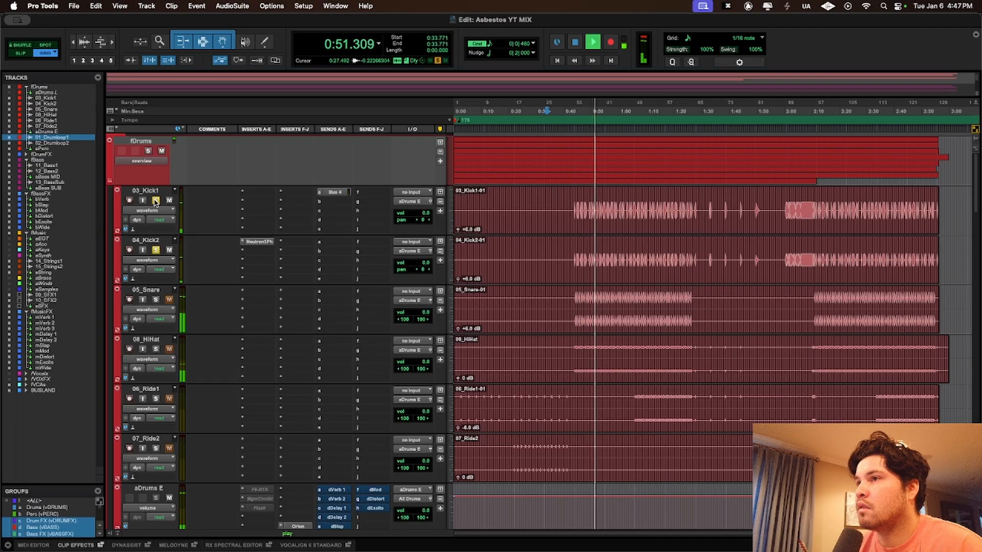
{"action": "left_click", "coordinate": [156, 250]}
{"action": "scroll", "coordinate": [278, 362], "scroll_direction": "down", "scroll_amount": 4}
{"action": "key", "text": "space"}
{"action": "left_click", "coordinate": [156, 346]}
{"action": "key", "text": "space"}
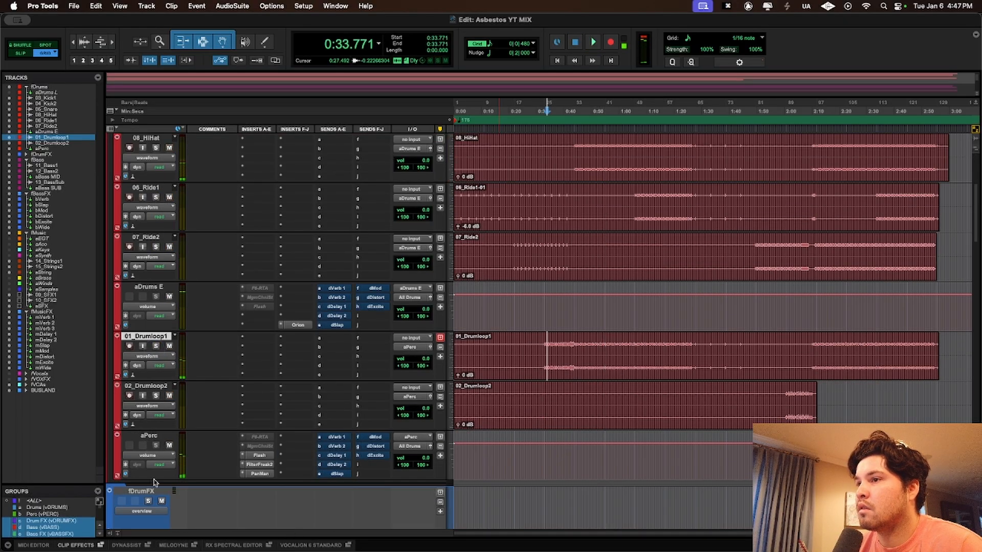
Expand the fDrumFX folder, set aPerc's dVerb 1 send to 0.0 dB and open Magma Springs on dVerb 1
{"action": "left_click", "coordinate": [151, 492]}
{"action": "key", "text": "shift+f"}
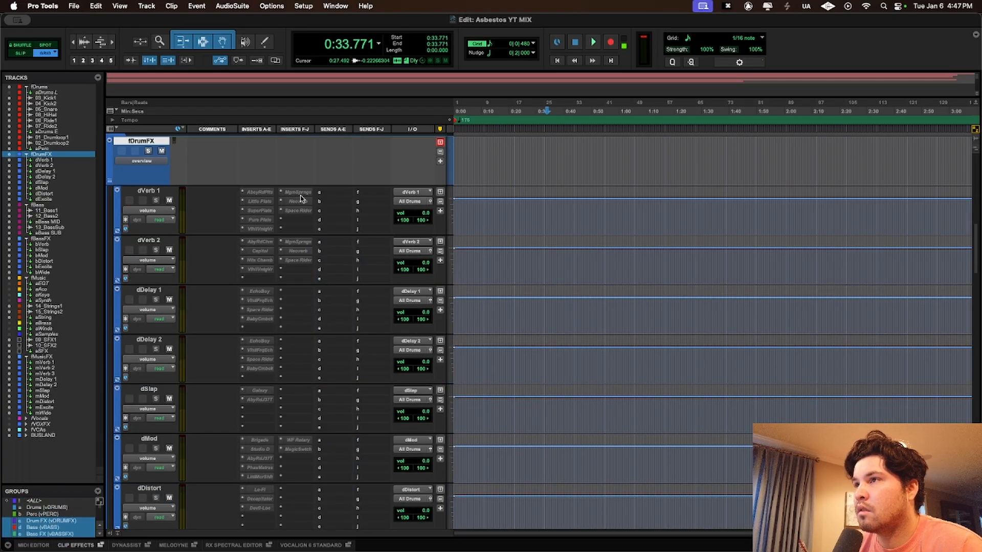
{"action": "scroll", "coordinate": [328, 218], "scroll_direction": "up", "scroll_amount": 6}
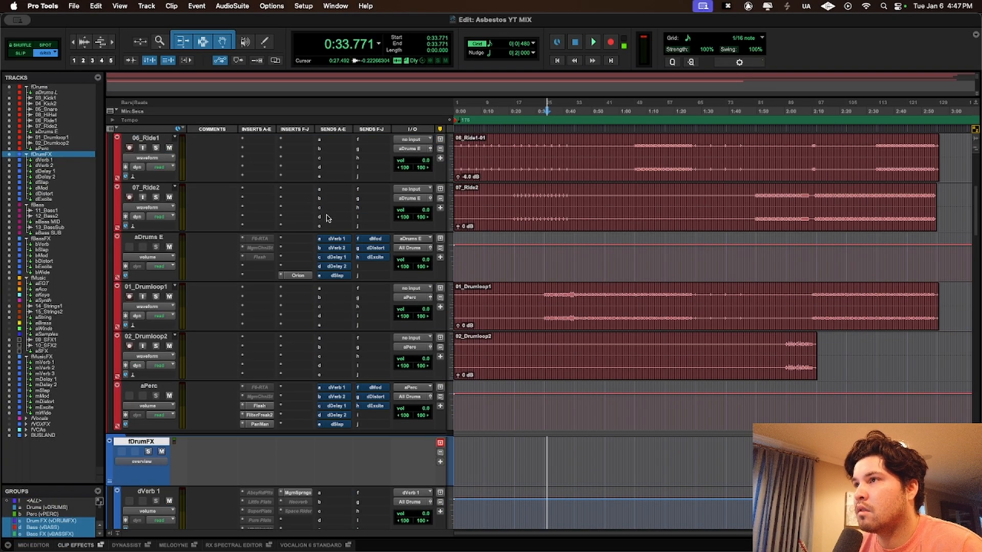
{"action": "left_click", "coordinate": [336, 387]}
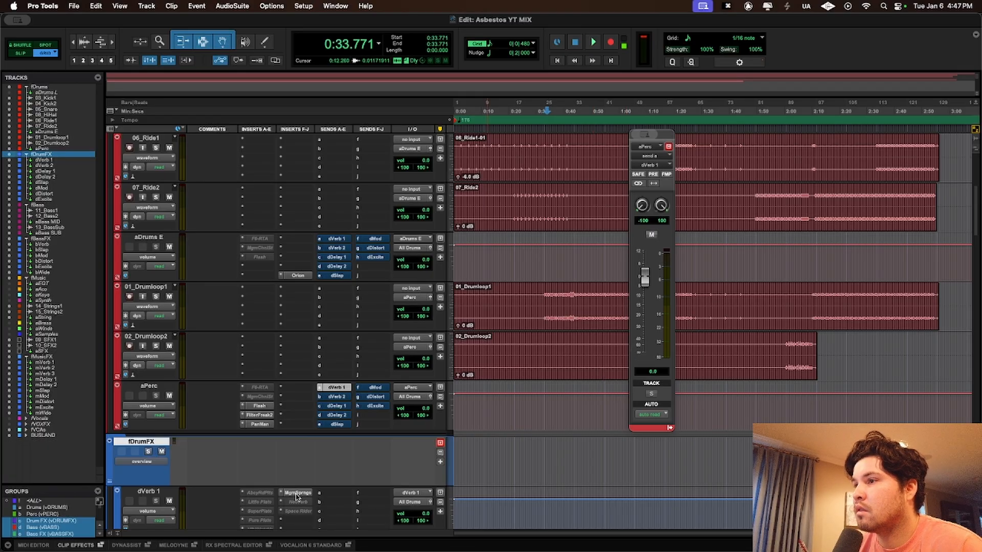
{"action": "left_click", "coordinate": [297, 493]}
Play 01_Drumloop1 in solo while comparing the Magma Springs reverb types, and choose Dark Space
{"action": "key", "text": "space"}
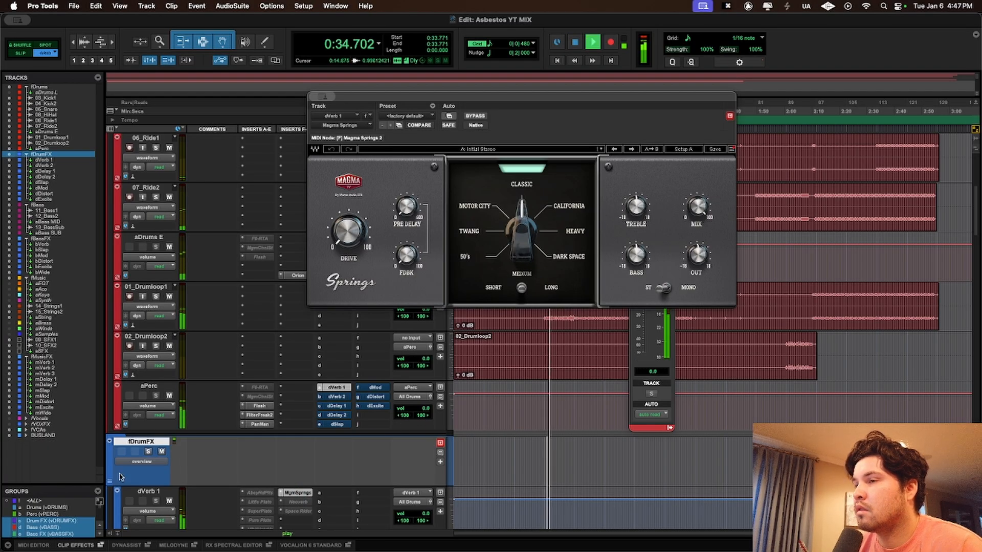
{"action": "left_click", "coordinate": [155, 297]}
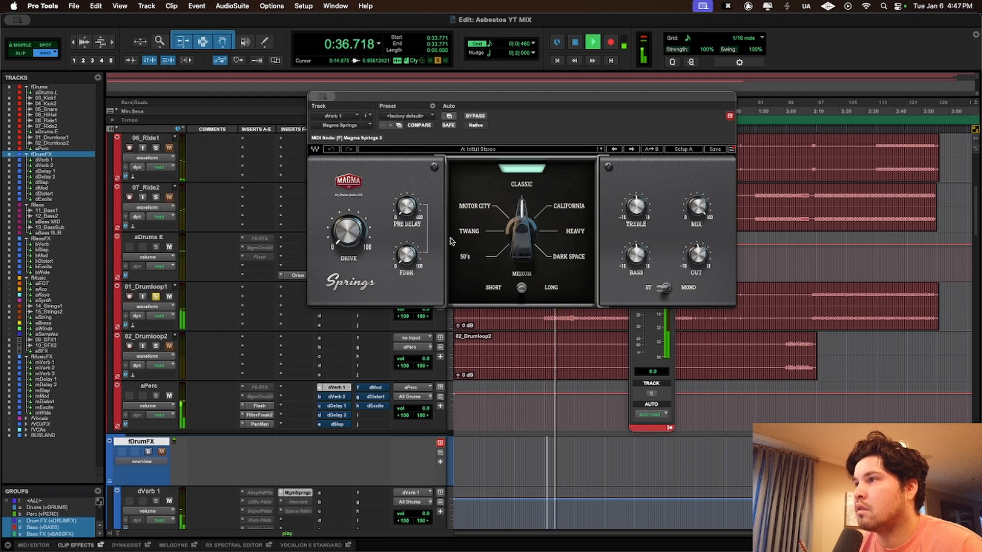
{"action": "left_click", "coordinate": [486, 215]}
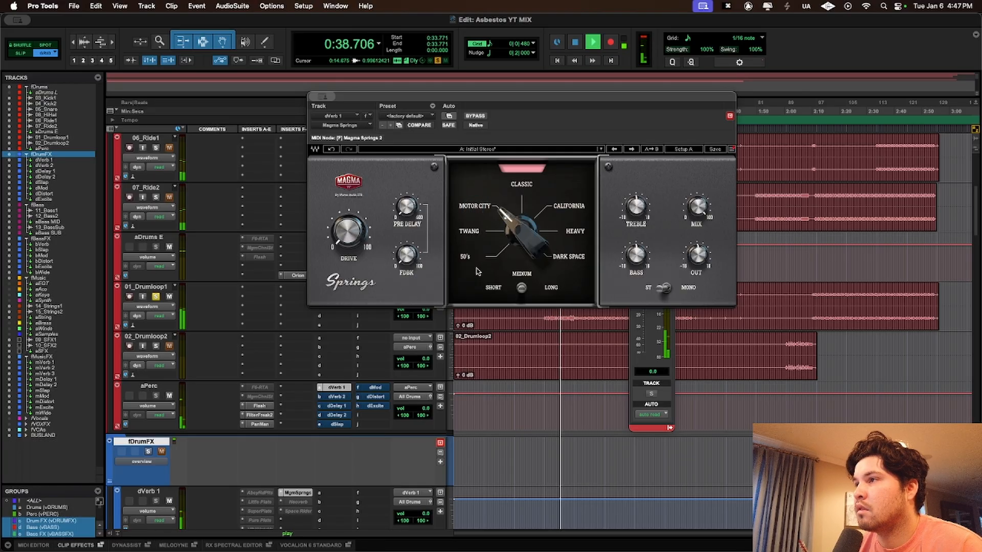
{"action": "left_click", "coordinate": [508, 229]}
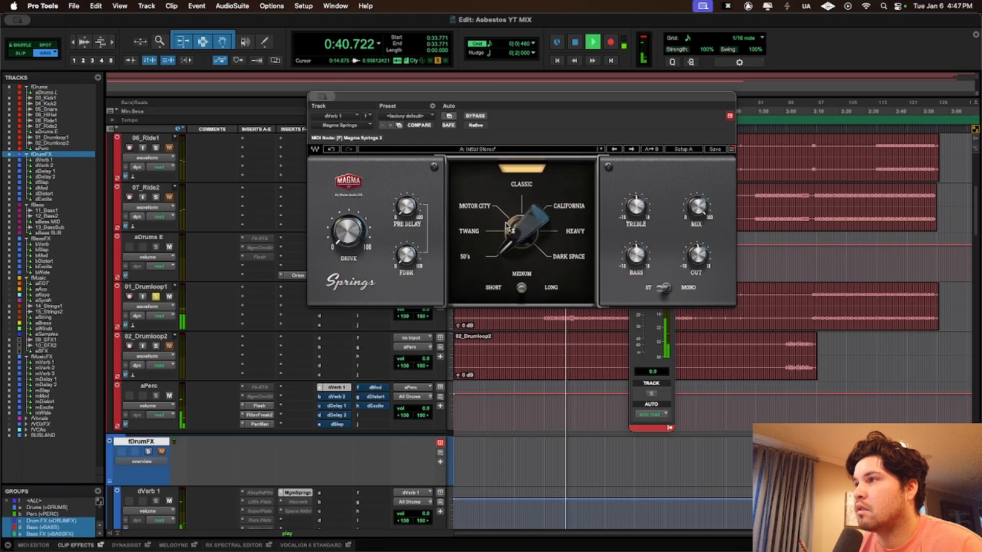
{"action": "left_click", "coordinate": [474, 234]}
{"action": "left_click_drag", "start_coordinate": [526, 233], "coordinate": [565, 111]}
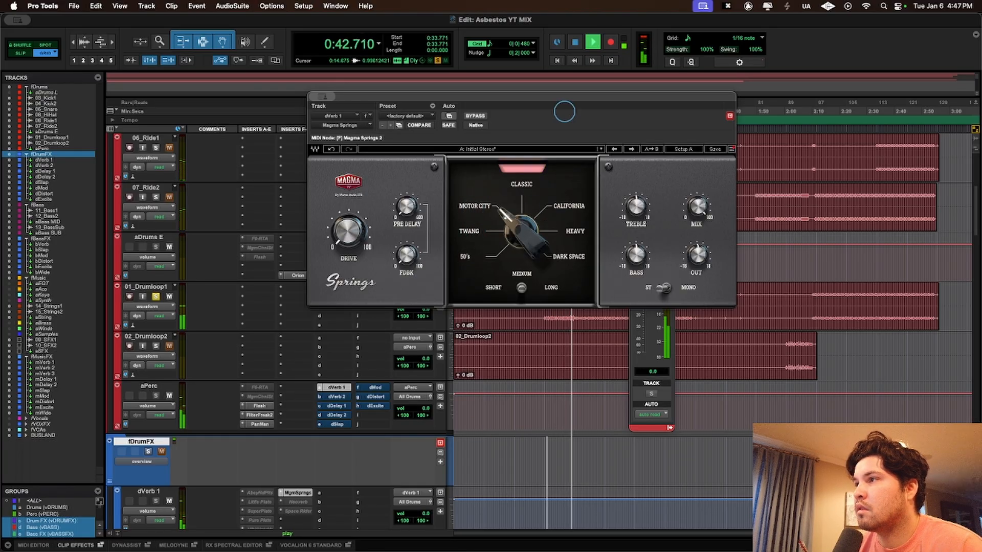
{"action": "left_click", "coordinate": [506, 220]}
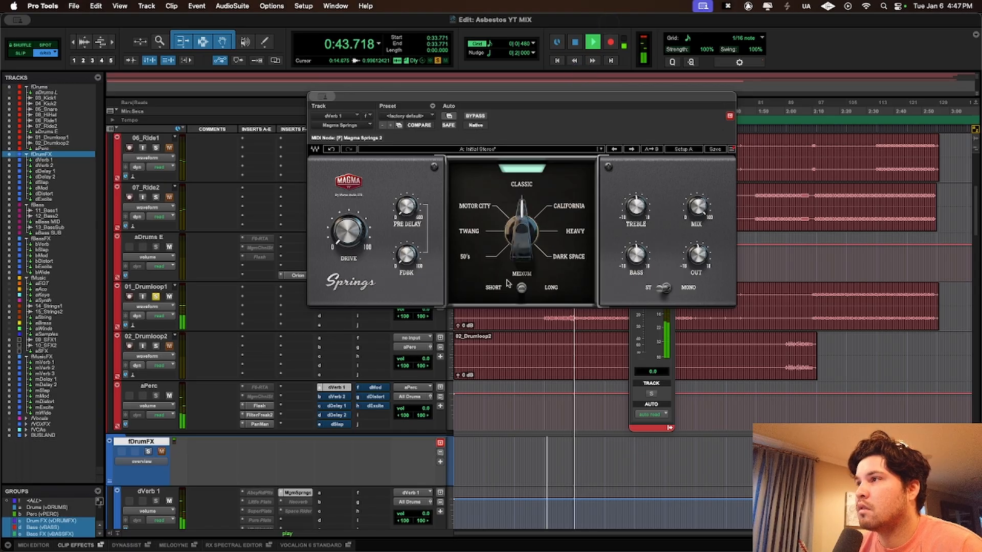
{"action": "left_click", "coordinate": [562, 209]}
{"action": "left_click", "coordinate": [561, 257]}
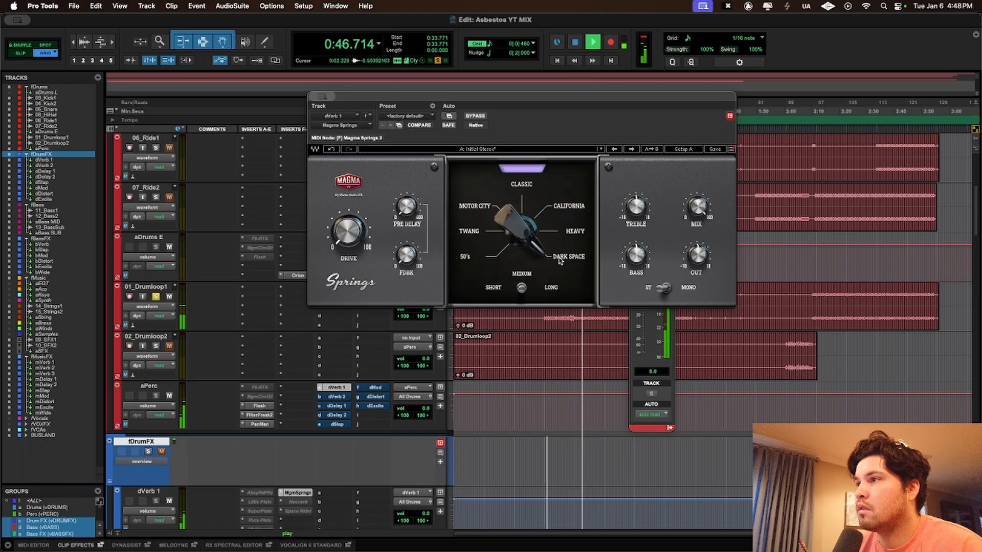
{"action": "left_click", "coordinate": [572, 236]}
{"action": "left_click", "coordinate": [551, 259]}
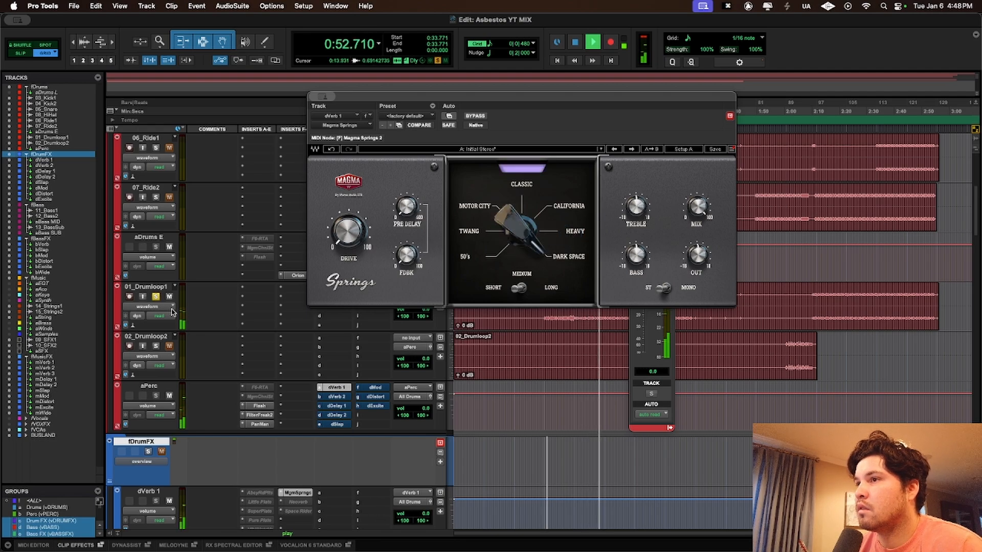
Unsolo 01_Drumloop1 and lower the dVerb 1 return's volume to about -15.4 dB
{"action": "left_click", "coordinate": [156, 296]}
{"action": "left_click_drag", "start_coordinate": [423, 517], "coordinate": [424, 522]}
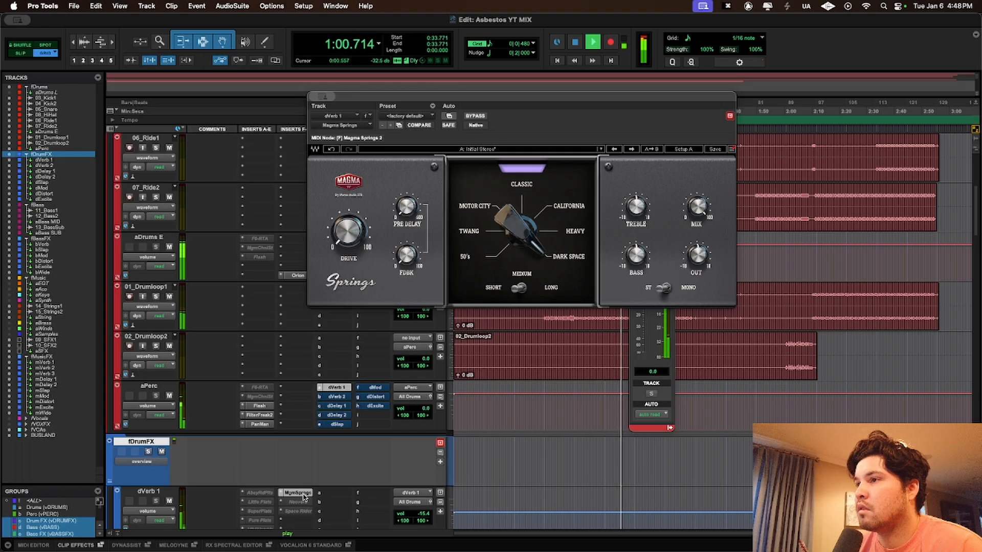
{"action": "left_click", "coordinate": [339, 388]}
{"action": "left_click", "coordinate": [340, 389]}
Open the Magma Channel Strip on aString and play the strings from 0:34.971
{"action": "scroll", "coordinate": [353, 409], "scroll_direction": "down", "scroll_amount": 10}
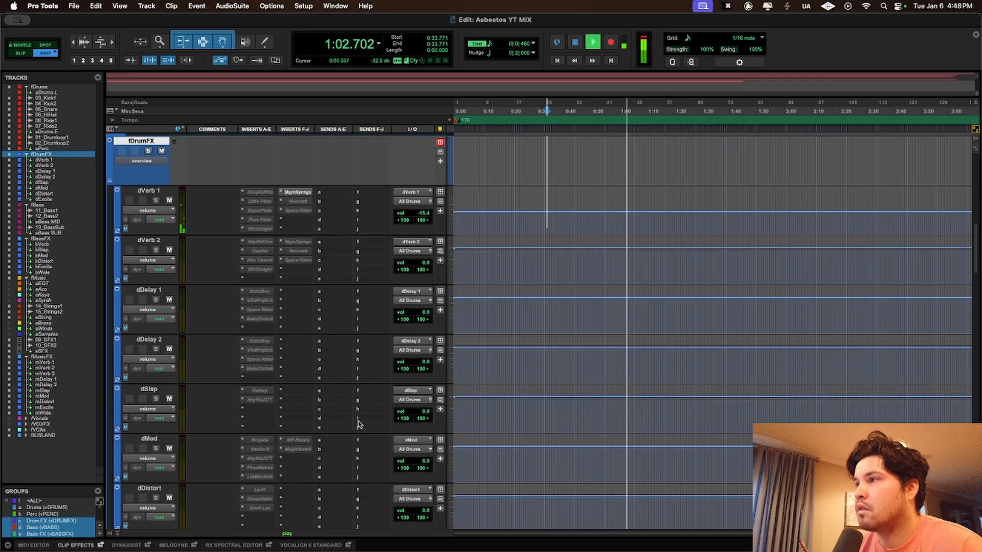
{"action": "scroll", "coordinate": [358, 424], "scroll_direction": "down", "scroll_amount": 12}
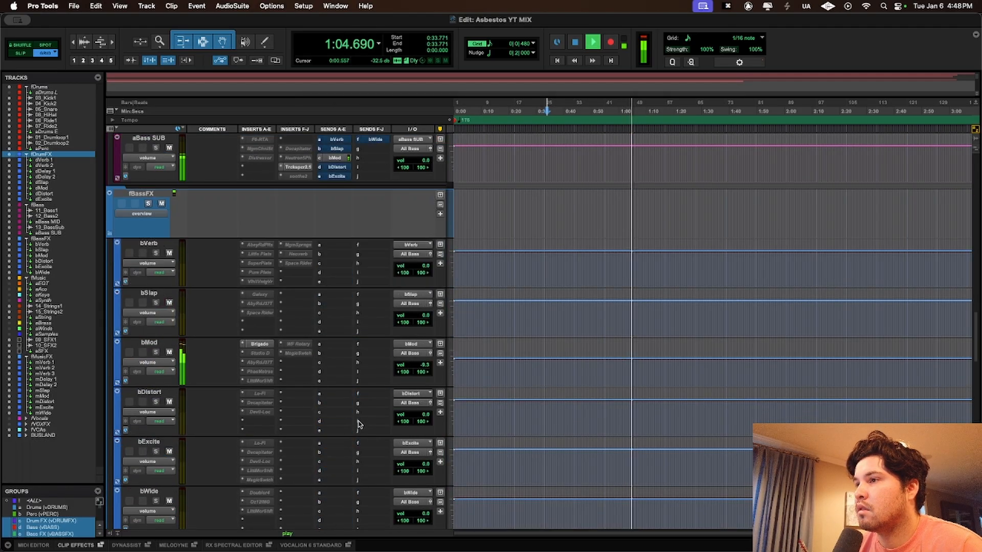
{"action": "scroll", "coordinate": [358, 423], "scroll_direction": "down", "scroll_amount": 5}
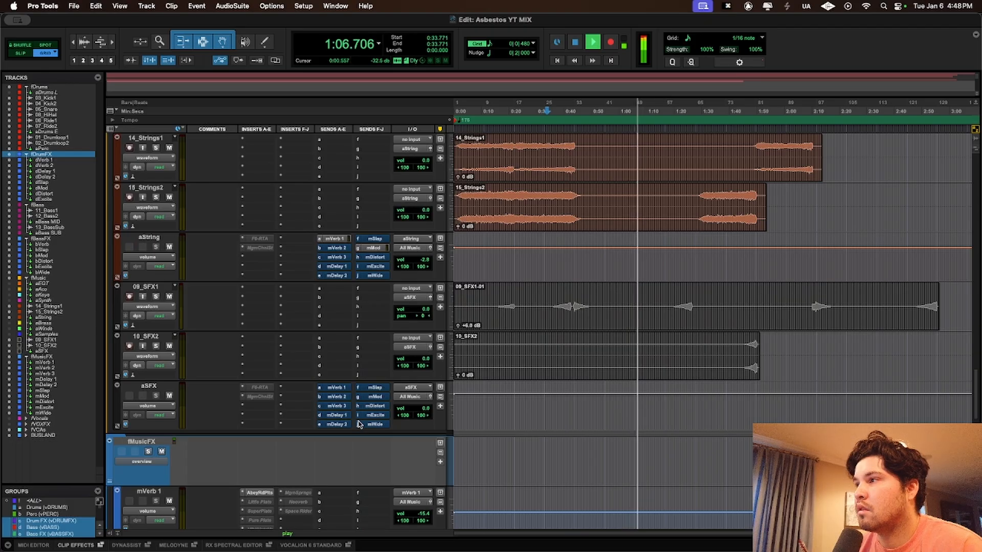
{"action": "scroll", "coordinate": [734, 327], "scroll_direction": "up", "scroll_amount": 3}
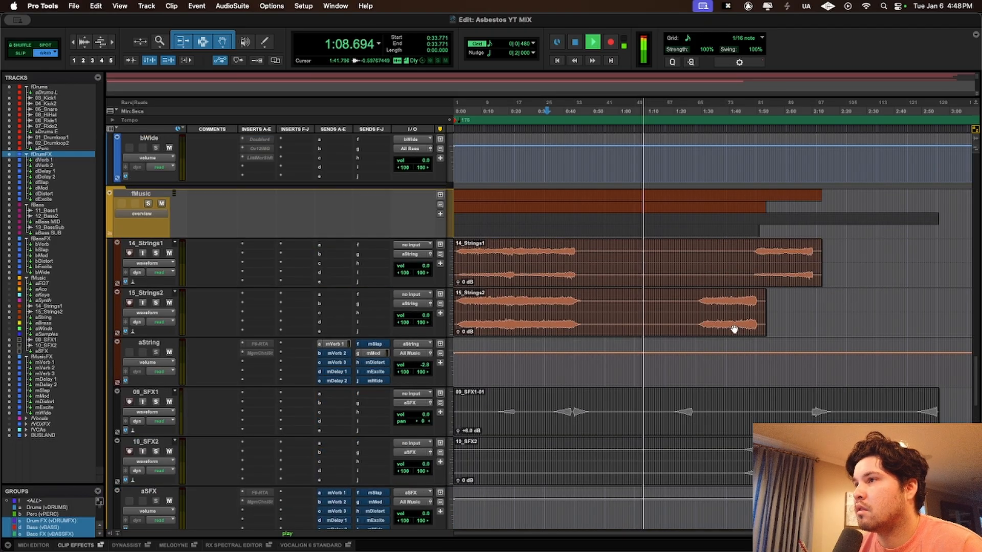
{"action": "left_click", "coordinate": [264, 354]}
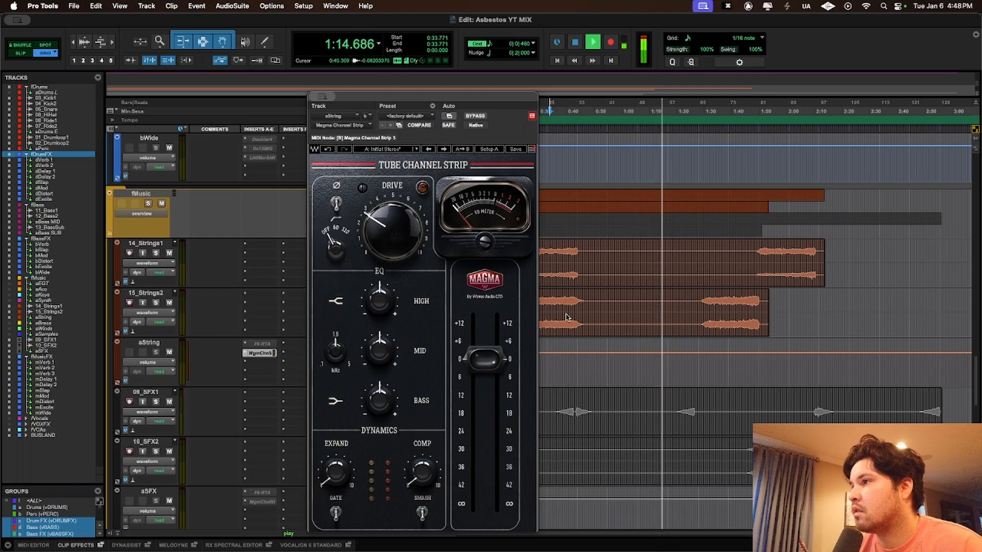
{"action": "key", "text": "space"}
{"action": "left_click", "coordinate": [555, 299]}
{"action": "key", "text": "space"}
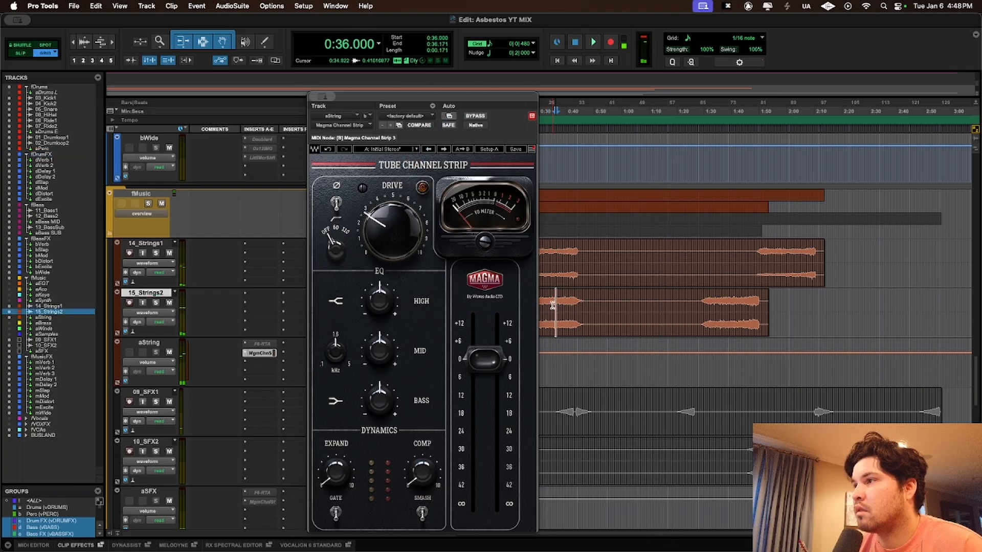
{"action": "left_click", "coordinate": [553, 301]}
{"action": "key", "text": "space"}
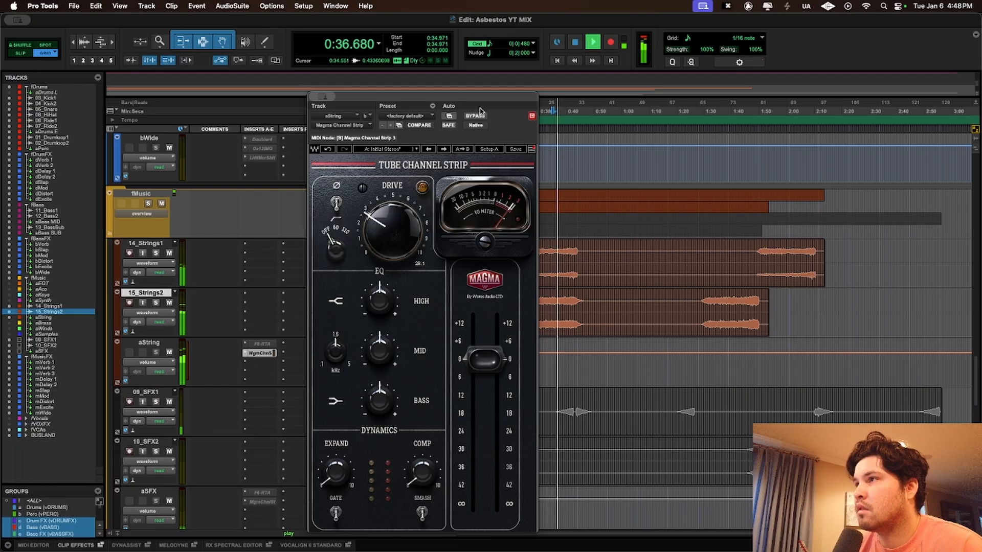
Compare the aString channel strip with its bypass, raise its drive and lower its output fader to about -3 dB
{"action": "left_click", "coordinate": [475, 116]}
{"action": "left_click", "coordinate": [480, 116]}
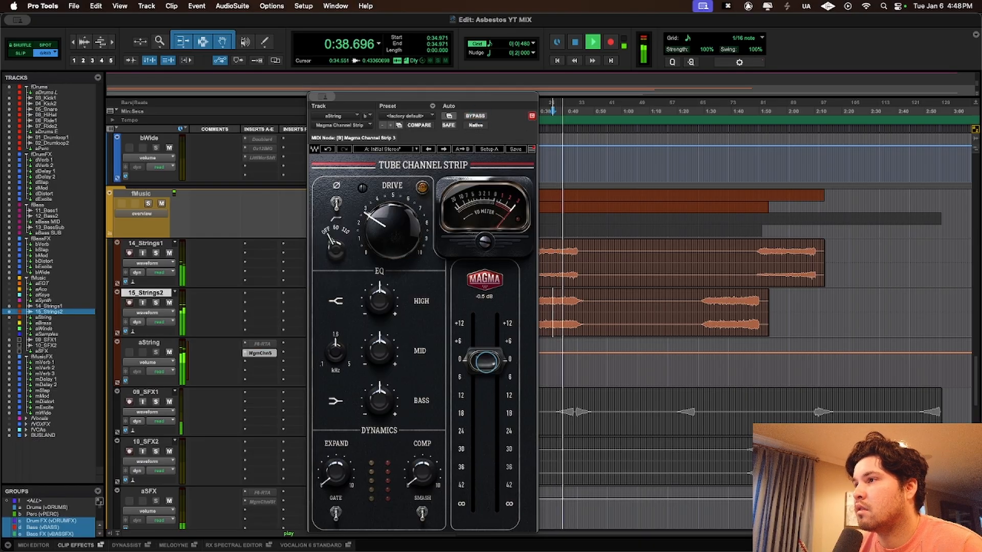
{"action": "left_click_drag", "start_coordinate": [391, 190], "coordinate": [408, 187]}
{"action": "left_click_drag", "start_coordinate": [481, 367], "coordinate": [478, 377]}
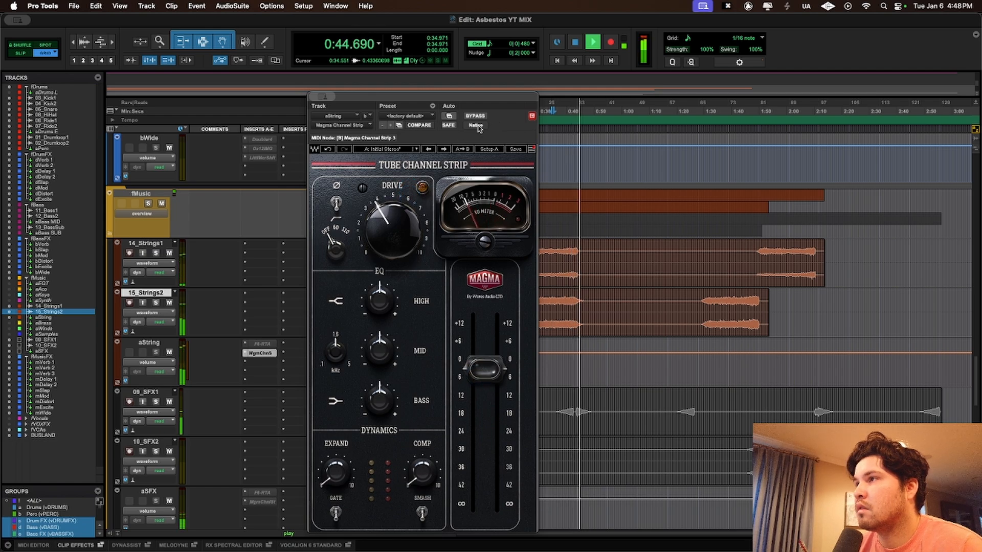
Close the Magma Channel Strip on aString and audition the song from the end of the first Strings1 section, at about 0:44
{"action": "left_click", "coordinate": [266, 353]}
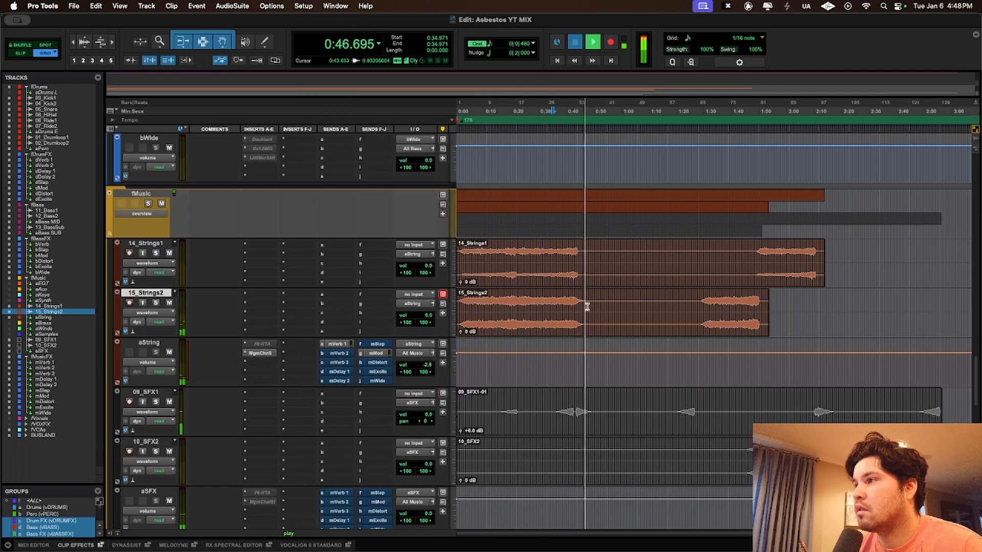
{"action": "key", "text": "space"}
{"action": "scroll", "coordinate": [598, 320], "scroll_direction": "down", "scroll_amount": 15}
{"action": "scroll", "coordinate": [600, 321], "scroll_direction": "up", "scroll_amount": 16}
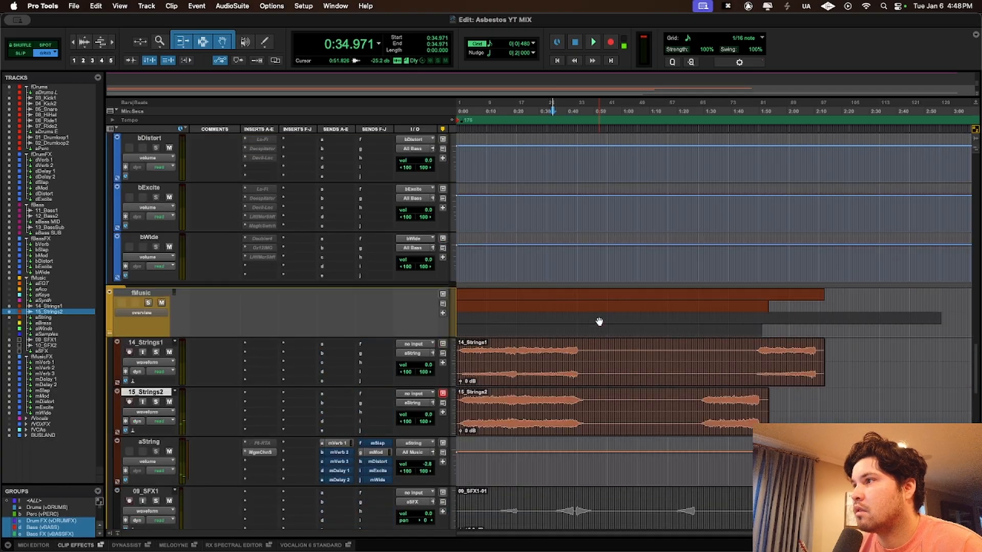
{"action": "scroll", "coordinate": [600, 321], "scroll_direction": "up", "scroll_amount": 1}
{"action": "left_click", "coordinate": [578, 400]}
{"action": "key", "text": "space"}
{"action": "key", "text": "t"}
{"action": "key", "text": "t"}
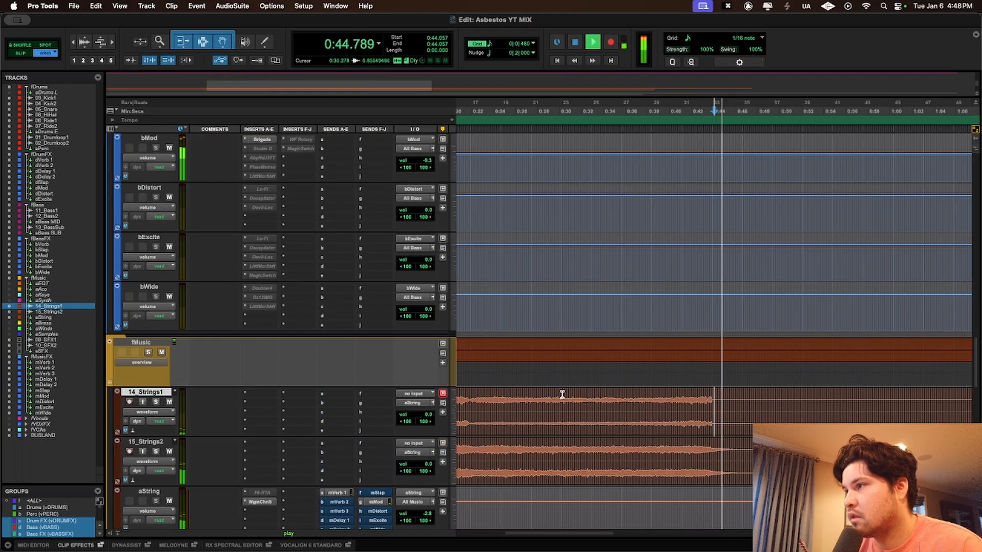
{"action": "key", "text": "t"}
{"action": "scroll", "coordinate": [711, 408], "scroll_direction": "up", "scroll_amount": 20}
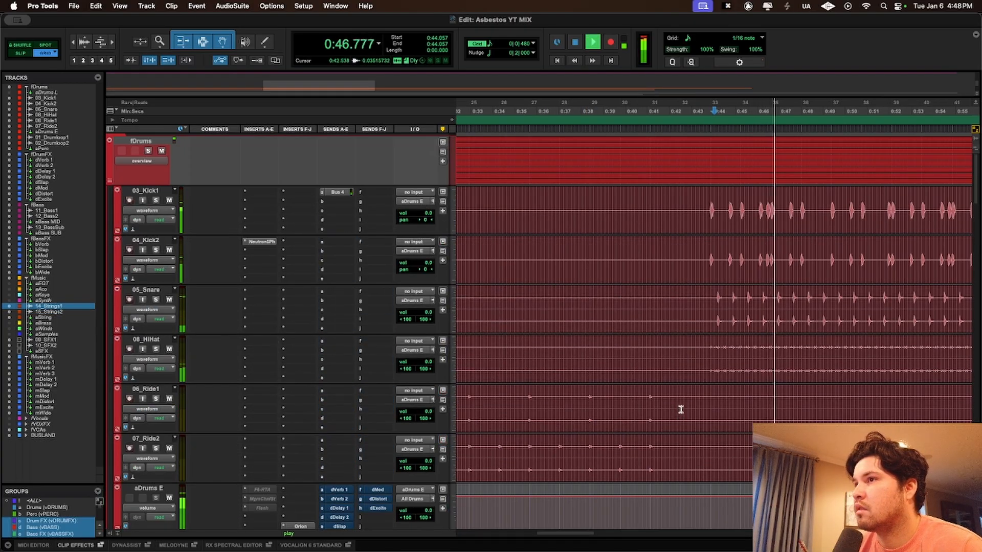
Audition the transition into the Kick1 entry from about 0:42.9
{"action": "left_click", "coordinate": [688, 202]}
{"action": "key", "text": "r"}
{"action": "key", "text": "r"}
{"action": "key", "text": "r"}
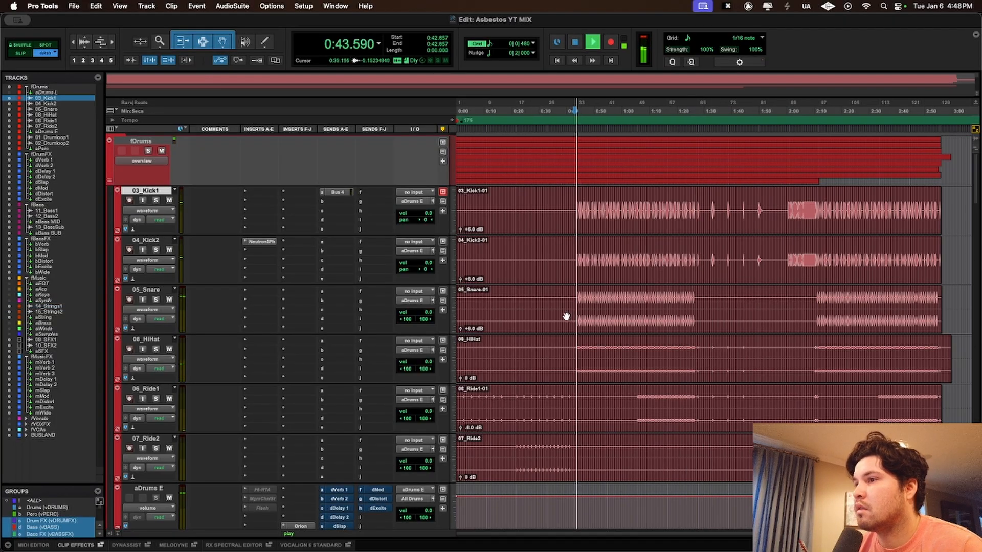
{"action": "key", "text": "space"}
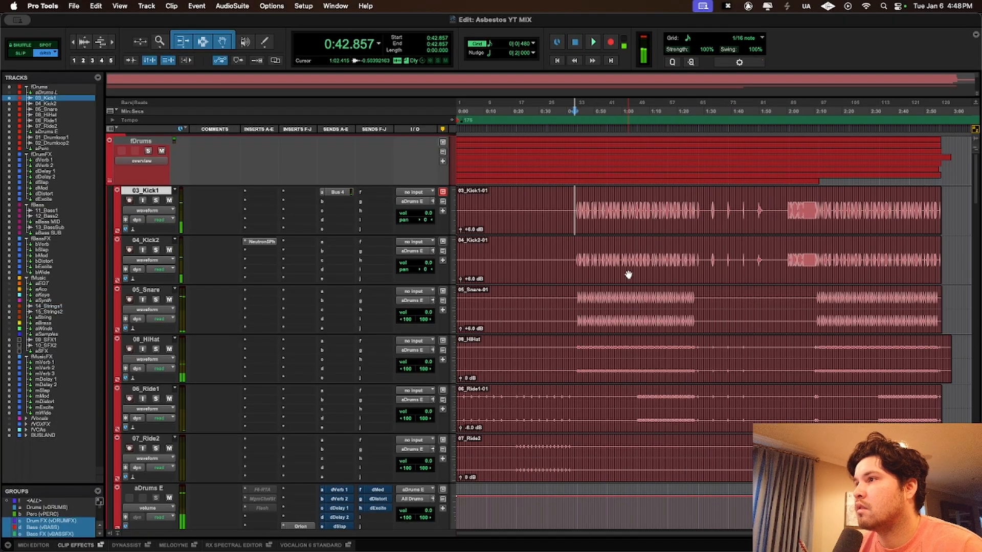
Raise the clip gain of the Kick1 and Kick2 clips to +9.0 dB
{"action": "left_click", "coordinate": [617, 223]}
{"action": "key", "text": "ctrl+shift+Up"}
{"action": "key", "text": "ctrl+shift+Up"}
{"action": "key", "text": "ctrl+shift+Up"}
{"action": "key", "text": "ctrl+shift+Up"}
{"action": "key", "text": "ctrl+shift+Up"}
{"action": "key", "text": "ctrl+shift+Up"}
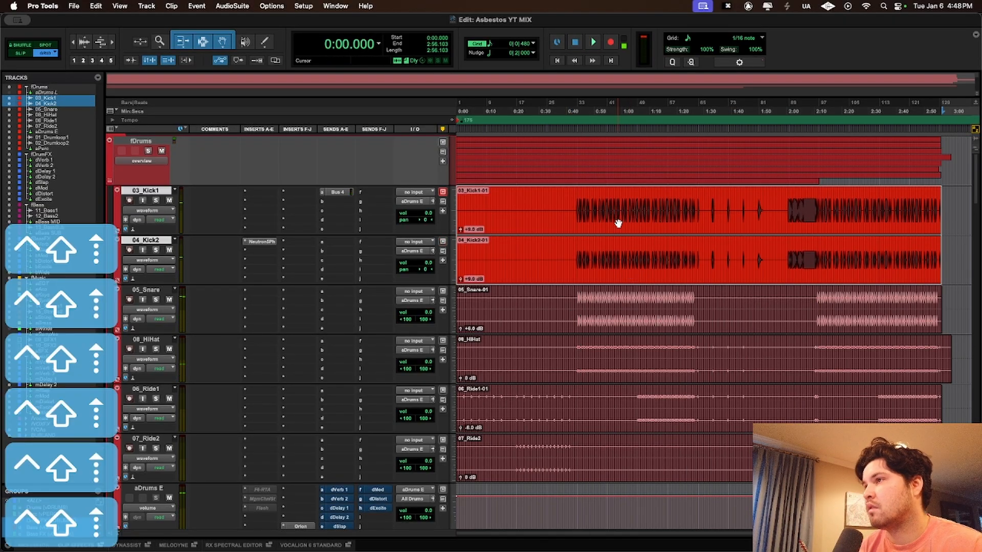
Audition the louder kicks against the bass tracks from 0:43.200
{"action": "key", "text": "space"}
{"action": "key", "text": "space"}
{"action": "left_click", "coordinate": [567, 195]}
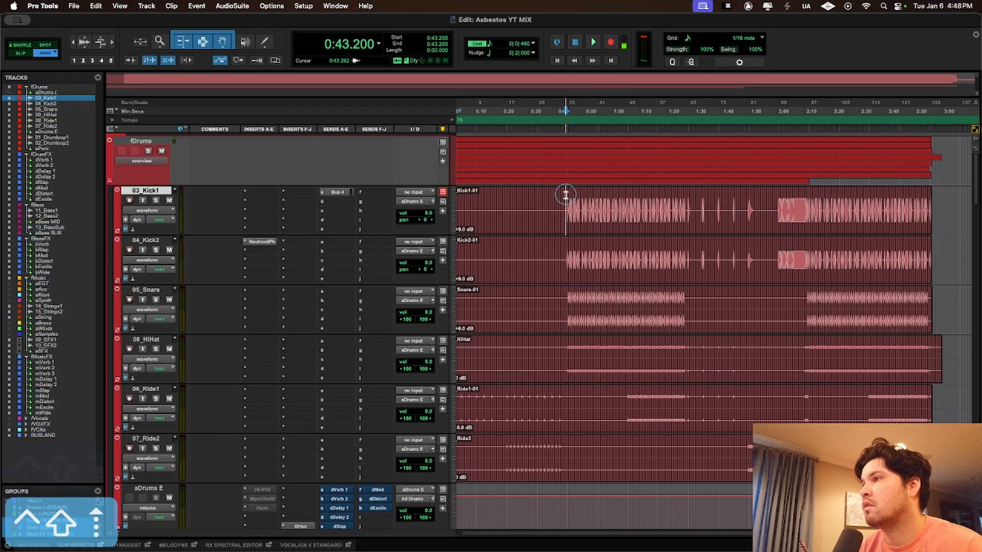
{"action": "key", "text": "space"}
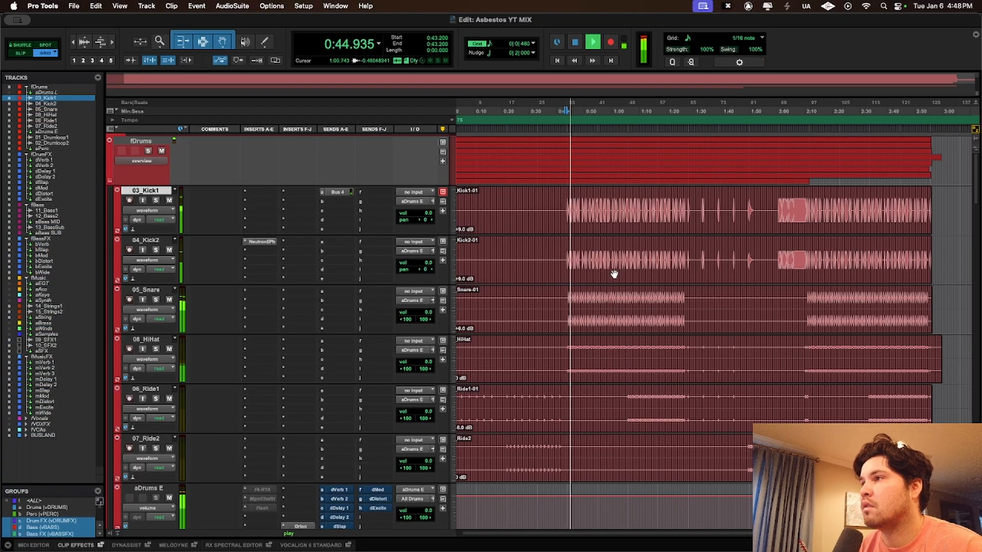
{"action": "scroll", "coordinate": [406, 352], "scroll_direction": "down", "scroll_amount": 10}
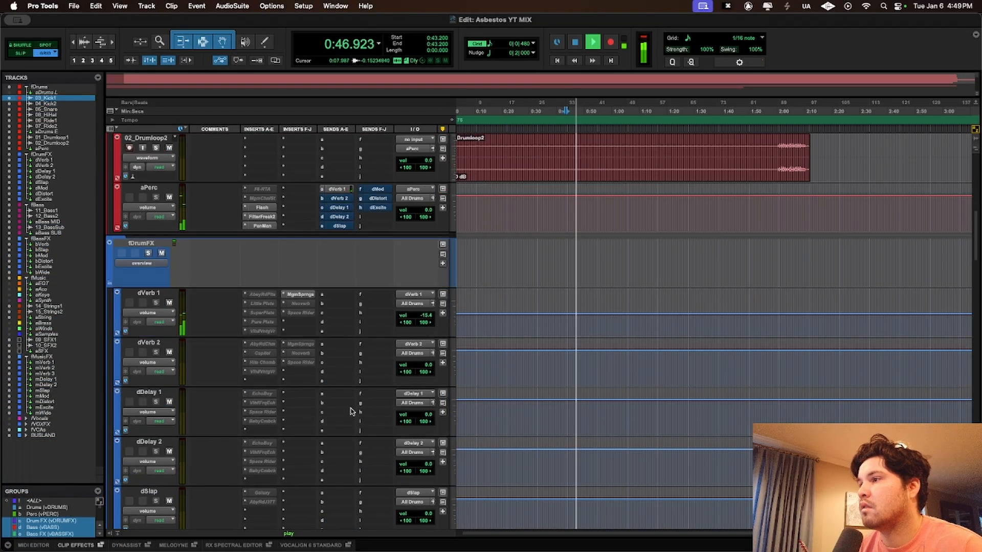
{"action": "scroll", "coordinate": [362, 404], "scroll_direction": "down", "scroll_amount": 10}
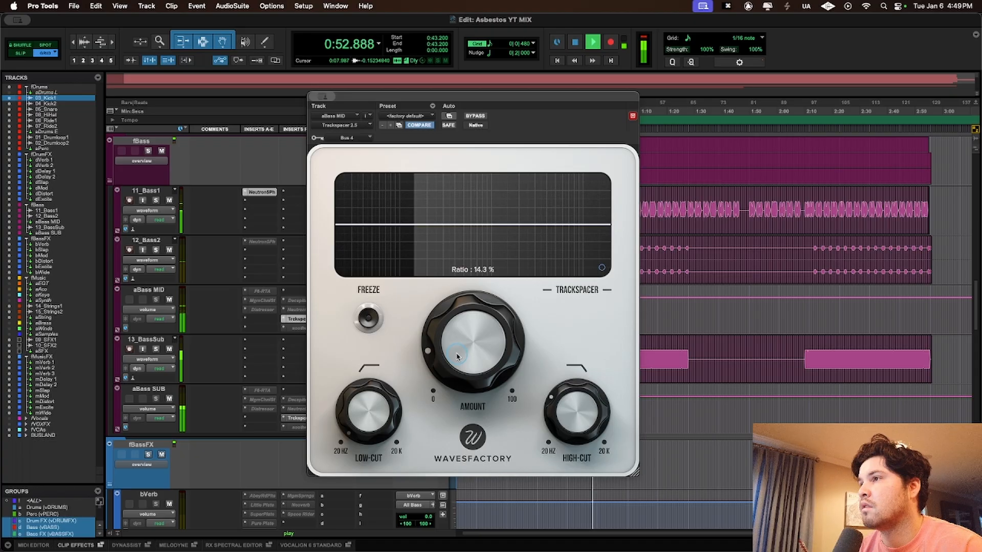
Lower the Trackspacer amount slightly on aBass MID and copy the plug-in over the existing Trackspacer on aBass SUB
{"action": "left_click_drag", "start_coordinate": [458, 352], "coordinate": [453, 370]}
{"action": "key", "text": "space"}
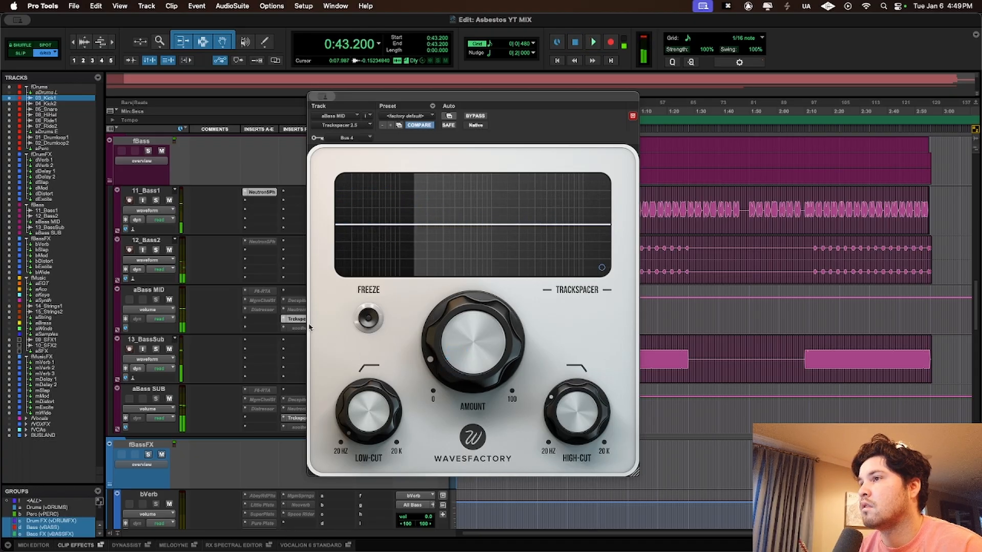
{"action": "left_click_drag", "start_coordinate": [301, 419], "coordinate": [301, 419]}
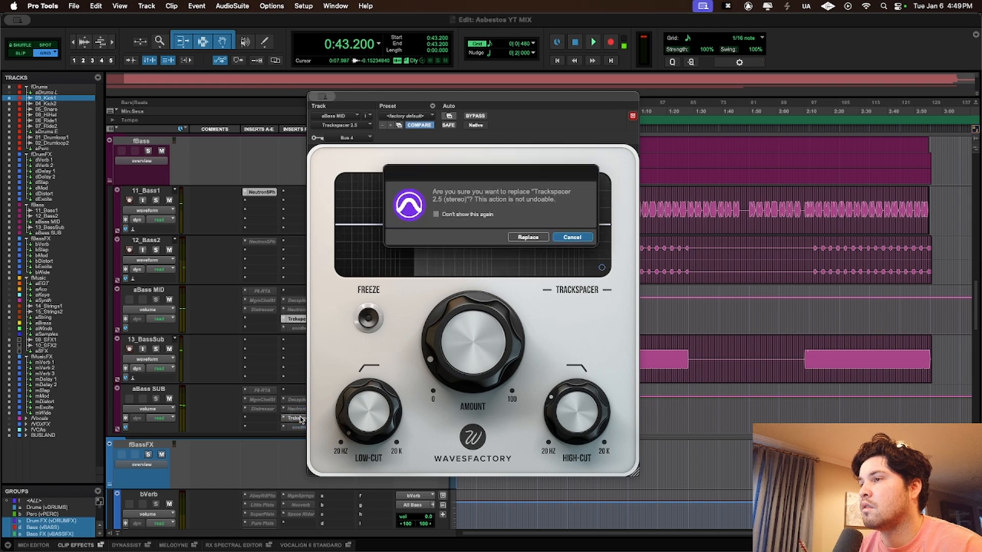
{"action": "left_click", "coordinate": [528, 238]}
{"action": "left_click", "coordinate": [300, 319]}
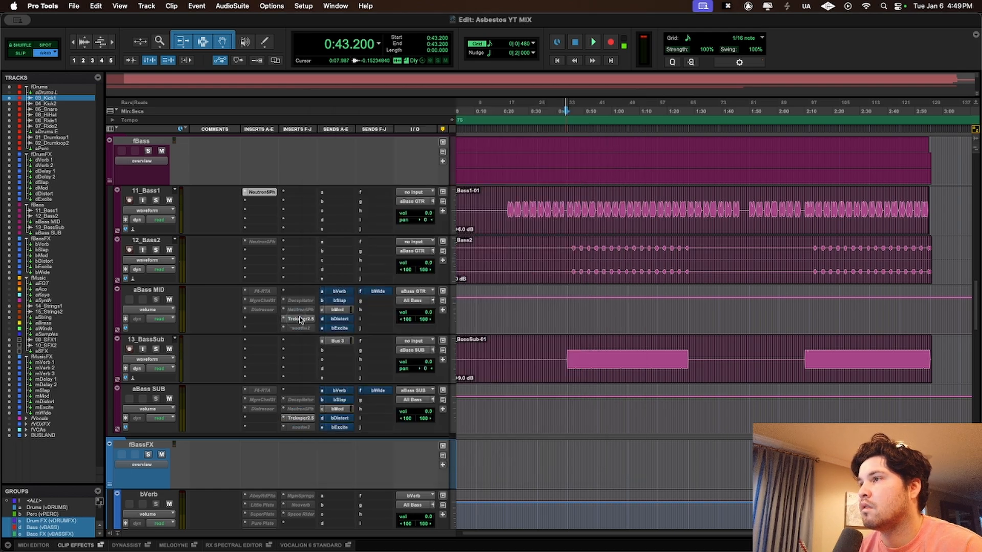
Audition the bass and kick balance from the Bass2 entry at about 0:45.4
{"action": "left_click", "coordinate": [571, 245]}
{"action": "key", "text": "space"}
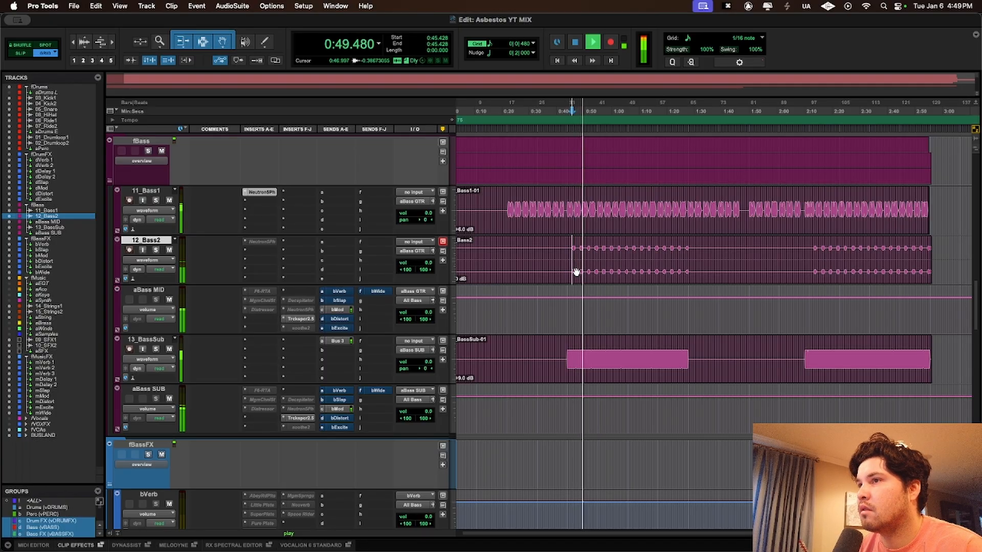
{"action": "scroll", "coordinate": [576, 272], "scroll_direction": "down", "scroll_amount": 5}
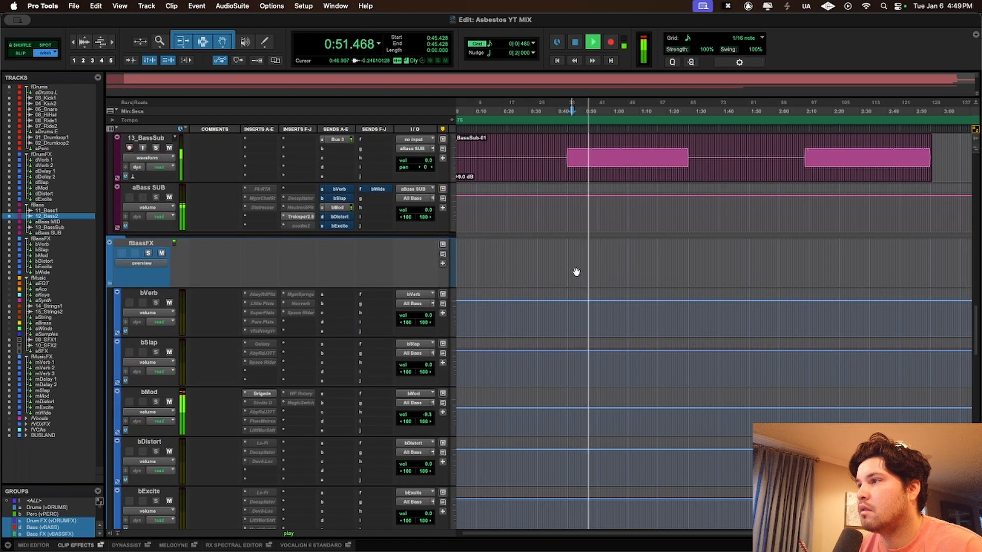
Raise the clip gain of the Snare clip to +9.0 dB
{"action": "scroll", "coordinate": [576, 272], "scroll_direction": "up", "scroll_amount": 20}
{"action": "key", "text": "space"}
{"action": "left_click", "coordinate": [566, 317]}
{"action": "key", "text": "super+bracketleft"}
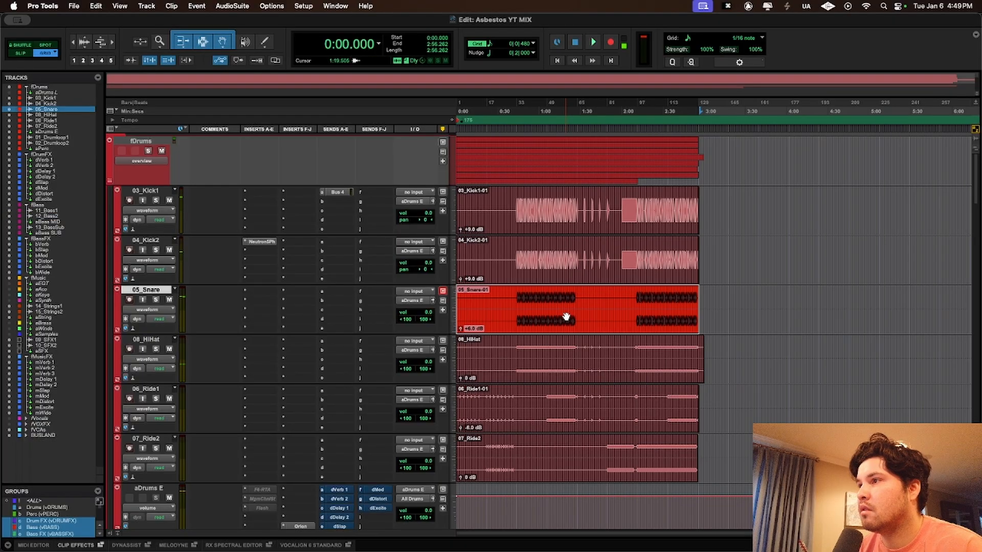
{"action": "key", "text": "ctrl+shift+Up"}
{"action": "key", "text": "ctrl+shift+Up"}
{"action": "key", "text": "ctrl+shift+Up"}
{"action": "key", "text": "ctrl+shift+Up"}
{"action": "key", "text": "ctrl+shift+Up"}
{"action": "key", "text": "ctrl+shift+Up"}
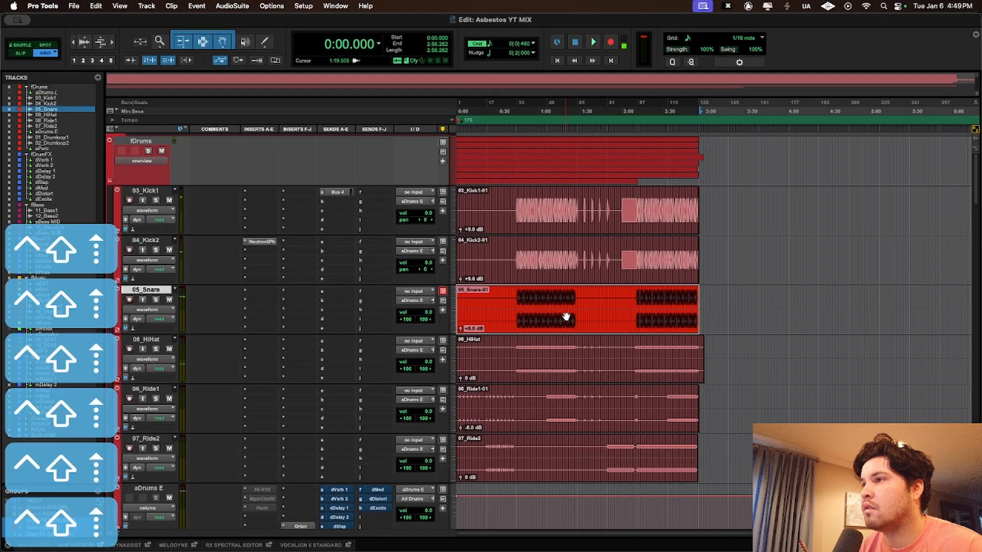
Audition the drums folder from the snare entry at about 0:43.9
{"action": "left_click", "coordinate": [517, 297]}
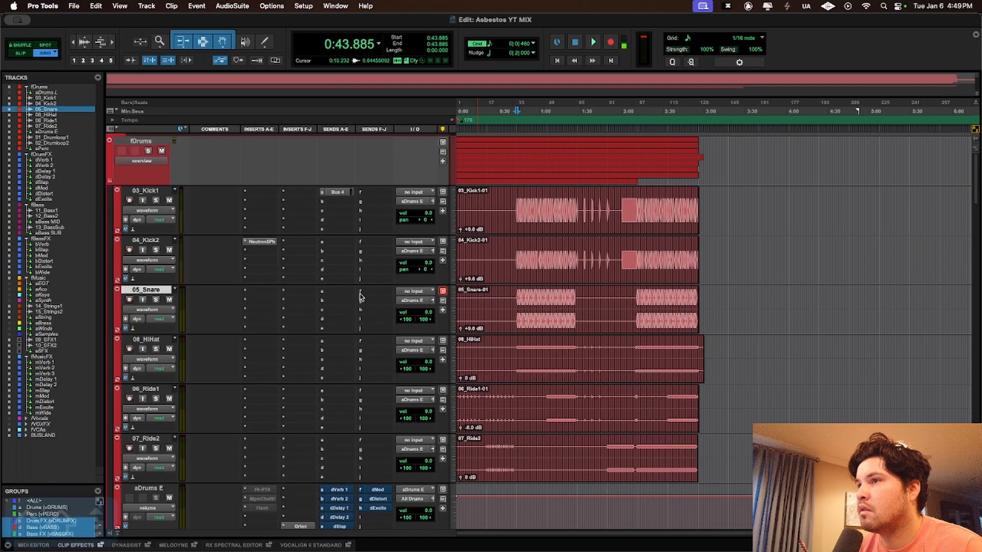
{"action": "left_click", "coordinate": [149, 150]}
{"action": "key", "text": "space"}
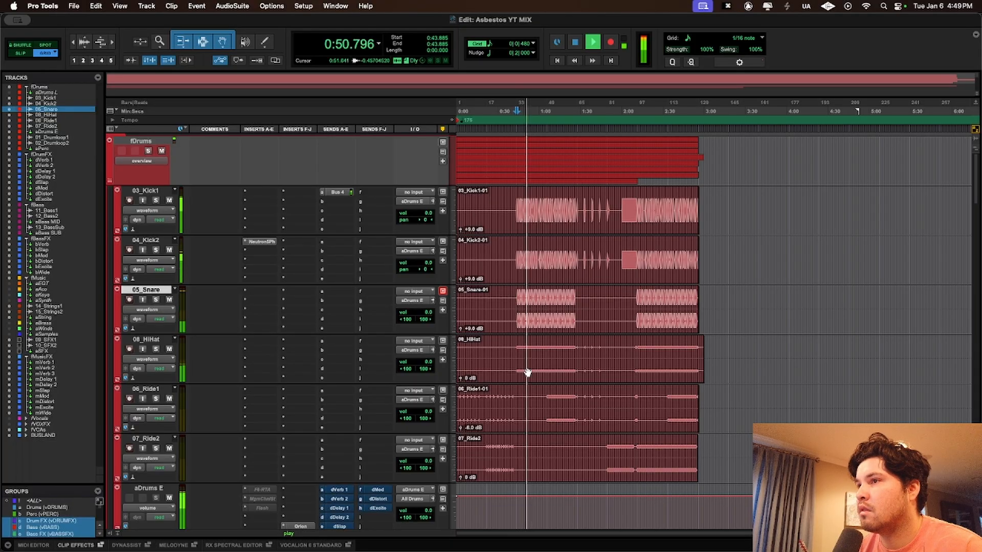
{"action": "scroll", "coordinate": [527, 372], "scroll_direction": "down", "scroll_amount": 15}
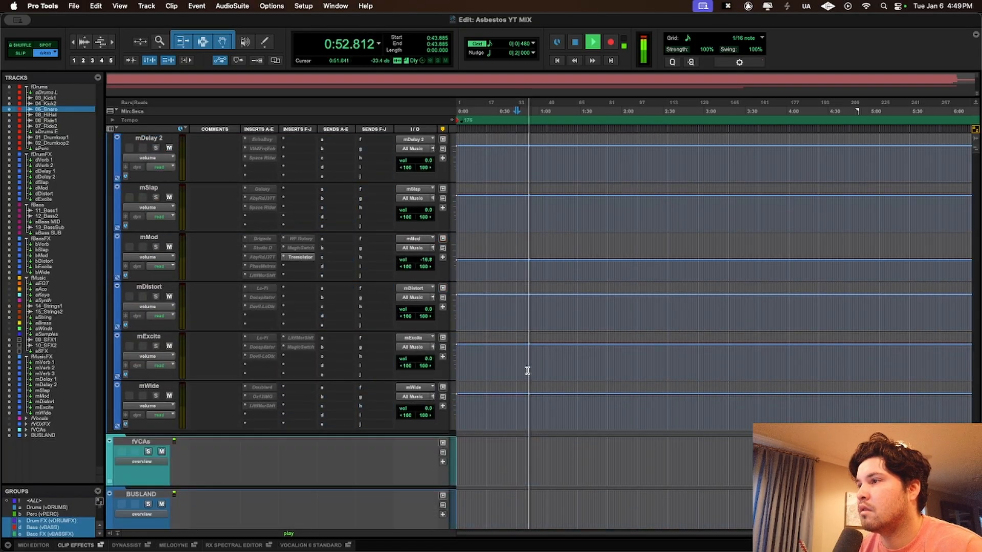
Expand the BUSLAND folder, then activate and open The God Particle on the Master 1 track
{"action": "scroll", "coordinate": [528, 371], "scroll_direction": "down", "scroll_amount": 2}
{"action": "key", "text": "space"}
{"action": "left_click", "coordinate": [210, 445]}
{"action": "key", "text": "shift+f"}
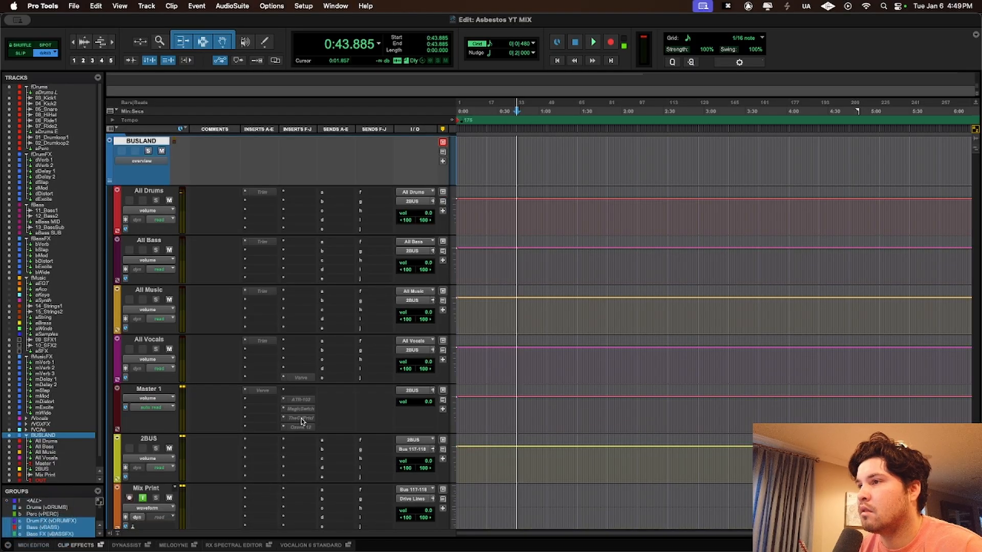
{"action": "left_click", "coordinate": [299, 419]}
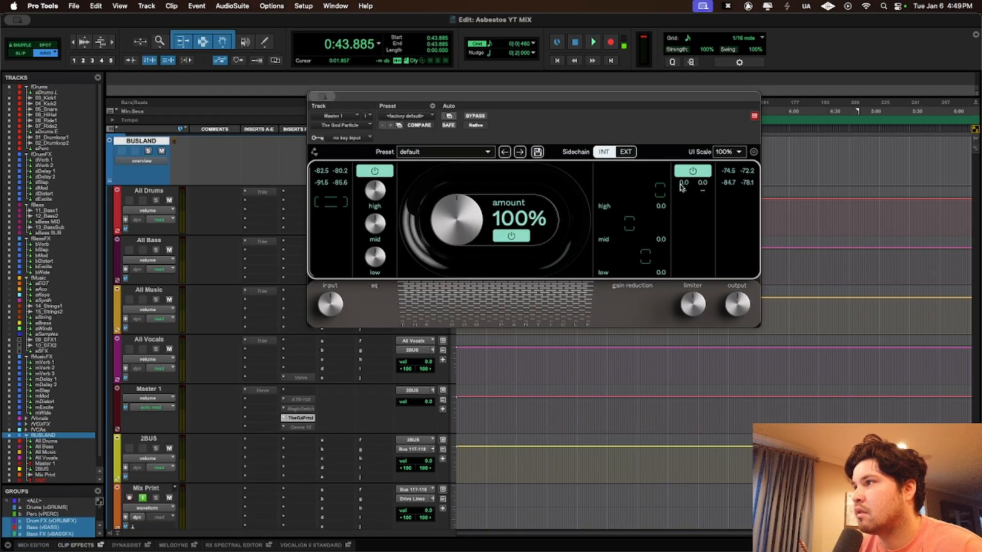
Turn off The God Particle's limiter, audition the mix with its amount processing switched on and off, and close the plug-in
{"action": "key", "text": "space"}
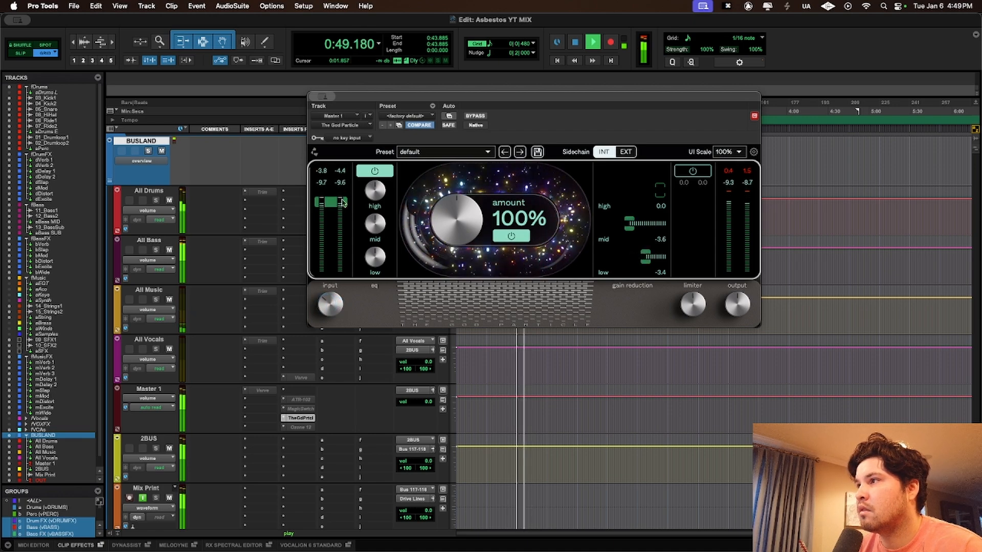
{"action": "left_click", "coordinate": [502, 237]}
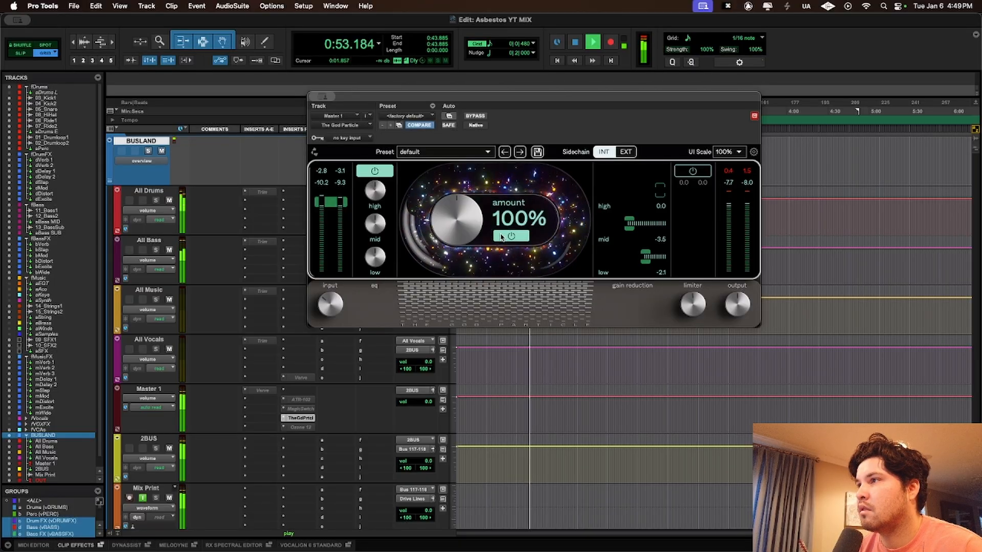
{"action": "left_click", "coordinate": [300, 418]}
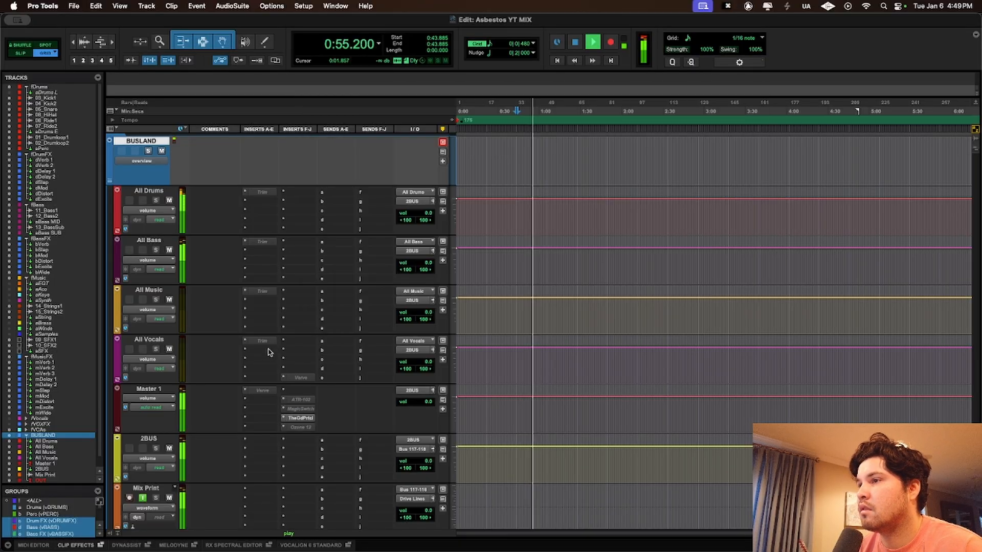
Lower the clip gain of the Kick1 and Kick2 clips to +6.0 dB during playback
{"action": "scroll", "coordinate": [271, 346], "scroll_direction": "up", "scroll_amount": 20}
{"action": "left_click", "coordinate": [509, 213]}
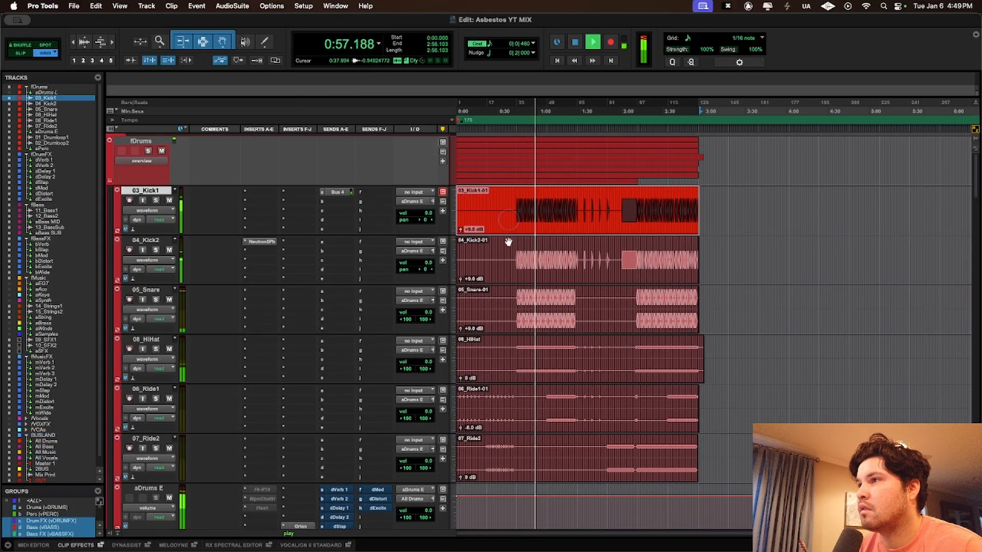
{"action": "left_click", "coordinate": [510, 266], "text": "shift"}
{"action": "key", "text": "ctrl+shift+Up"}
{"action": "key", "text": "ctrl+shift+Down"}
{"action": "key", "text": "ctrl+shift+Down"}
{"action": "key", "text": "ctrl+shift+Down"}
{"action": "key", "text": "ctrl+shift+Down"}
{"action": "key", "text": "ctrl+shift+Down"}
{"action": "key", "text": "ctrl+shift+Down"}
{"action": "key", "text": "ctrl+shift+Down"}
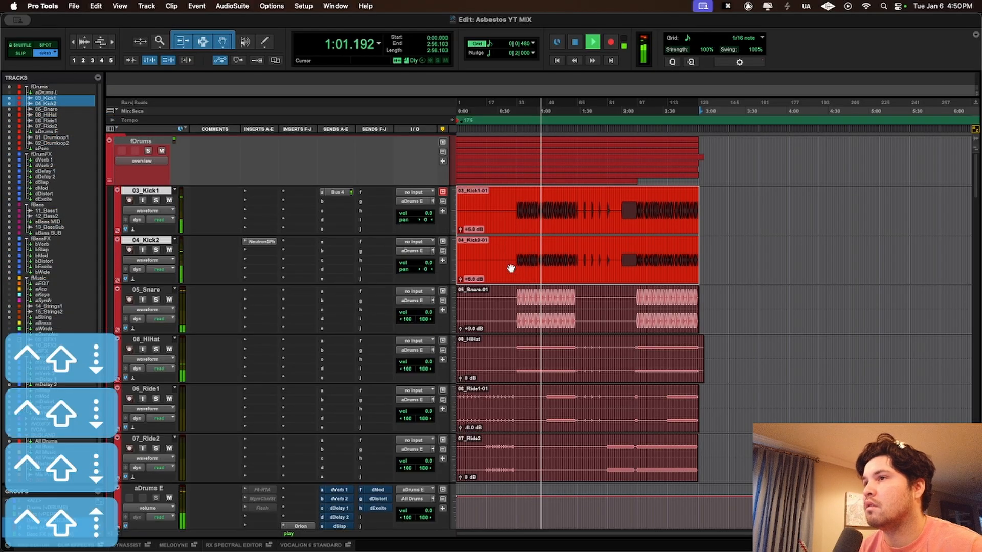
Bring the clip gain of the Kick1 and Kick2 clips back up to +9.0 dB during playback
{"action": "key", "text": "ctrl+shift+Up"}
{"action": "key", "text": "ctrl+shift+Up"}
{"action": "key", "text": "ctrl+shift+Up"}
{"action": "key", "text": "ctrl+shift+Up"}
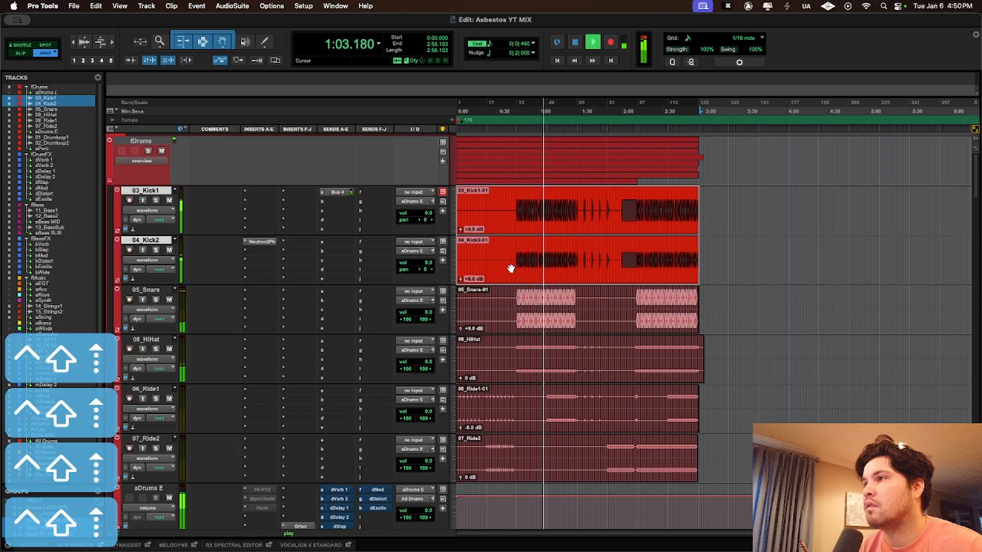
{"action": "key", "text": "ctrl+shift+Up"}
{"action": "key", "text": "ctrl+shift+Up"}
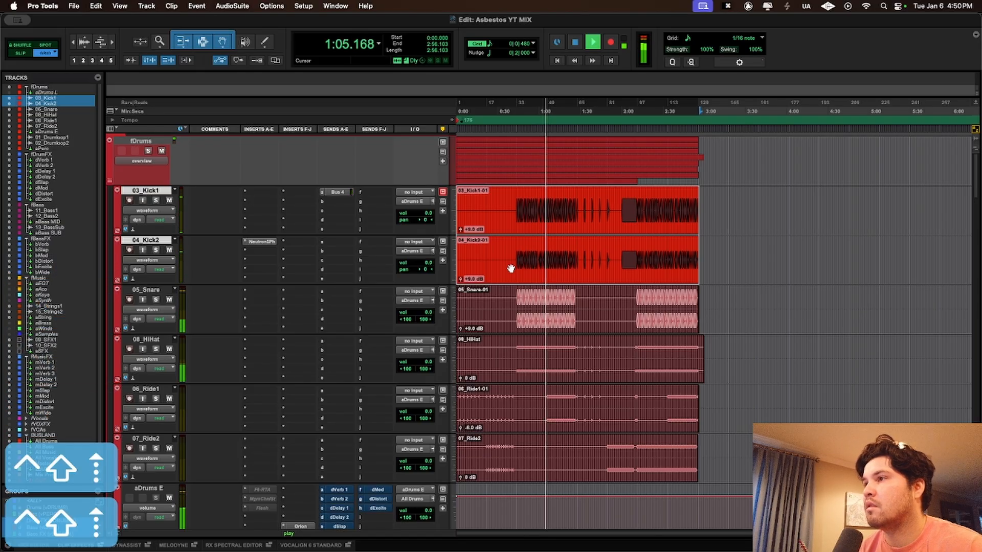
Audition the mix from about 2:01.9, comparing The God Particle's amount processing on and off on Master 1, and close the plug-in
{"action": "scroll", "coordinate": [538, 329], "scroll_direction": "down", "scroll_amount": 15}
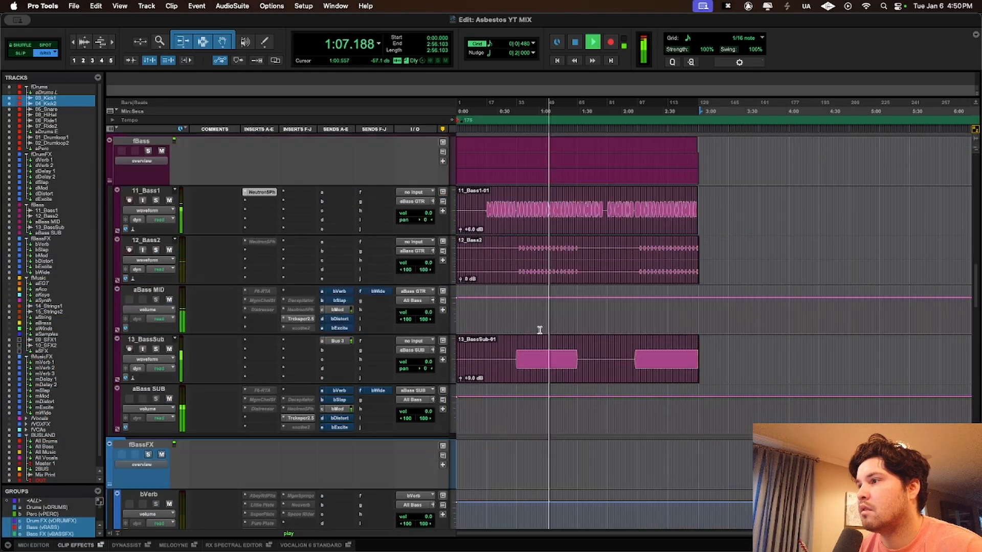
{"action": "scroll", "coordinate": [539, 330], "scroll_direction": "down", "scroll_amount": 20}
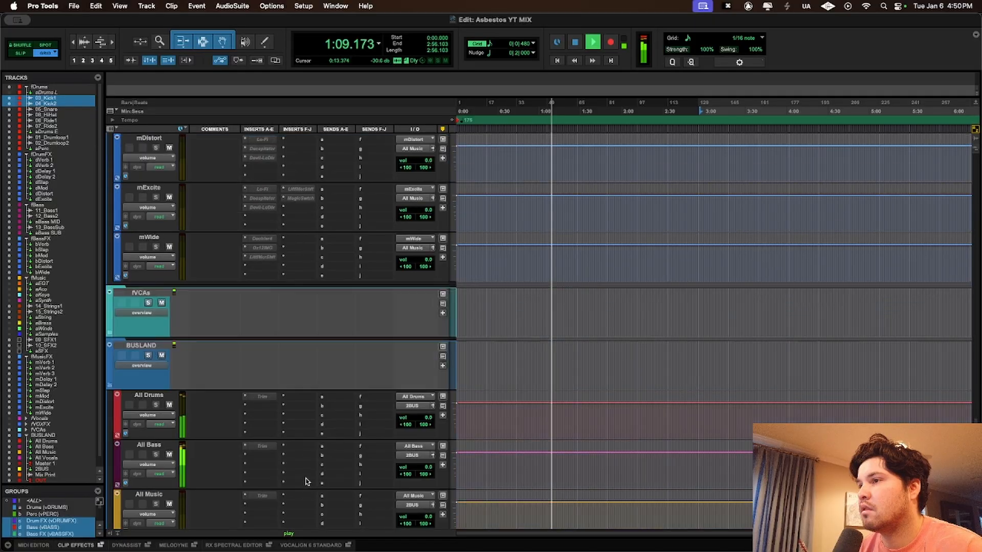
{"action": "scroll", "coordinate": [306, 481], "scroll_direction": "down", "scroll_amount": 5}
{"action": "key", "text": "space"}
{"action": "left_click", "coordinate": [302, 420]}
{"action": "key", "text": "space"}
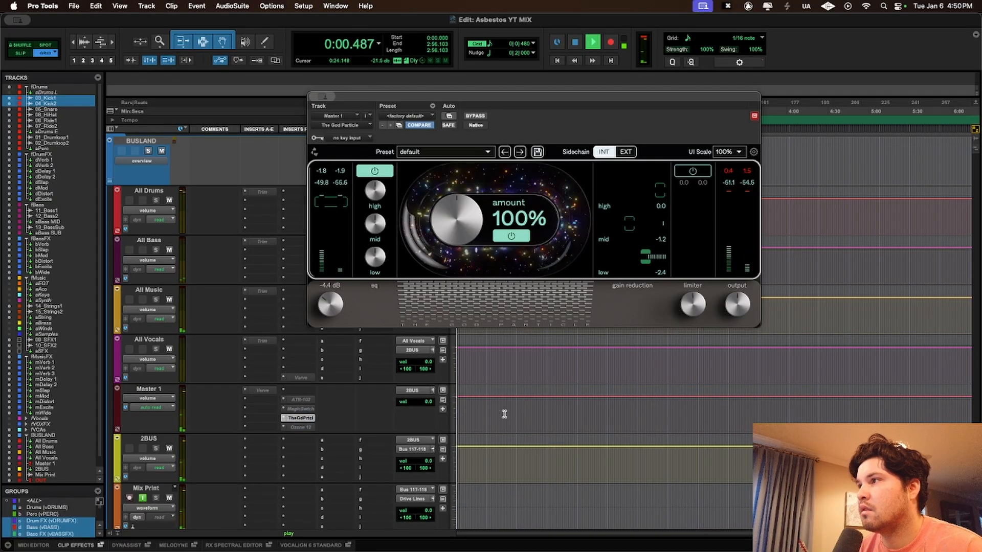
{"action": "left_click", "coordinate": [624, 406]}
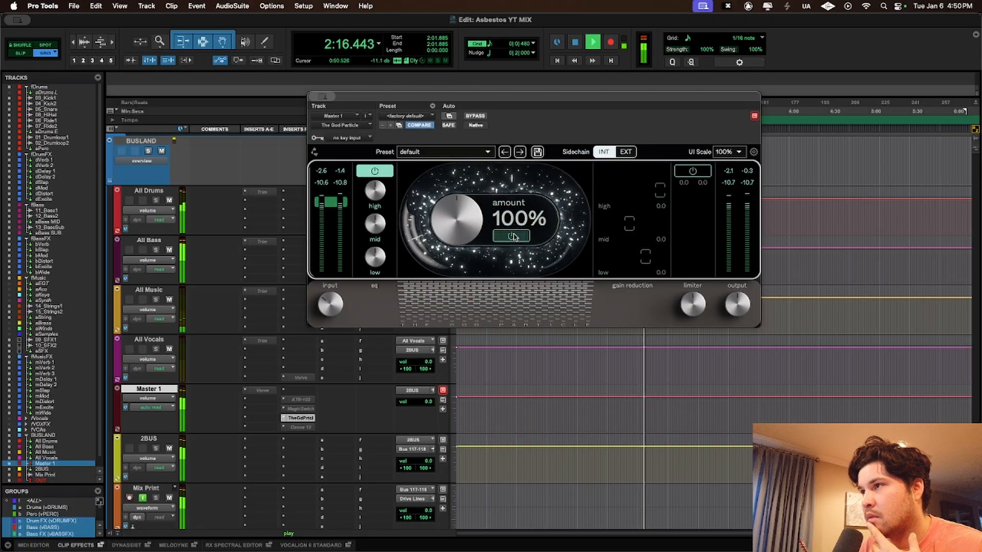
{"action": "left_click", "coordinate": [300, 419]}
{"action": "scroll", "coordinate": [304, 394], "scroll_direction": "up", "scroll_amount": 15}
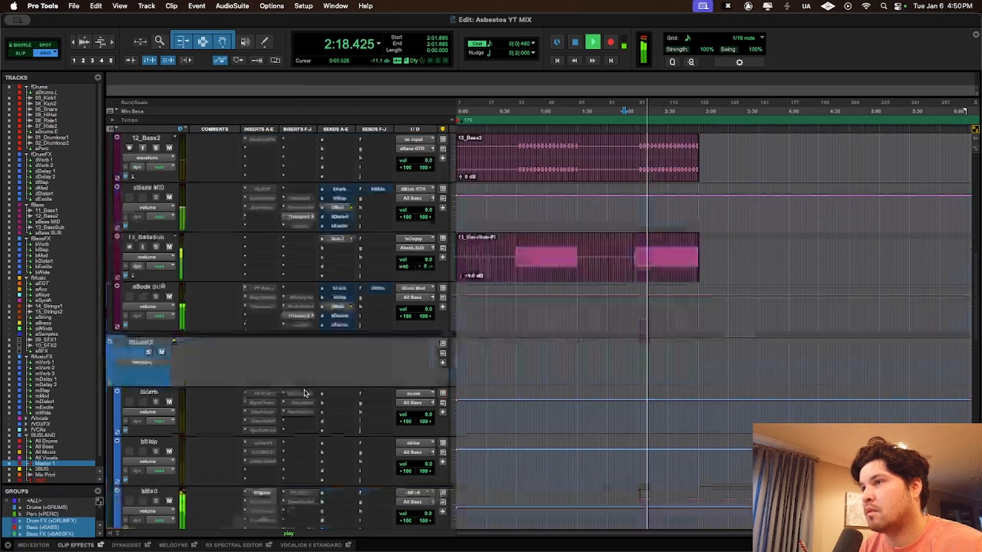
Stop playback and insert the stereo Flash plug-in in the last insert slot of the Snare track
{"action": "key", "text": "space"}
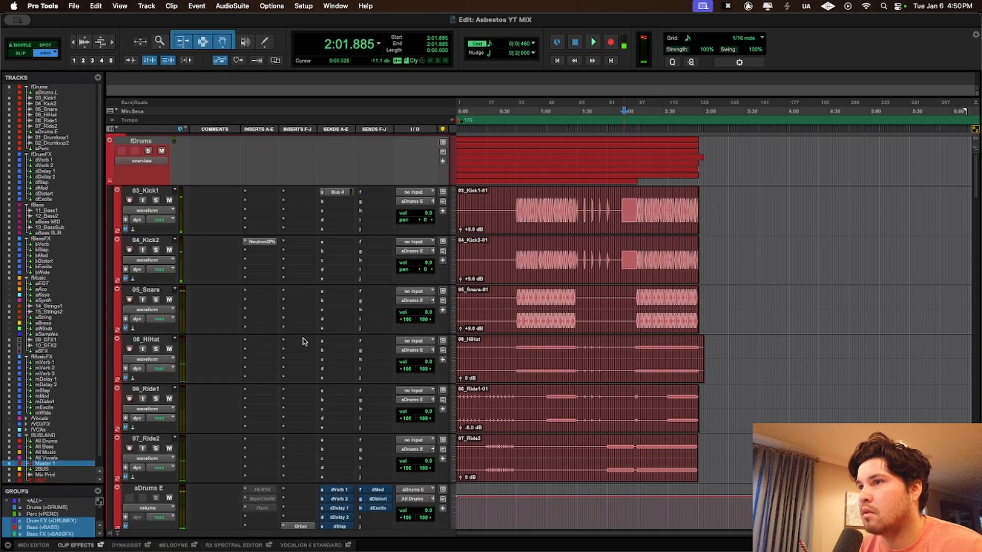
{"action": "left_click_drag", "start_coordinate": [284, 290], "coordinate": [246, 294]}
{"action": "left_click", "coordinate": [508, 317]}
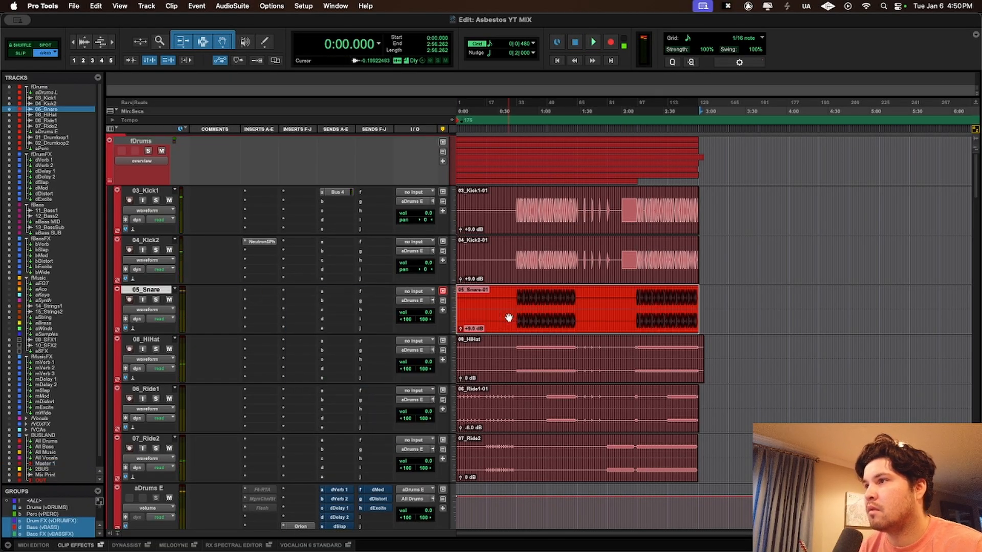
{"action": "left_click", "coordinate": [287, 326]}
{"action": "type", "text": "flas"}
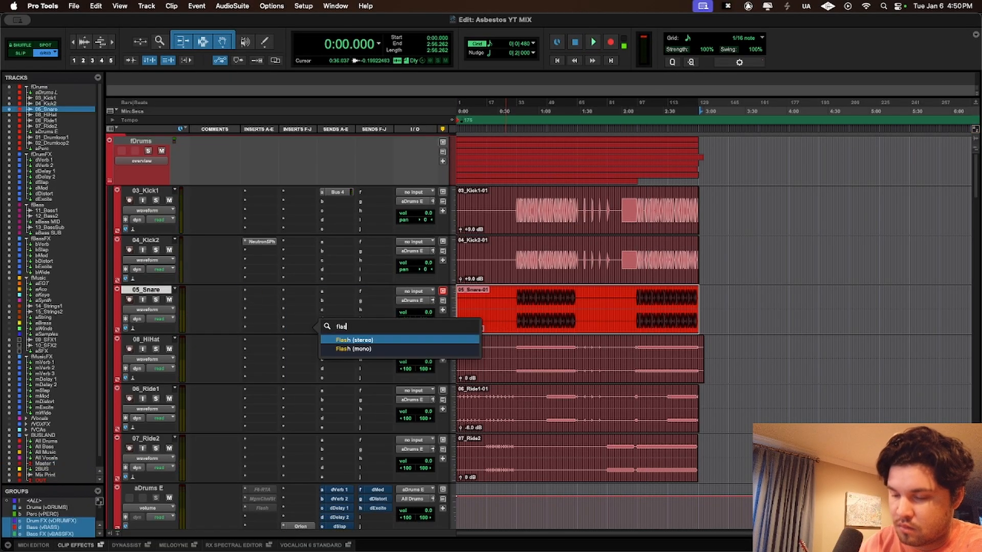
{"action": "key", "text": "Return"}
Play the mix from about 1:06.9, raise Flash's attack on the snare and set its output to -2.4 dB
{"action": "key", "text": "space"}
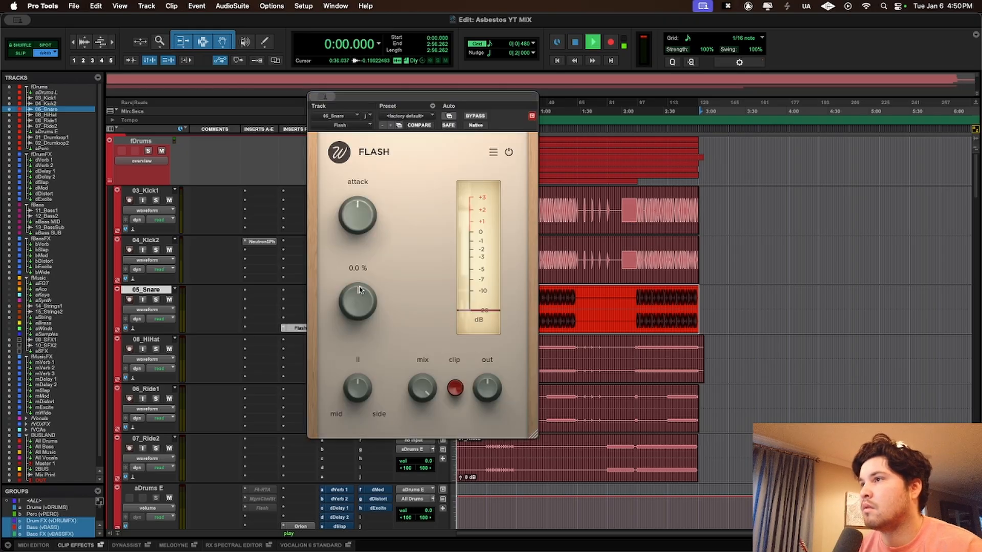
{"action": "left_click", "coordinate": [547, 298]}
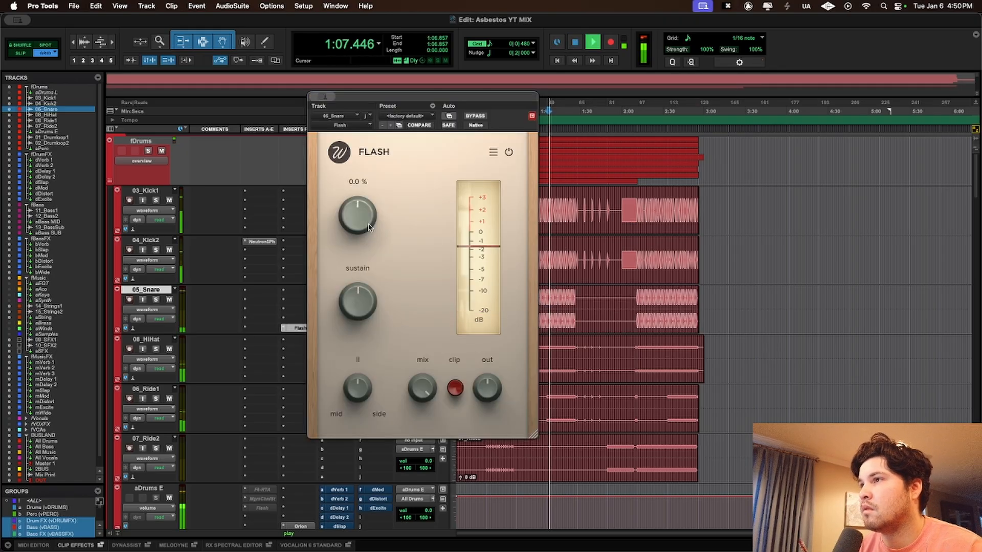
{"action": "left_click_drag", "start_coordinate": [357, 228], "coordinate": [360, 211]}
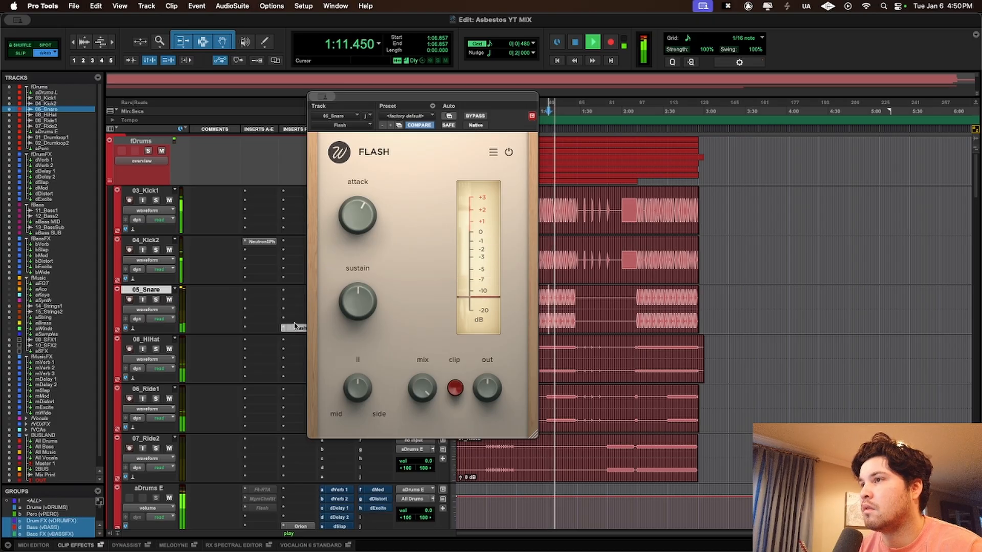
{"action": "mouse_move", "coordinate": [360, 398]}
{"action": "left_click_drag", "start_coordinate": [481, 388], "coordinate": [481, 394]}
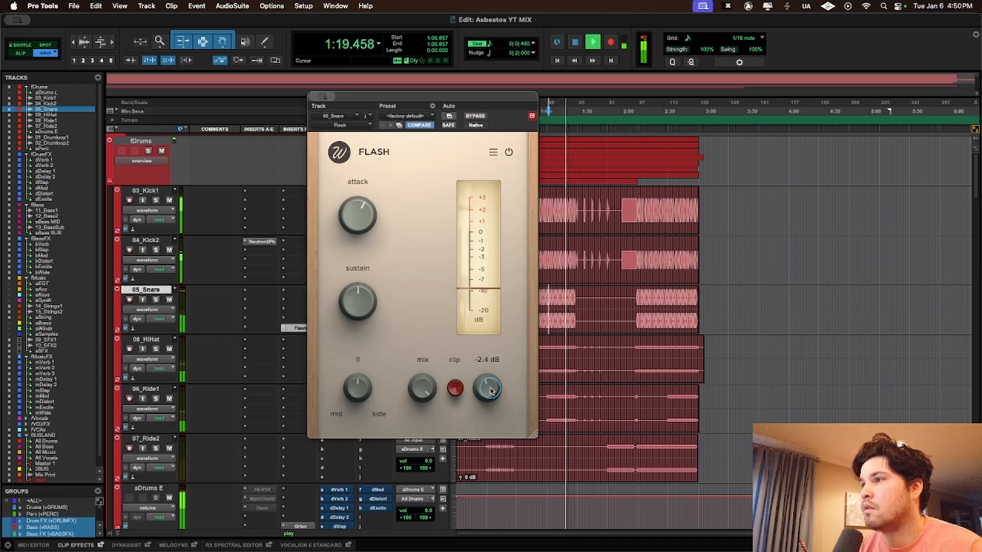
Compare the snare with Flash bypassed and active, and remove Flash from the Snare track
{"action": "left_click", "coordinate": [472, 116]}
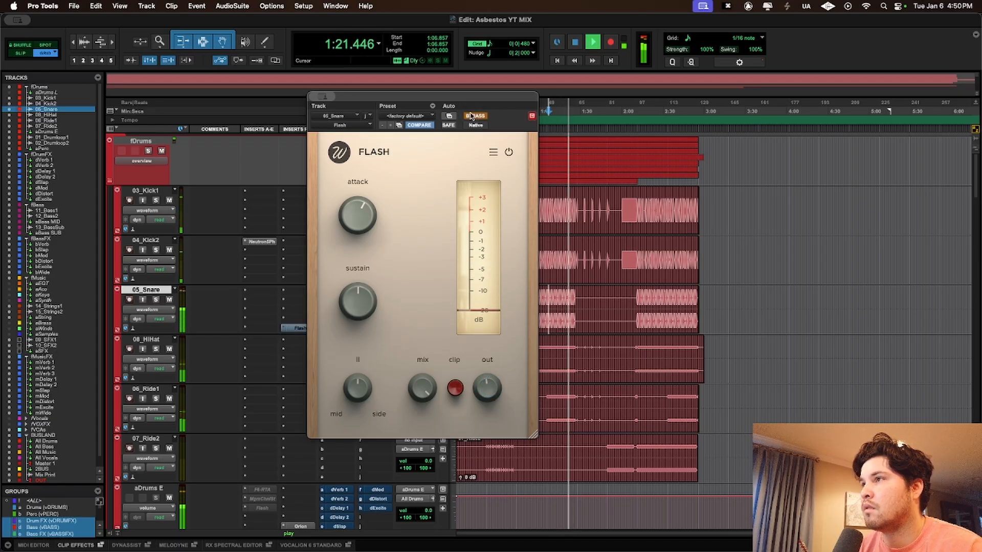
{"action": "left_click", "coordinate": [471, 116]}
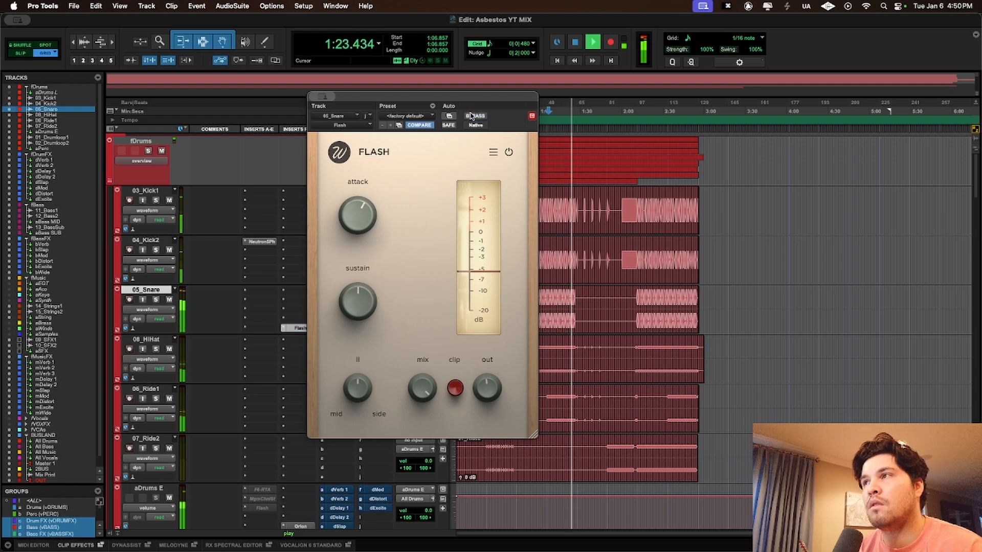
{"action": "left_click", "coordinate": [298, 329], "text": "ctrl+super"}
{"action": "left_click", "coordinate": [283, 328]}
{"action": "left_click", "coordinate": [313, 294]}
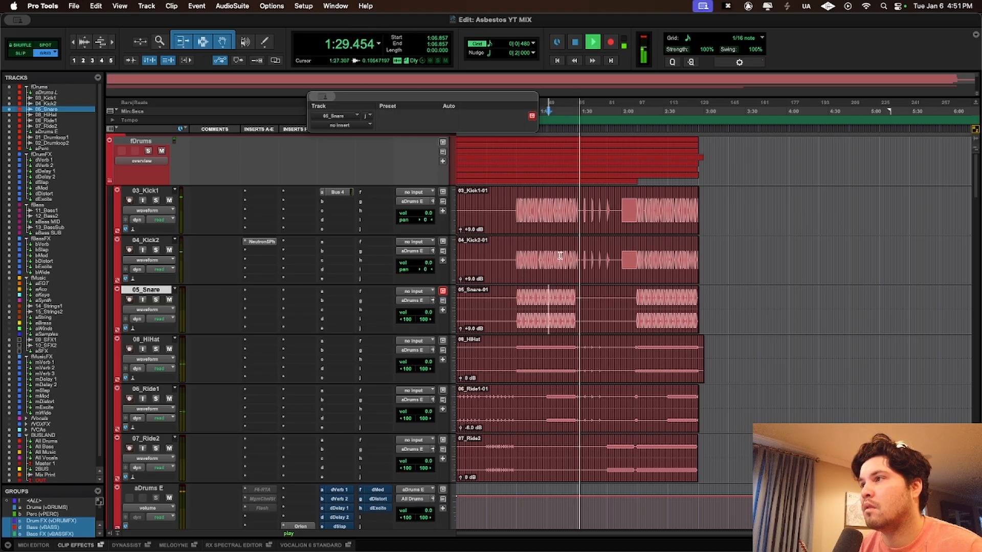
Play the mix from about 1:45.1 near the end of the SFX2 clip and deactivate The God Particle on Master 1
{"action": "scroll", "coordinate": [559, 271], "scroll_direction": "down", "scroll_amount": 10}
{"action": "scroll", "coordinate": [557, 280], "scroll_direction": "down", "scroll_amount": 15}
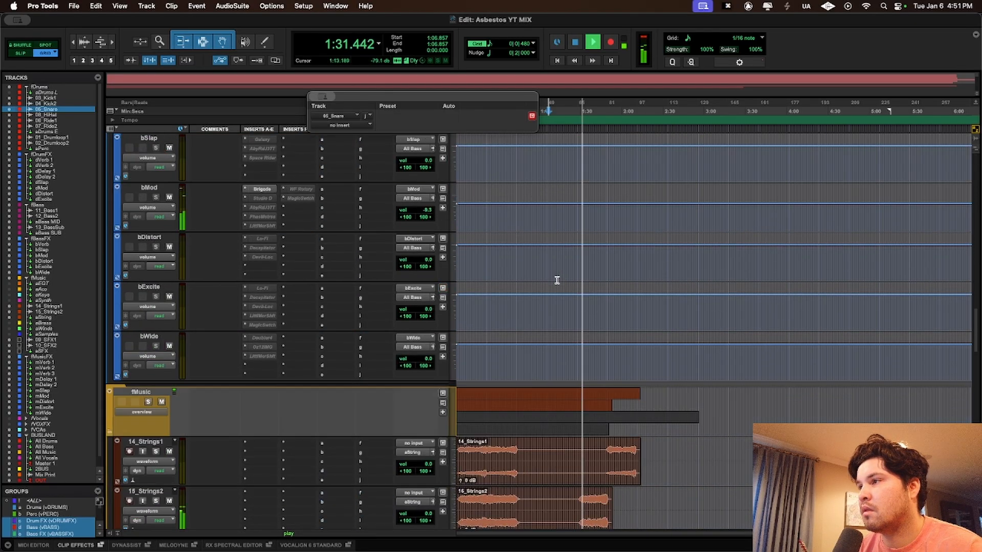
{"action": "scroll", "coordinate": [557, 281], "scroll_direction": "down", "scroll_amount": 3}
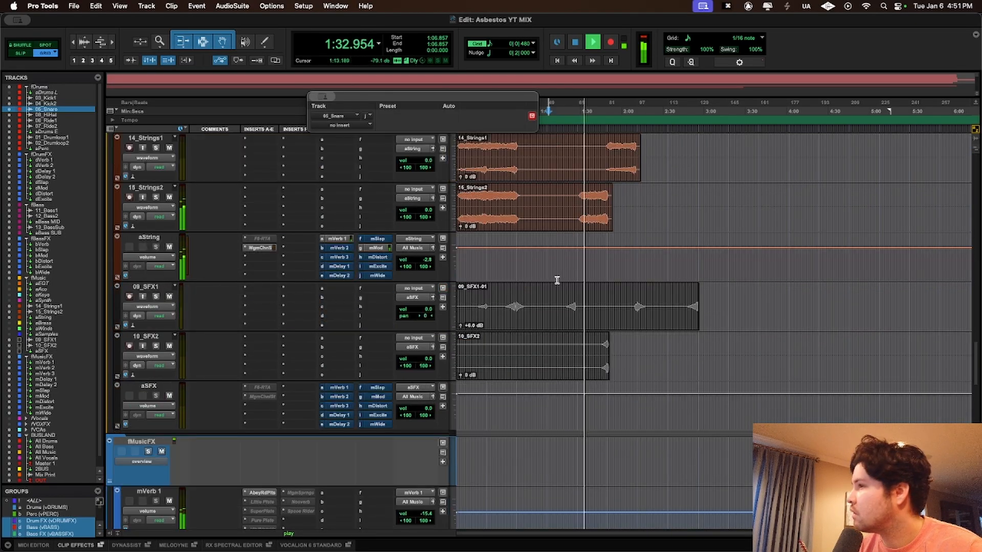
{"action": "left_click", "coordinate": [601, 338]}
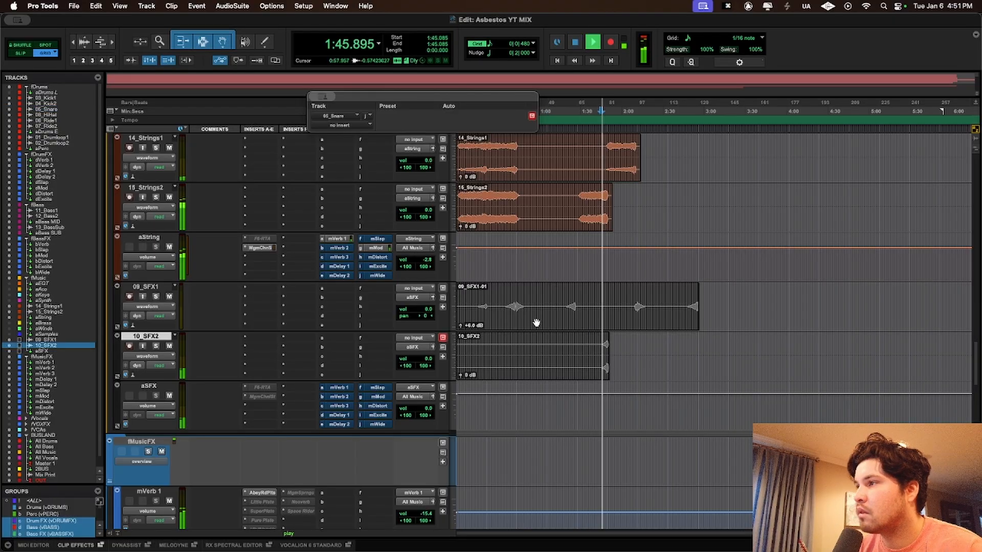
{"action": "scroll", "coordinate": [535, 322], "scroll_direction": "down", "scroll_amount": 20}
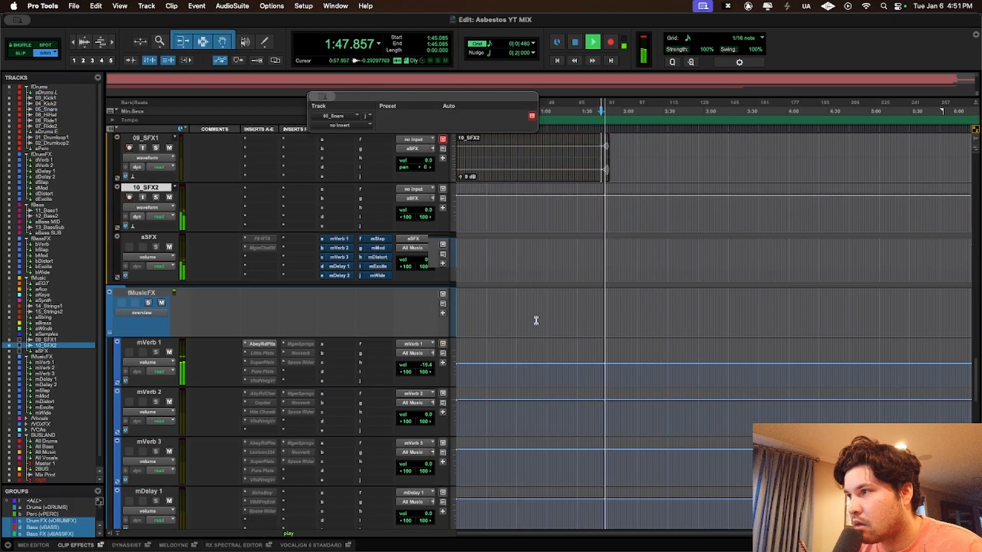
{"action": "left_click", "coordinate": [303, 314], "text": "ctrl+super"}
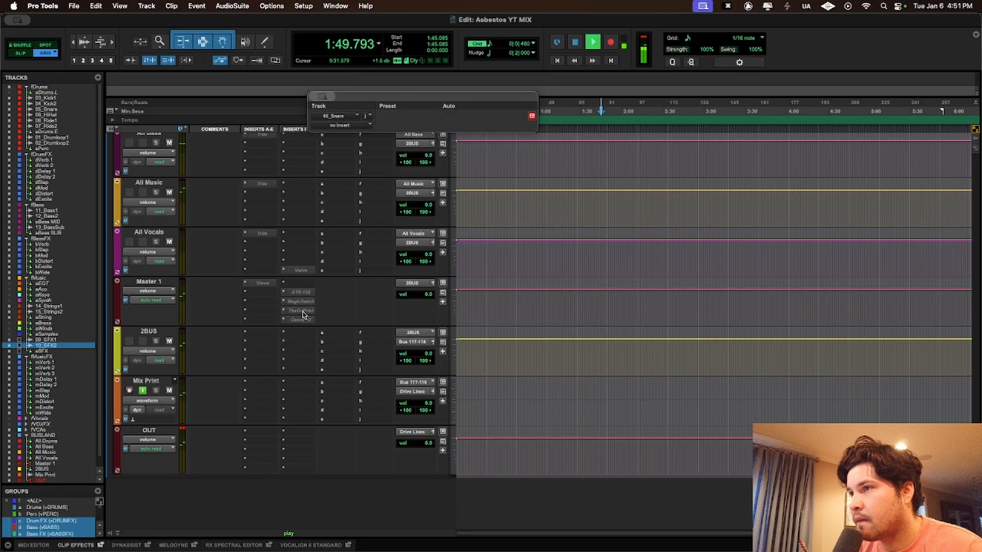
Audition the mix from about 1:46.3 and examine the effects, drum and bass clips around that section
{"action": "scroll", "coordinate": [631, 336], "scroll_direction": "up", "scroll_amount": 20}
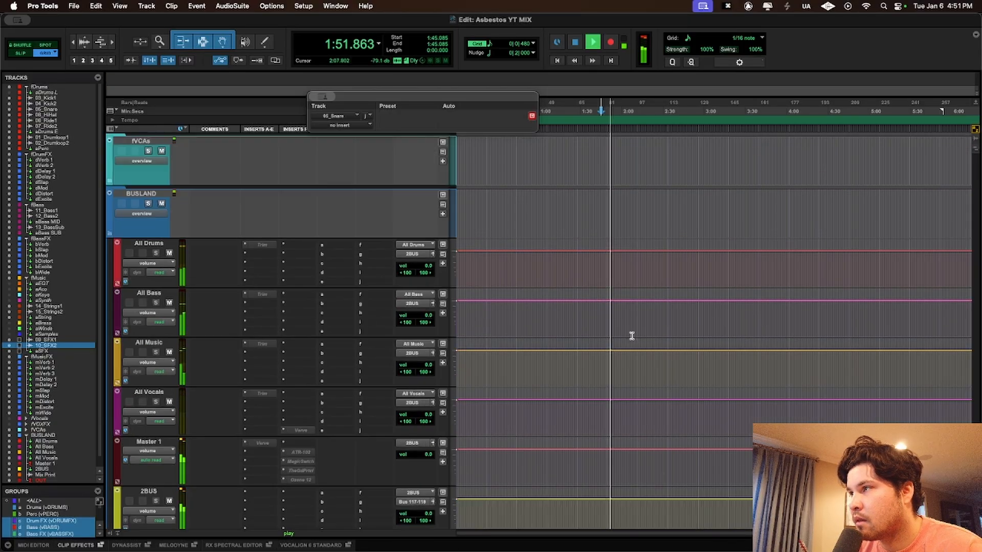
{"action": "key", "text": "space"}
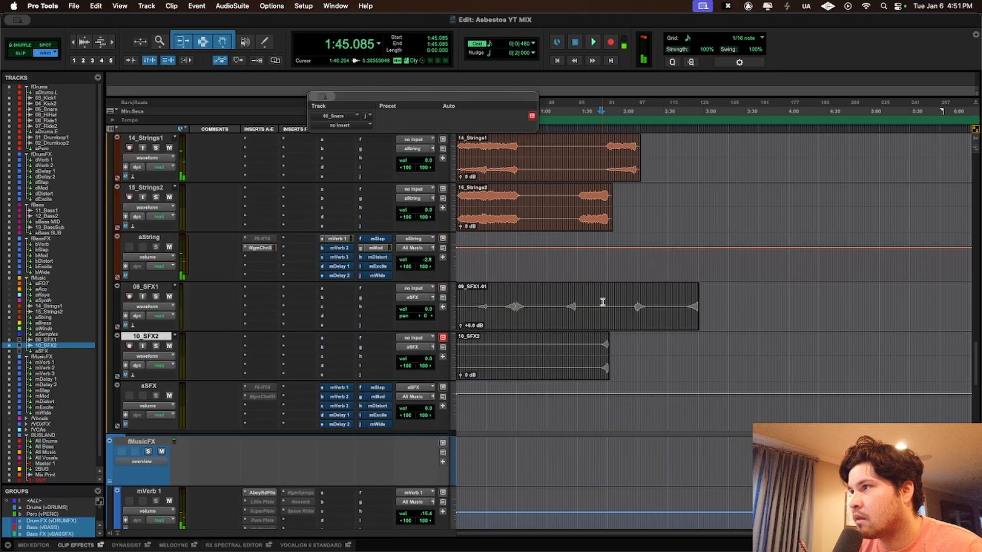
{"action": "left_click", "coordinate": [603, 303]}
{"action": "key", "text": "space"}
{"action": "key", "text": "t"}
{"action": "key", "text": "t"}
{"action": "key", "text": "t"}
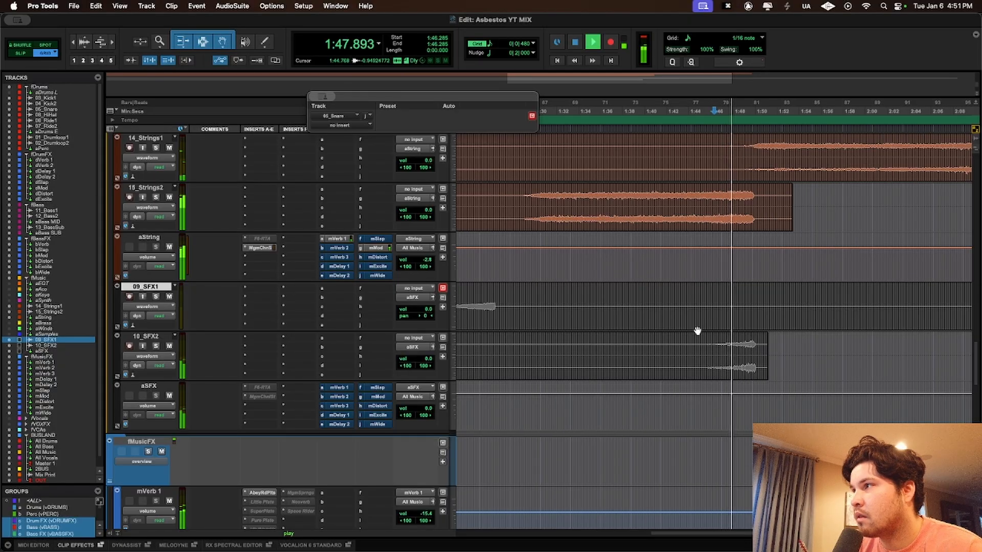
{"action": "scroll", "coordinate": [697, 330], "scroll_direction": "up", "scroll_amount": 15}
{"action": "scroll", "coordinate": [697, 330], "scroll_direction": "up", "scroll_amount": 10}
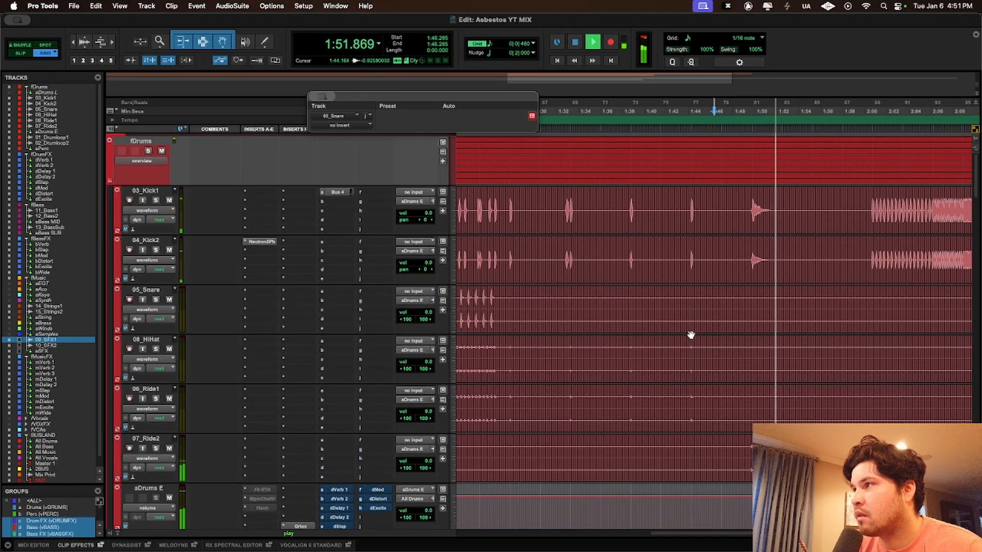
{"action": "scroll", "coordinate": [690, 335], "scroll_direction": "down", "scroll_amount": 15}
{"action": "key", "text": "r"}
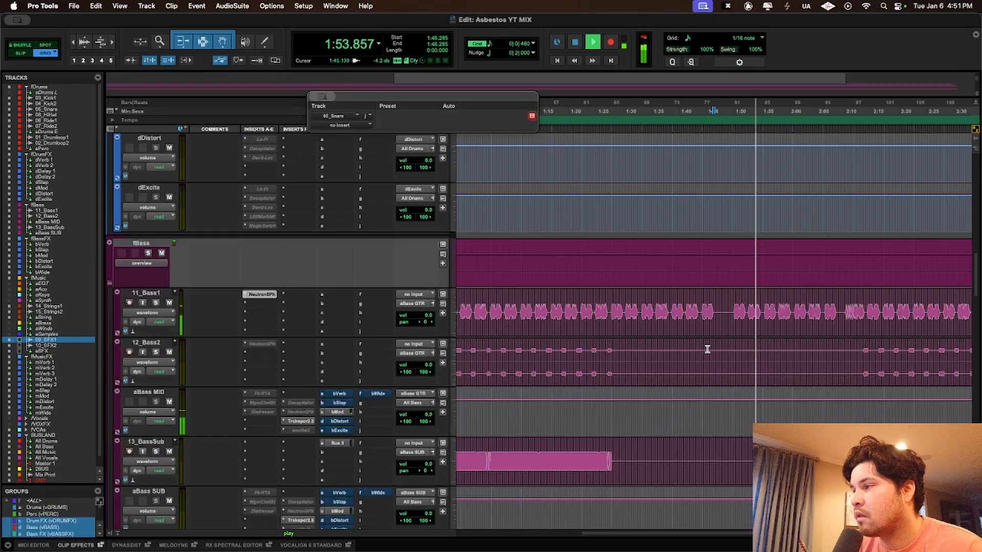
{"action": "scroll", "coordinate": [707, 349], "scroll_direction": "down", "scroll_amount": 20}
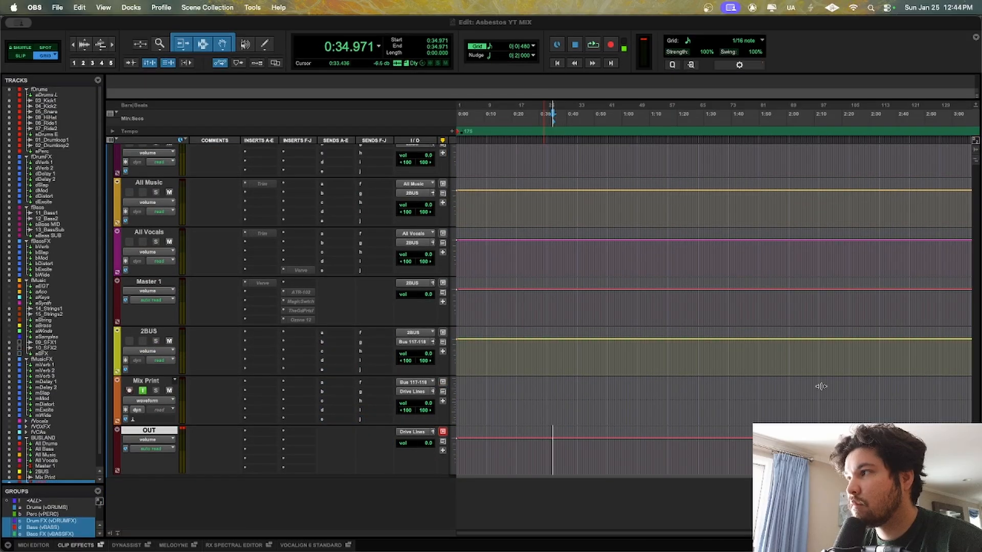
Play the mix from about 0:35.0, look over the music effects tracks and stop playback
{"action": "left_click", "coordinate": [606, 481]}
{"action": "key", "text": "space"}
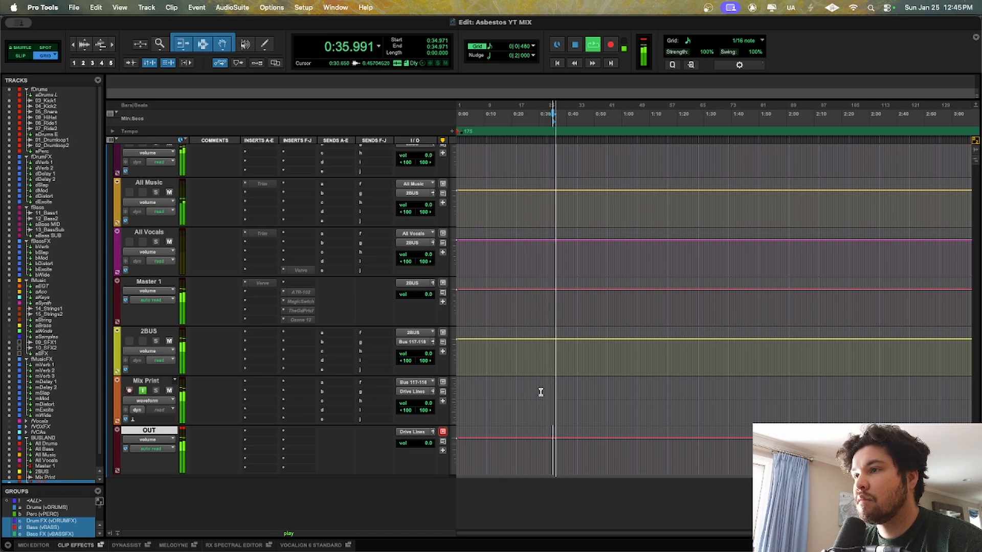
{"action": "scroll", "coordinate": [540, 404], "scroll_direction": "up", "scroll_amount": 10}
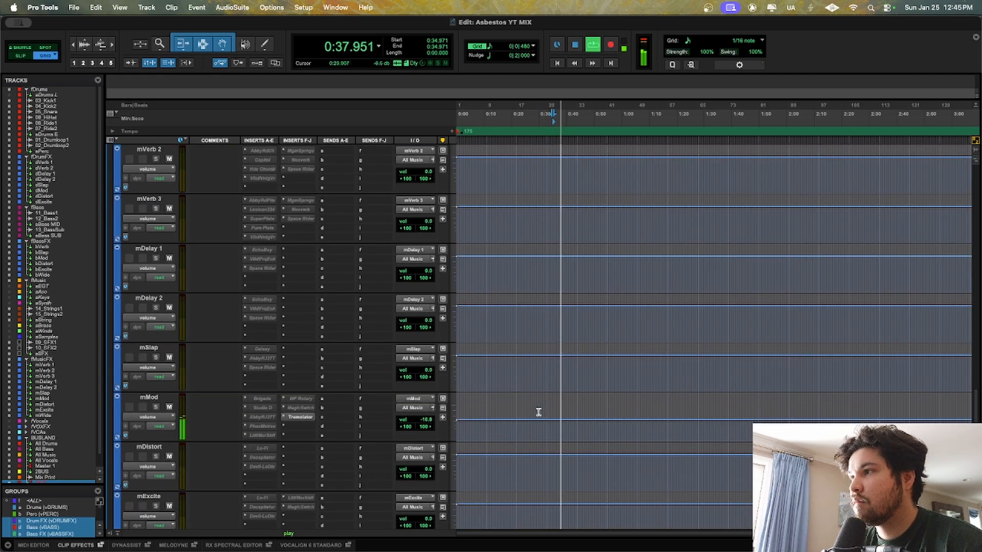
{"action": "scroll", "coordinate": [539, 413], "scroll_direction": "down", "scroll_amount": 5}
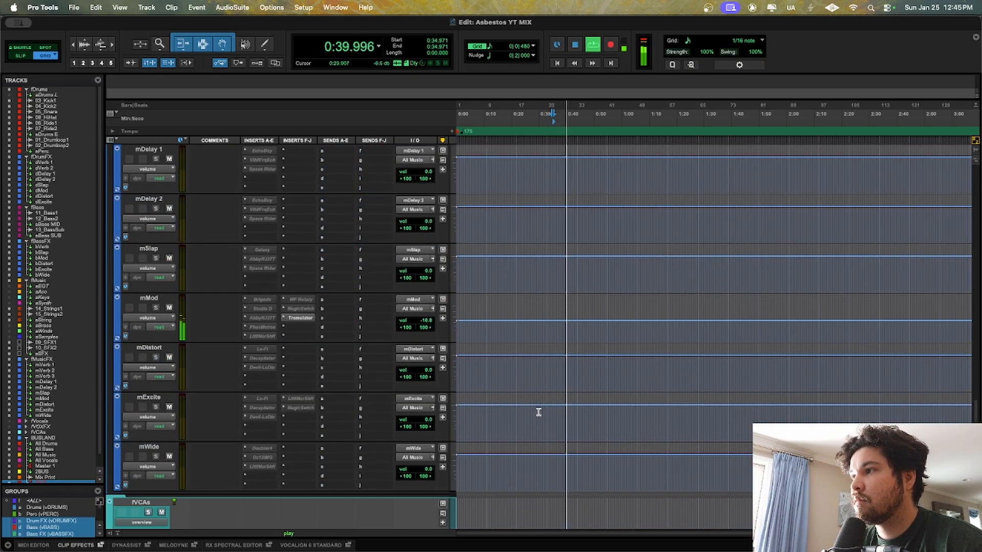
{"action": "key", "text": "space"}
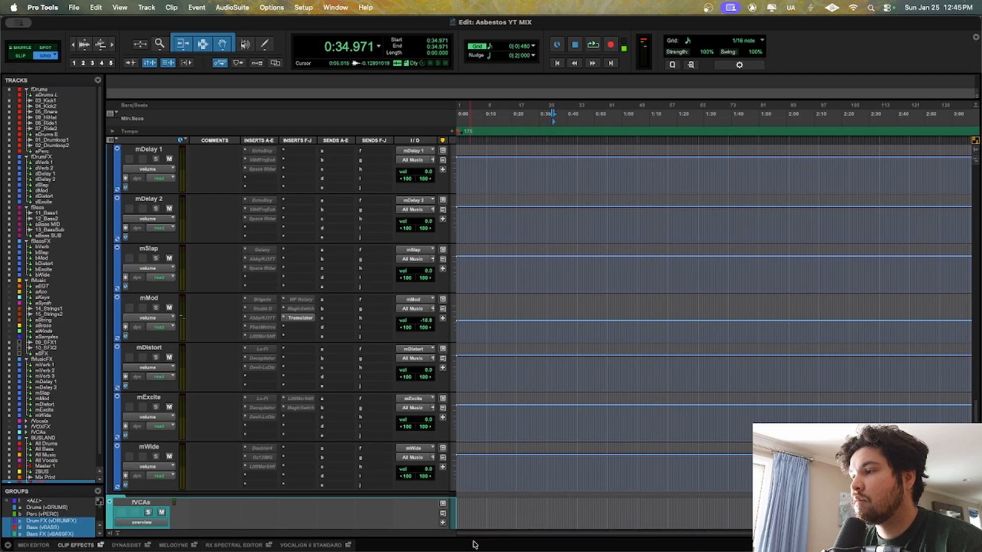
{"action": "mouse_move", "coordinate": [473, 545]}
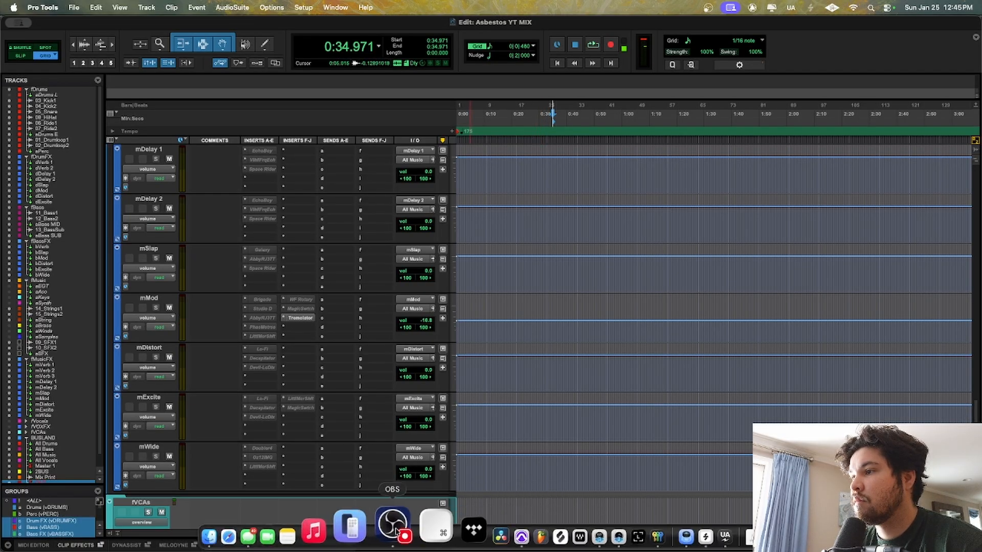
{"action": "left_click", "coordinate": [395, 529]}
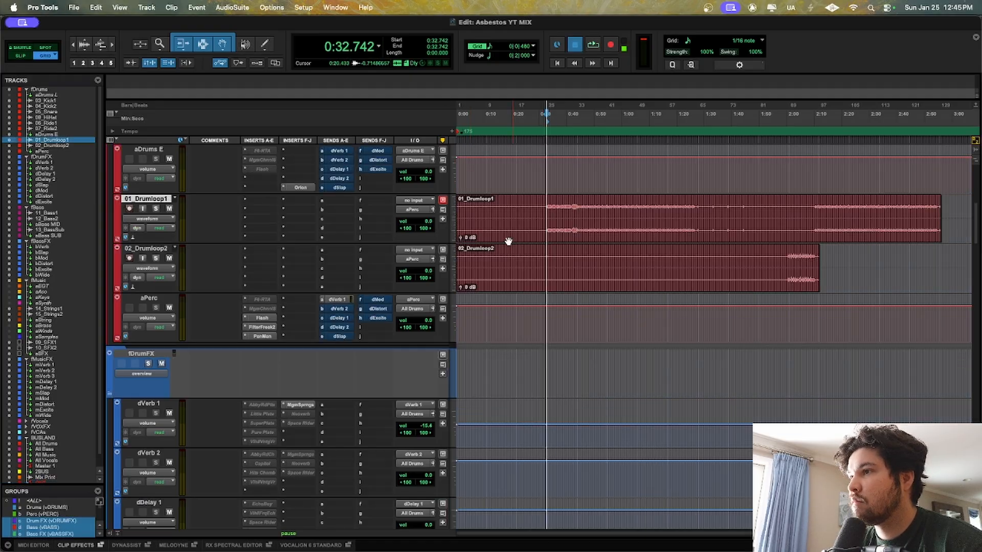
During playback from about 0:32.7, activate F6-RTA on aPerc, set its high-pass filter to about 60 Hz and close it
{"action": "key", "text": "space"}
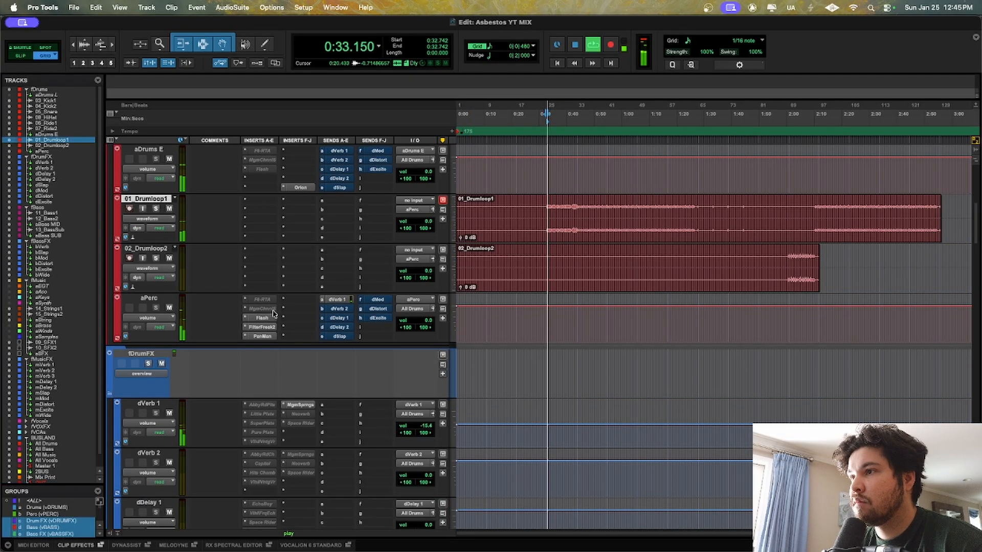
{"action": "left_click", "coordinate": [262, 299]}
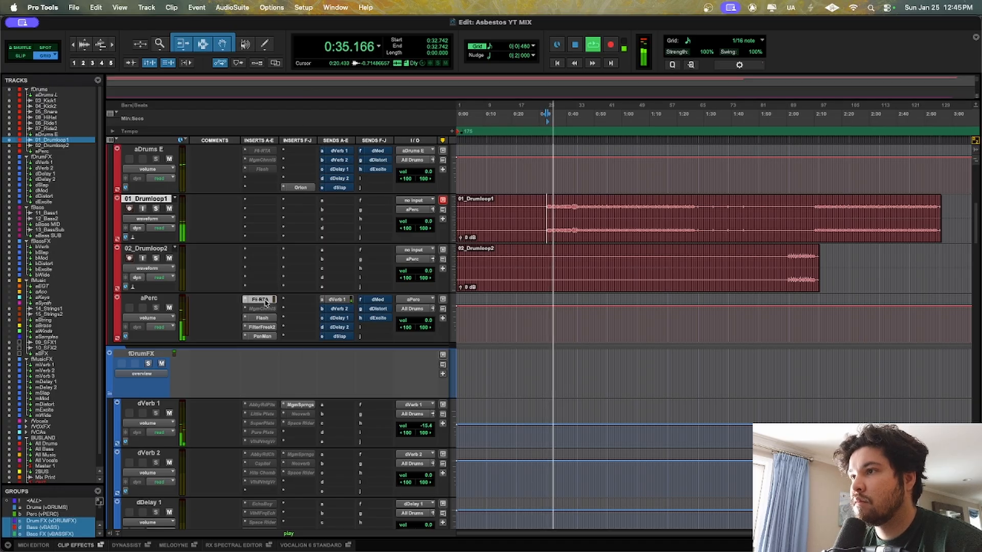
{"action": "left_click_drag", "start_coordinate": [346, 255], "coordinate": [402, 252]}
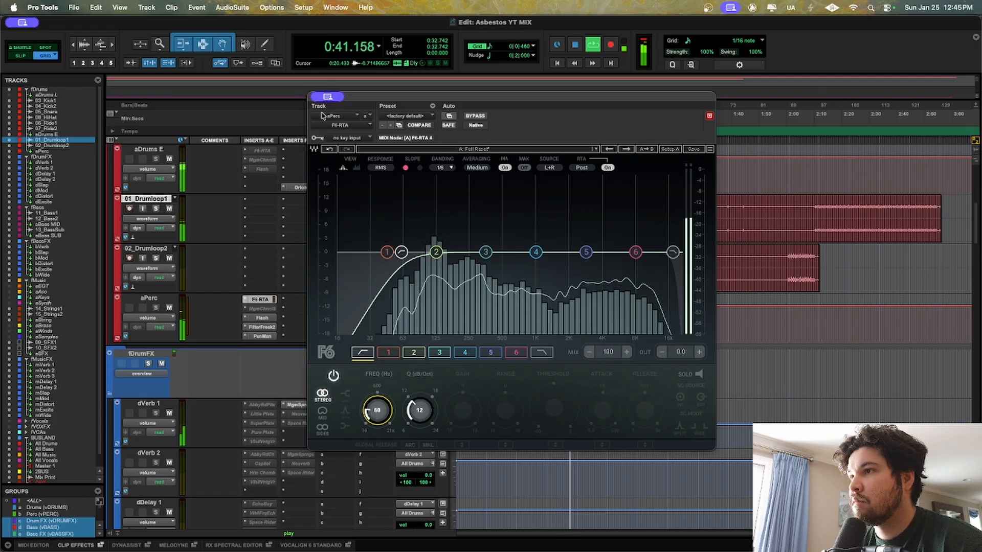
{"action": "left_click", "coordinate": [269, 299]}
Lower the Bass2 track volume to -2.6 dB during playback
{"action": "scroll", "coordinate": [365, 319], "scroll_direction": "down", "scroll_amount": 8}
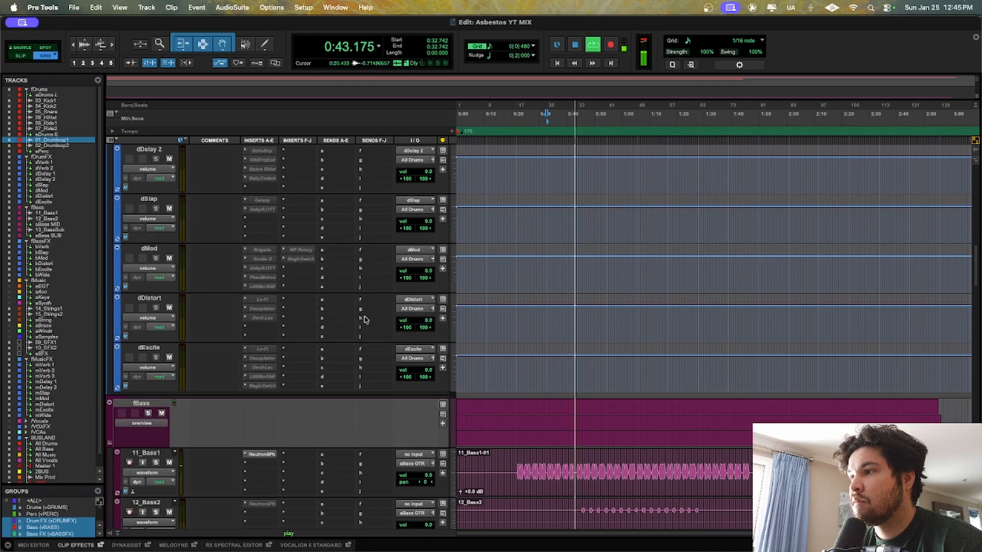
{"action": "scroll", "coordinate": [364, 320], "scroll_direction": "down", "scroll_amount": 4}
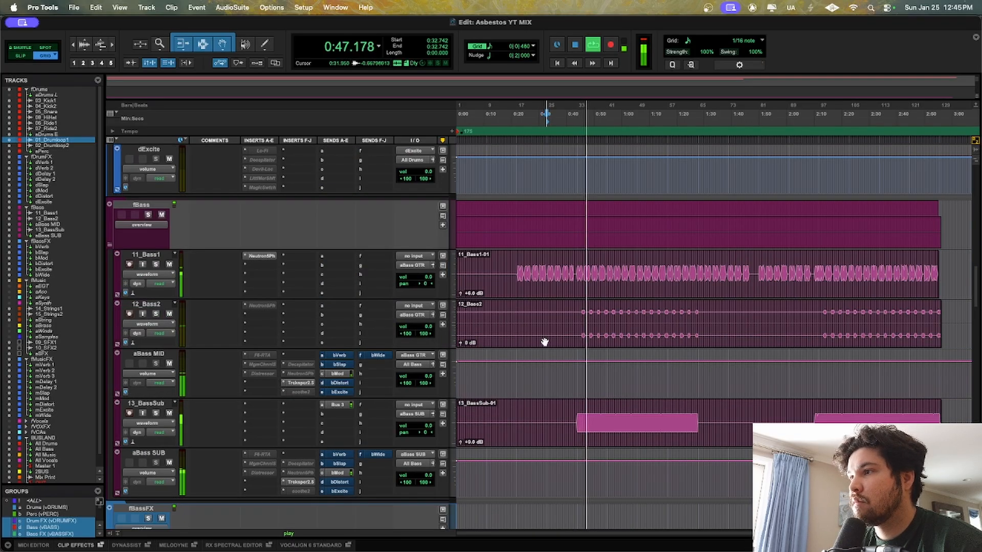
{"action": "scroll", "coordinate": [427, 323], "scroll_direction": "down", "scroll_amount": 1}
{"action": "left_click_drag", "start_coordinate": [429, 277], "coordinate": [443, 300]}
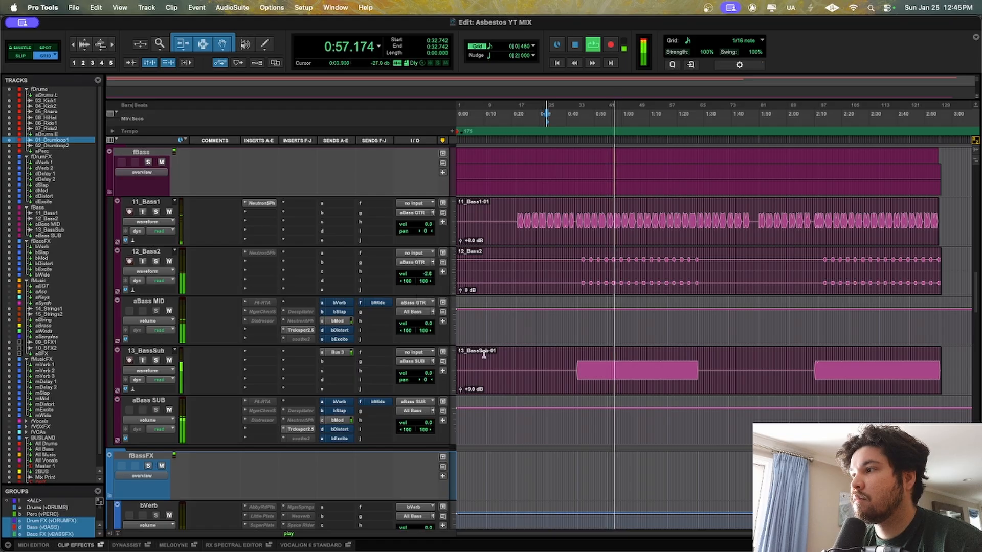
Lower the clip gain of the BassSub clip to +6.0 dB during playback
{"action": "left_click", "coordinate": [486, 387]}
{"action": "key", "text": "ctrl+shift+Down"}
{"action": "key", "text": "ctrl+shift+Down"}
{"action": "key", "text": "ctrl+shift+Down"}
{"action": "key", "text": "ctrl+shift+Down"}
{"action": "key", "text": "ctrl+shift+Down"}
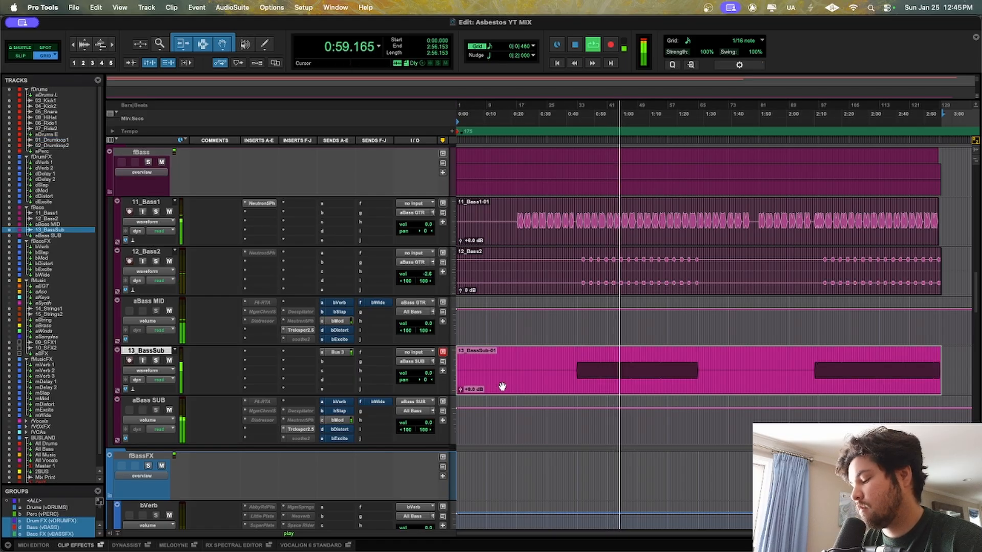
{"action": "key", "text": "ctrl+shift+Down"}
{"action": "key", "text": "ctrl+shift+Down"}
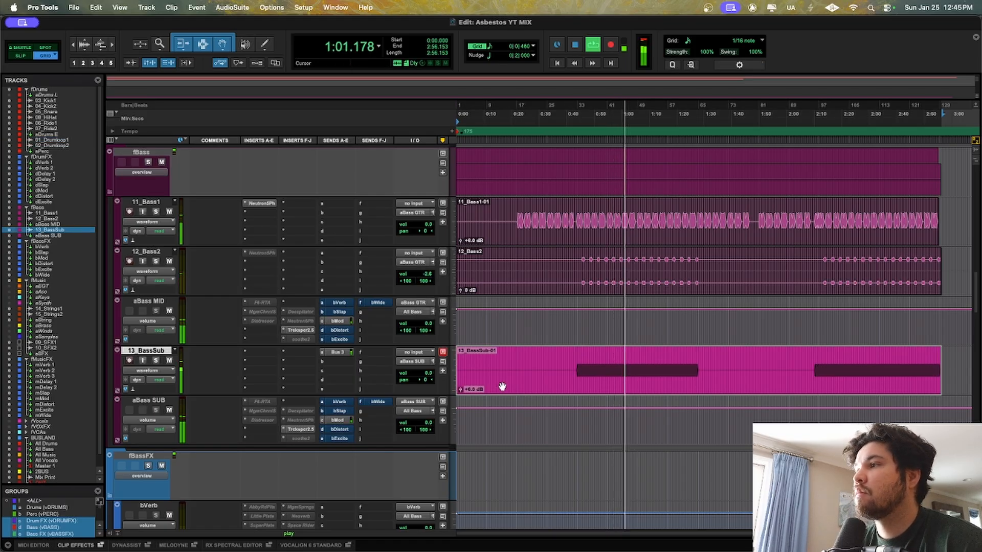
Set the playback start to 0:51.428 and compare the Kick1 and Kick2 tracks soloed and in the full mix
{"action": "left_click", "coordinate": [594, 362]}
{"action": "scroll", "coordinate": [328, 317], "scroll_direction": "up", "scroll_amount": 15}
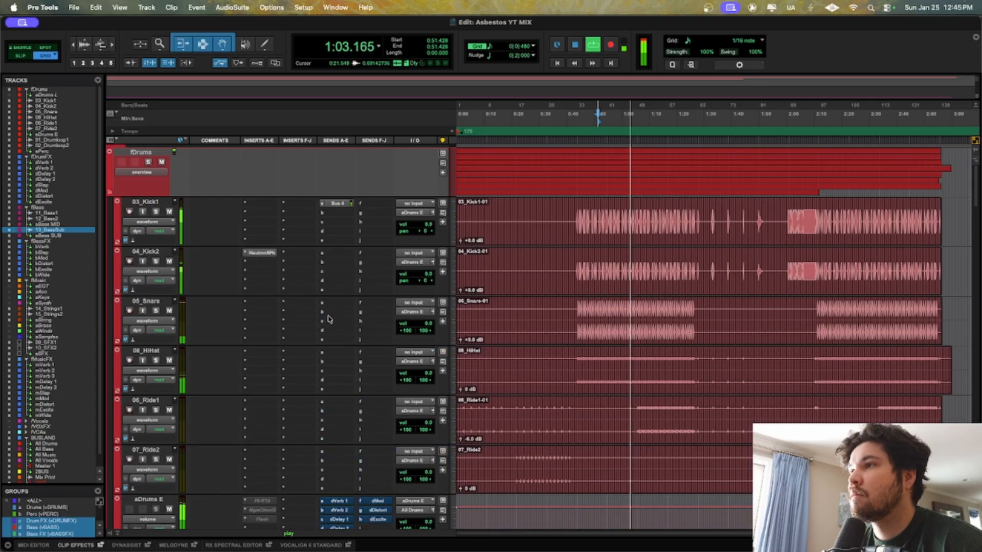
{"action": "left_click", "coordinate": [158, 212]}
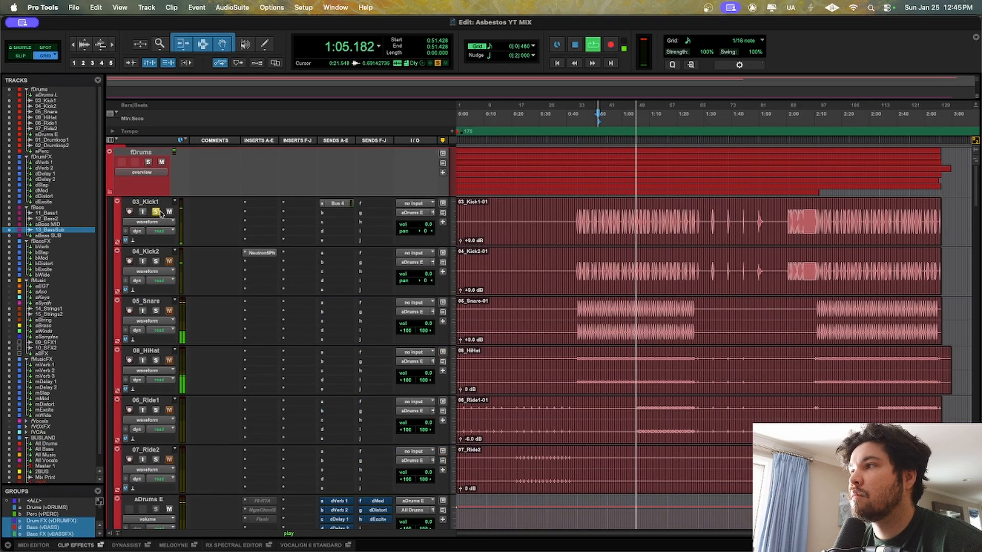
{"action": "left_click", "coordinate": [155, 262]}
{"action": "left_click", "coordinate": [156, 212]}
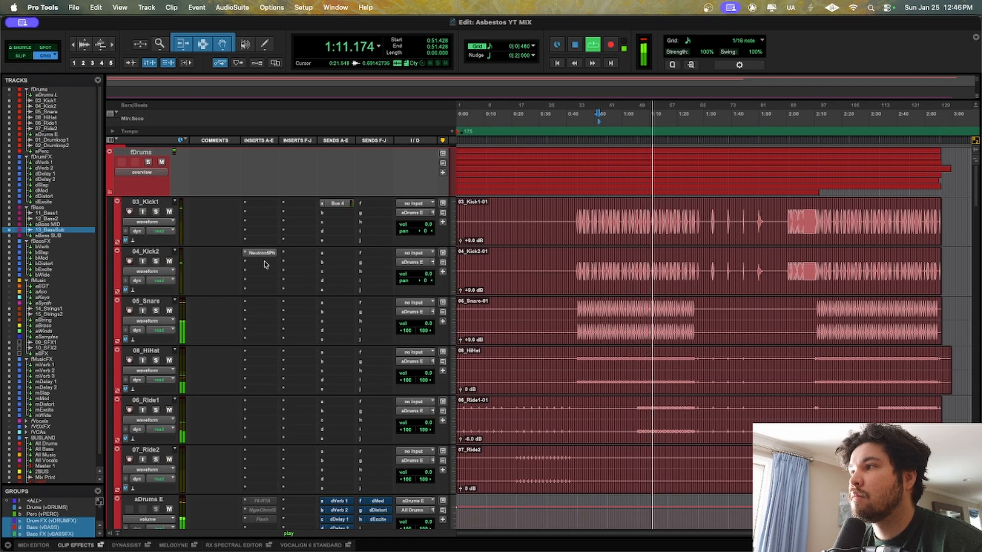
{"action": "left_click", "coordinate": [156, 212]}
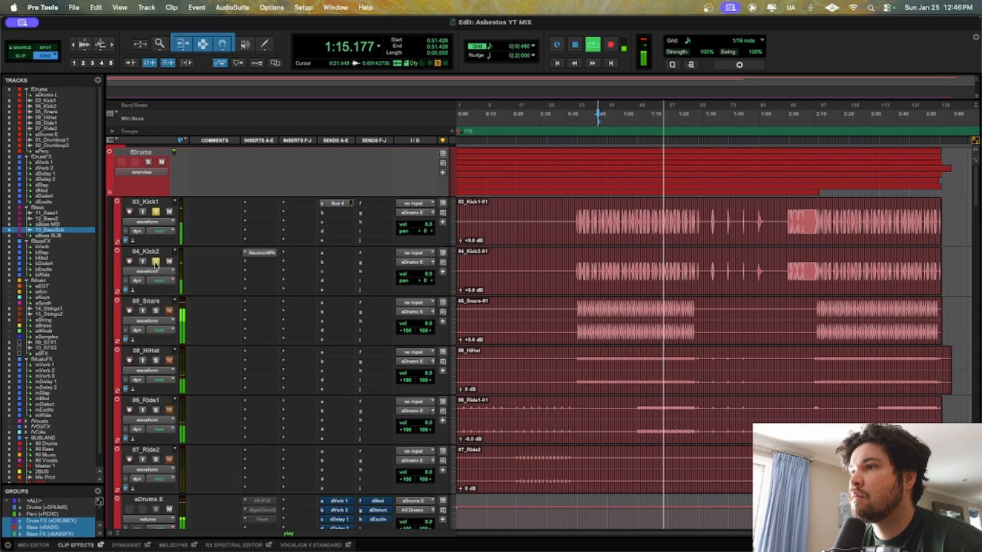
{"action": "left_click", "coordinate": [156, 262]}
{"action": "left_click", "coordinate": [156, 262]}
{"action": "key", "text": "space"}
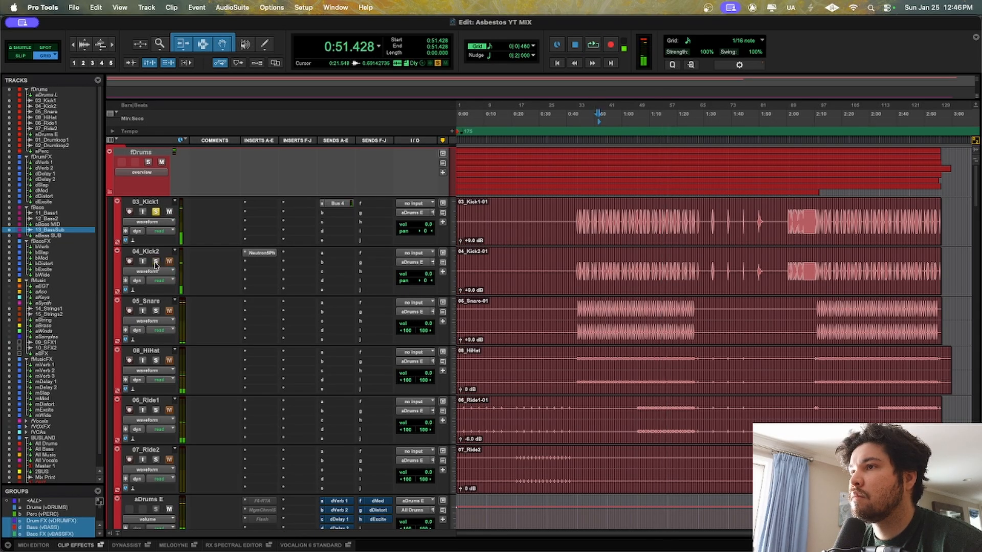
{"action": "key", "text": "space"}
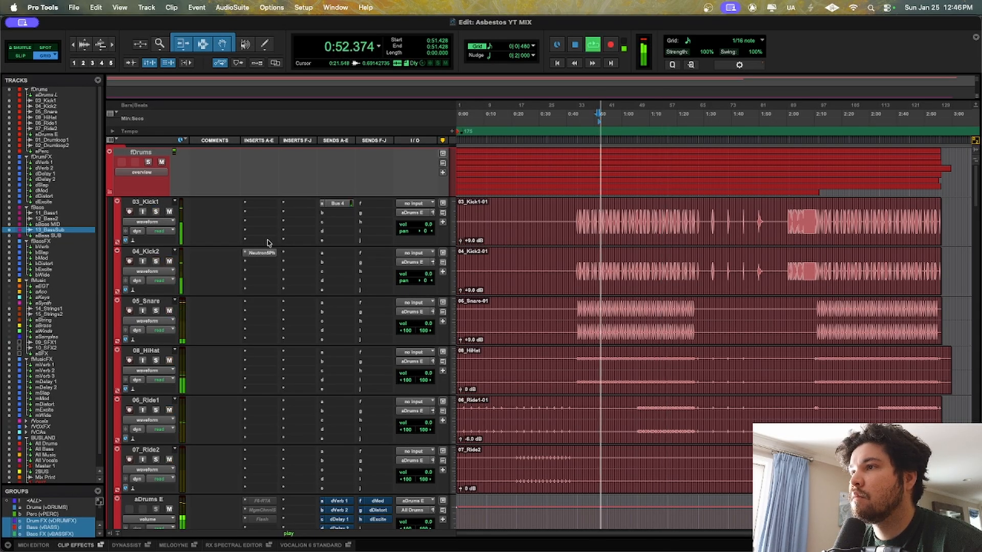
{"action": "key", "text": "space"}
Find the Nectar 4 Saturation (mono) plug-in and insert it on the Kick1 track
{"action": "left_click", "coordinate": [253, 203]}
{"action": "left_click", "coordinate": [295, 224]}
{"action": "type", "text": "neut"}
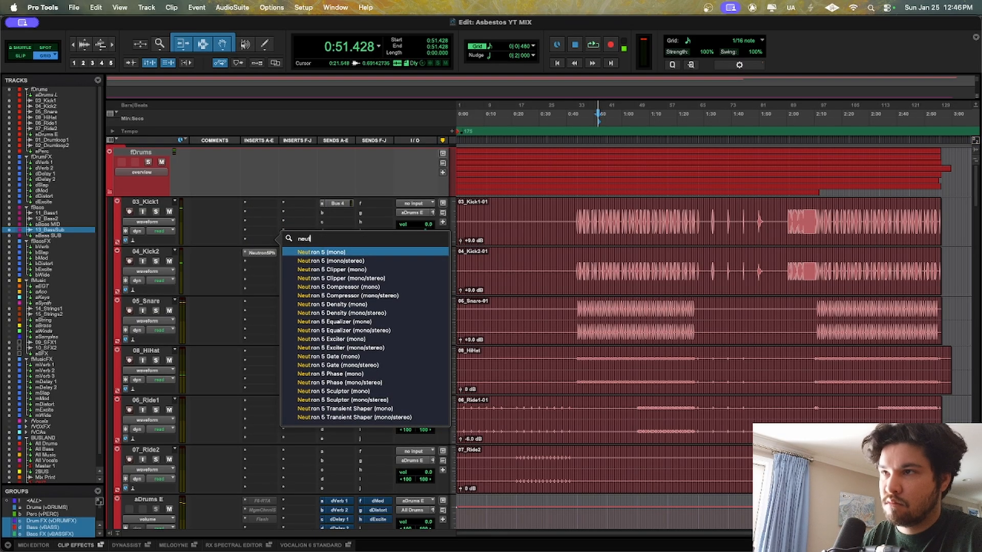
{"action": "type", "text": "ron sat"}
{"action": "key", "text": "BackSpace"}
{"action": "key", "text": "BackSpace"}
{"action": "key", "text": "BackSpace"}
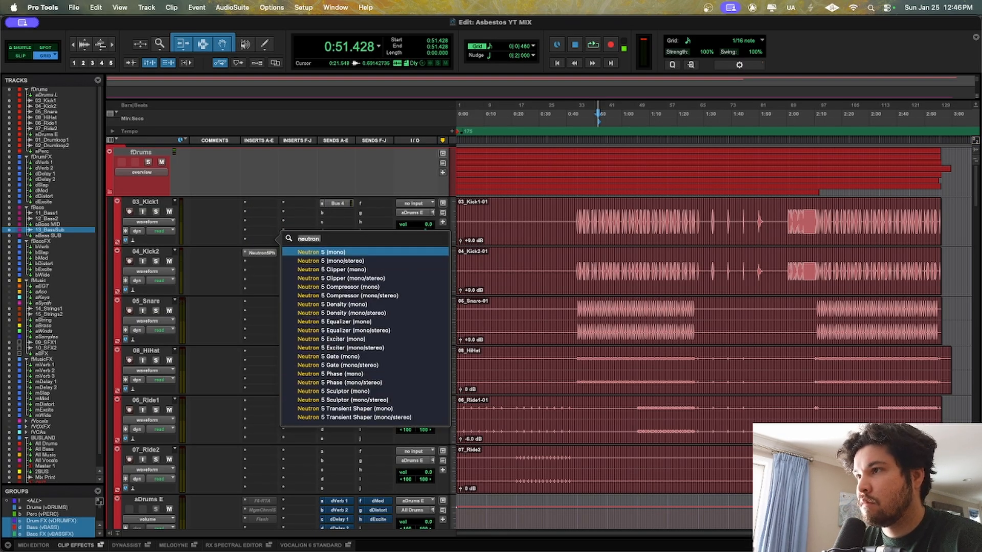
{"action": "key", "text": "BackSpace"}
{"action": "key", "text": "BackSpace"}
{"action": "key", "text": "BackSpace"}
{"action": "key", "text": "BackSpace"}
{"action": "key", "text": "BackSpace"}
{"action": "key", "text": "BackSpace"}
{"action": "key", "text": "BackSpace"}
{"action": "type", "text": "sat"}
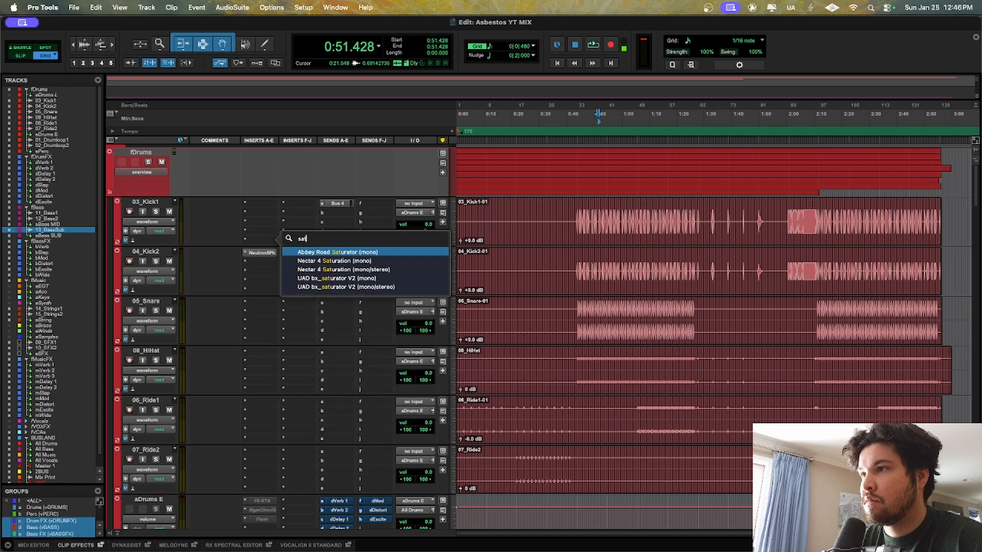
{"action": "key", "text": "Down"}
{"action": "key", "text": "Return"}
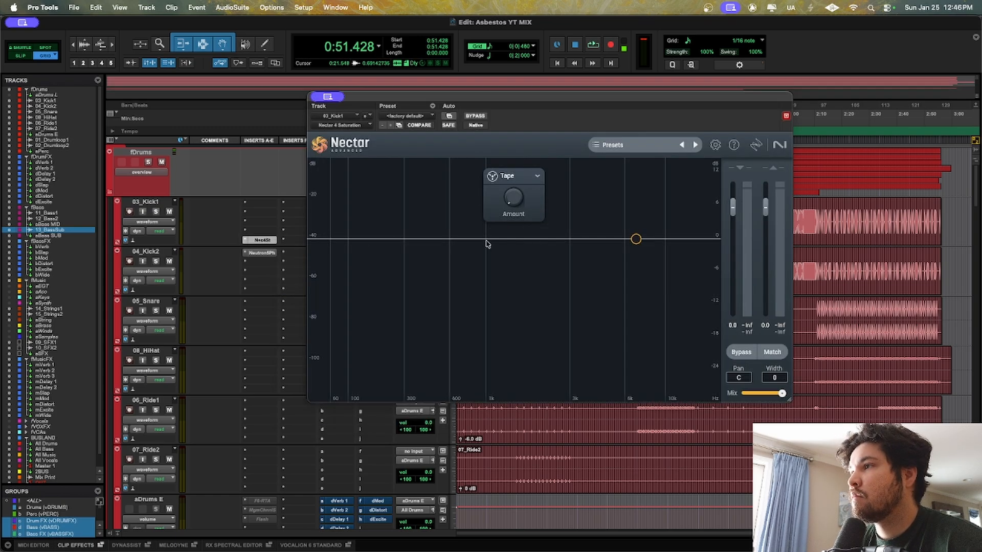
Remove the Nectar 4 Saturation insert from the Kick1 track
{"action": "right_click", "coordinate": [262, 240]}
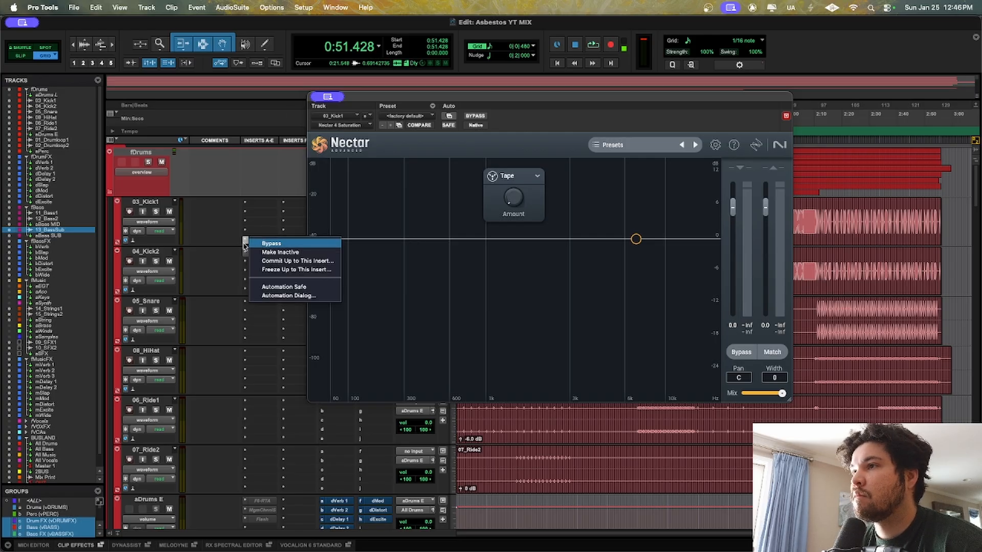
{"action": "left_click", "coordinate": [245, 244]}
{"action": "left_click", "coordinate": [245, 241]}
{"action": "left_click", "coordinate": [268, 206]}
Insert Neutron 5 Compressor (mono) on Kick1, split it into two bands, lower the crossover and select the low band
{"action": "left_click", "coordinate": [258, 244]}
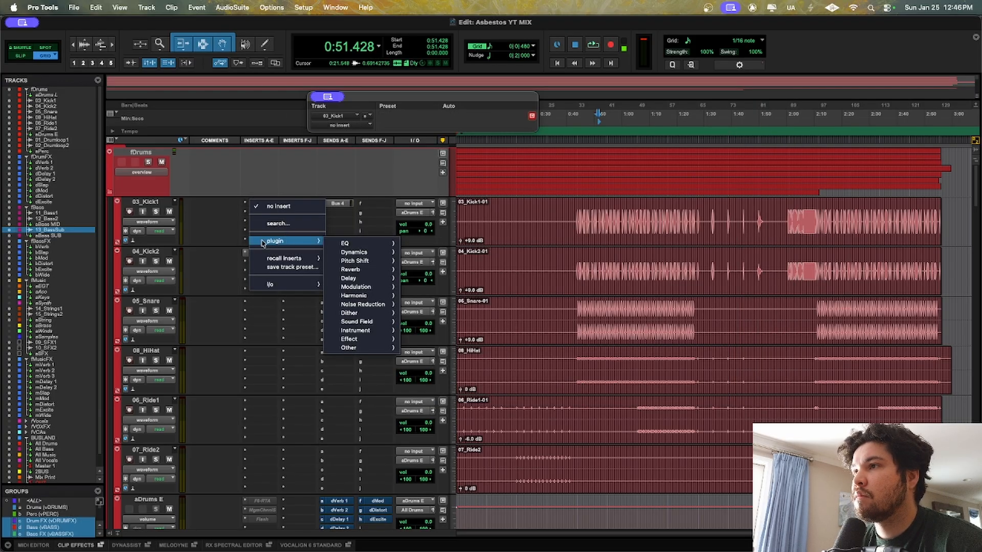
{"action": "type", "text": "neutron"}
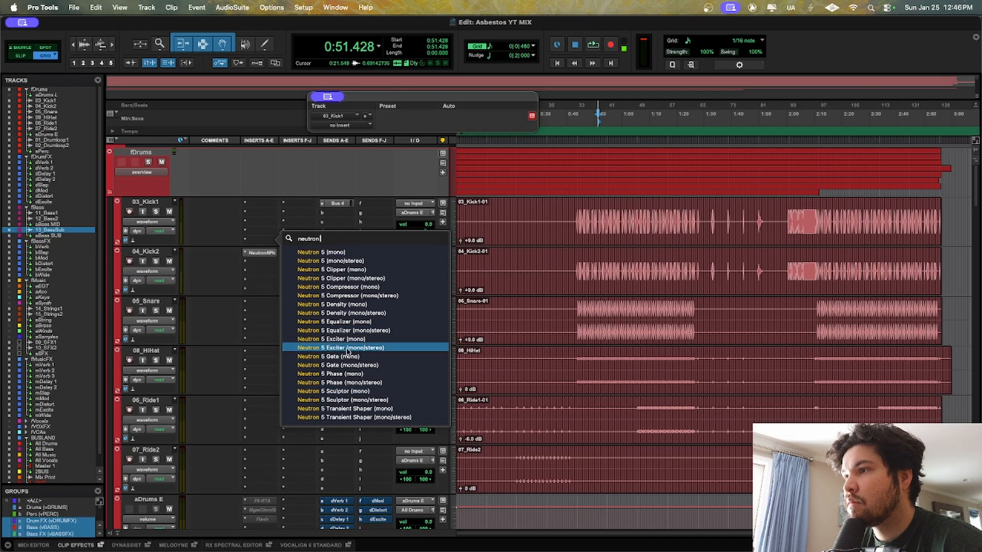
{"action": "left_click", "coordinate": [377, 287]}
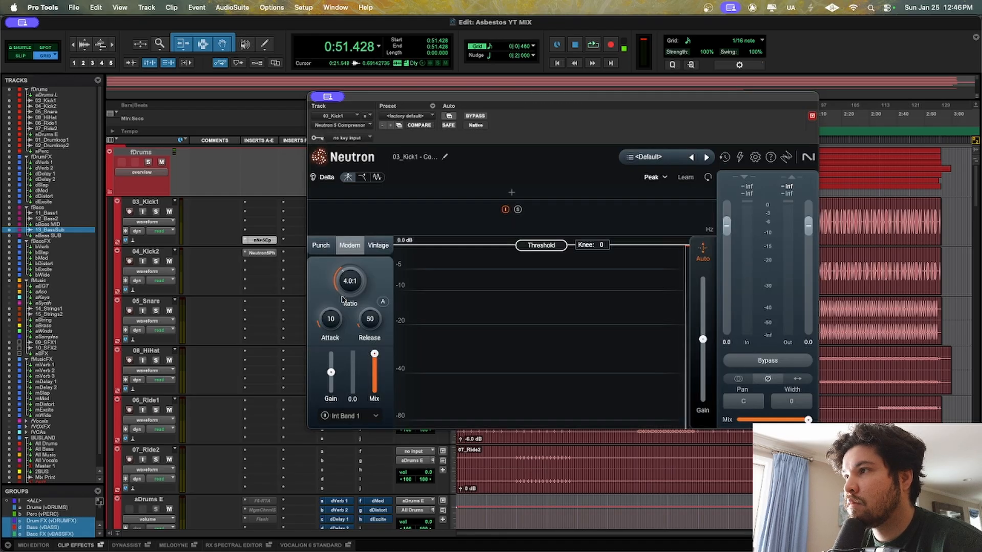
{"action": "left_click", "coordinate": [509, 194]}
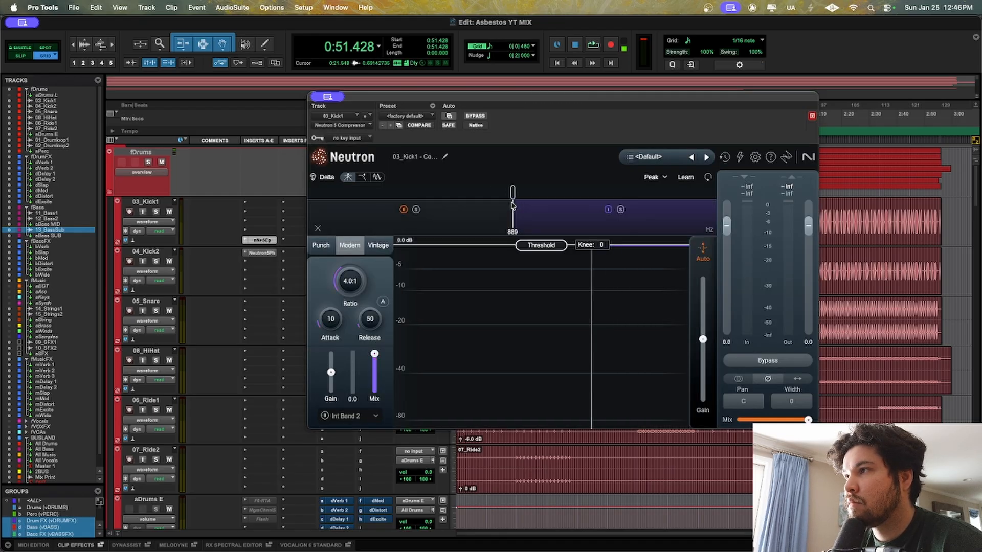
{"action": "left_click_drag", "start_coordinate": [509, 194], "coordinate": [437, 191]}
{"action": "left_click", "coordinate": [401, 224]}
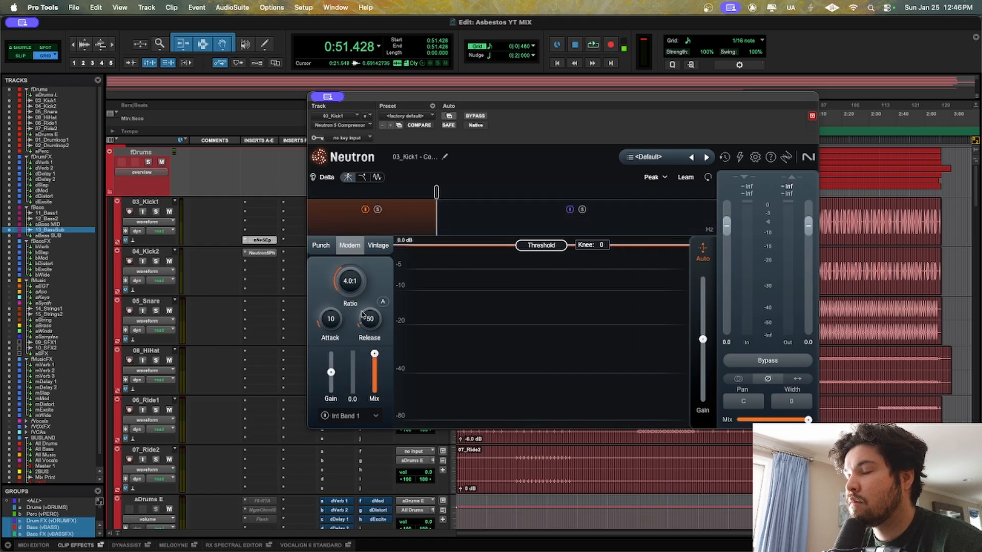
Remove the Neutron 5 Compressor insert from the Kick1 track
{"action": "left_click", "coordinate": [246, 240]}
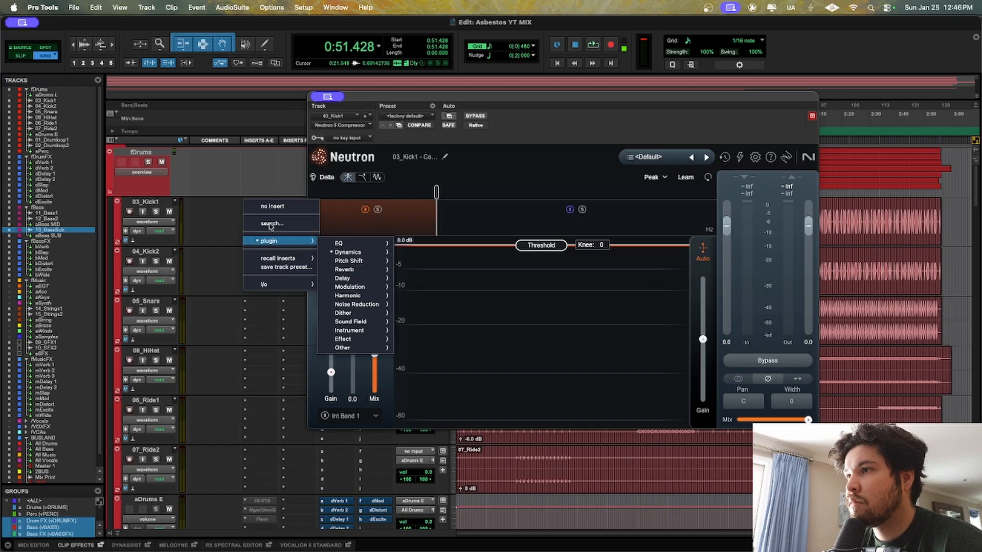
{"action": "key", "text": "BackSpace"}
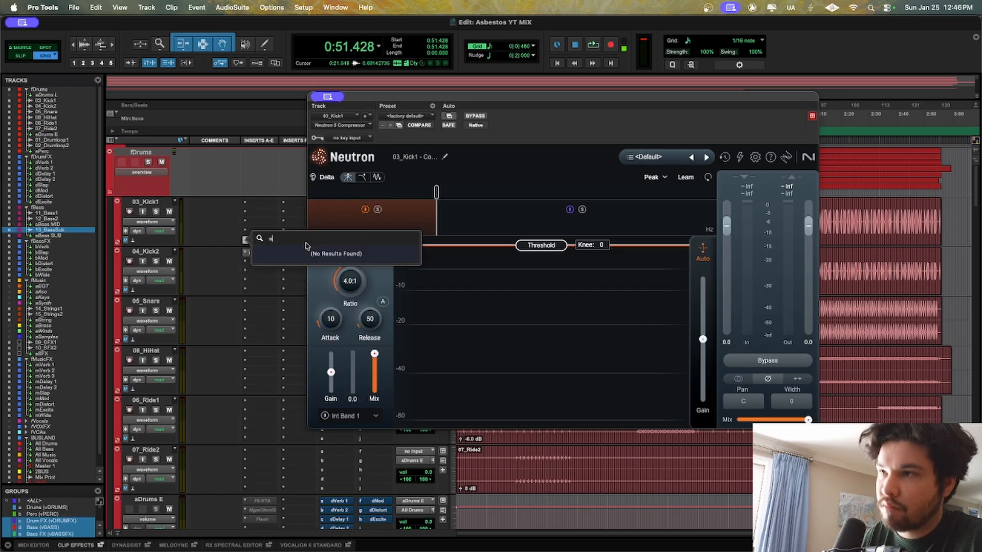
{"action": "left_click", "coordinate": [229, 217]}
{"action": "left_click", "coordinate": [246, 241]}
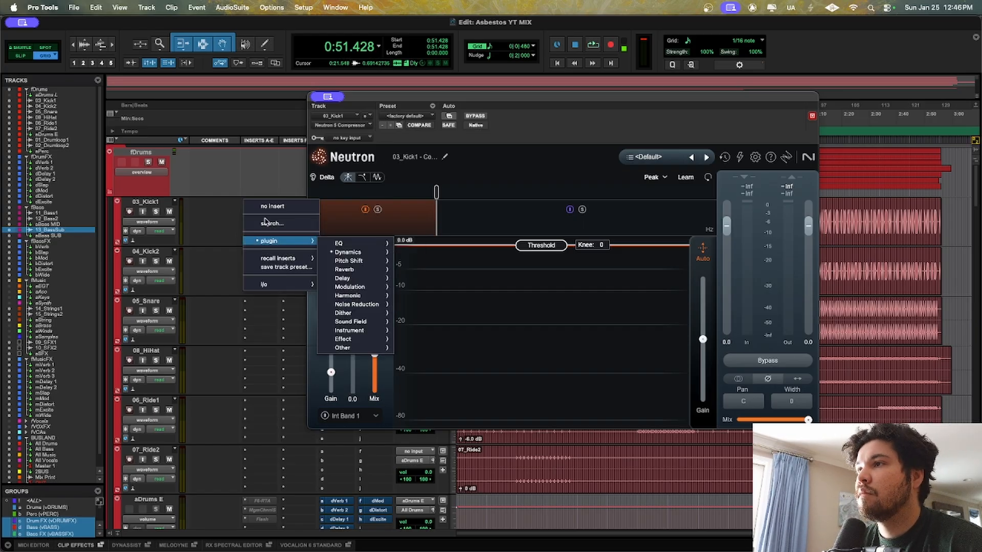
{"action": "left_click", "coordinate": [270, 205]}
Insert Nectar 4 Saturation (mono) on Kick1 again and set its filter node to 1.0 kHz at -12 dB
{"action": "left_click", "coordinate": [253, 204]}
{"action": "left_click", "coordinate": [290, 228]}
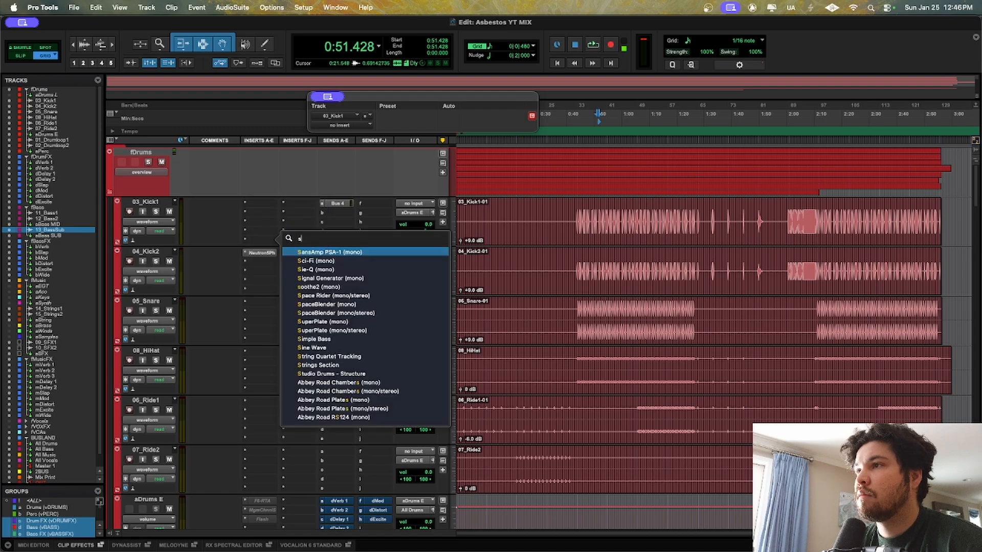
{"action": "type", "text": "sat"}
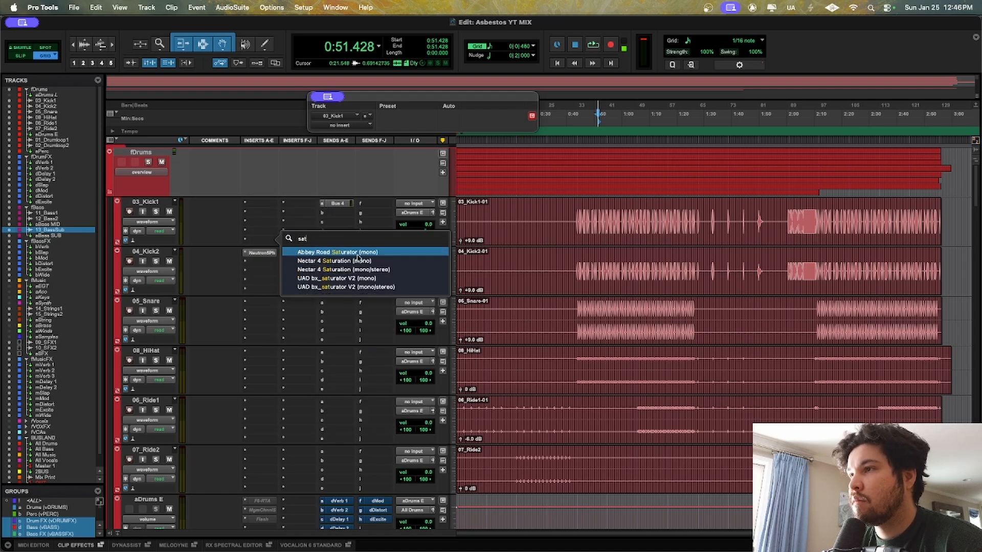
{"action": "left_click", "coordinate": [380, 261]}
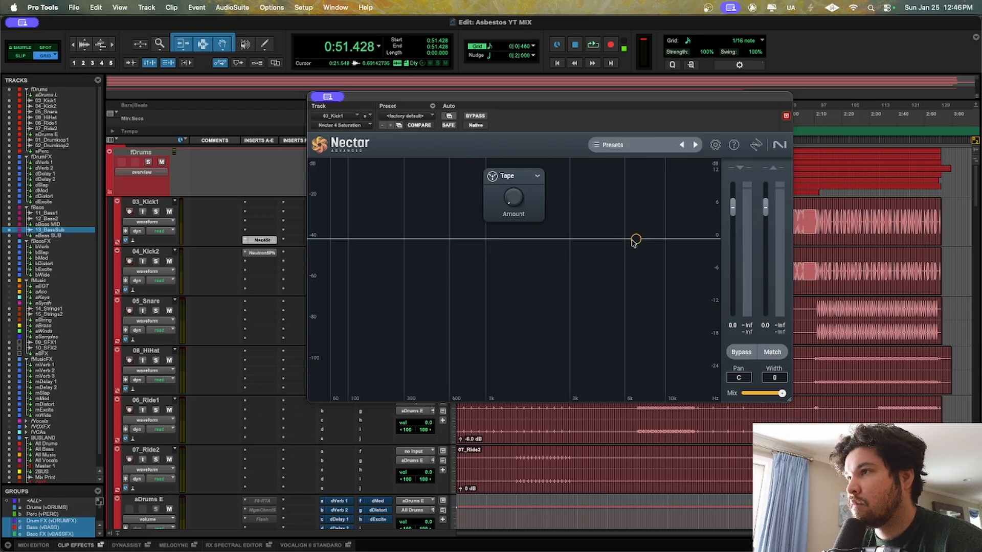
{"action": "left_click_drag", "start_coordinate": [634, 241], "coordinate": [485, 304]}
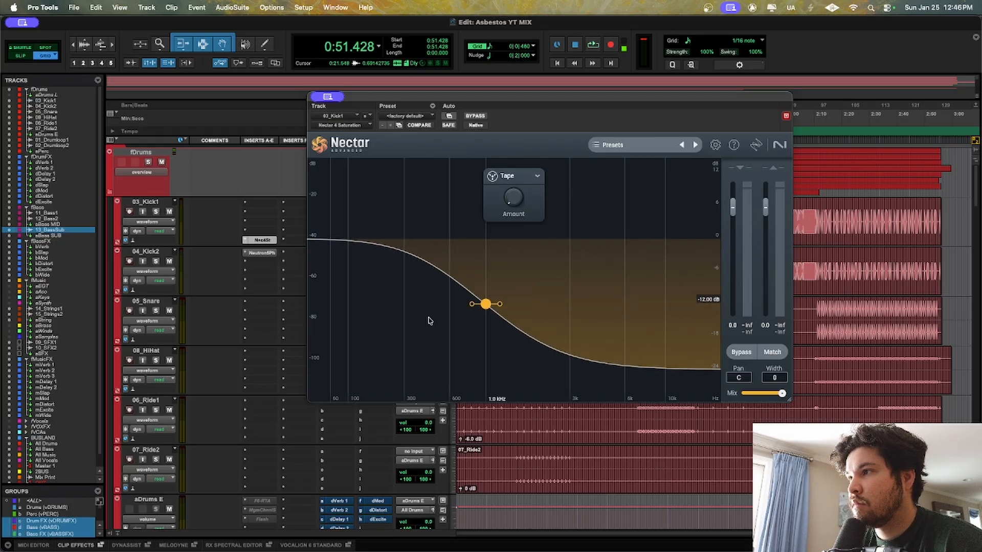
During playback from 0:51.428, try the Nectar 4 Saturation insert on Kick2 as a copy and remove that copy
{"action": "key", "text": "space"}
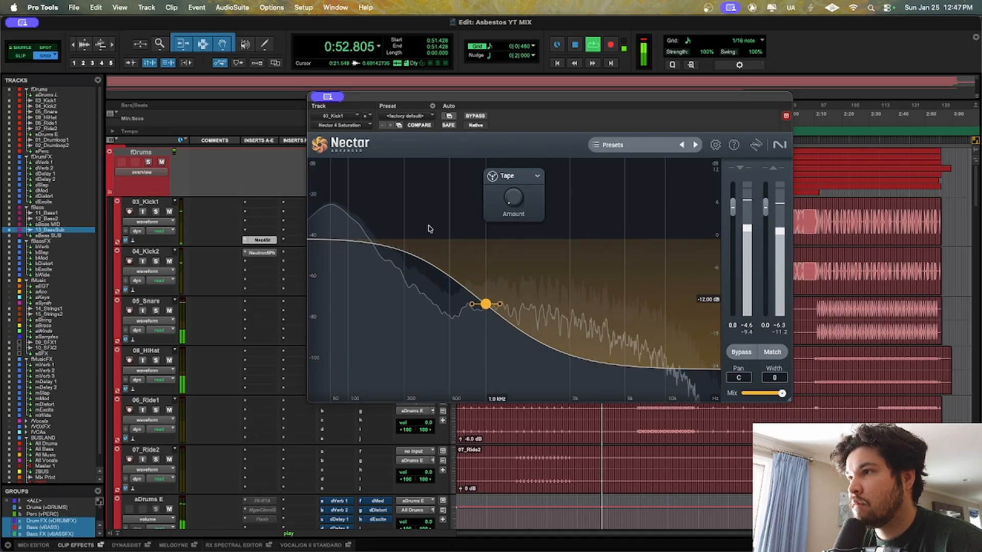
{"action": "left_click_drag", "start_coordinate": [260, 240], "coordinate": [262, 289]}
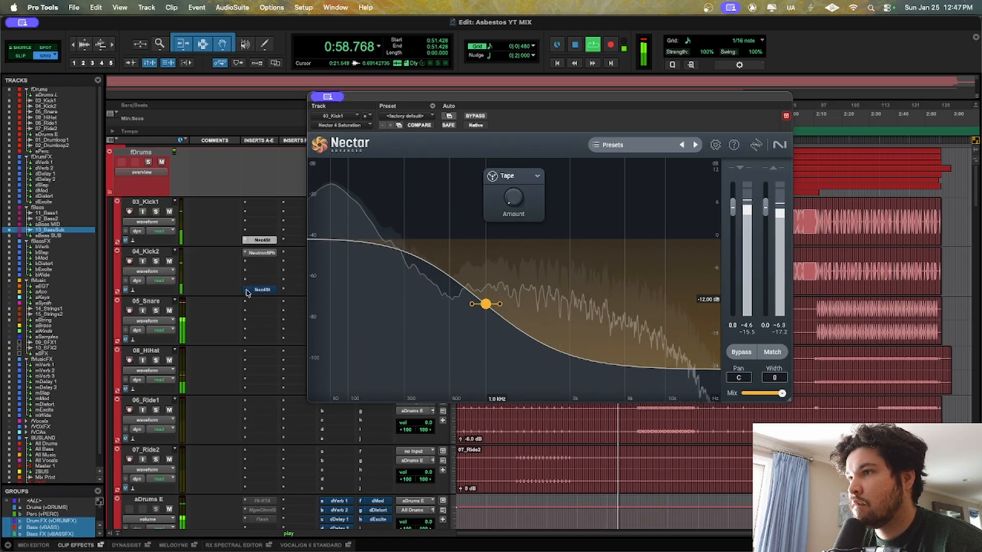
{"action": "left_click", "coordinate": [246, 290]}
{"action": "left_click", "coordinate": [270, 253]}
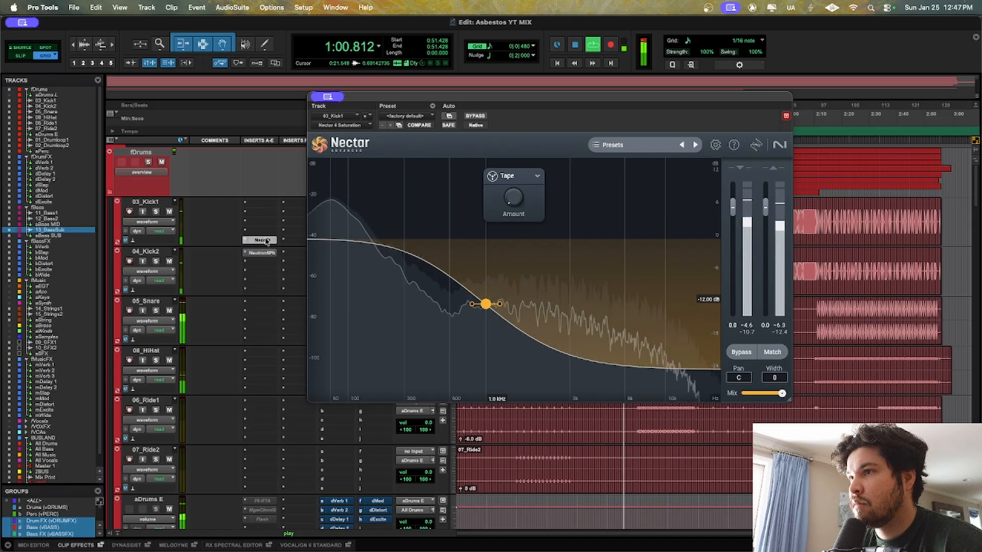
Solo Kick1, raise its Nectar Tape saturation amount to 41% during playback and stop
{"action": "left_click", "coordinate": [267, 240]}
{"action": "left_click", "coordinate": [156, 211]}
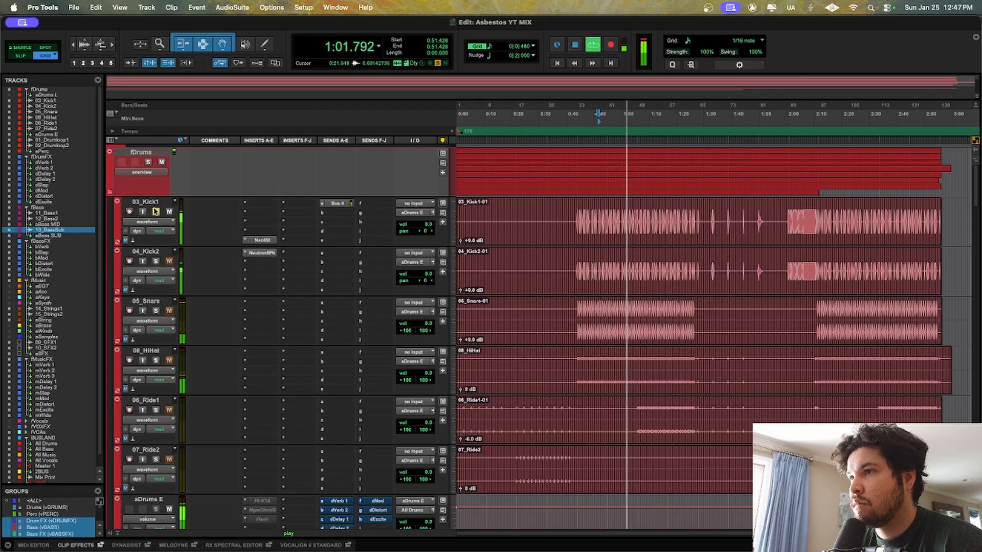
{"action": "left_click", "coordinate": [265, 240]}
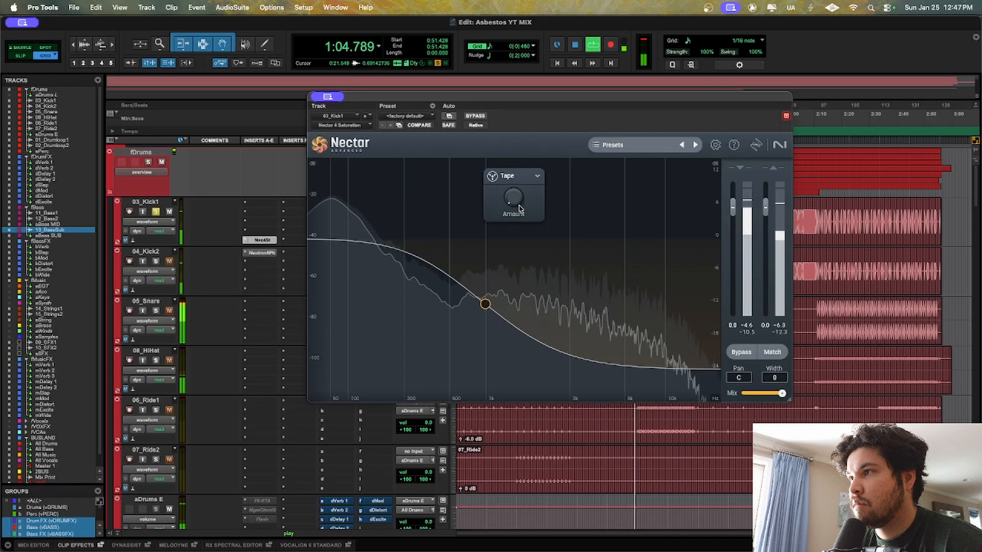
{"action": "left_click_drag", "start_coordinate": [519, 206], "coordinate": [532, 145]}
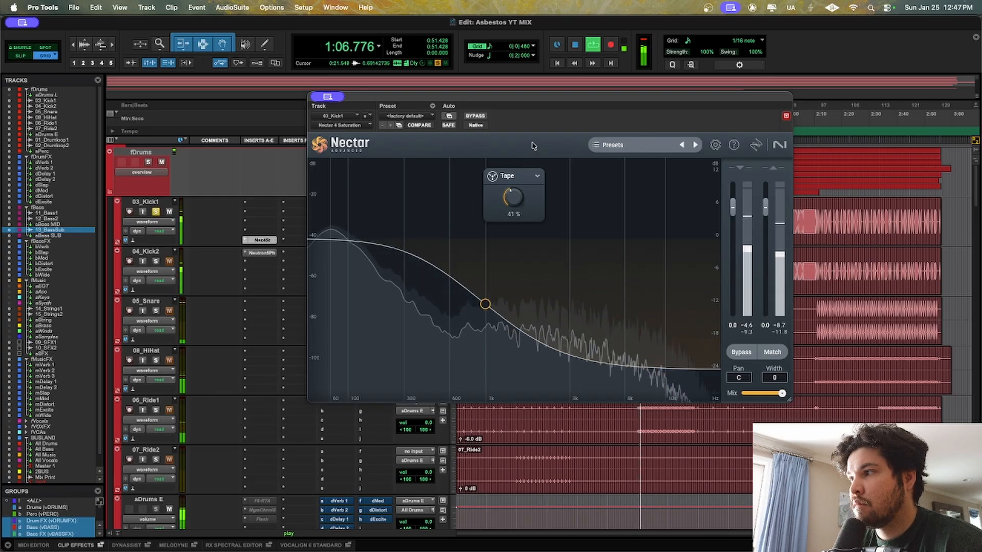
{"action": "key", "text": "space"}
Remove the Nectar 4 Saturation insert from Kick1 and briefly play the unsoloed mix from 0:51.428
{"action": "left_click", "coordinate": [250, 241]}
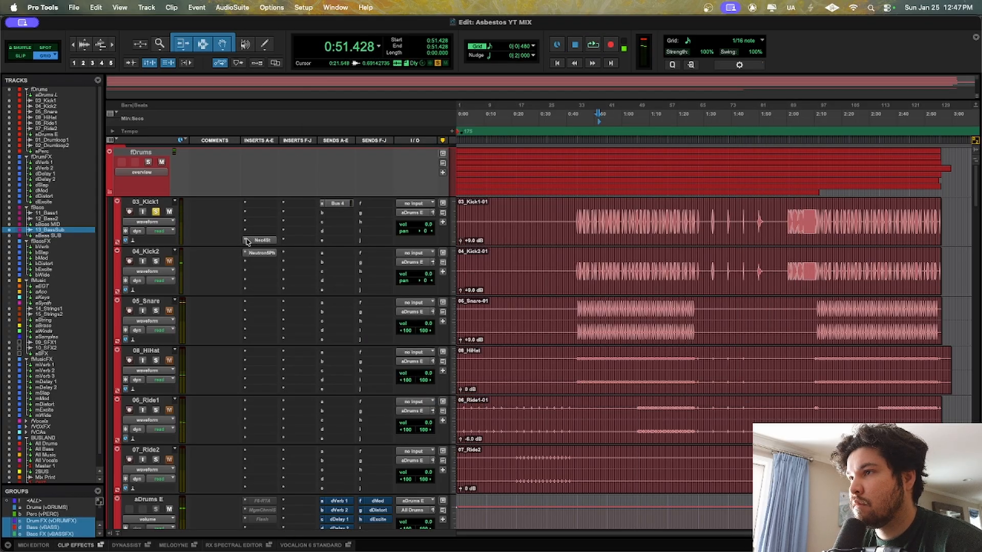
{"action": "left_click", "coordinate": [247, 242]}
{"action": "left_click", "coordinate": [255, 243]}
{"action": "key", "text": "space"}
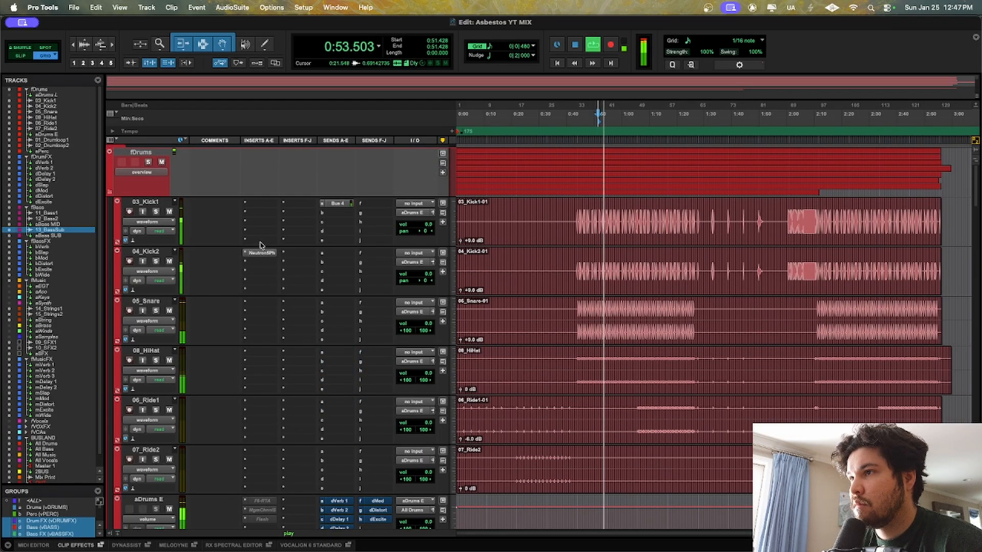
{"action": "key", "text": "space"}
Insert Neutron 5 Transient Shaper on Kick1, raise its attack to about 1.3 and slightly lower its sustain during playback
{"action": "left_click", "coordinate": [249, 204]}
{"action": "left_click", "coordinate": [277, 224]}
{"action": "type", "text": "transient"}
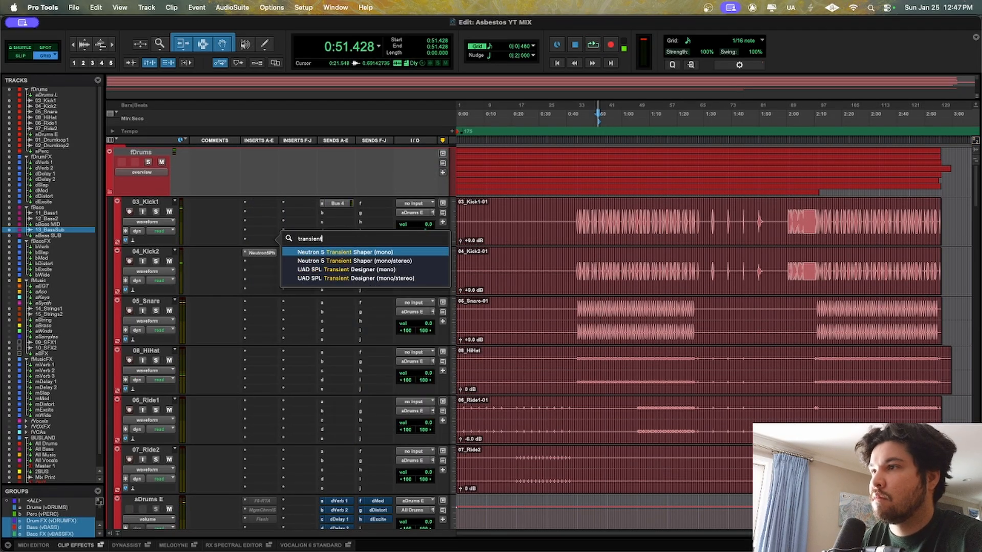
{"action": "key", "text": "Escape"}
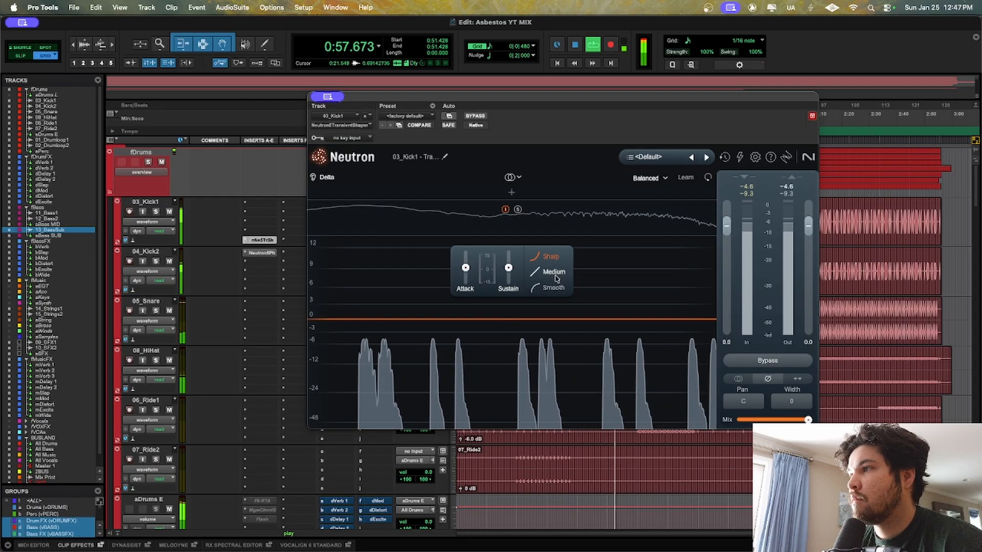
{"action": "left_click_drag", "start_coordinate": [465, 275], "coordinate": [467, 273]}
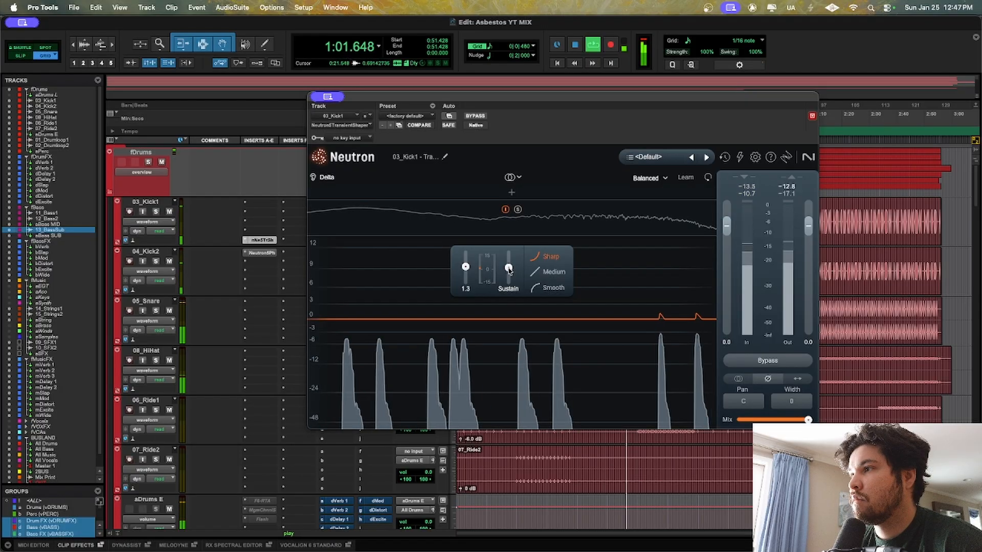
{"action": "left_click_drag", "start_coordinate": [509, 276], "coordinate": [509, 278]}
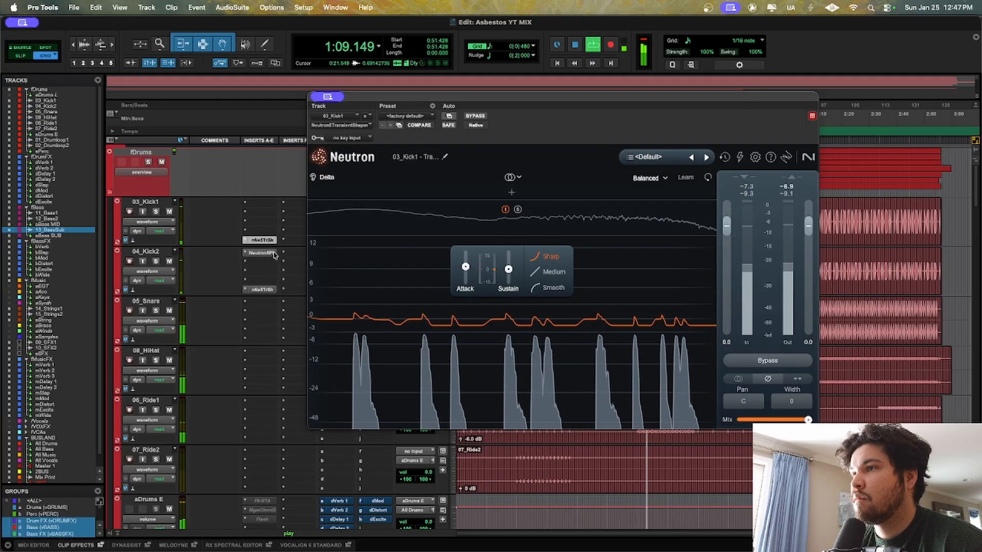
Solo Kick1, lower the Transient Shaper's sustain further, and compare it with and without bypass during playback
{"action": "left_click", "coordinate": [263, 290]}
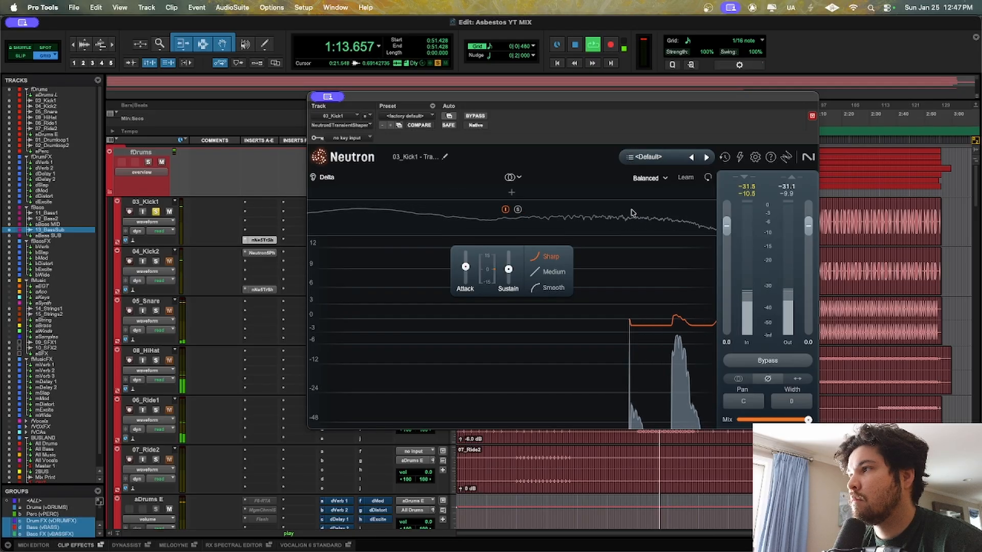
{"action": "left_click", "coordinate": [768, 360]}
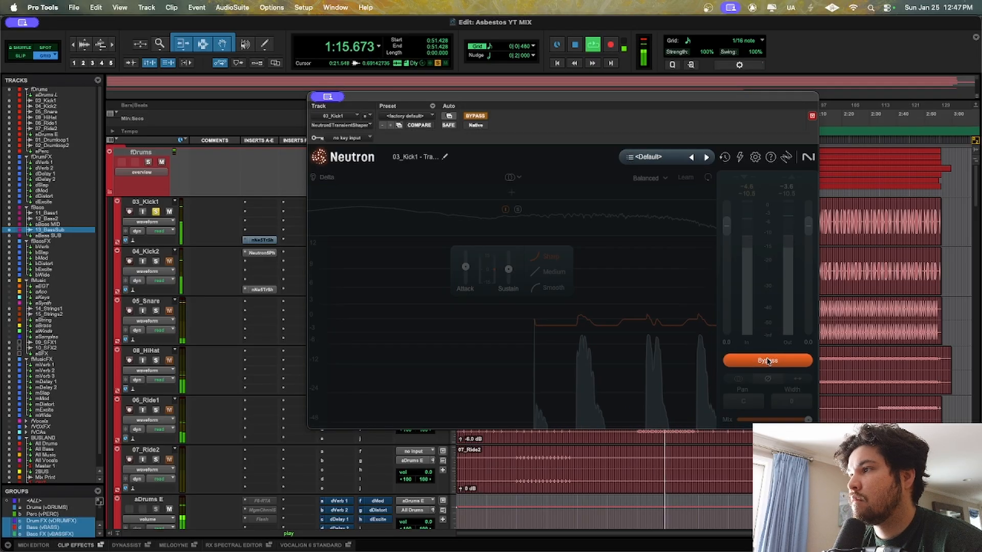
{"action": "left_click", "coordinate": [767, 360]}
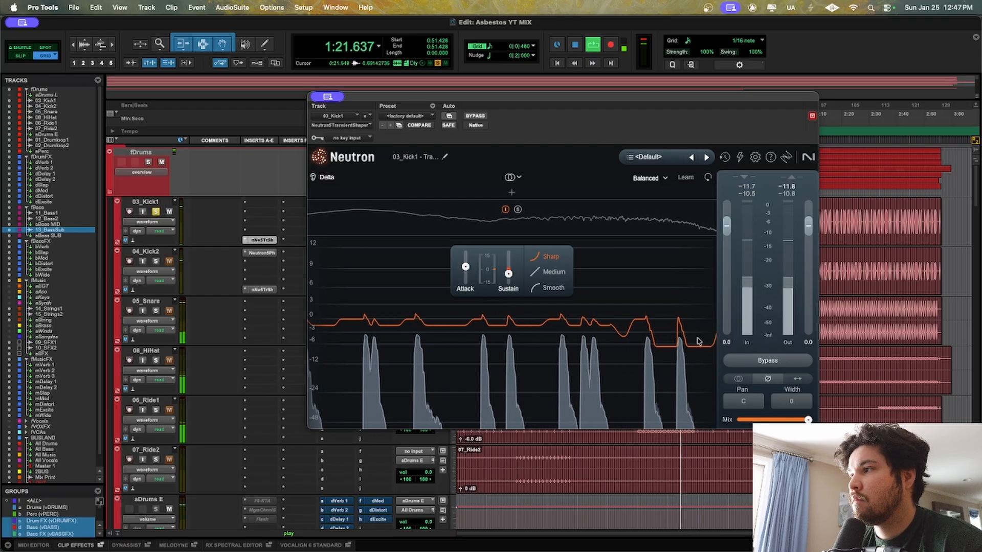
{"action": "left_click", "coordinate": [774, 362]}
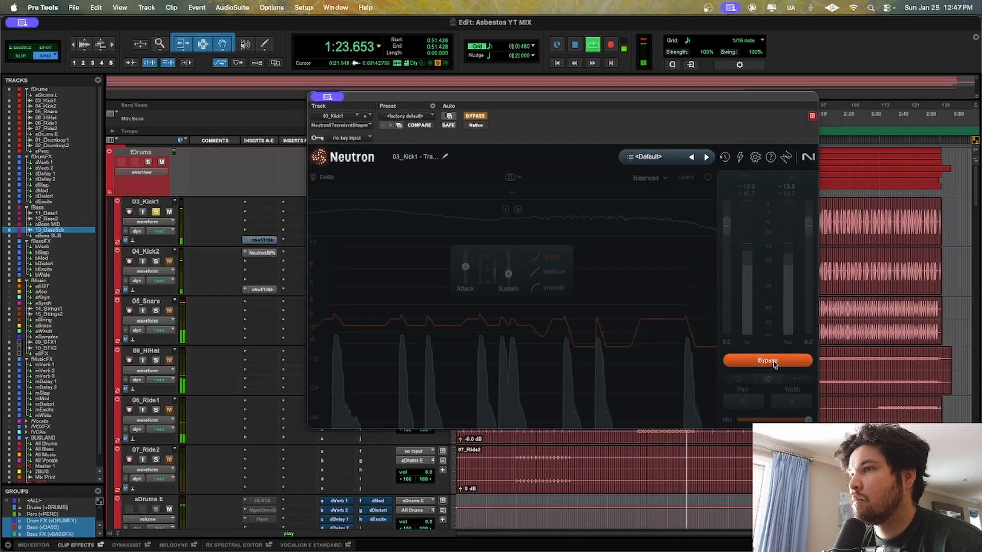
{"action": "left_click", "coordinate": [774, 362]}
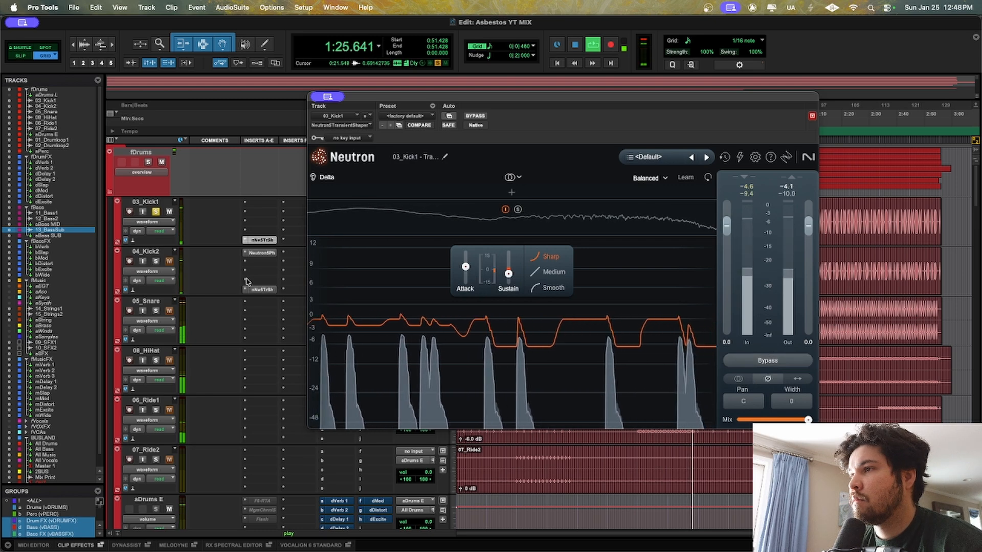
{"action": "key", "text": "space"}
Copy Kick1's Neutron 5 Transient Shaper over the one on Kick2, then unsolo Kick1 and close the plug-in
{"action": "left_click_drag", "start_coordinate": [260, 239], "coordinate": [261, 291]}
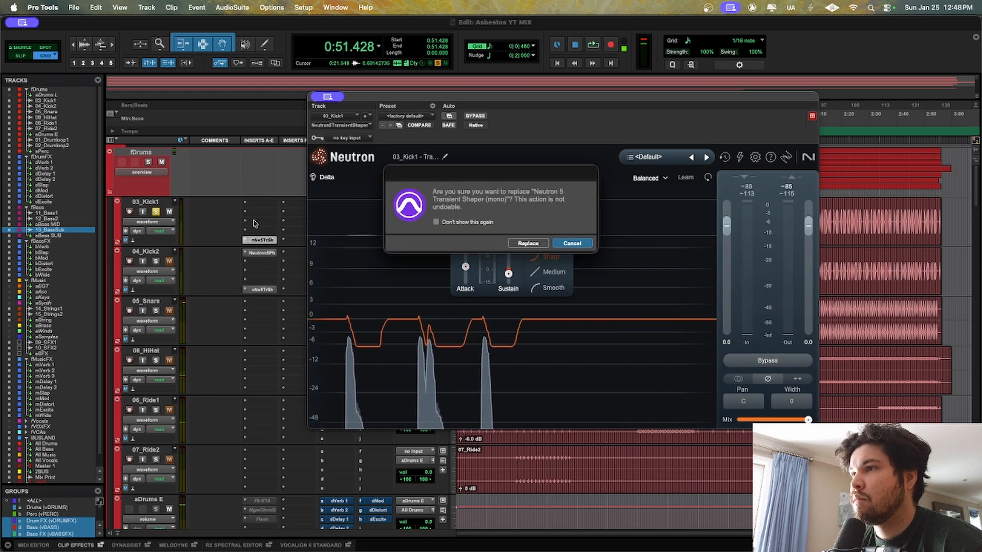
{"action": "left_click", "coordinate": [529, 244]}
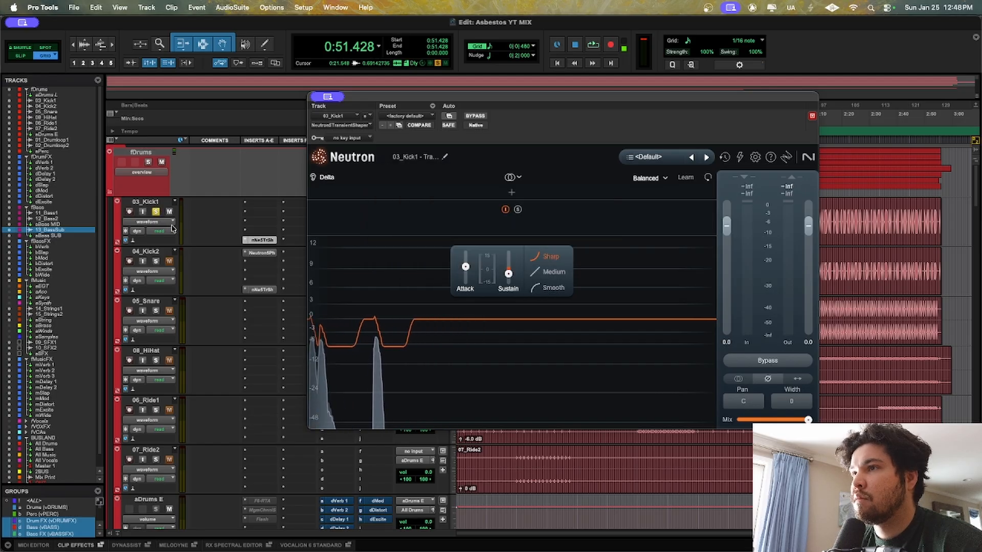
{"action": "left_click", "coordinate": [157, 213]}
{"action": "left_click", "coordinate": [260, 239]}
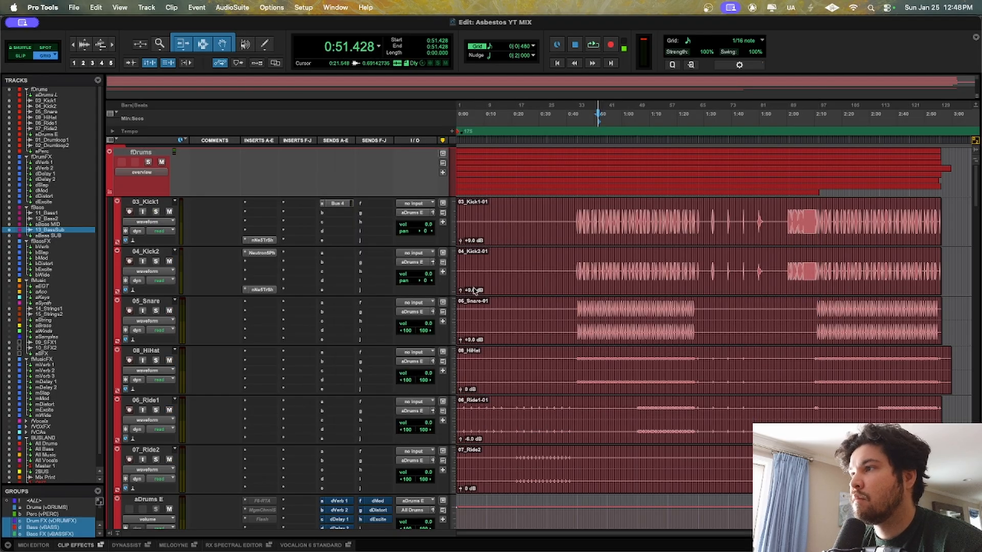
Play the SFX1 transition from 0:43.542 and raise the aSFX send to mWide to 0.0 dB
{"action": "scroll", "coordinate": [658, 335], "scroll_direction": "down", "scroll_amount": 15}
{"action": "scroll", "coordinate": [658, 336], "scroll_direction": "down", "scroll_amount": 15}
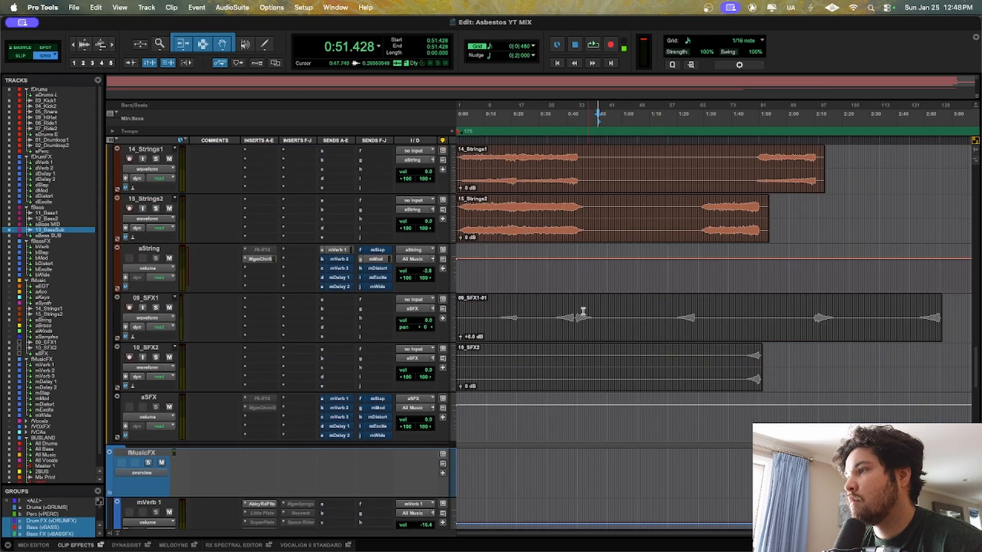
{"action": "left_click", "coordinate": [583, 311]}
{"action": "key", "text": "space"}
{"action": "key", "text": "r"}
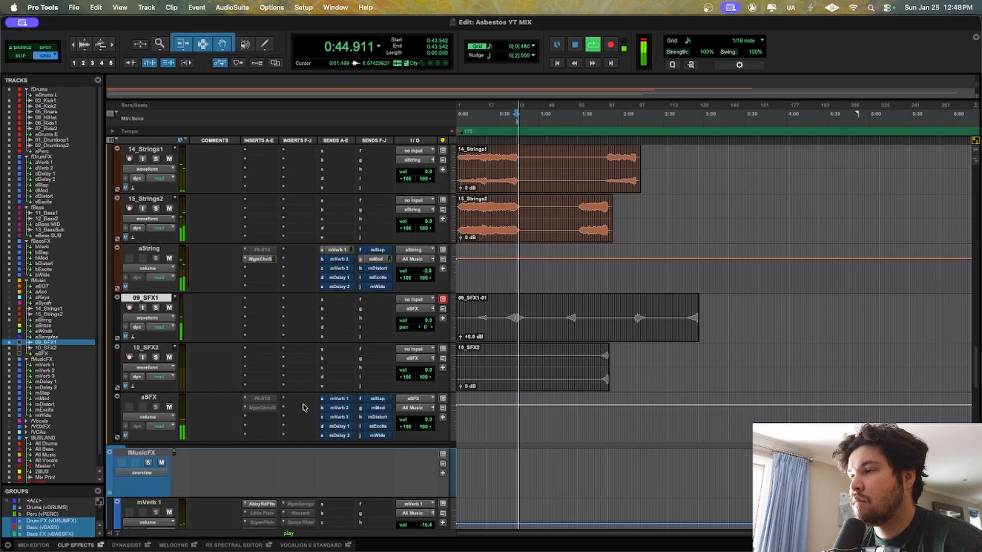
{"action": "scroll", "coordinate": [312, 407], "scroll_direction": "down", "scroll_amount": 4}
{"action": "left_click", "coordinate": [378, 339]}
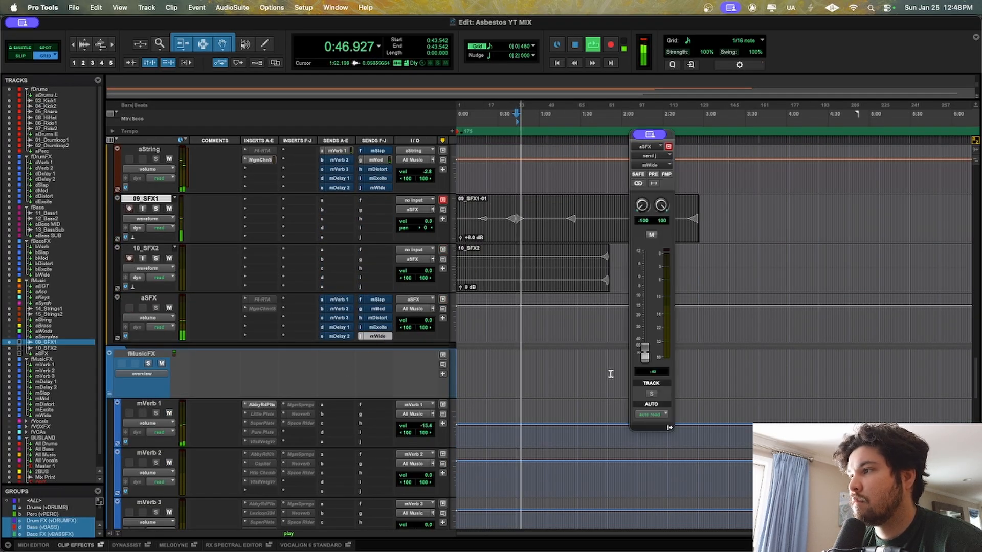
{"action": "key", "text": "space"}
Activate Little MicroShift on mWide and lower the mWide volume to -8.7 dB during playback
{"action": "scroll", "coordinate": [280, 405], "scroll_direction": "down", "scroll_amount": 20}
{"action": "scroll", "coordinate": [280, 405], "scroll_direction": "up", "scroll_amount": 4}
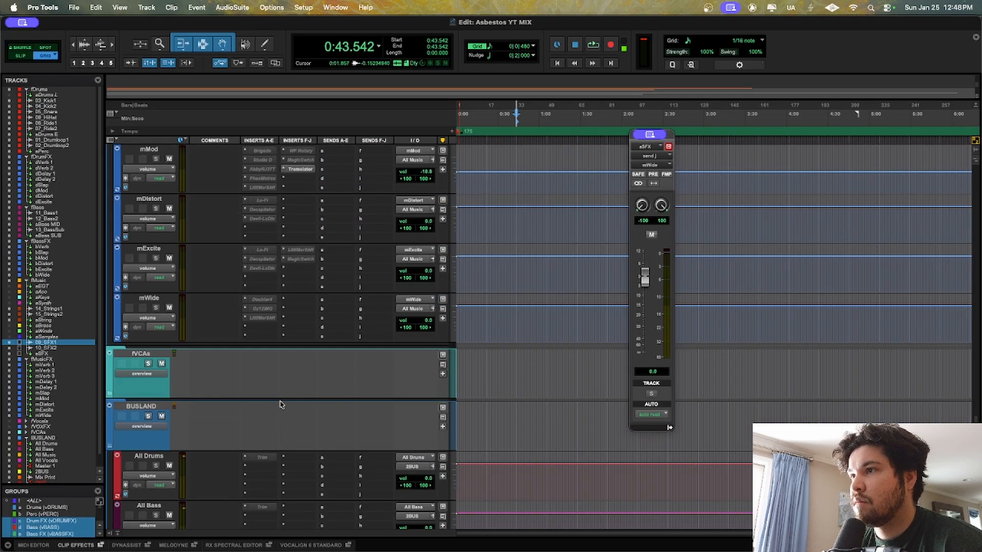
{"action": "left_click", "coordinate": [262, 318]}
{"action": "key", "text": "space"}
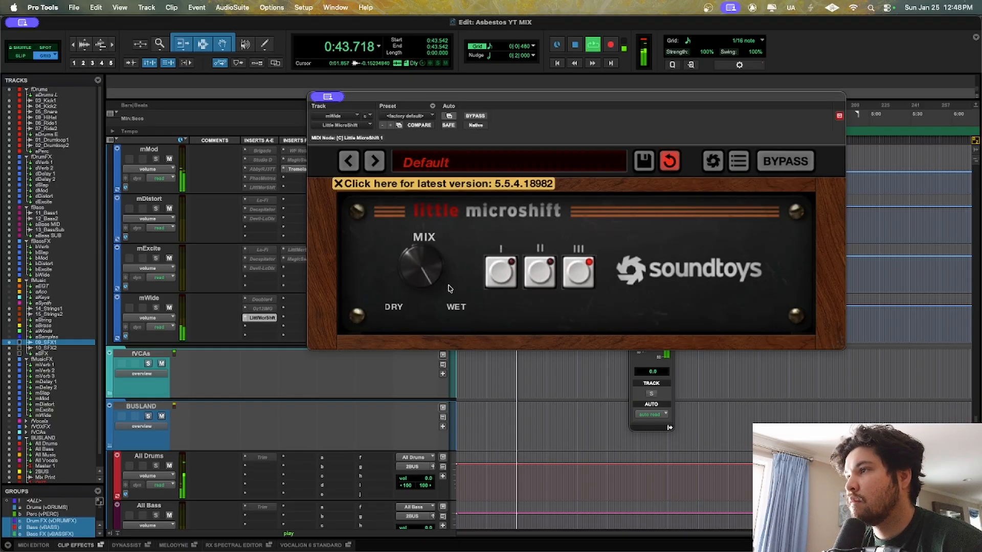
{"action": "left_click", "coordinate": [262, 318]}
{"action": "left_click", "coordinate": [428, 322]}
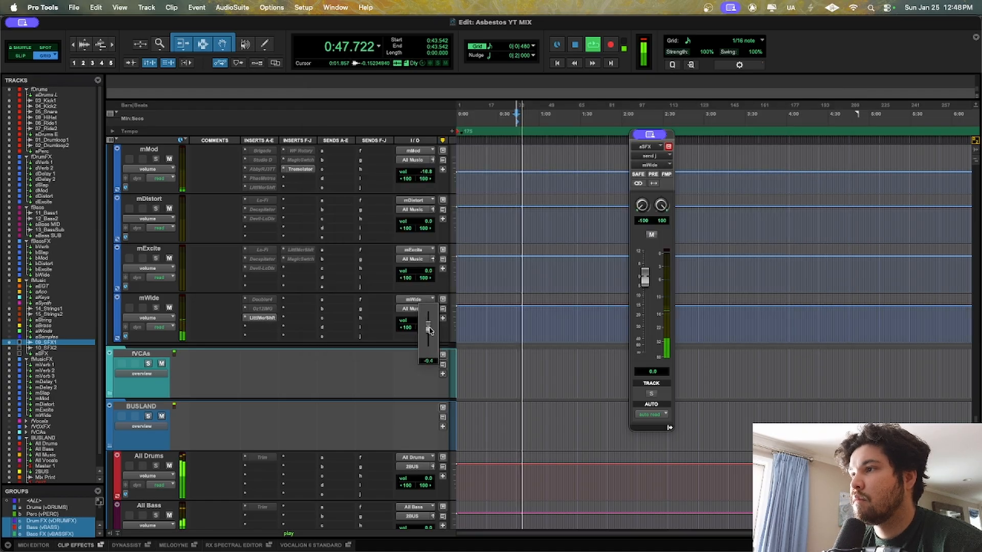
Audition the widened SFX1 transition from 0:35.314 and close the aSFX send fader
{"action": "scroll", "coordinate": [491, 351], "scroll_direction": "up", "scroll_amount": 10}
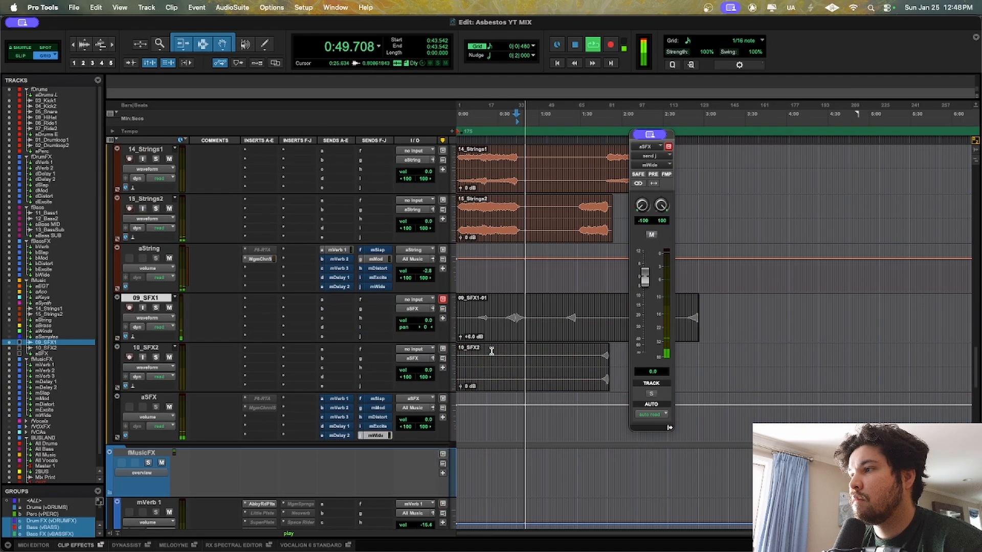
{"action": "key", "text": "space"}
{"action": "left_click", "coordinate": [505, 306]}
{"action": "key", "text": "space"}
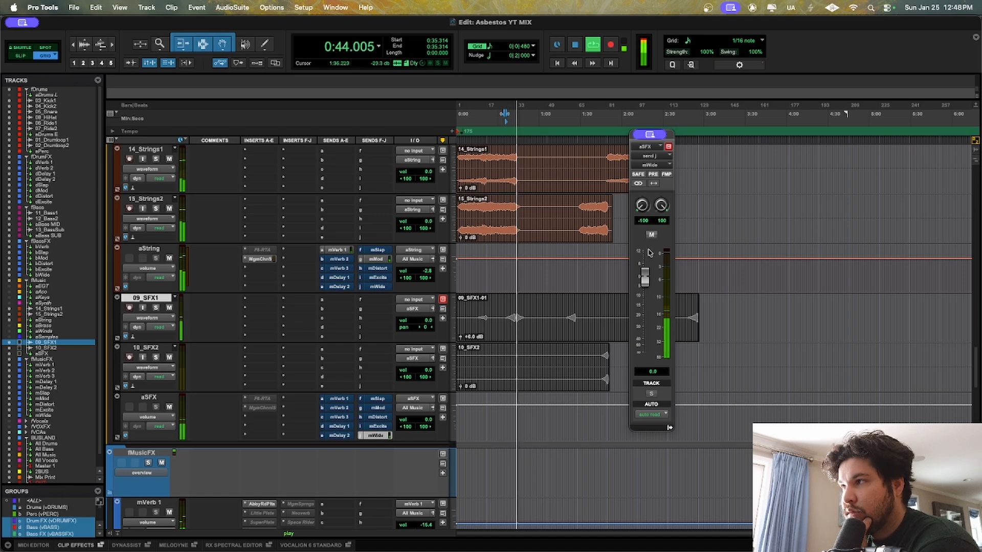
{"action": "left_click", "coordinate": [386, 438]}
{"action": "scroll", "coordinate": [354, 327], "scroll_direction": "up", "scroll_amount": 3}
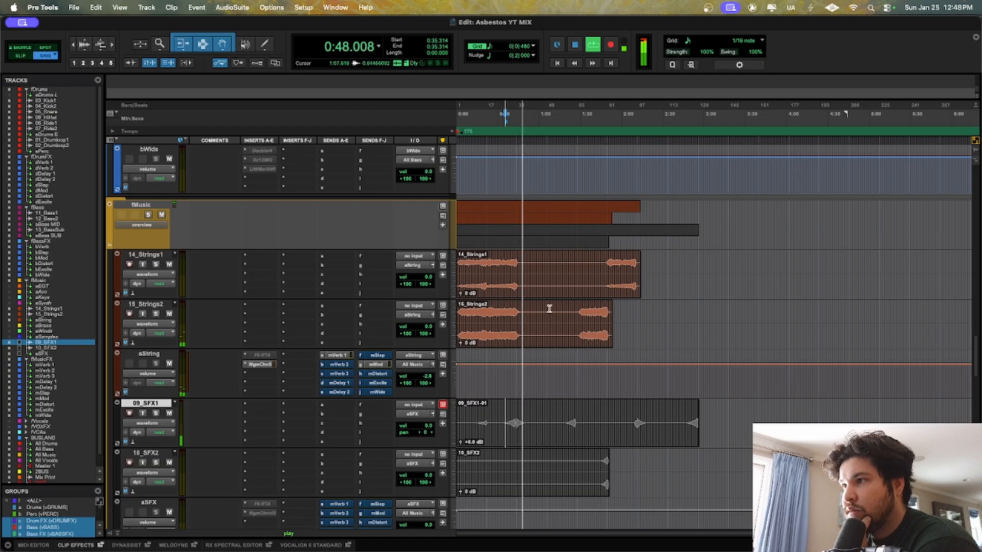
{"action": "key", "text": "space"}
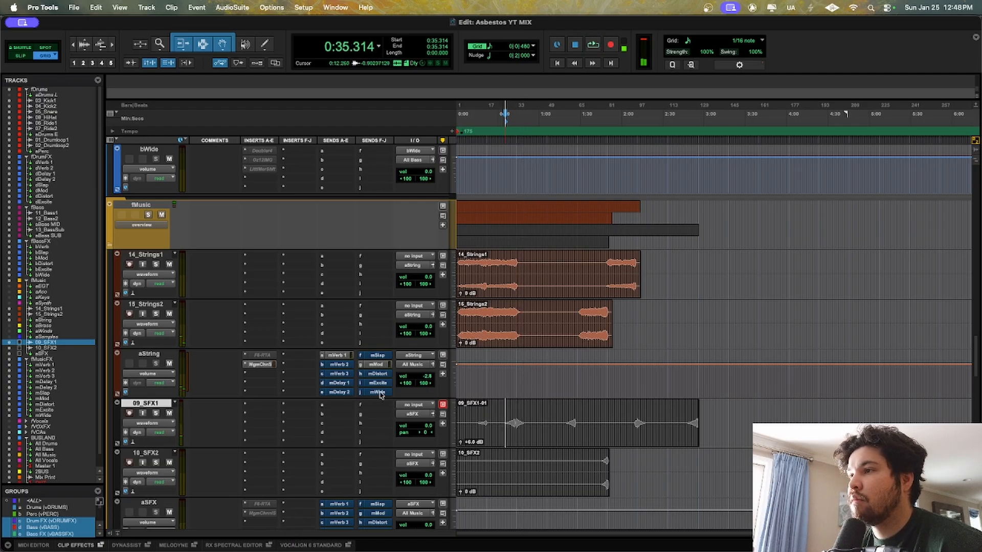
Set the aString send to mWide to 0.0 dB while playing the strings from 0:26.400
{"action": "left_click", "coordinate": [377, 393]}
{"action": "left_click", "coordinate": [492, 306]}
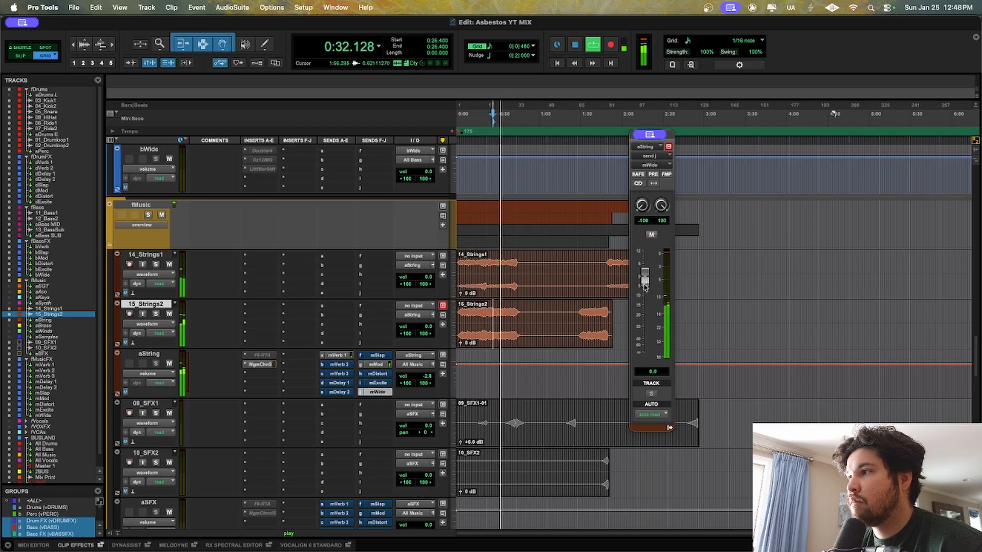
{"action": "left_click", "coordinate": [384, 392]}
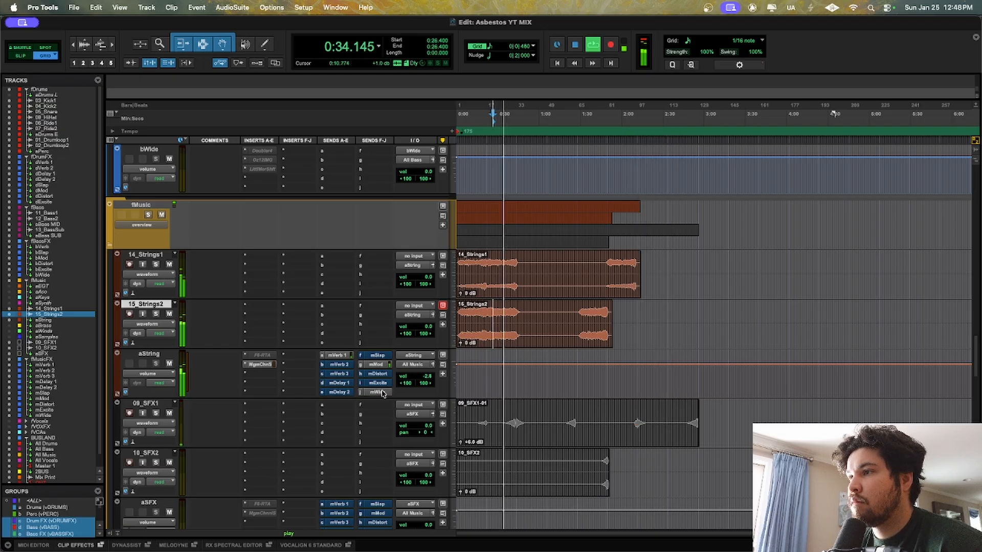
{"action": "left_click", "coordinate": [889, 7]}
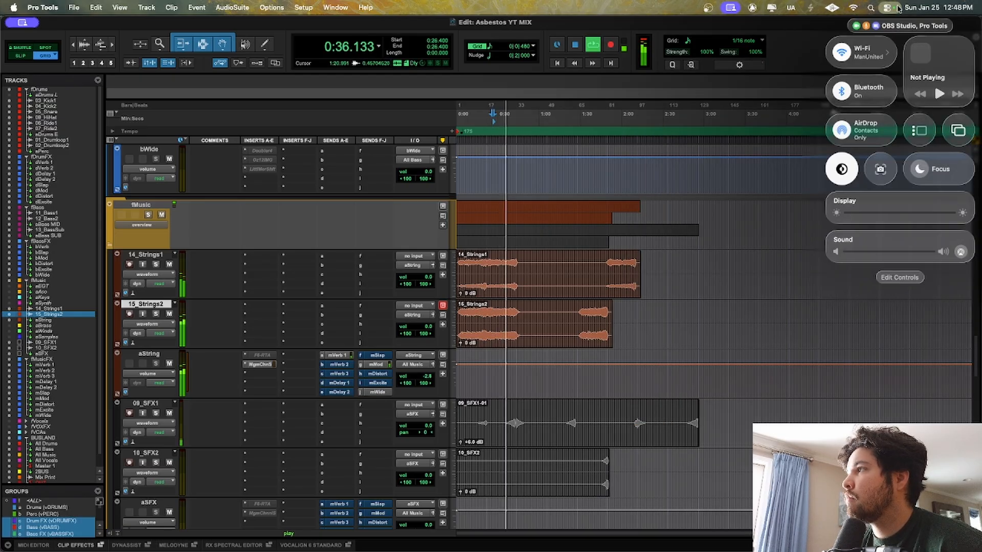
{"action": "left_click", "coordinate": [892, 10]}
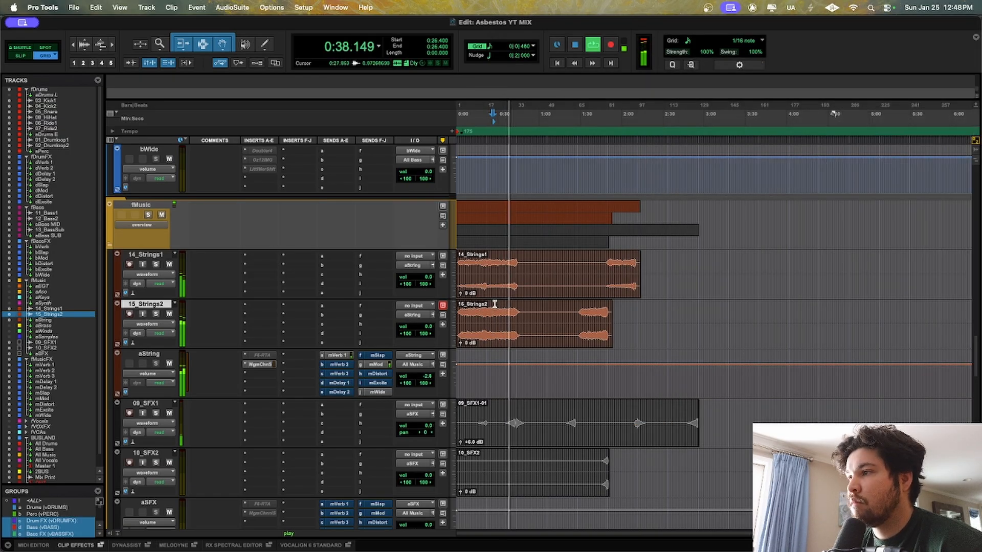
Activate The God Particle on Master 1 and play the mix from 0:26.400
{"action": "scroll", "coordinate": [494, 304], "scroll_direction": "down", "scroll_amount": 15}
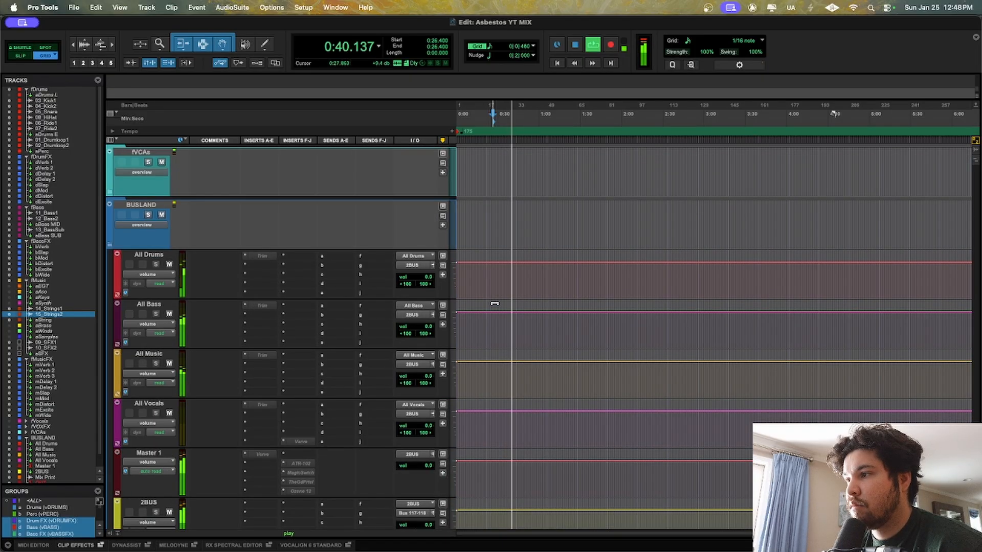
{"action": "scroll", "coordinate": [495, 304], "scroll_direction": "down", "scroll_amount": 5}
{"action": "key", "text": "space"}
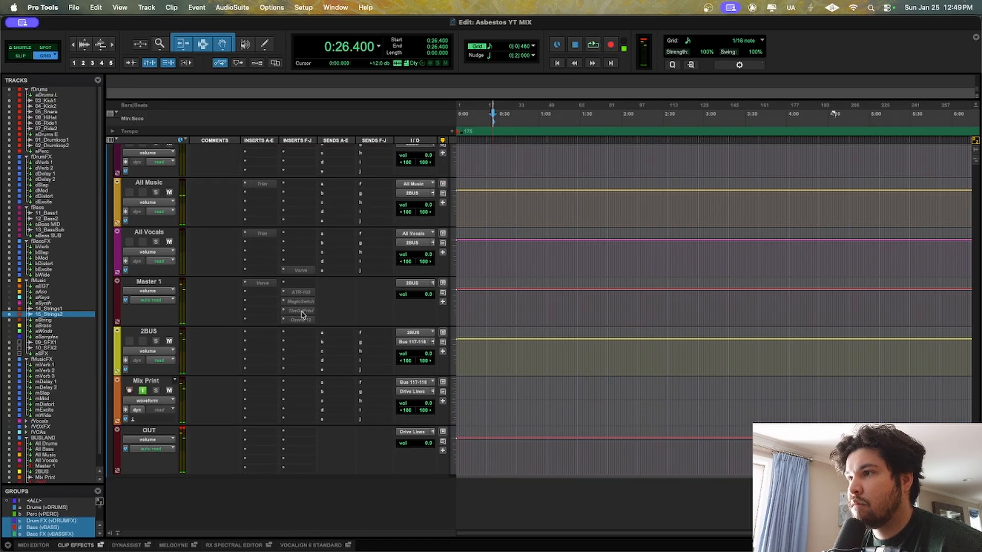
{"action": "left_click", "coordinate": [300, 311]}
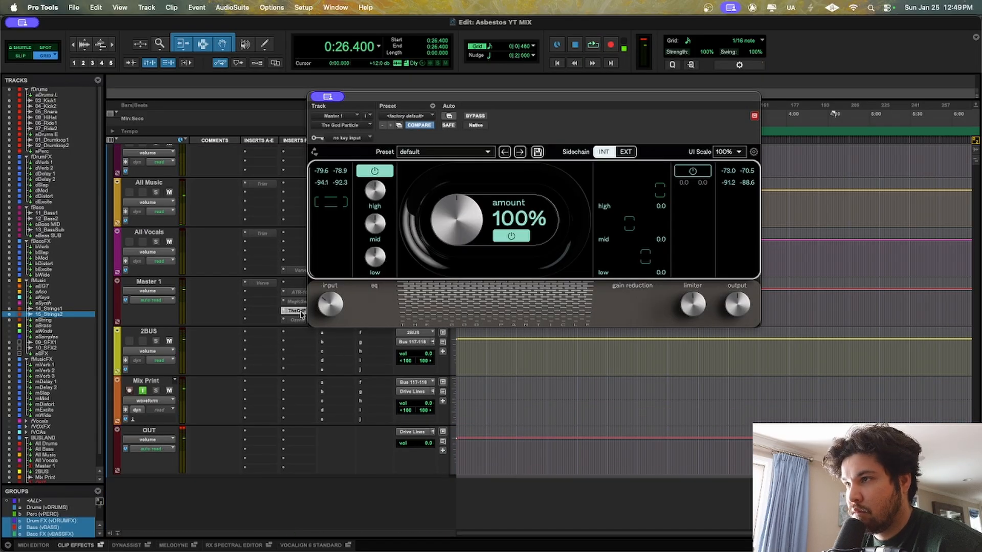
{"action": "key", "text": "space"}
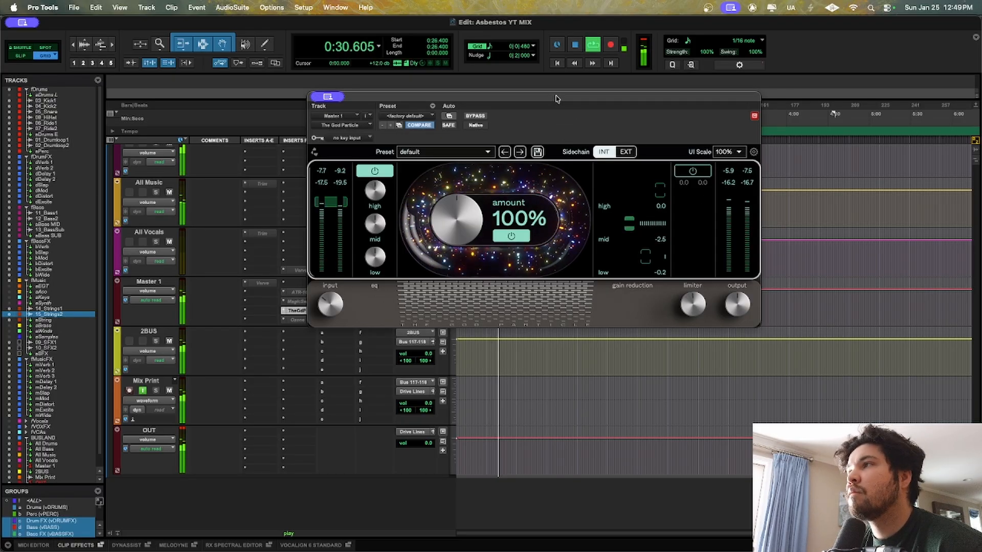
Play the range from 0:43.885 to 1:03.600 on SFX1 and compare The God Particle's amount processing off and on
{"action": "left_click_drag", "start_coordinate": [555, 96], "coordinate": [538, 275]}
{"action": "scroll", "coordinate": [514, 217], "scroll_direction": "up", "scroll_amount": 10}
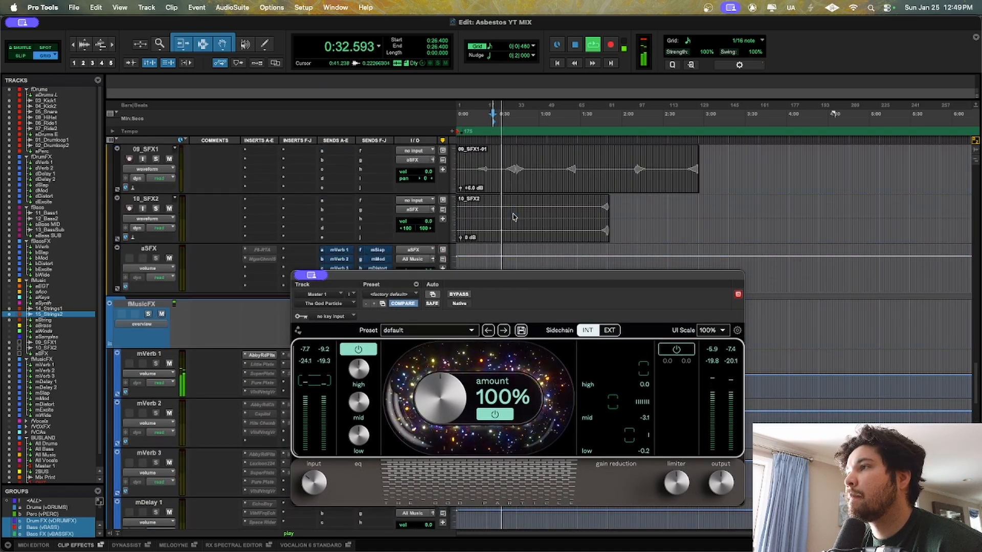
{"action": "key", "text": "space"}
{"action": "left_click_drag", "start_coordinate": [515, 159], "coordinate": [544, 159]}
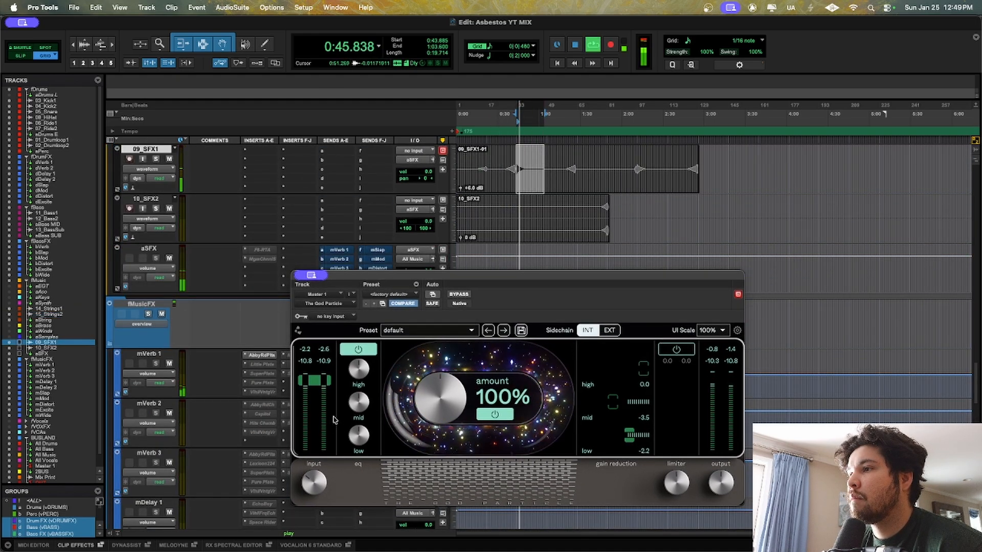
{"action": "left_click", "coordinate": [495, 414]}
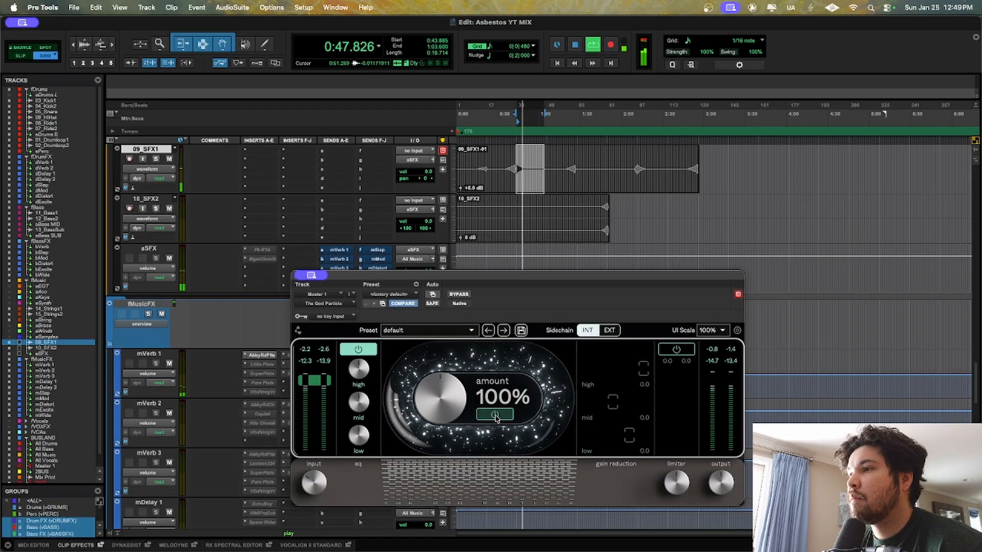
{"action": "left_click", "coordinate": [495, 415]}
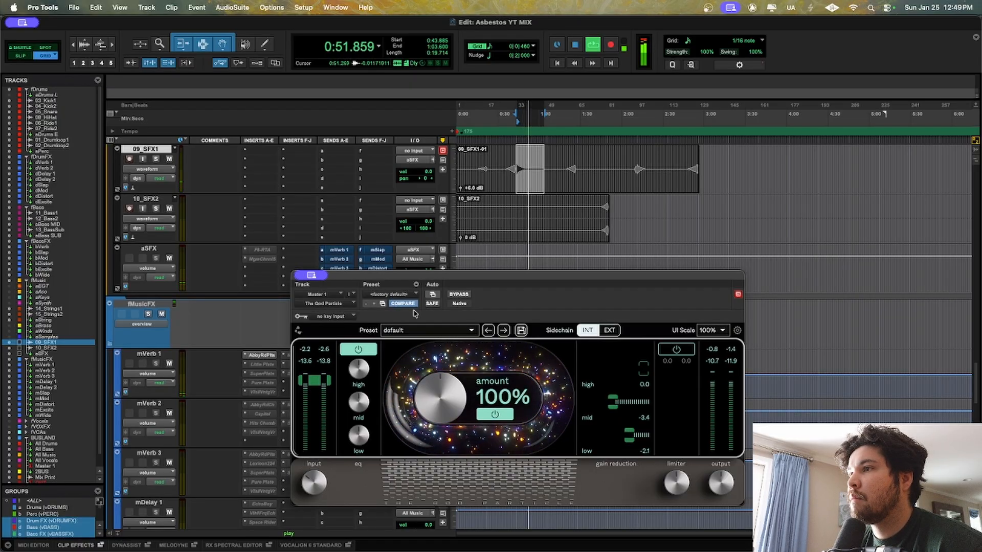
Close The God Particle's window, stop playback and activate Ozone 12 on Master 1
{"action": "left_click_drag", "start_coordinate": [409, 275], "coordinate": [522, 164]}
{"action": "scroll", "coordinate": [215, 438], "scroll_direction": "down", "scroll_amount": 10}
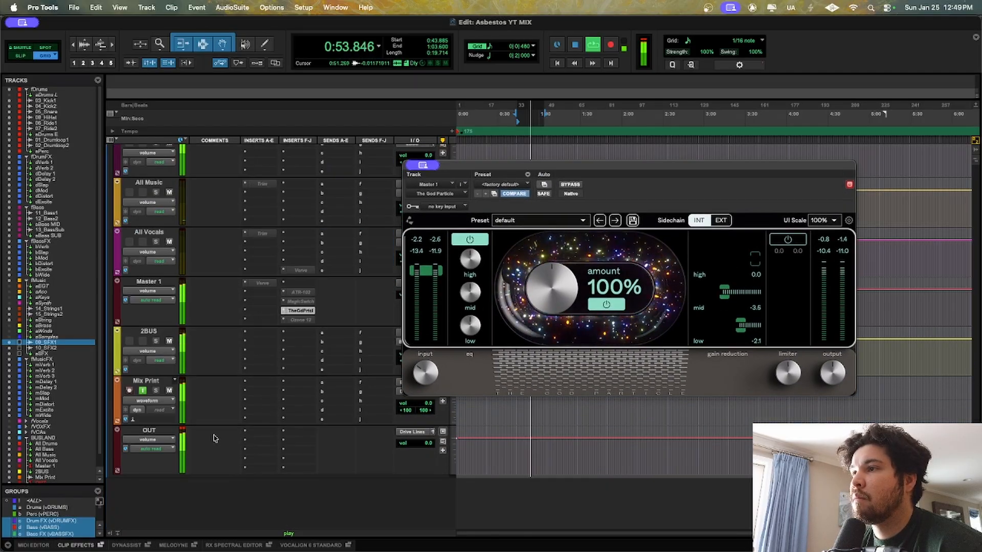
{"action": "left_click", "coordinate": [296, 311]}
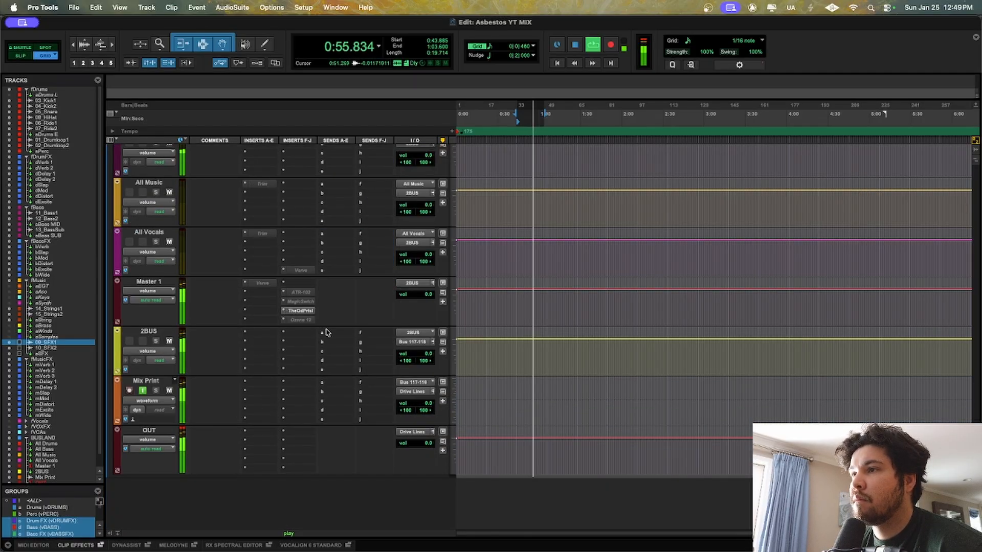
{"action": "key", "text": "space"}
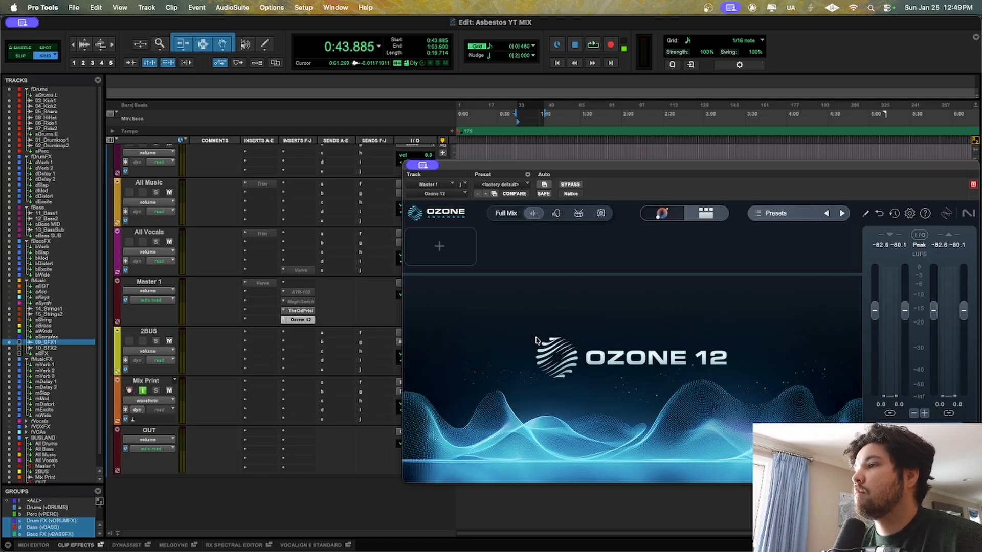
Set the grid to one bar and select the range from 0:43.885 to 0:54.857 on 09_SFX1
{"action": "left_click_drag", "start_coordinate": [546, 164], "coordinate": [523, 310]}
{"action": "scroll", "coordinate": [521, 217], "scroll_direction": "up", "scroll_amount": 6}
{"action": "key", "text": "t"}
{"action": "key", "text": "t"}
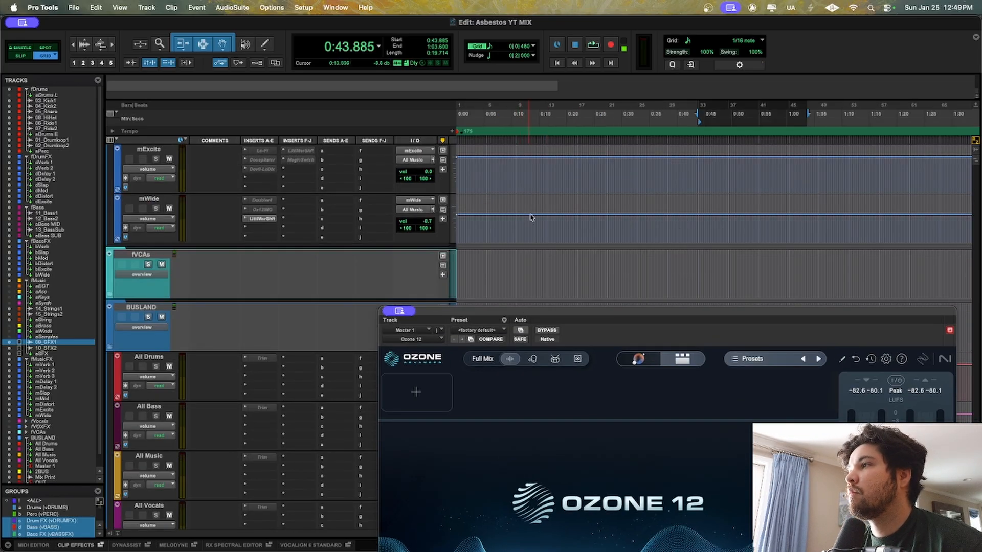
{"action": "key", "text": "t"}
{"action": "scroll", "coordinate": [813, 217], "scroll_direction": "up", "scroll_amount": 15}
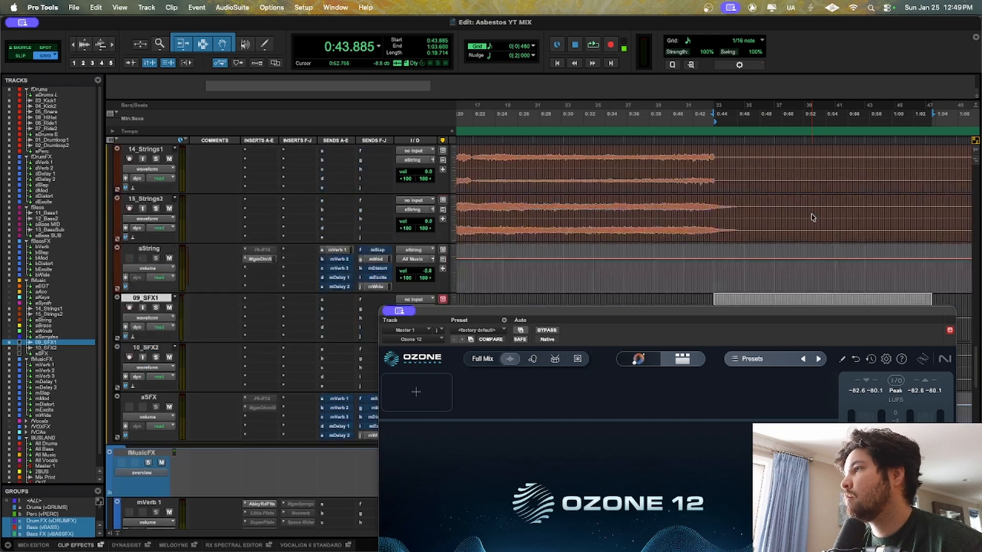
{"action": "scroll", "coordinate": [813, 217], "scroll_direction": "down", "scroll_amount": 3}
{"action": "scroll", "coordinate": [813, 218], "scroll_direction": "down", "scroll_amount": 2}
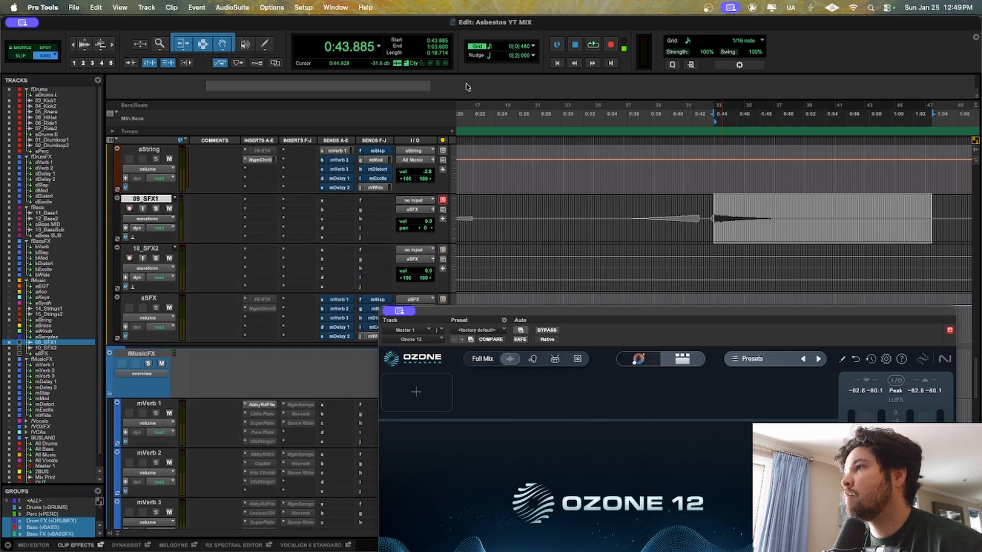
{"action": "left_click", "coordinate": [488, 49]}
{"action": "left_click", "coordinate": [527, 38]}
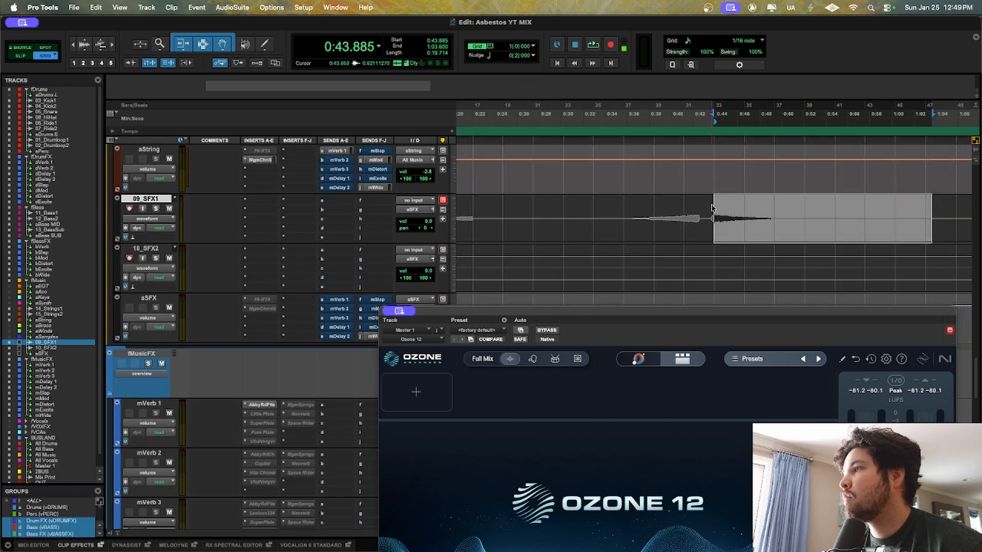
{"action": "left_click_drag", "start_coordinate": [712, 208], "coordinate": [835, 231]}
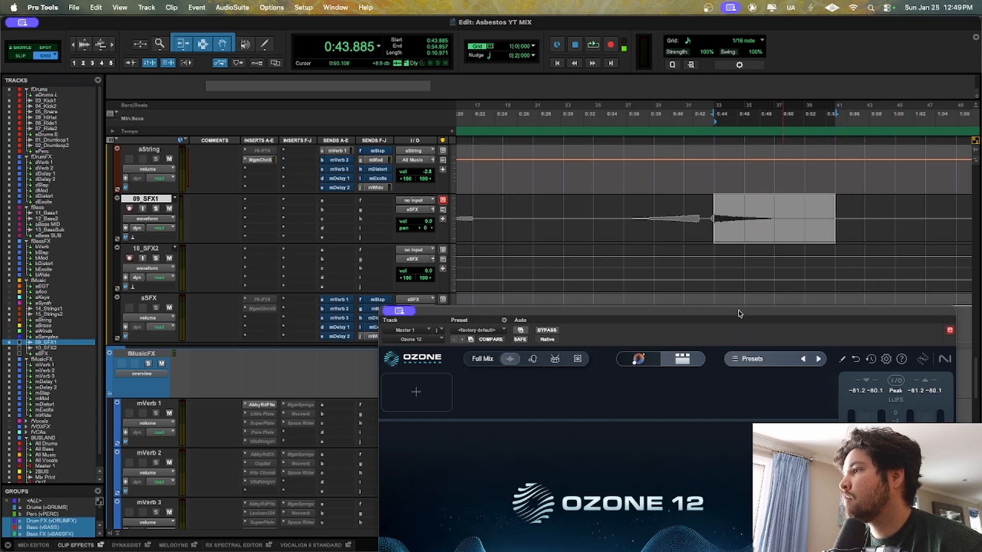
Run Ozone 12's One-Click Master Assistant on the selected range, then stop playback
{"action": "left_click_drag", "start_coordinate": [738, 314], "coordinate": [448, 97]}
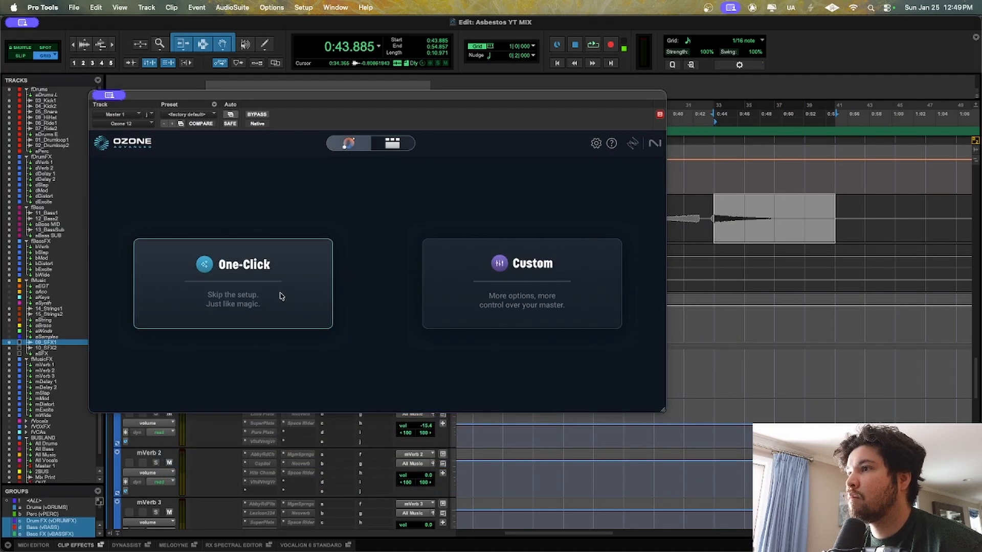
{"action": "left_click", "coordinate": [280, 297]}
{"action": "key", "text": "space"}
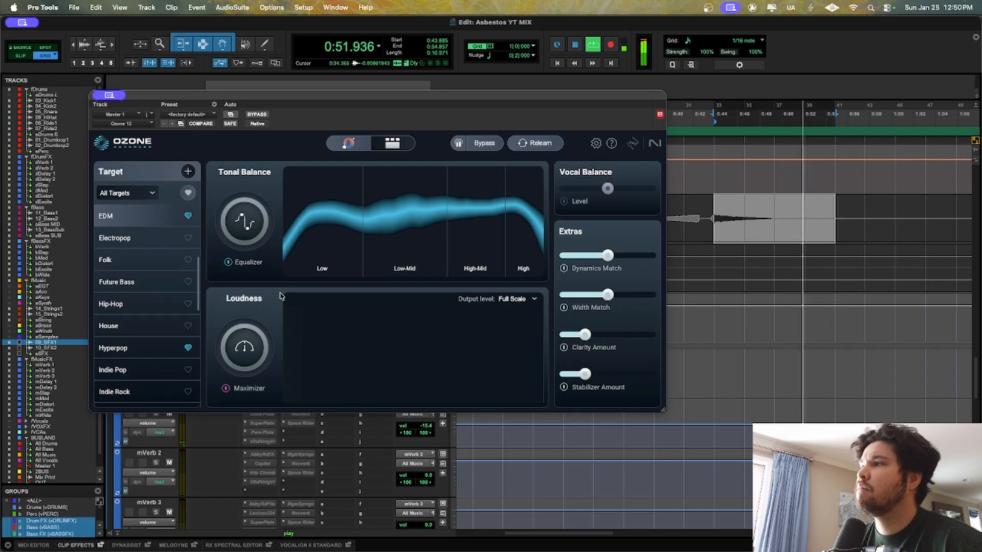
{"action": "key", "text": "space"}
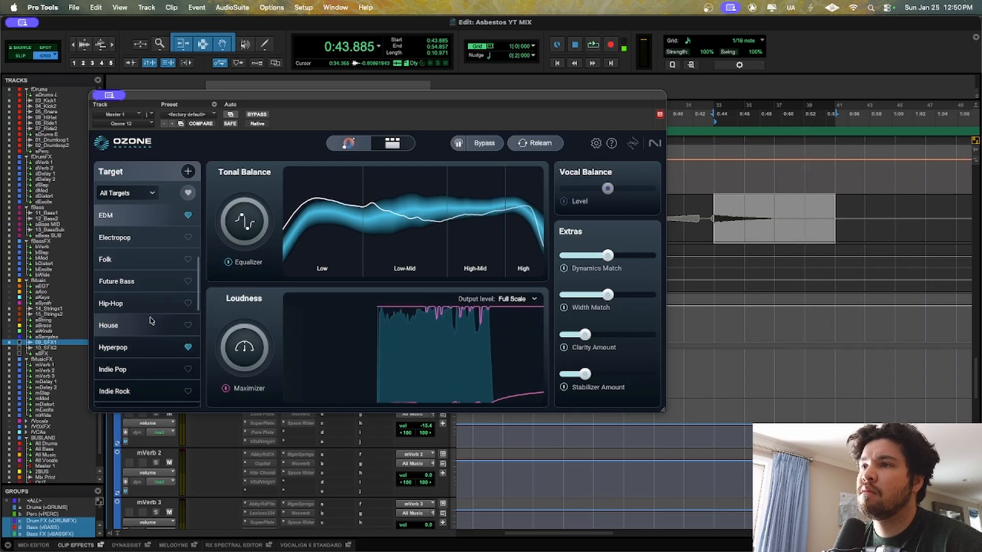
Audition the Hyperpop target in Ozone over the selected range and return to the EDM target
{"action": "scroll", "coordinate": [148, 317], "scroll_direction": "down", "scroll_amount": 2}
{"action": "left_click", "coordinate": [152, 320]}
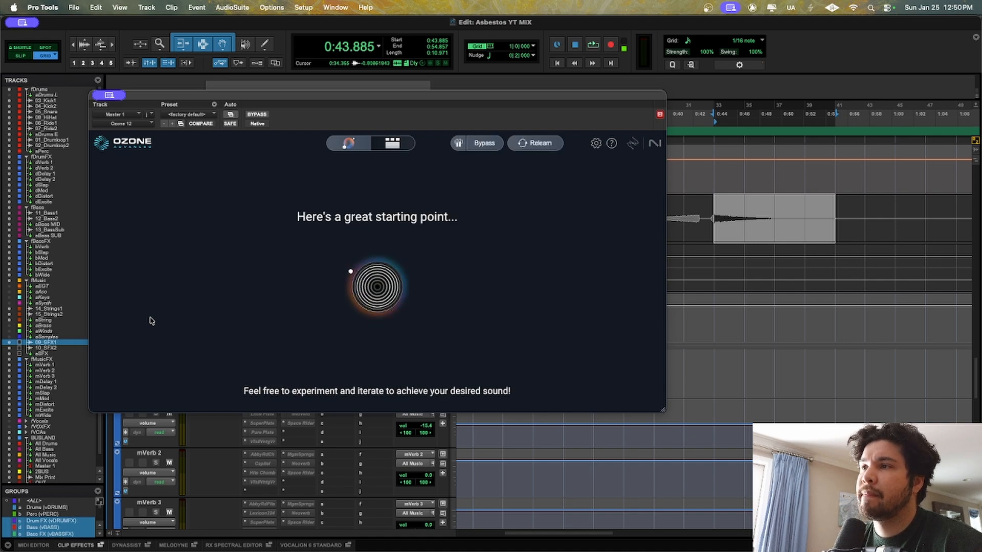
{"action": "key", "text": "space"}
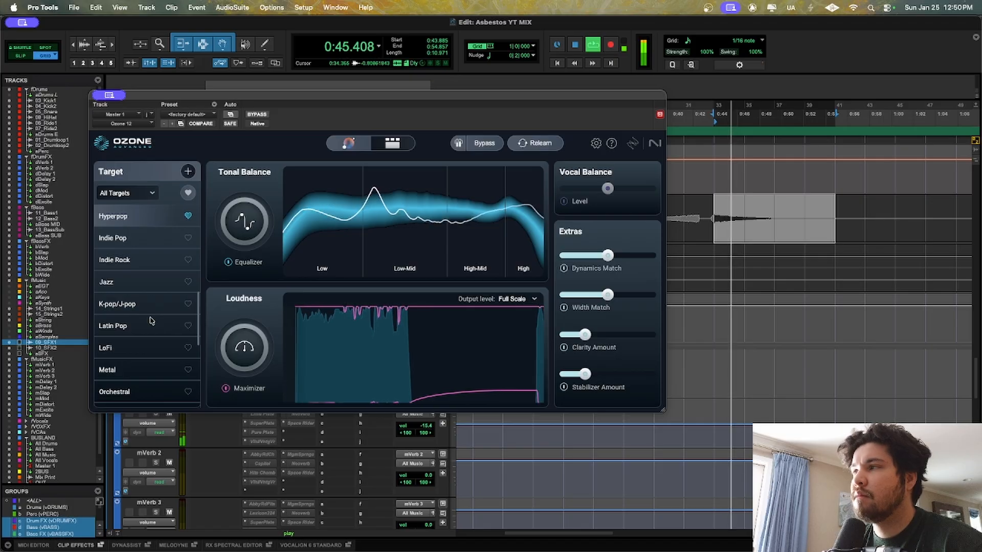
{"action": "scroll", "coordinate": [154, 226], "scroll_direction": "up", "scroll_amount": 4}
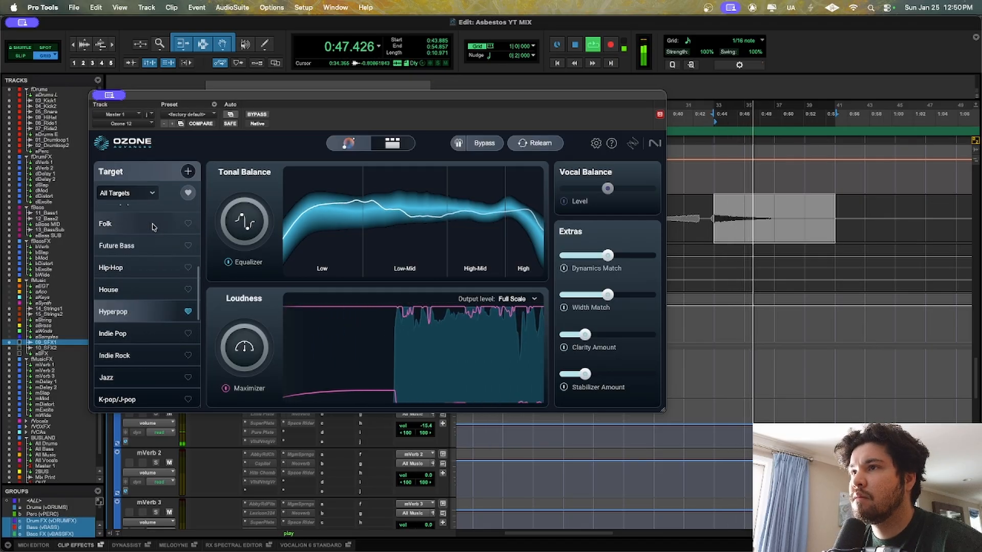
{"action": "scroll", "coordinate": [154, 224], "scroll_direction": "up", "scroll_amount": 2}
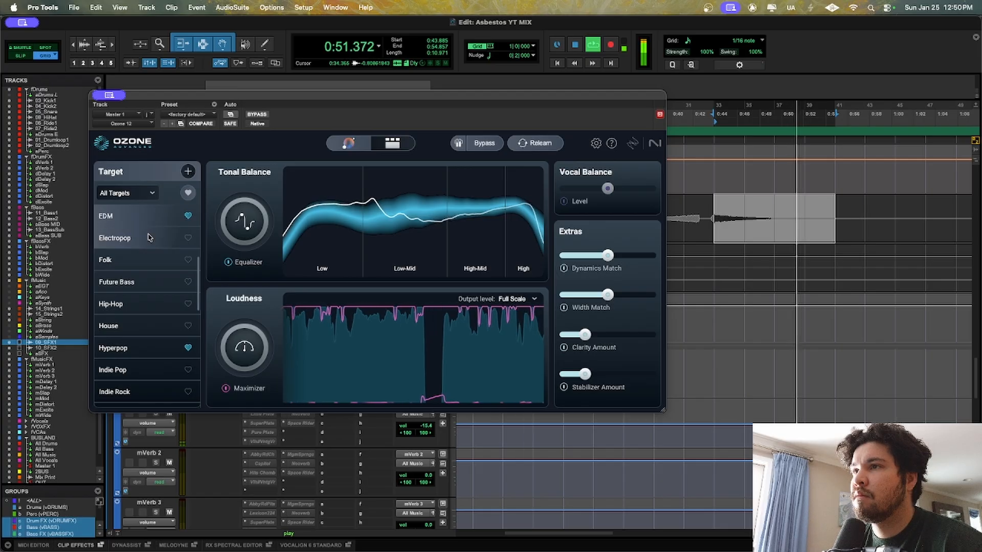
Try the Electropop target and compare the mix with Ozone bypassed and active
{"action": "left_click", "coordinate": [148, 238]}
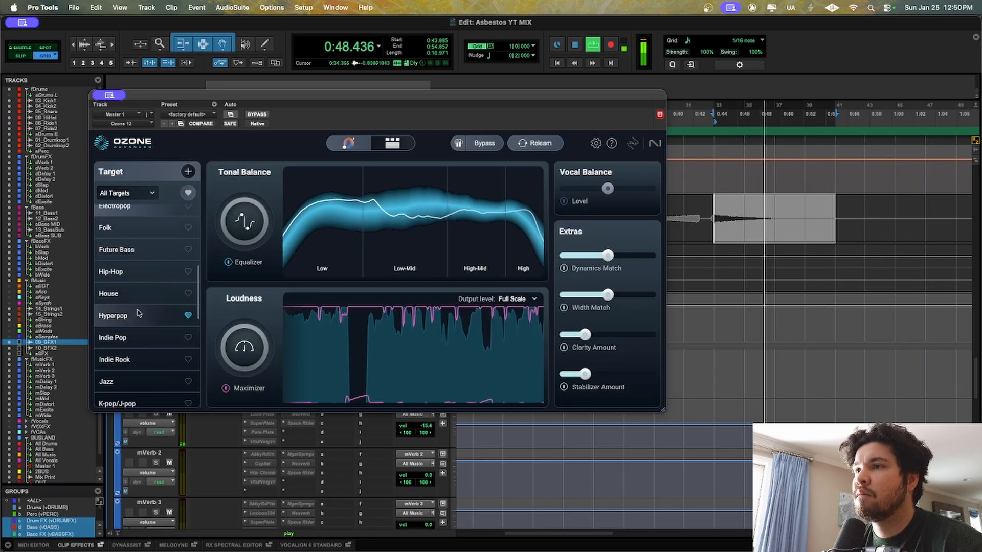
{"action": "scroll", "coordinate": [143, 318], "scroll_direction": "down", "scroll_amount": 5}
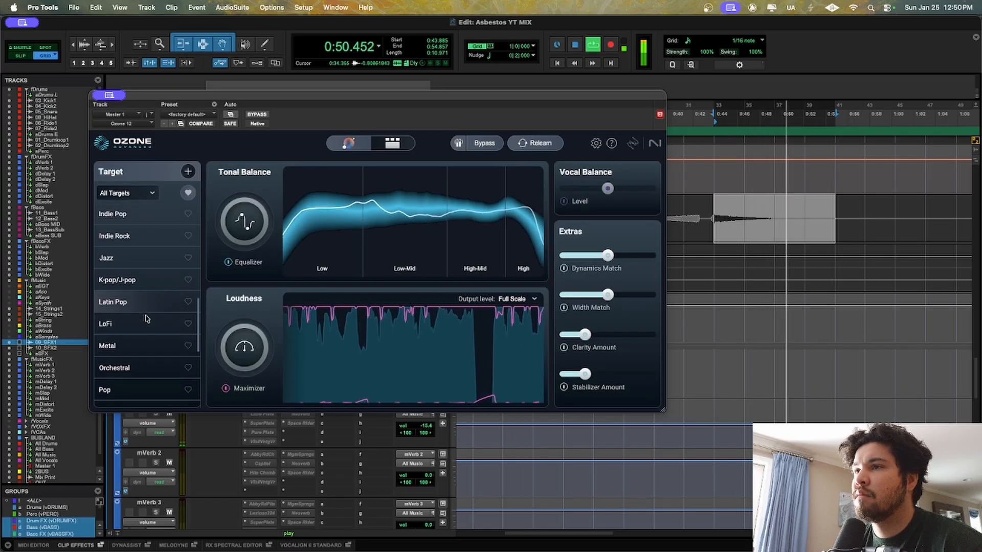
{"action": "left_click", "coordinate": [478, 145]}
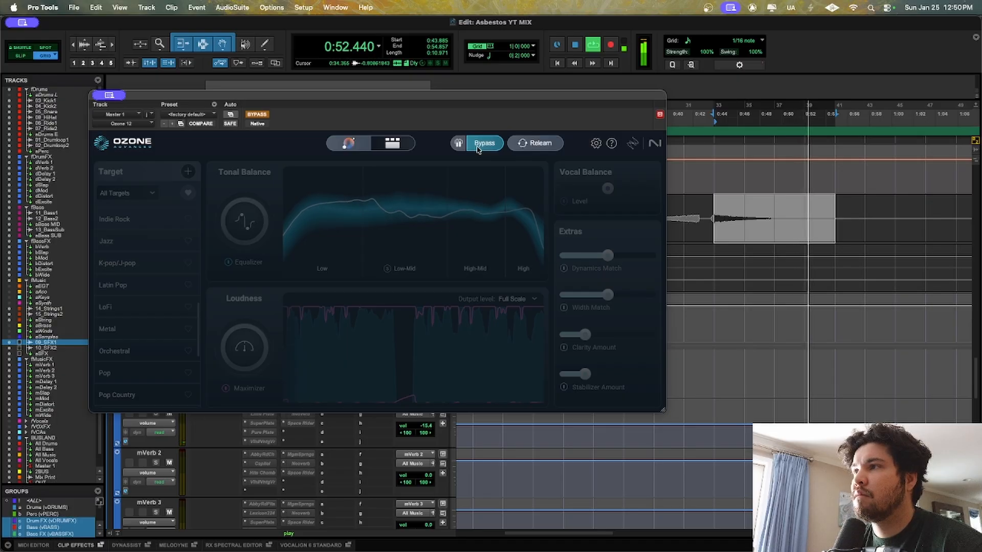
{"action": "left_click", "coordinate": [478, 145]}
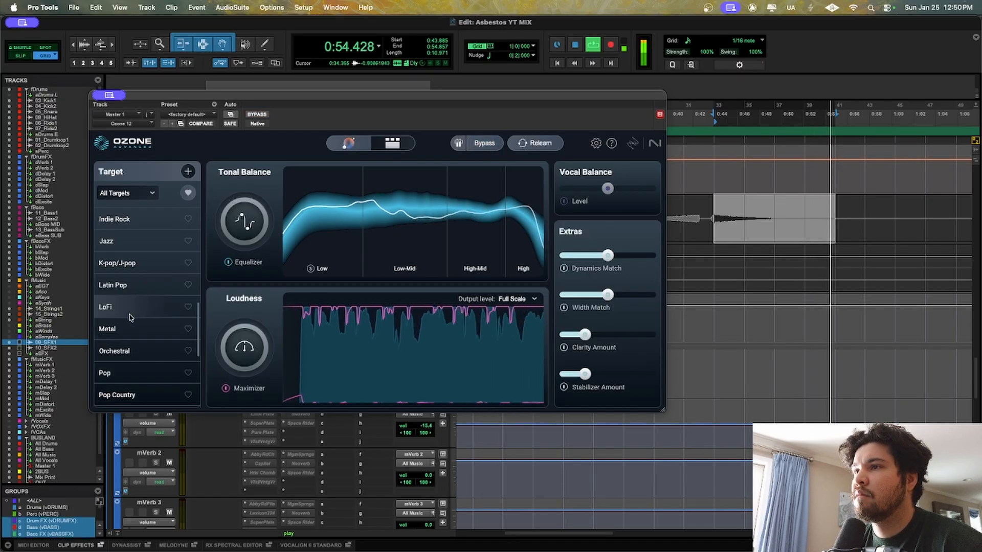
Audition the Techno, Pop and Indie Pop targets in Ozone while the range plays
{"action": "scroll", "coordinate": [148, 348], "scroll_direction": "down", "scroll_amount": 6}
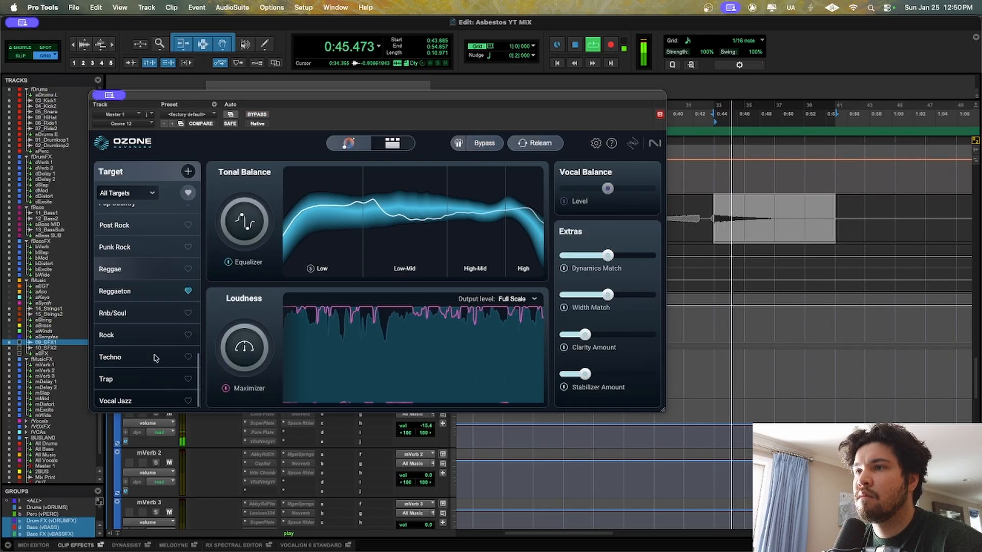
{"action": "left_click", "coordinate": [128, 357]}
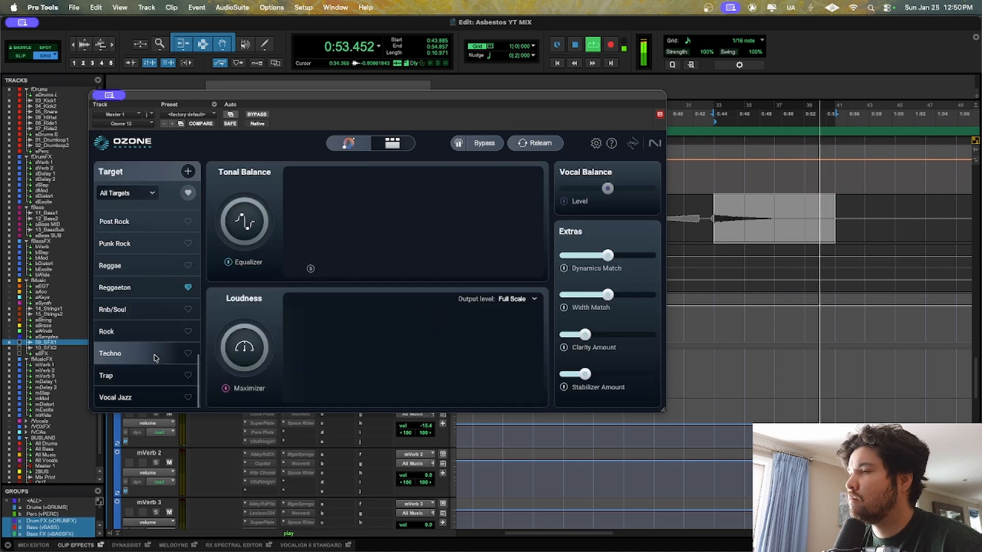
{"action": "scroll", "coordinate": [156, 358], "scroll_direction": "up", "scroll_amount": 5}
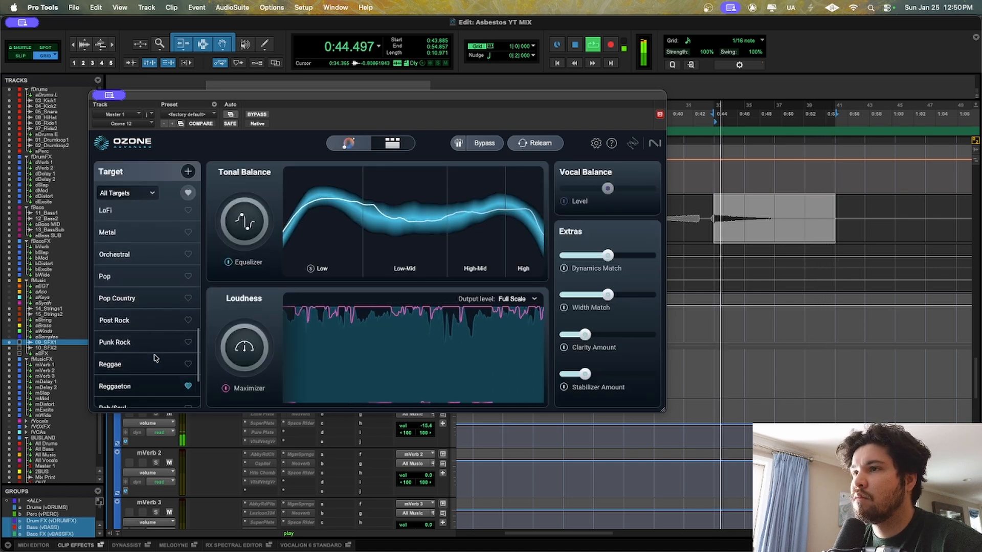
{"action": "scroll", "coordinate": [153, 353], "scroll_direction": "up", "scroll_amount": 2}
{"action": "left_click", "coordinate": [144, 323]}
{"action": "scroll", "coordinate": [144, 323], "scroll_direction": "down", "scroll_amount": 5}
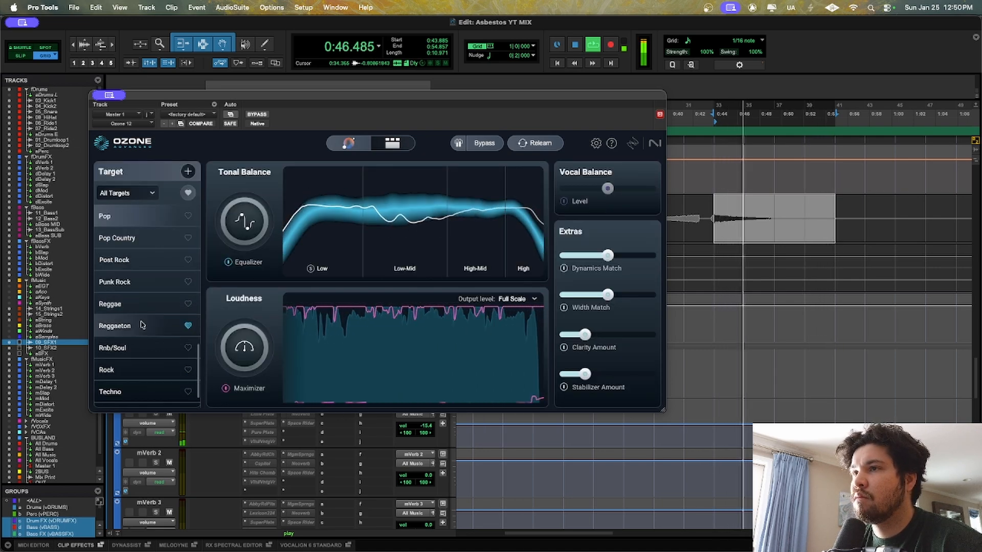
{"action": "scroll", "coordinate": [142, 325], "scroll_direction": "up", "scroll_amount": 2}
{"action": "scroll", "coordinate": [143, 325], "scroll_direction": "up", "scroll_amount": 8}
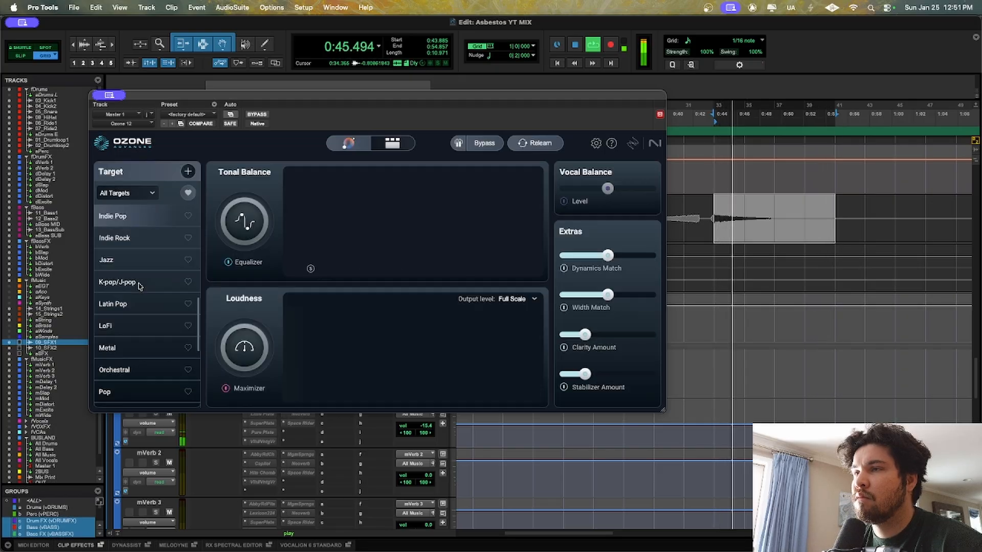
Set Ozone's target to House and compare the mix with Ozone bypassed and active
{"action": "scroll", "coordinate": [138, 284], "scroll_direction": "up", "scroll_amount": 2}
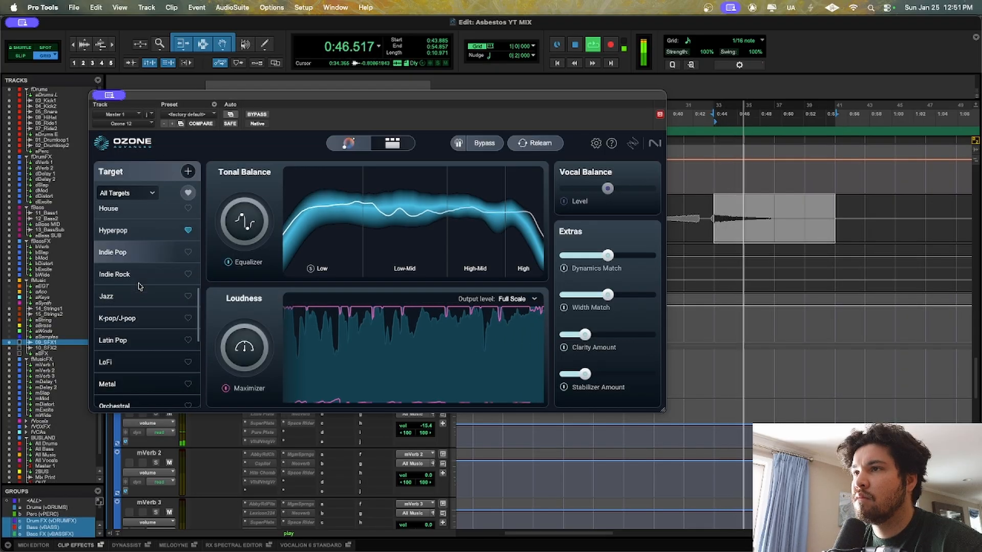
{"action": "left_click", "coordinate": [138, 213]}
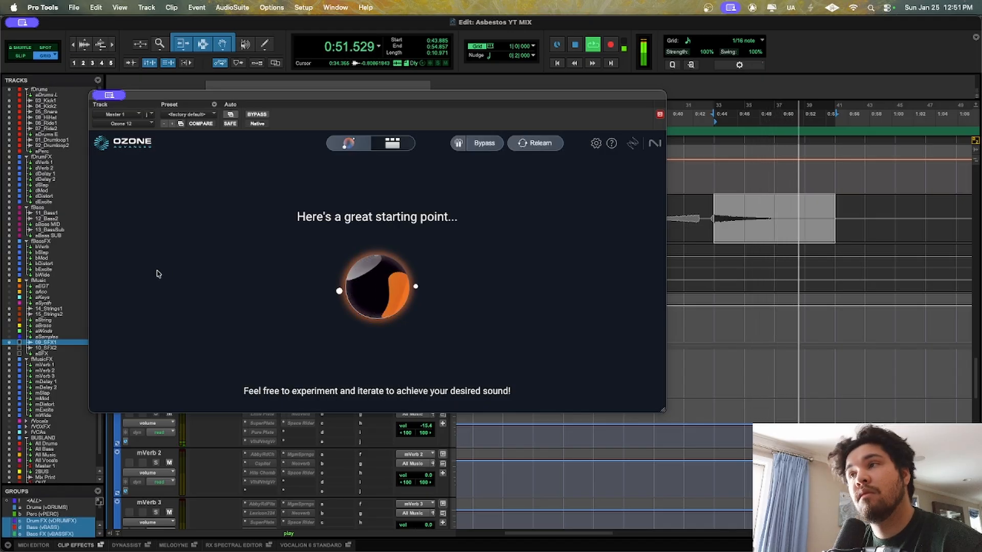
{"action": "left_click", "coordinate": [485, 145]}
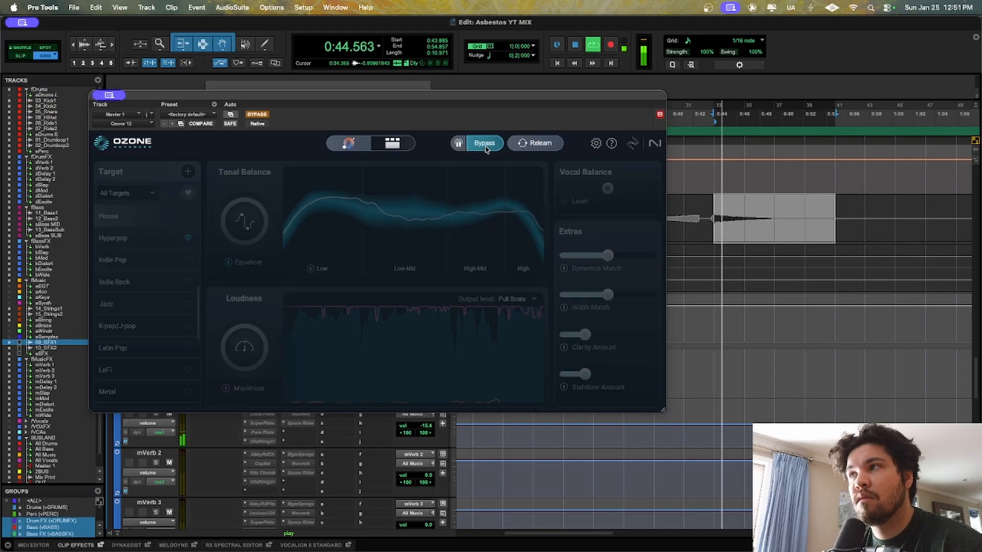
{"action": "left_click", "coordinate": [484, 144]}
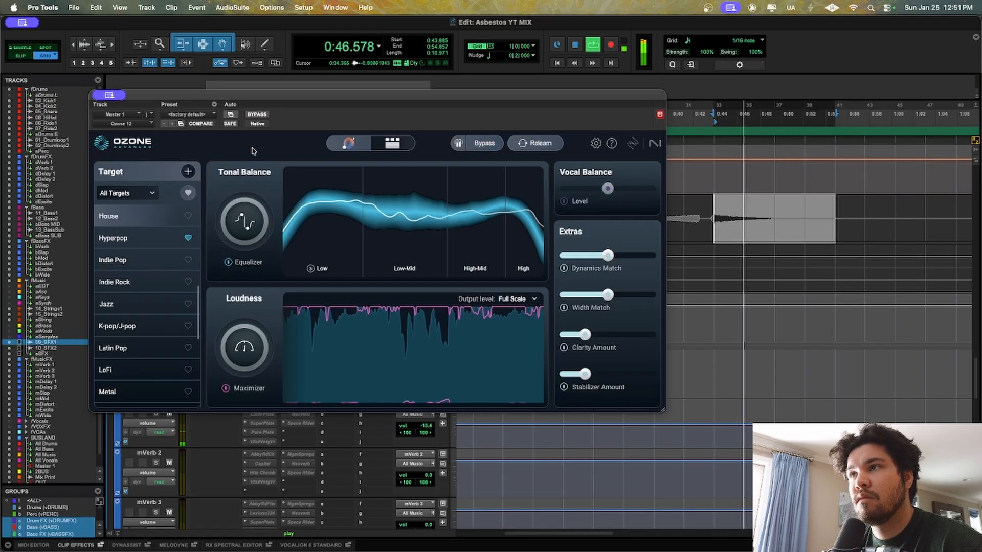
Switch Ozone to its detailed module view and compare the Dynamic EQ off and on while playing the range
{"action": "left_click", "coordinate": [393, 144]}
{"action": "key", "text": "space"}
{"action": "left_click", "coordinate": [488, 179]}
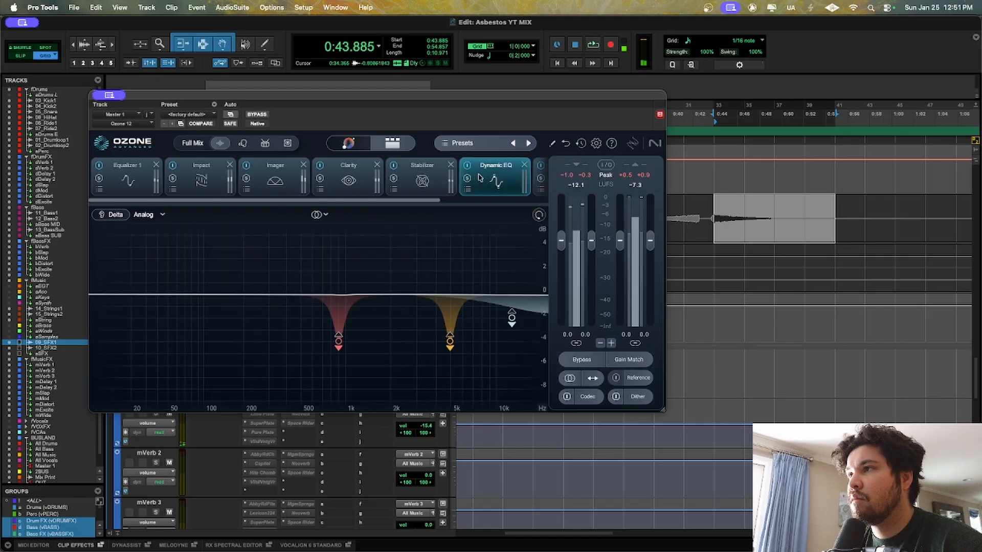
{"action": "left_click", "coordinate": [468, 167]}
{"action": "key", "text": "space"}
{"action": "left_click", "coordinate": [467, 166]}
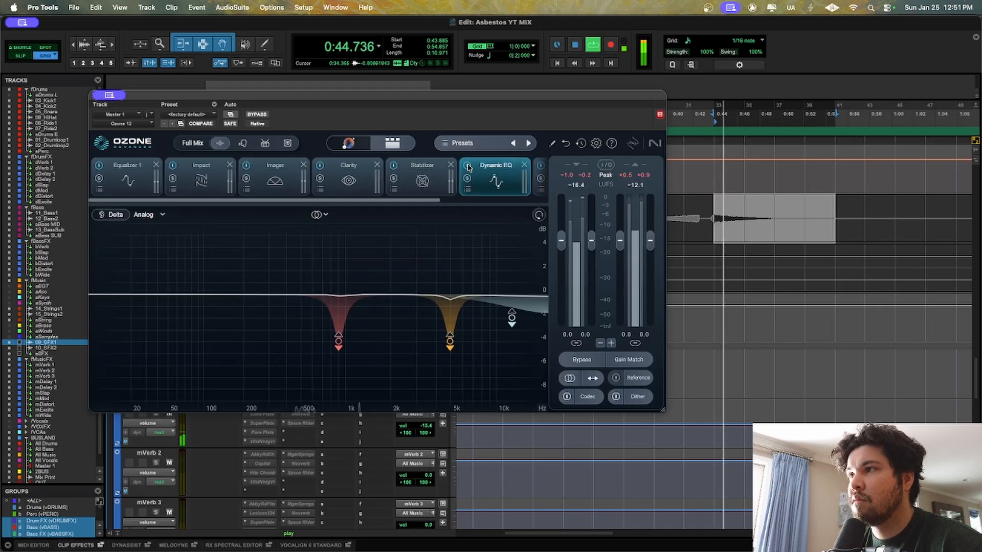
Turn on Gain Match and remove the Dynamic EQ module from Ozone's chain
{"action": "left_click", "coordinate": [468, 166]}
{"action": "left_click", "coordinate": [629, 360]}
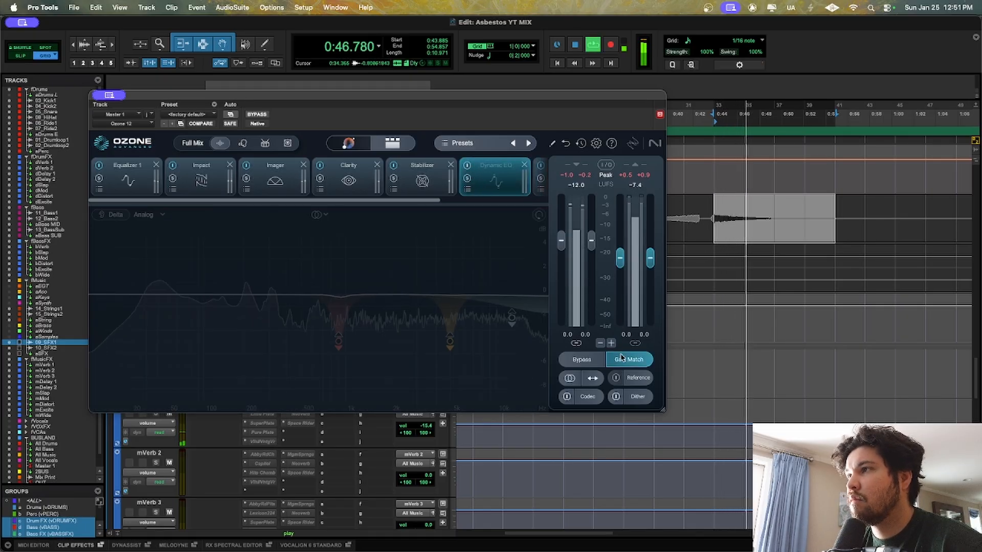
{"action": "left_click", "coordinate": [524, 165]}
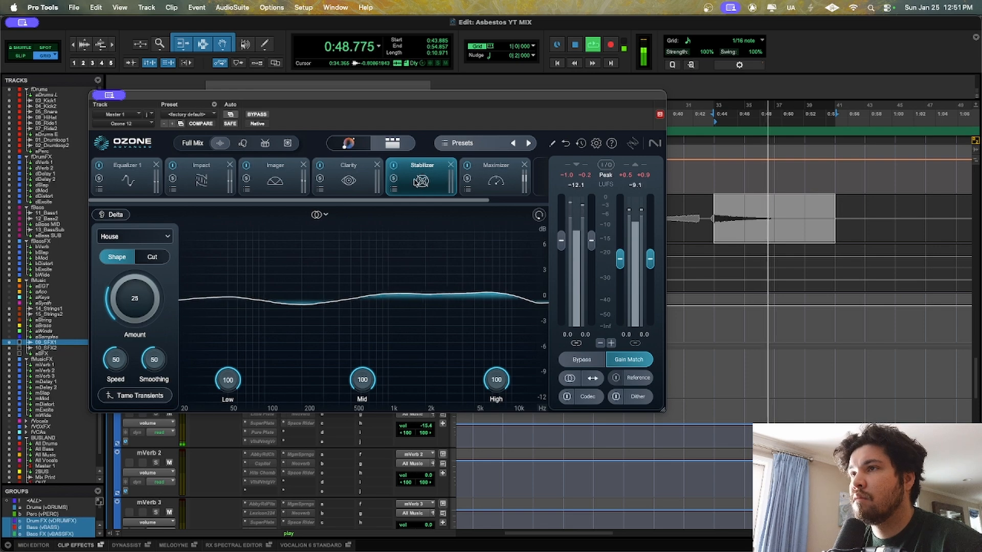
Audition Equalizer 1 at an amount of 0%, then raise it partway, keeping it below its original amount
{"action": "left_click", "coordinate": [128, 180]}
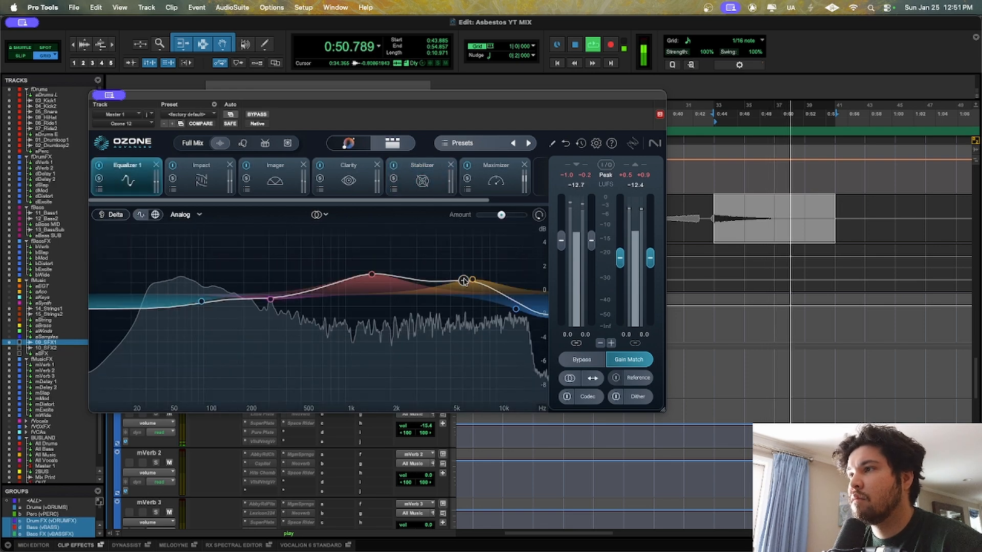
{"action": "left_click_drag", "start_coordinate": [501, 215], "coordinate": [475, 216]}
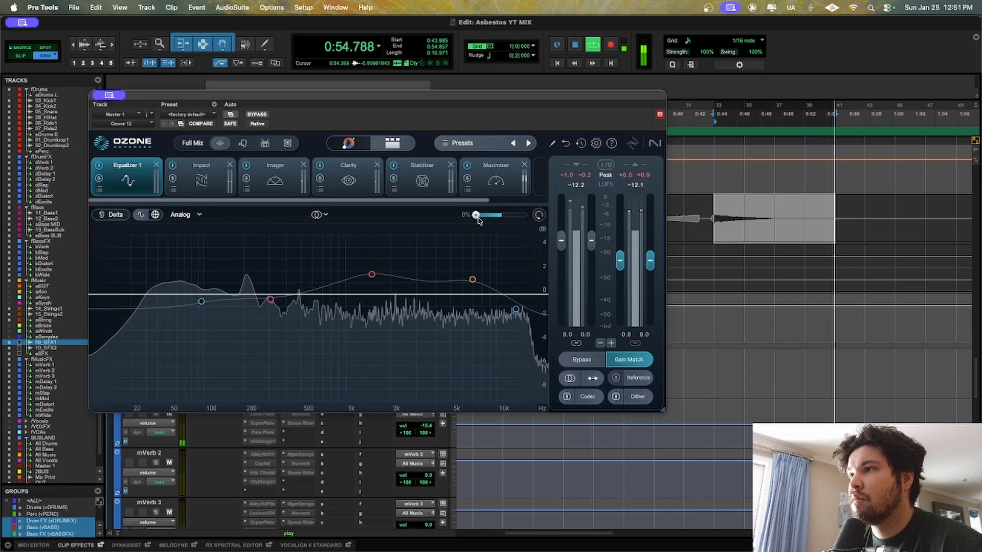
{"action": "mouse_move", "coordinate": [475, 216]}
{"action": "left_mouse_down"}
{"action": "mouse_move", "coordinate": [489, 216]}
{"action": "mouse_move", "coordinate": [476, 215]}
{"action": "left_mouse_up"}
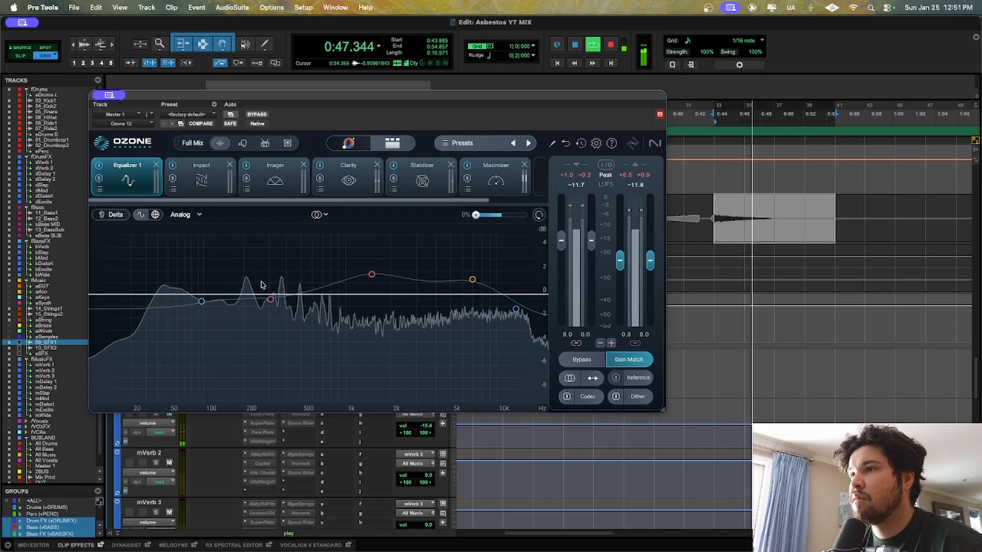
{"action": "left_click", "coordinate": [202, 301]}
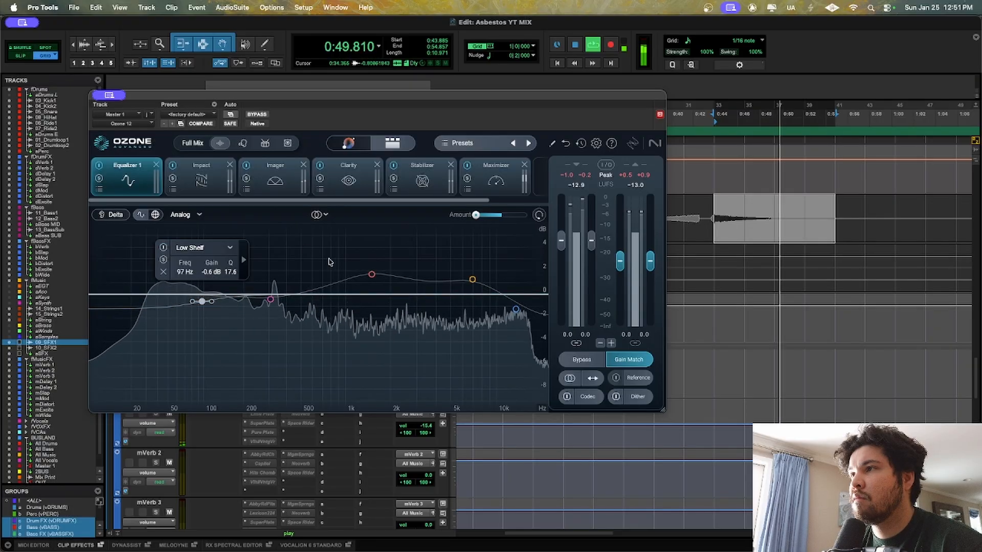
{"action": "left_click_drag", "start_coordinate": [476, 215], "coordinate": [495, 217]}
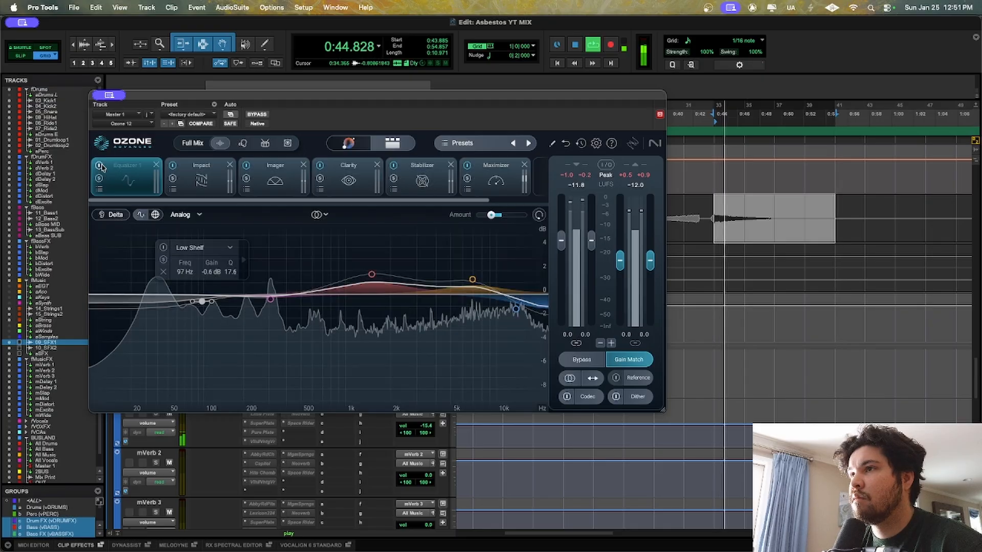
Sync the Impact module's envelope to the tempo and set it to 1/8
{"action": "left_click", "coordinate": [223, 179]}
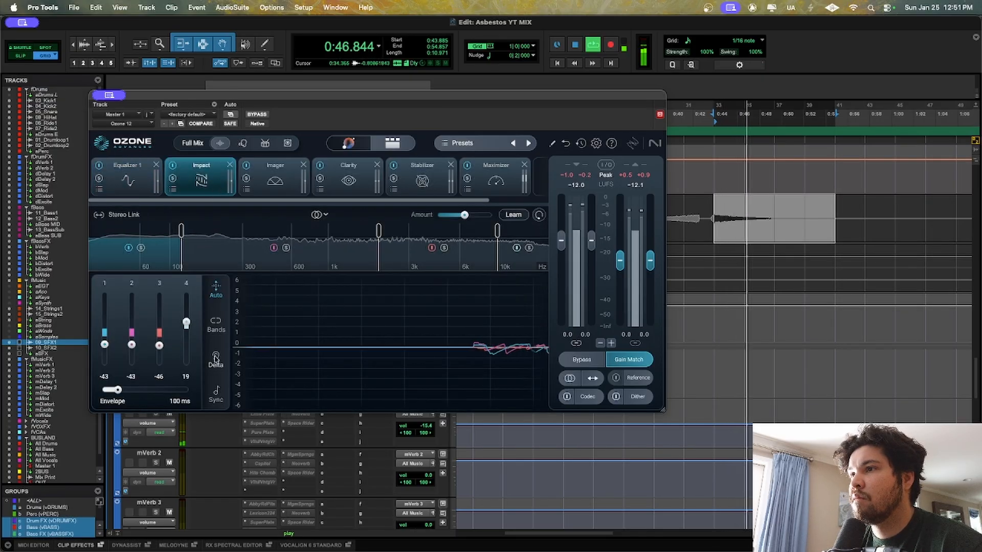
{"action": "left_click_drag", "start_coordinate": [280, 97], "coordinate": [333, 168]}
{"action": "scroll", "coordinate": [508, 141], "scroll_direction": "left", "scroll_amount": 5}
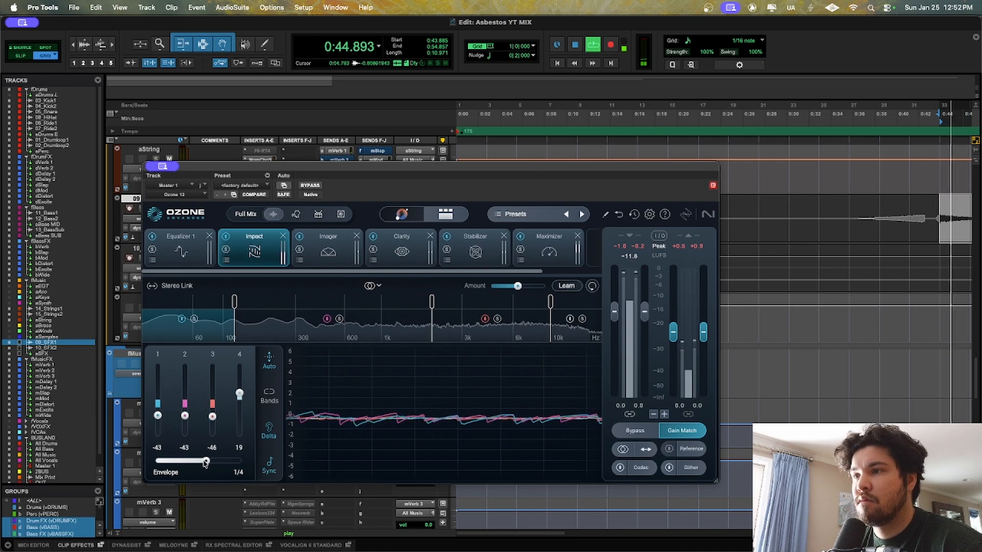
{"action": "left_click_drag", "start_coordinate": [205, 462], "coordinate": [197, 463]}
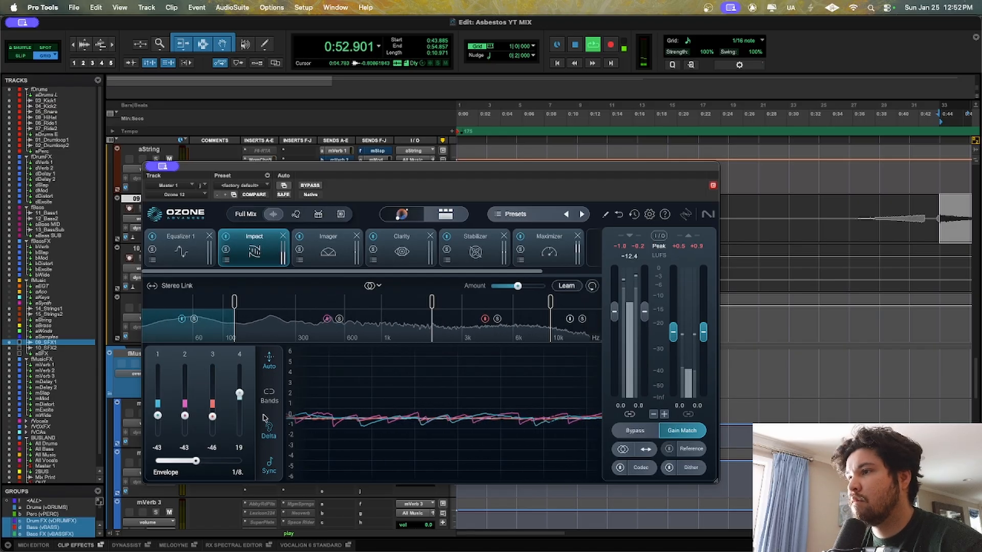
Compare the mix with the Imager module off and on during playback
{"action": "left_click", "coordinate": [324, 251]}
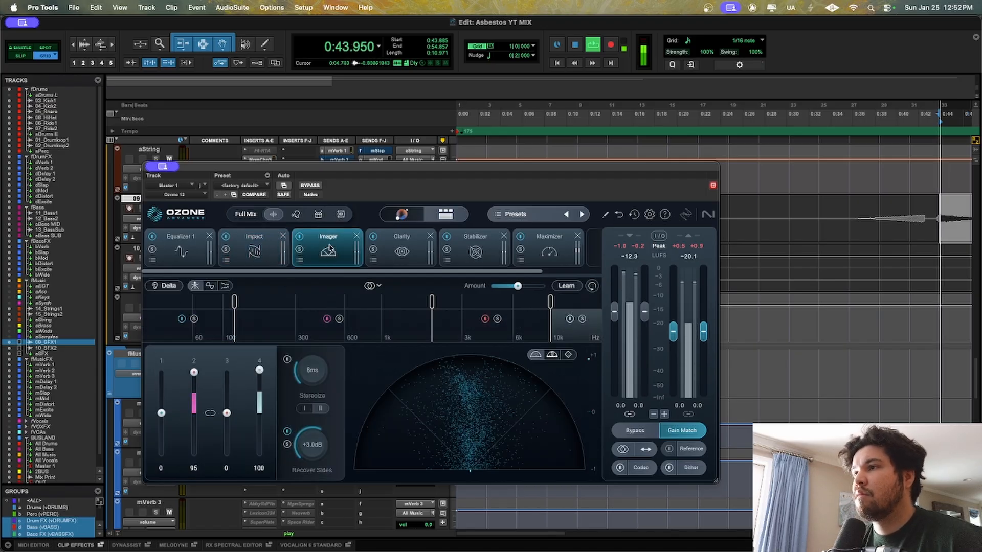
{"action": "left_click", "coordinate": [301, 238]}
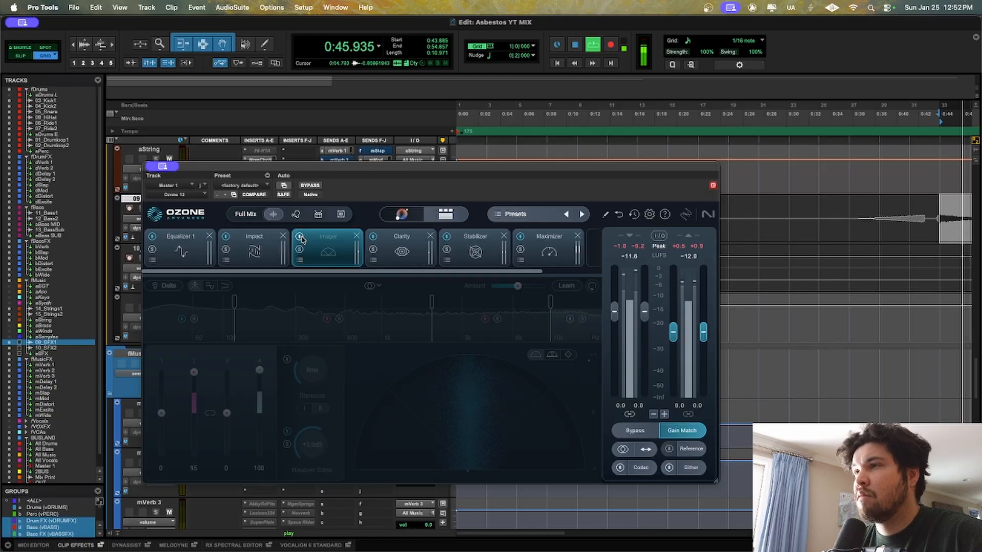
{"action": "left_click", "coordinate": [301, 237]}
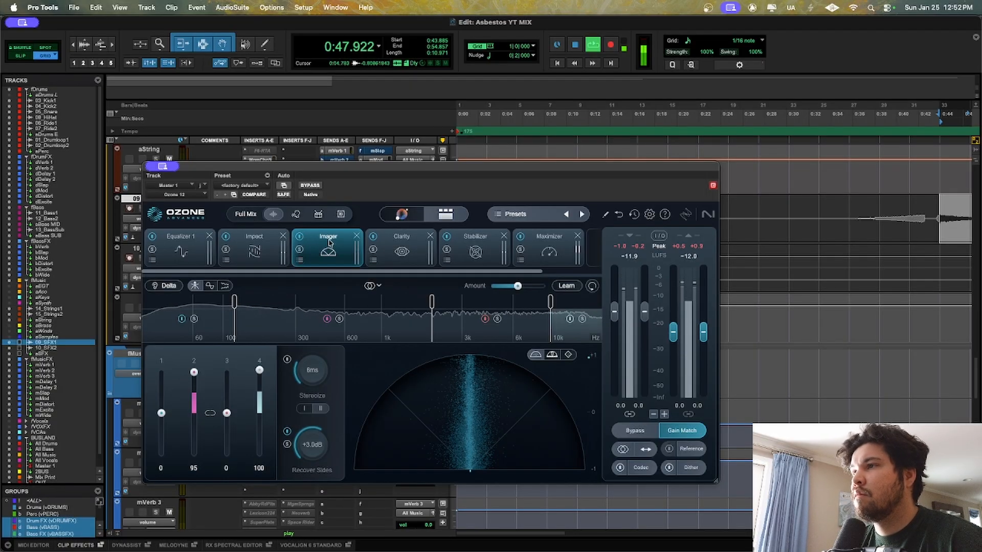
Lower the Clarity module's amount to about 17% and check the Stabilizer module's settings
{"action": "left_click", "coordinate": [401, 251]}
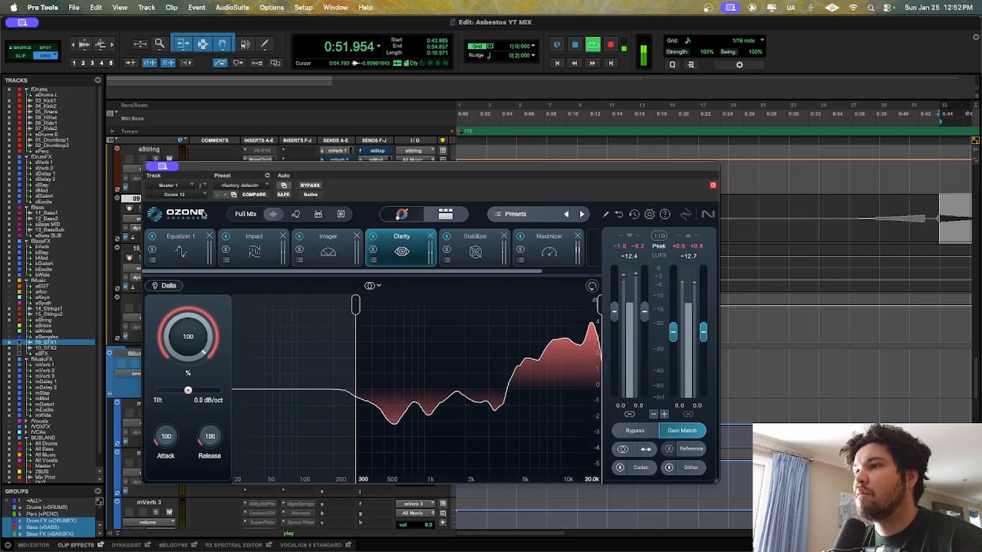
{"action": "left_click_drag", "start_coordinate": [188, 338], "coordinate": [191, 356]}
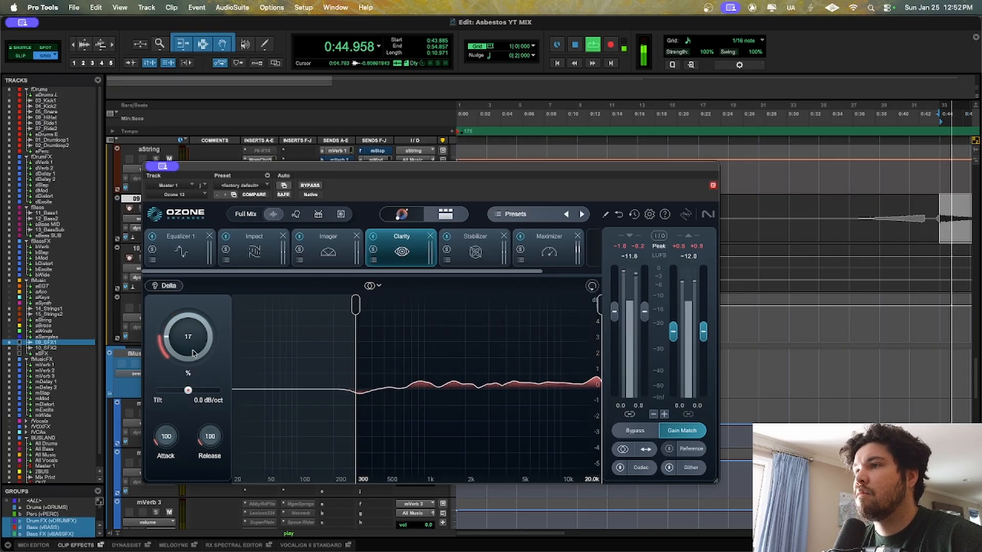
{"action": "left_click", "coordinate": [475, 250]}
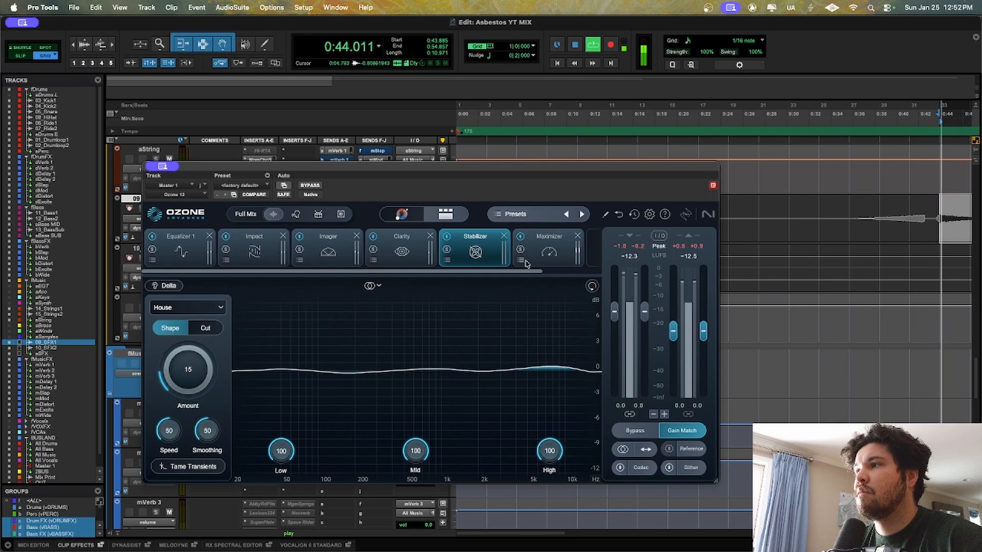
Audition the Maximizer's IRC 4 Classic mode against IRC 4 Modern during playback
{"action": "left_click", "coordinate": [549, 250]}
{"action": "left_click", "coordinate": [186, 308]}
{"action": "mouse_move", "coordinate": [174, 369]}
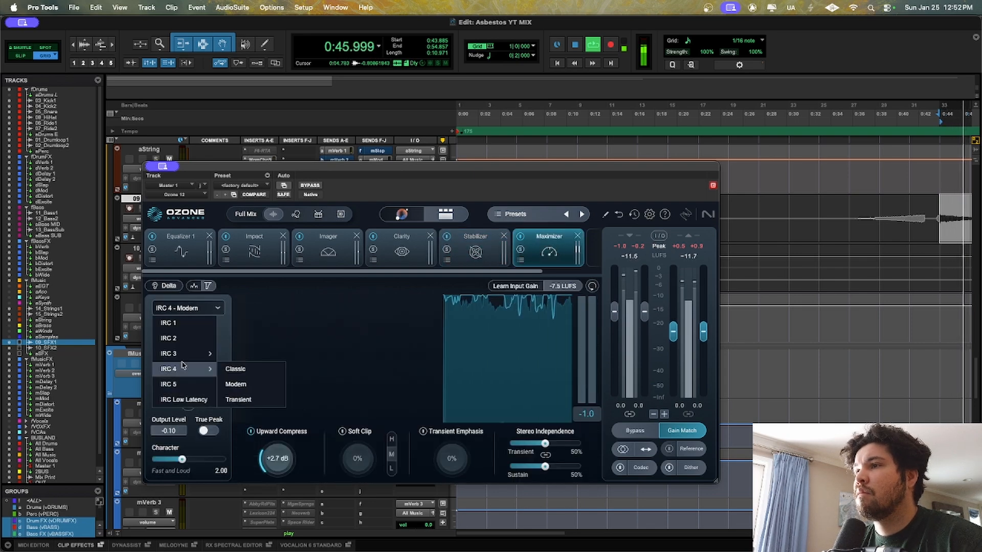
{"action": "left_click", "coordinate": [236, 368]}
{"action": "left_click", "coordinate": [207, 311]}
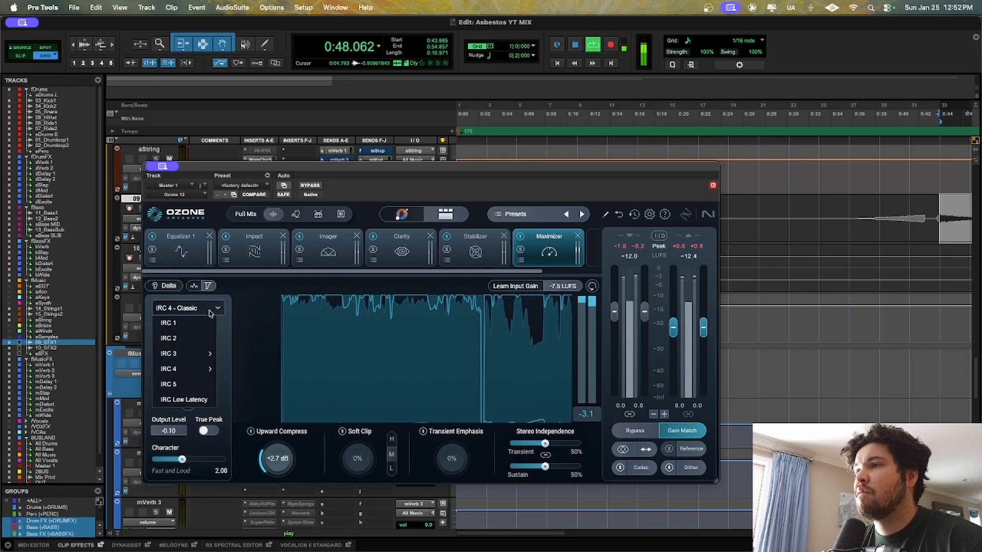
{"action": "left_click", "coordinate": [242, 385]}
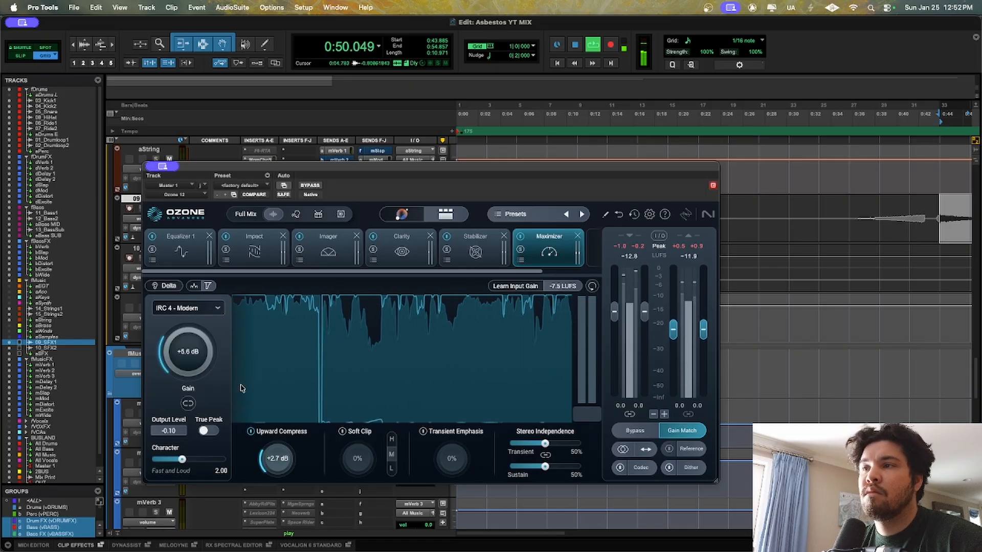
Audition the Maximizer's IRC 4 Transient mode repeatedly against Modern, finishing on IRC 4 - Modern
{"action": "left_click", "coordinate": [187, 308]}
{"action": "mouse_move", "coordinate": [189, 370]}
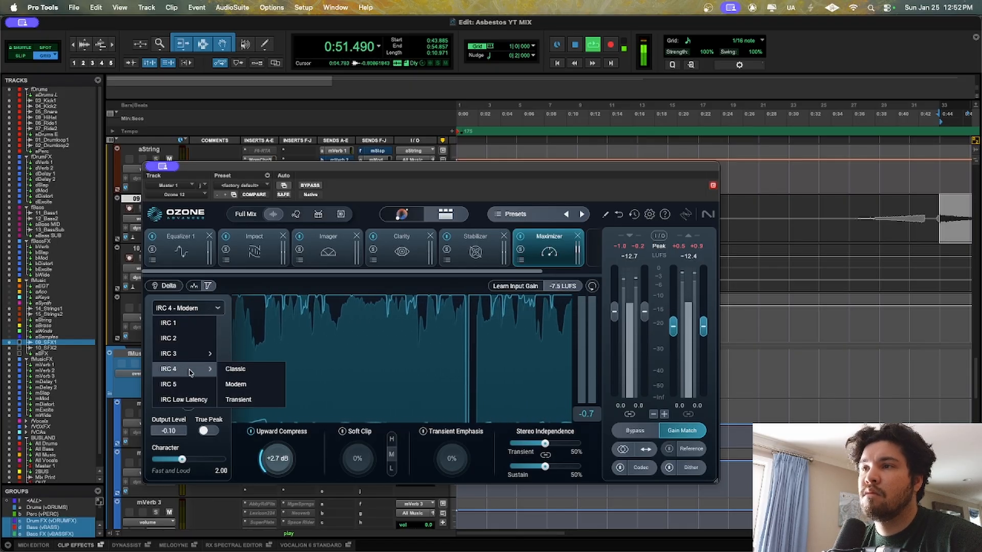
{"action": "left_click", "coordinate": [239, 400]}
{"action": "left_click", "coordinate": [198, 308]}
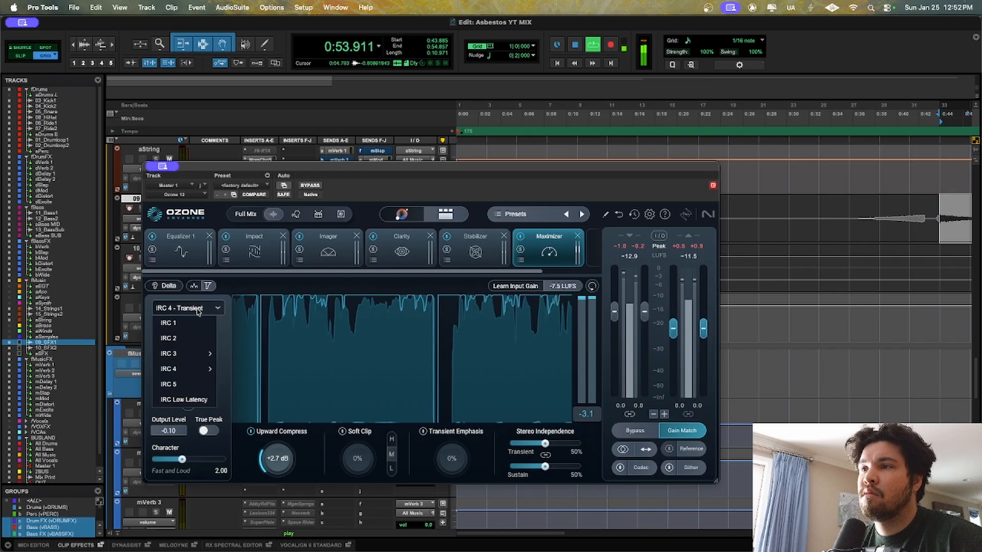
{"action": "mouse_move", "coordinate": [189, 369]}
{"action": "left_click", "coordinate": [254, 389]}
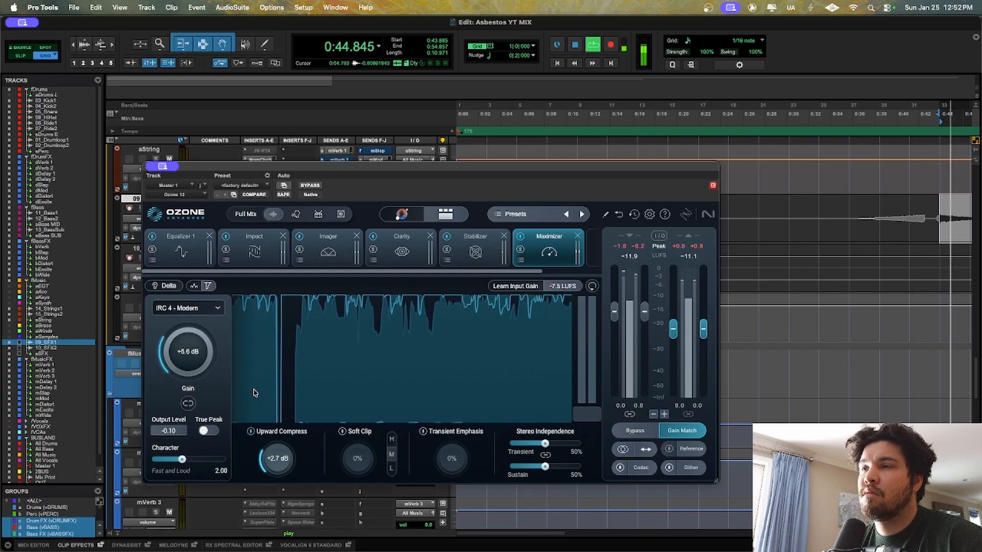
{"action": "left_click", "coordinate": [188, 308]}
{"action": "mouse_move", "coordinate": [189, 369]}
{"action": "left_click", "coordinate": [240, 399]}
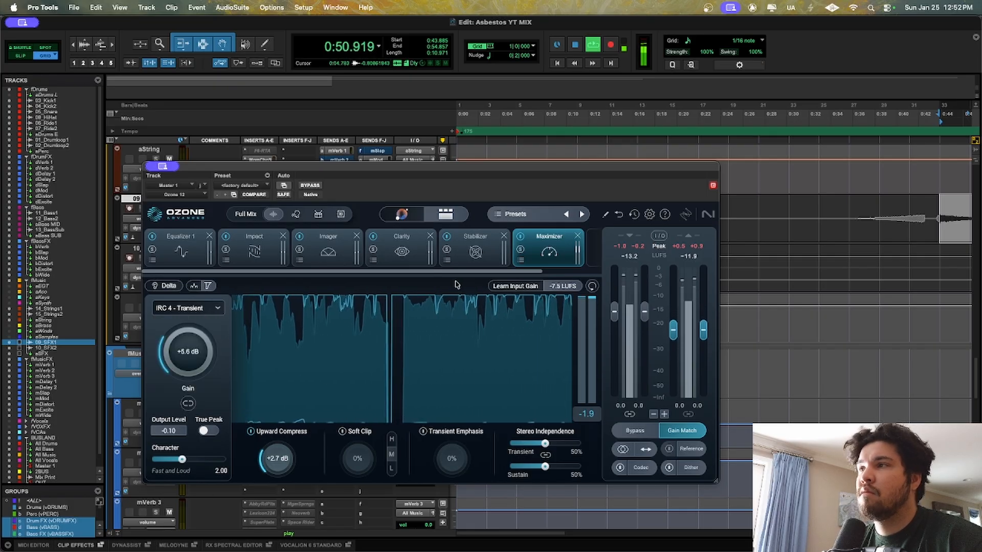
{"action": "scroll", "coordinate": [452, 274], "scroll_direction": "right", "scroll_amount": 3}
{"action": "left_click", "coordinate": [188, 308]}
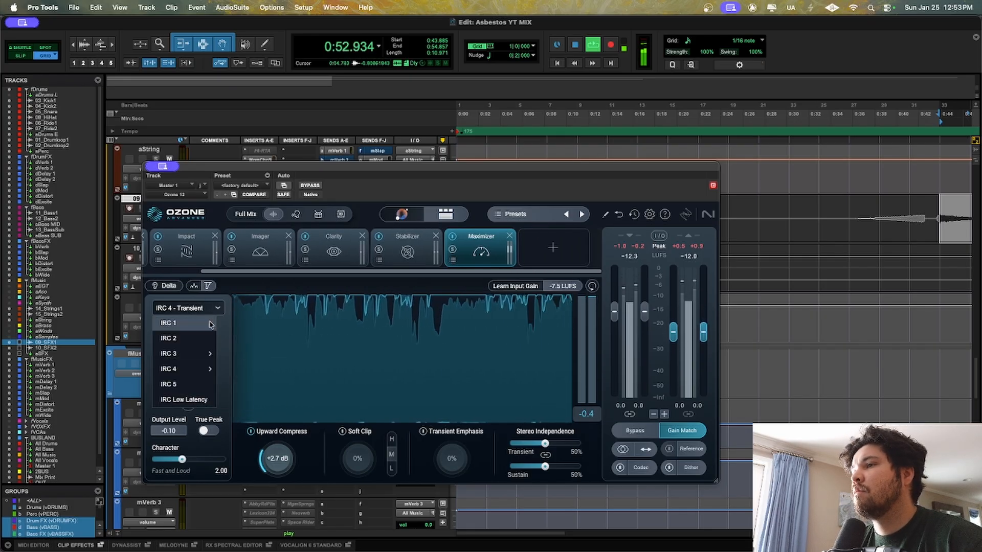
{"action": "mouse_move", "coordinate": [197, 370]}
{"action": "left_click", "coordinate": [241, 384]}
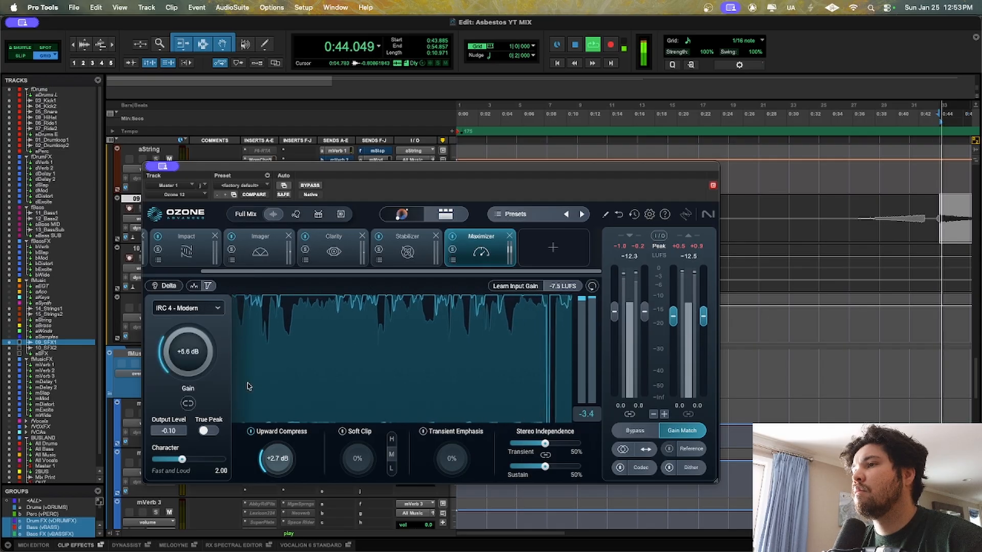
Add a Vintage Limiter after the Maximizer and compare it off and on, leaving it enabled
{"action": "left_click", "coordinate": [553, 248]}
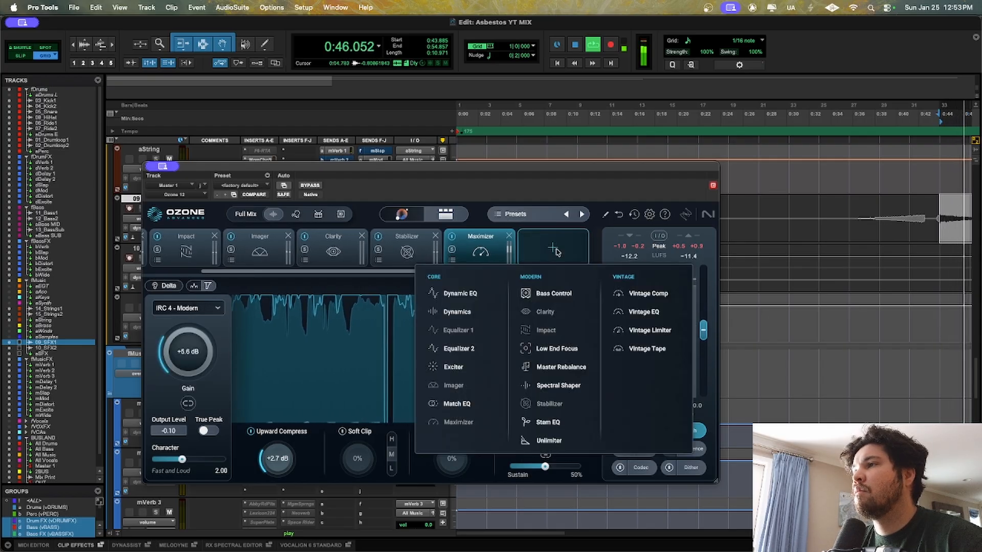
{"action": "left_click", "coordinate": [658, 330]}
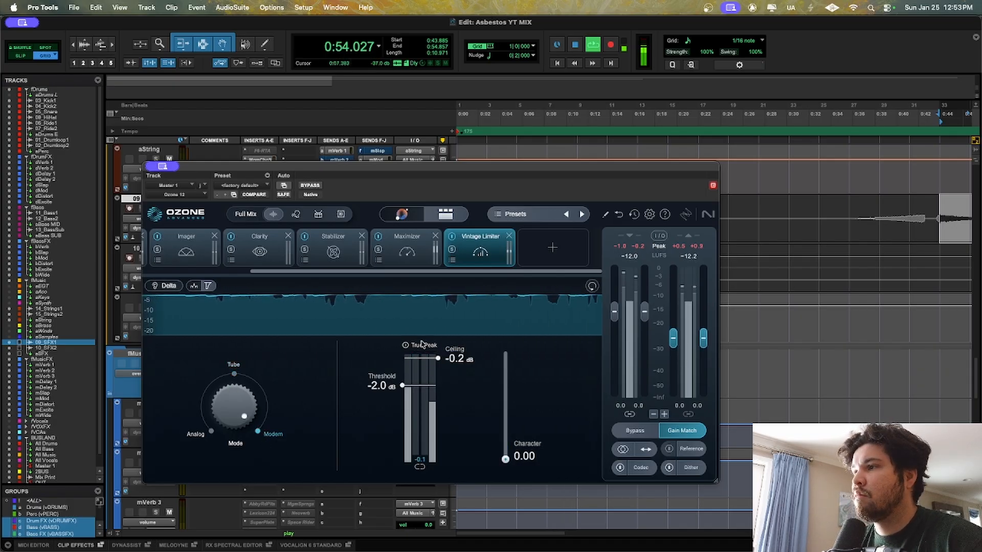
{"action": "left_click", "coordinate": [452, 236]}
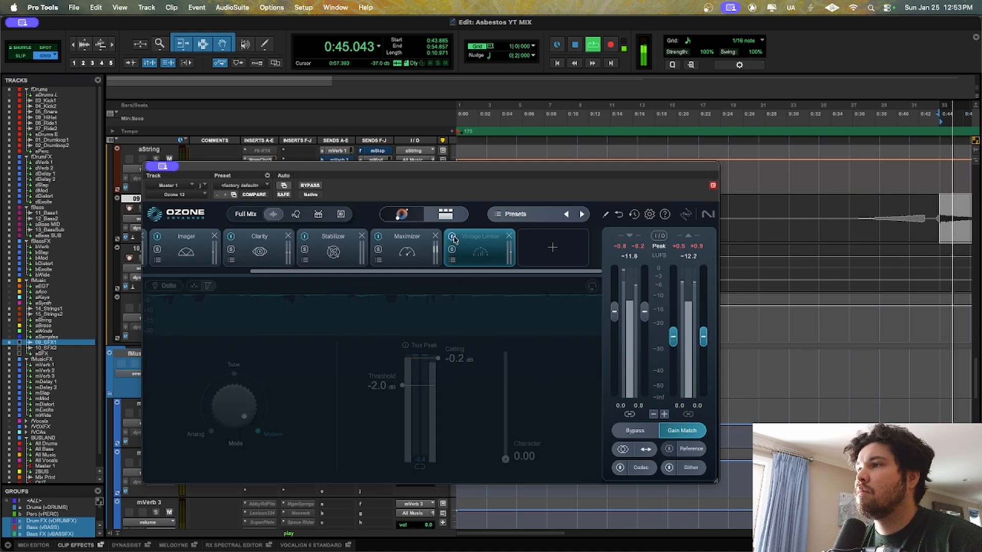
{"action": "left_click", "coordinate": [453, 237]}
Return to the start of Ozone's module chain, turn off Gain Match and stop playback
{"action": "left_click_drag", "start_coordinate": [344, 272], "coordinate": [216, 278]}
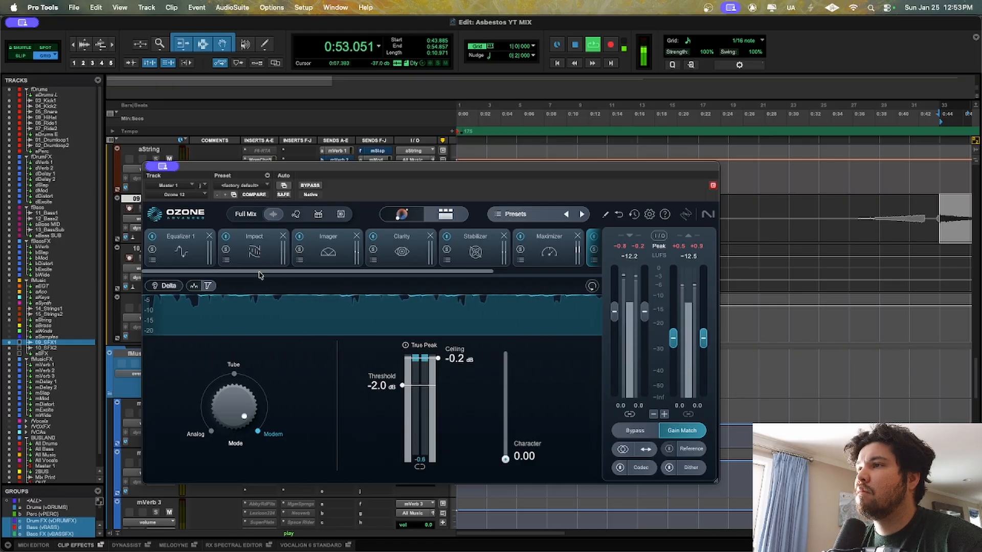
{"action": "left_click", "coordinate": [225, 236]}
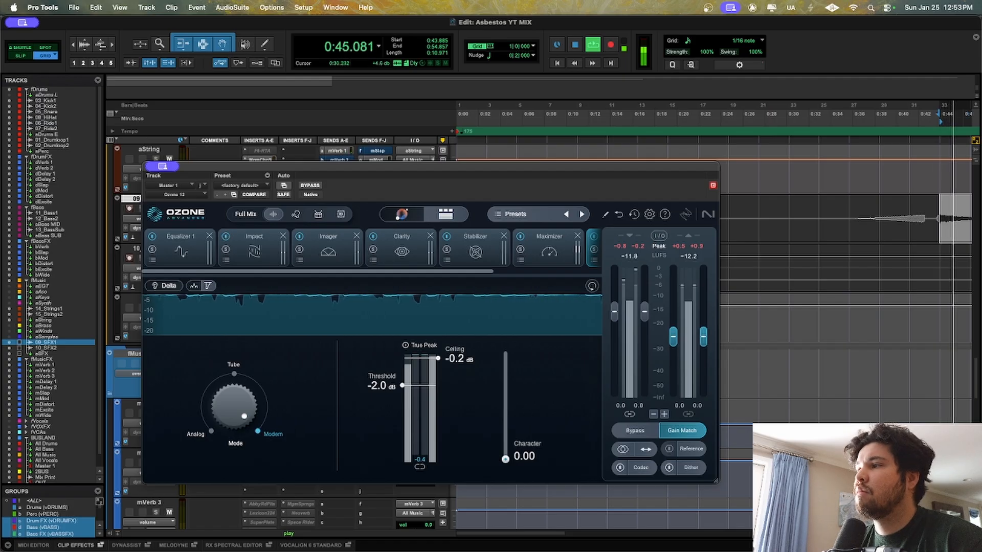
{"action": "left_click", "coordinate": [679, 434]}
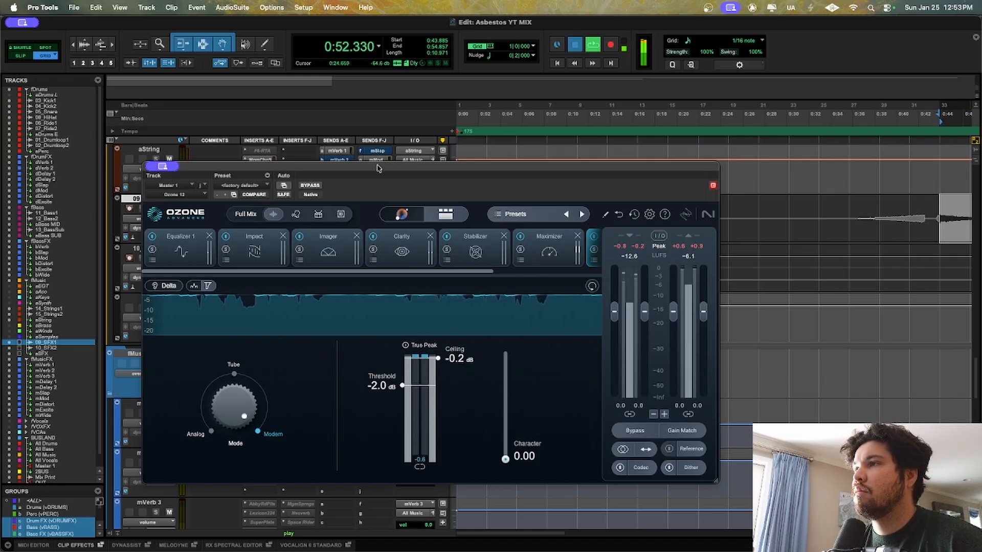
{"action": "left_click_drag", "start_coordinate": [377, 168], "coordinate": [730, 203]}
{"action": "key", "text": "space"}
Bring the bass tracks into view with a wider stretch of the timeline and minimize the Ozone window
{"action": "scroll", "coordinate": [327, 230], "scroll_direction": "up", "scroll_amount": 10}
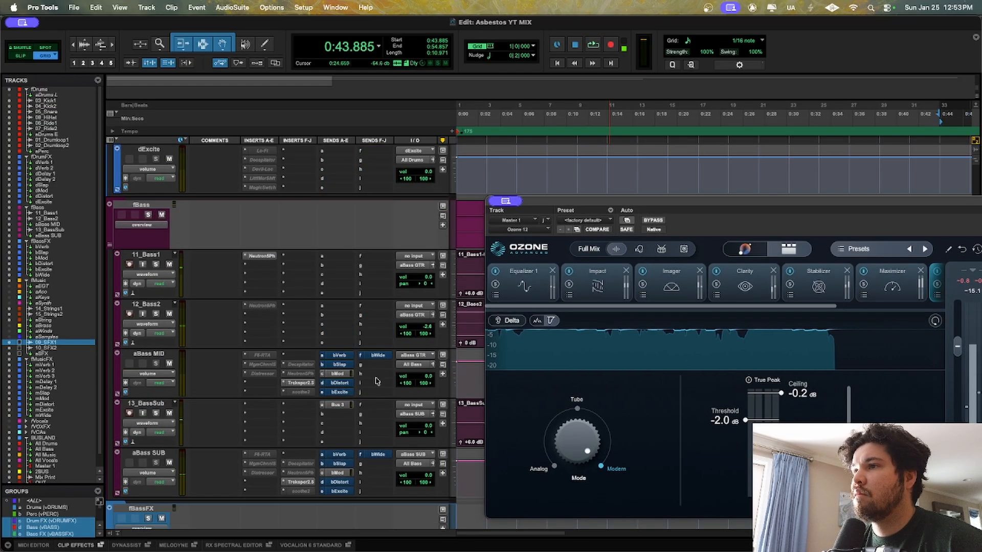
{"action": "key", "text": "r"}
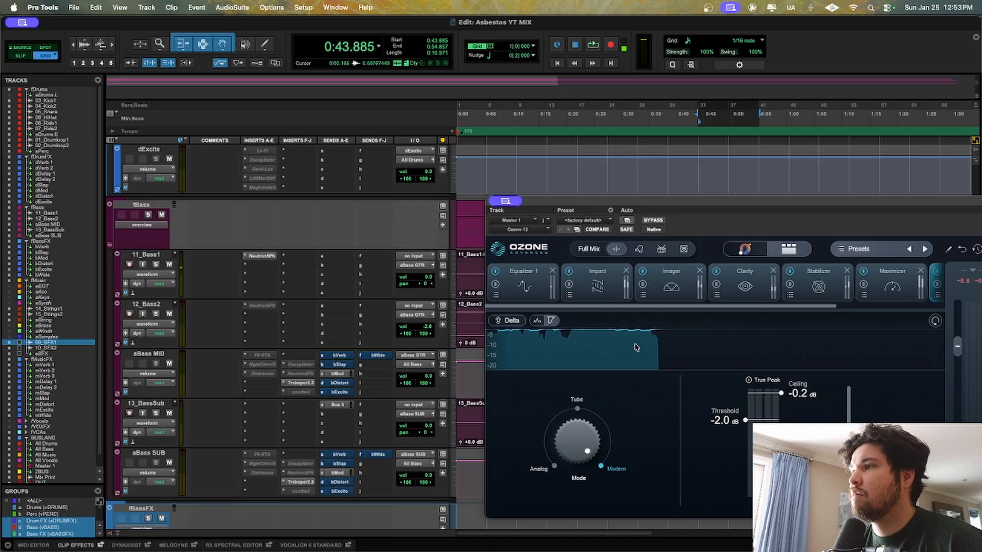
{"action": "left_click_drag", "start_coordinate": [519, 195], "coordinate": [273, 49]}
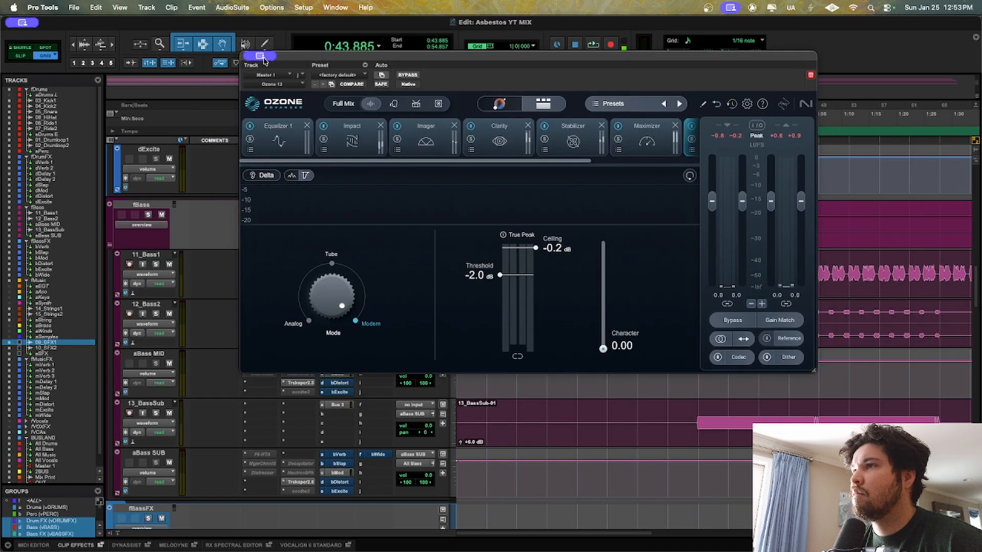
{"action": "left_click", "coordinate": [262, 57]}
{"action": "left_click", "coordinate": [276, 86]}
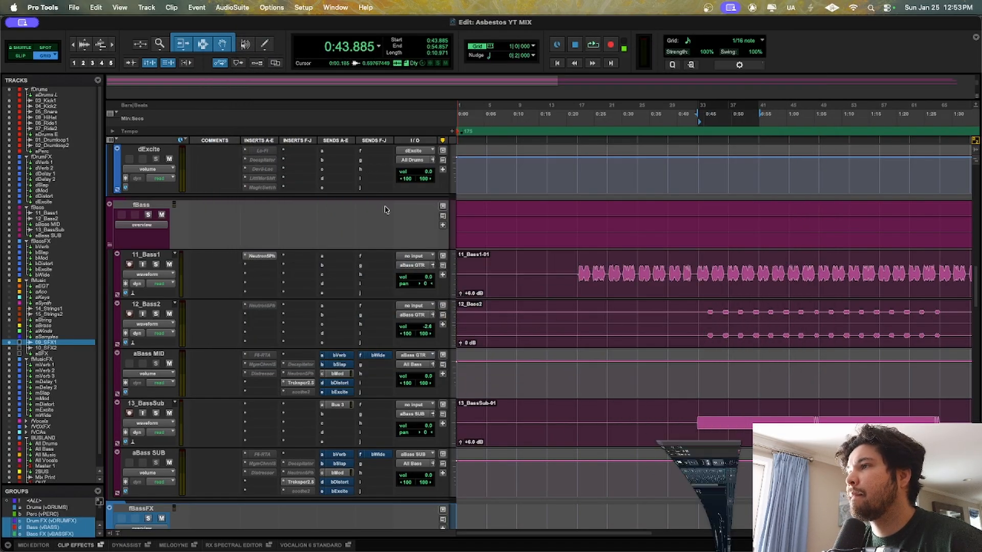
Lower the 12_Bass2 track's volume to -4.0 dB and audition the bass before and after the change
{"action": "left_click", "coordinate": [638, 263]}
{"action": "key", "text": "space"}
{"action": "key", "text": "space"}
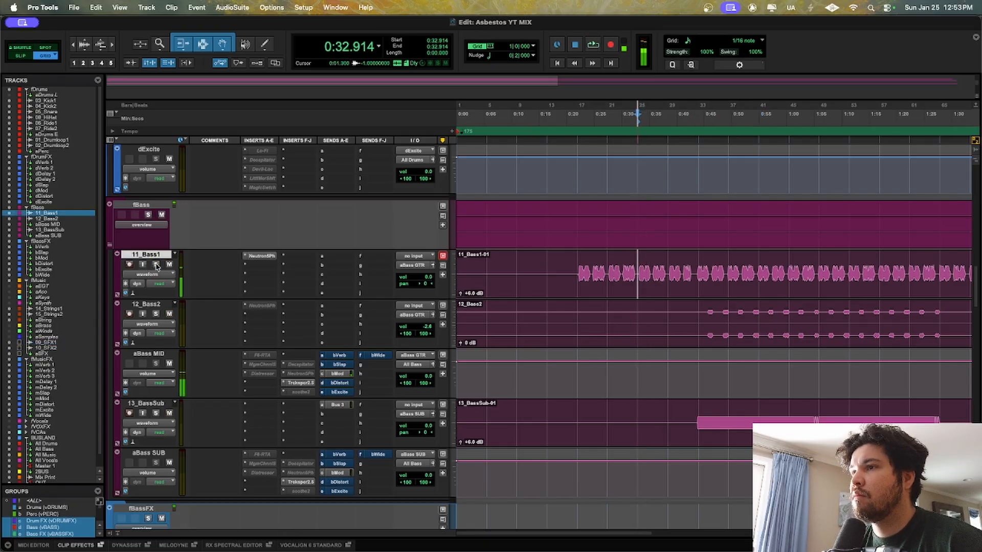
{"action": "left_click_drag", "start_coordinate": [430, 328], "coordinate": [431, 333]}
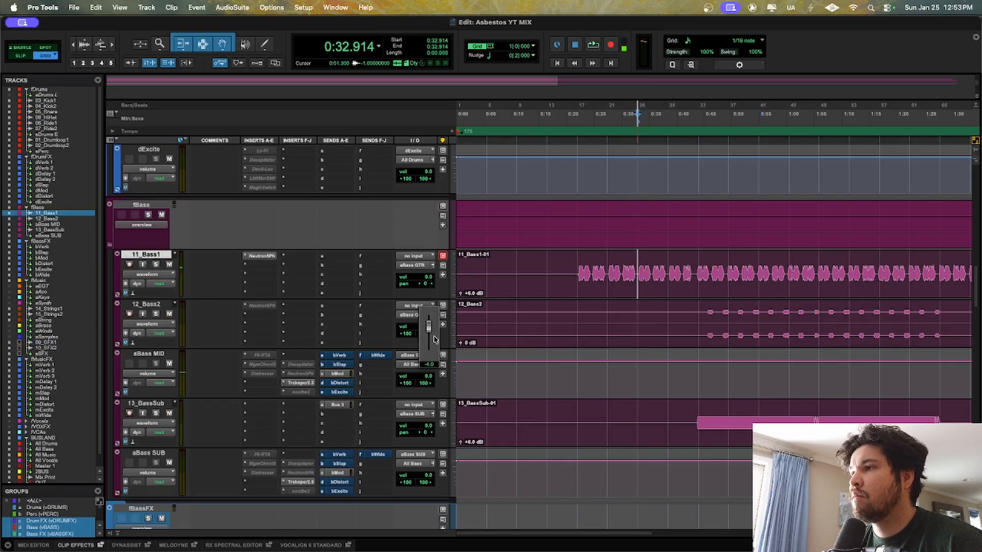
{"action": "key", "text": "space"}
{"action": "left_click", "coordinate": [705, 313]}
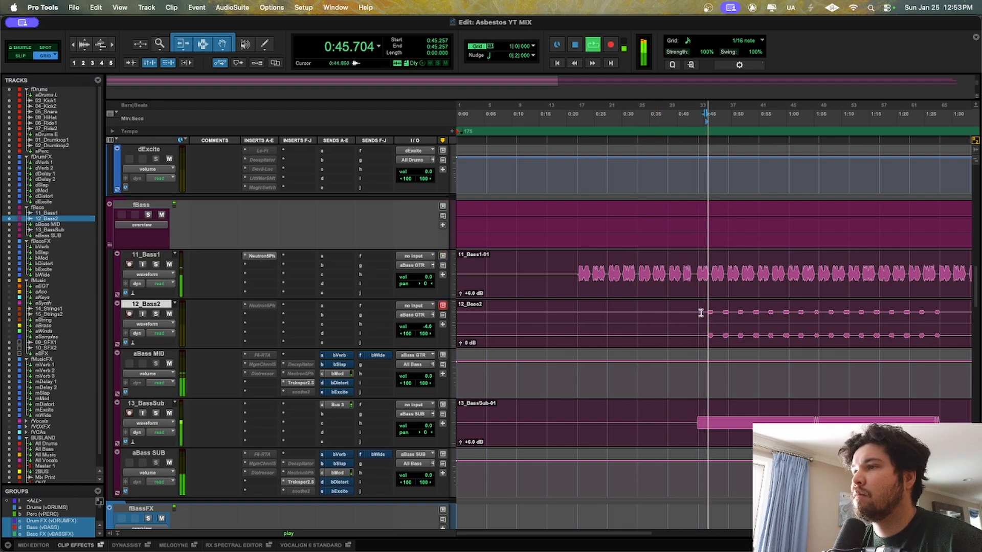
{"action": "key", "text": "space"}
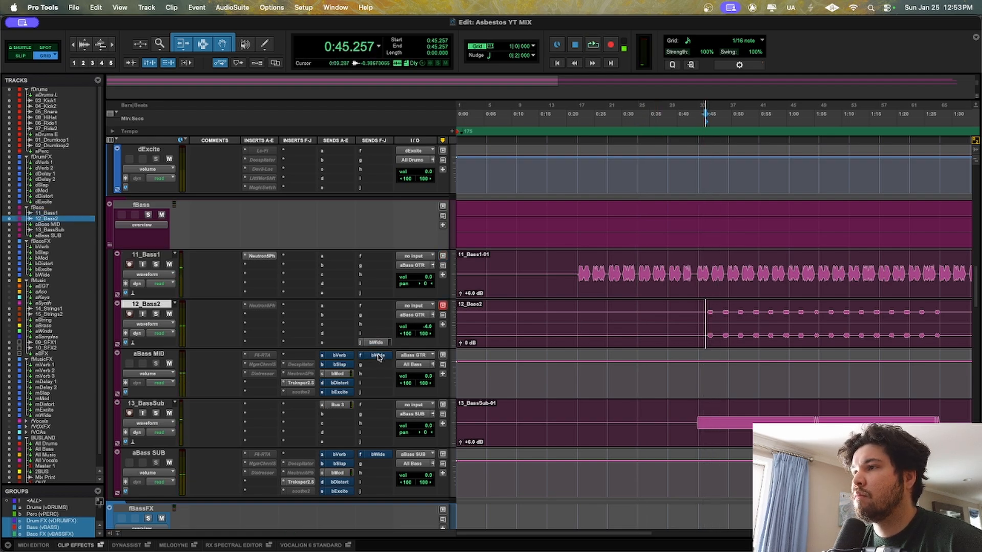
Activate Little MicroShift on the bWide track and select its style III
{"action": "scroll", "coordinate": [378, 357], "scroll_direction": "down", "scroll_amount": 10}
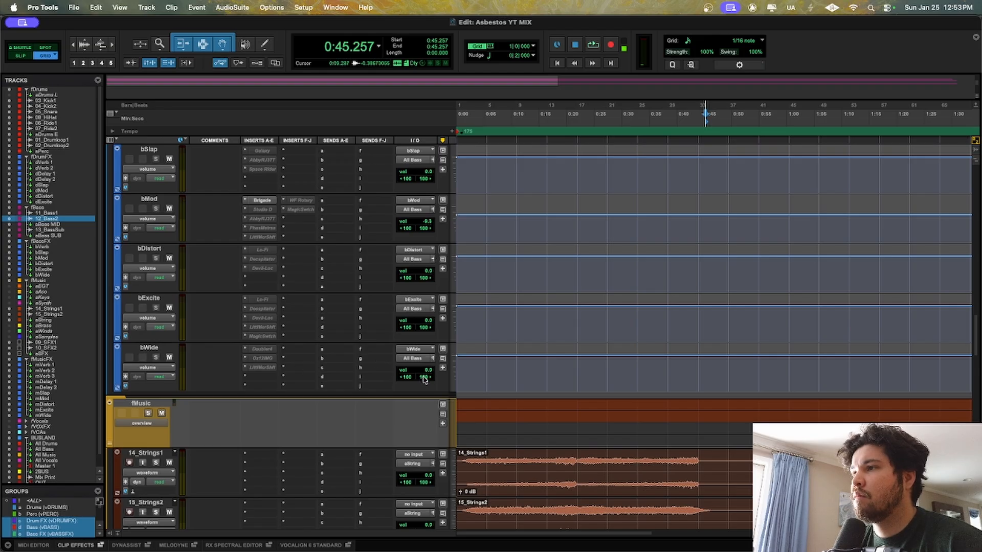
{"action": "left_click", "coordinate": [263, 369]}
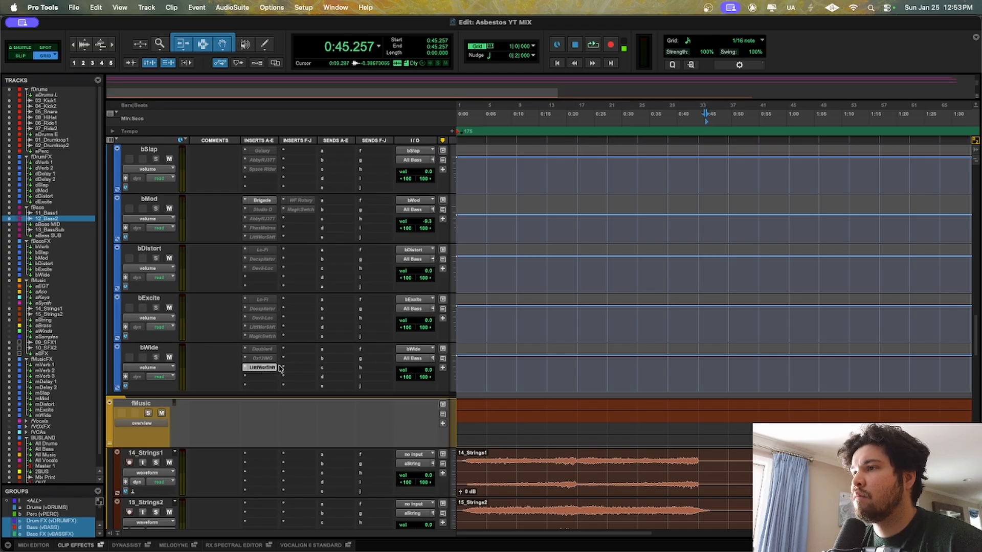
{"action": "left_click", "coordinate": [510, 240]}
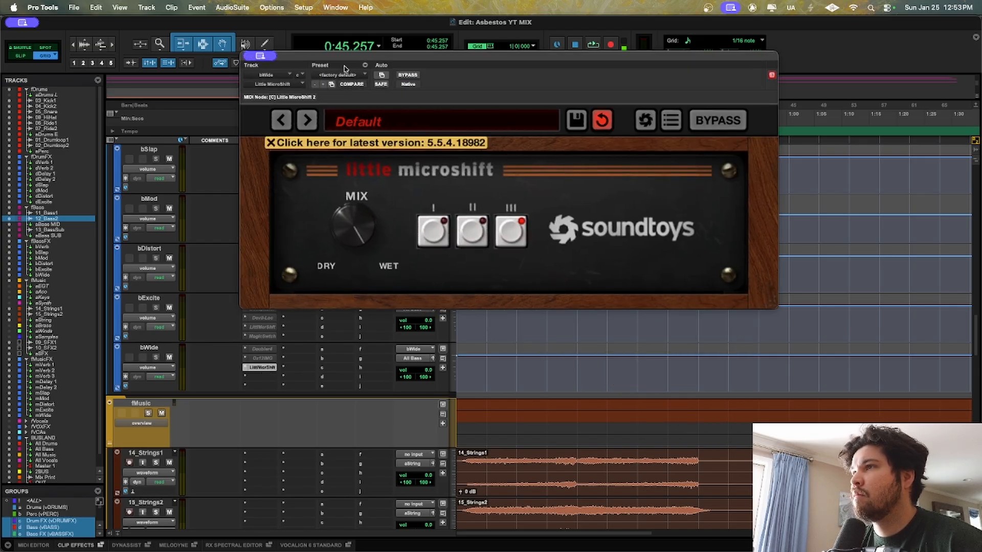
Move the Little MicroShift window aside, then send the 12_Bass2 track to bWide at 0.0 dB
{"action": "left_click_drag", "start_coordinate": [321, 60], "coordinate": [445, 54]}
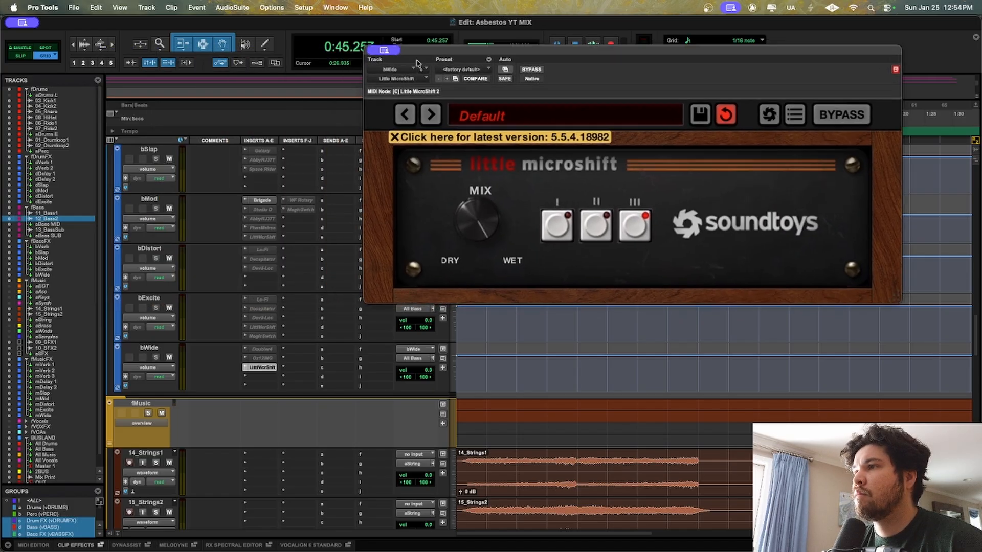
{"action": "scroll", "coordinate": [258, 210], "scroll_direction": "up", "scroll_amount": 7}
{"action": "scroll", "coordinate": [275, 246], "scroll_direction": "down", "scroll_amount": 20}
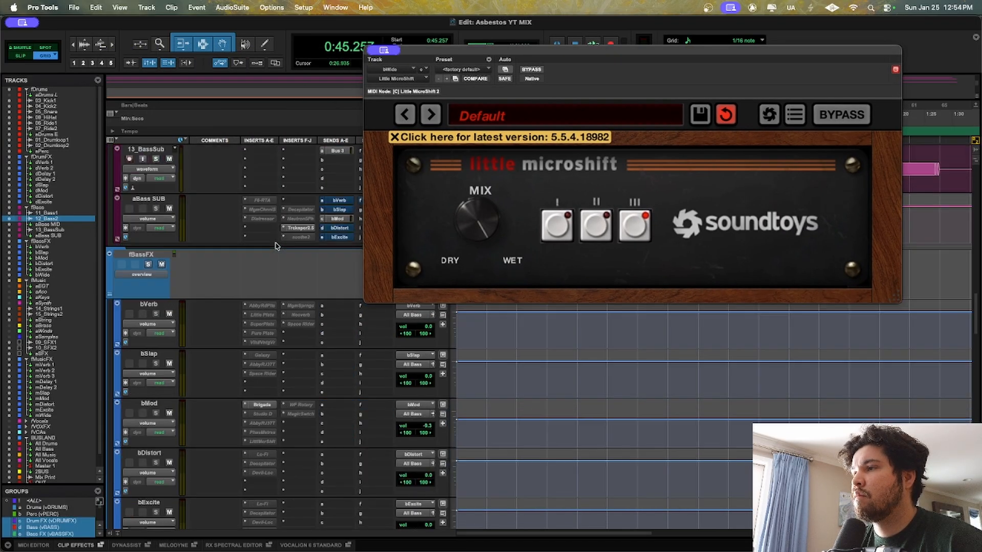
{"action": "key", "text": "space"}
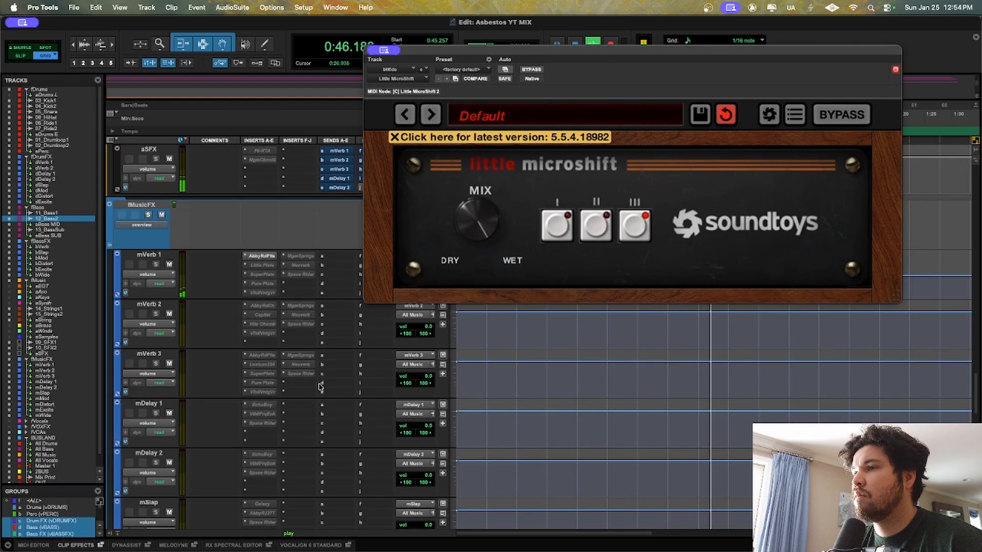
{"action": "scroll", "coordinate": [320, 386], "scroll_direction": "down", "scroll_amount": 10}
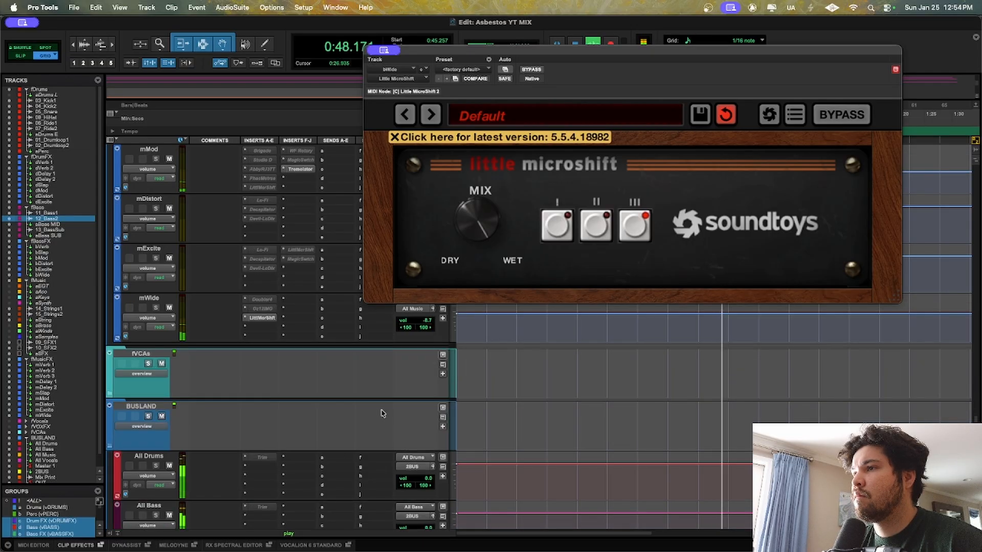
{"action": "scroll", "coordinate": [393, 404], "scroll_direction": "up", "scroll_amount": 2}
{"action": "scroll", "coordinate": [358, 378], "scroll_direction": "up", "scroll_amount": 15}
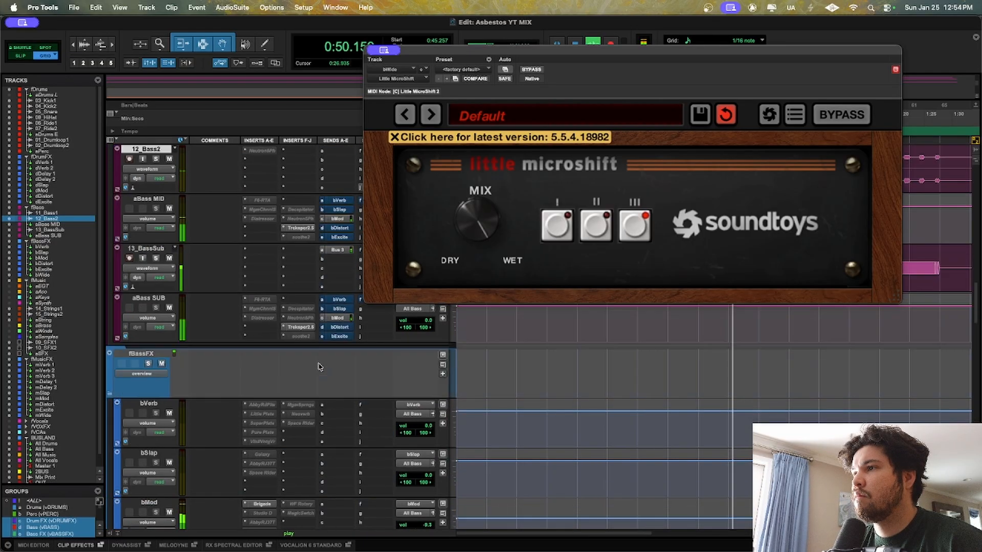
{"action": "key", "text": "space"}
{"action": "left_click", "coordinate": [383, 392]}
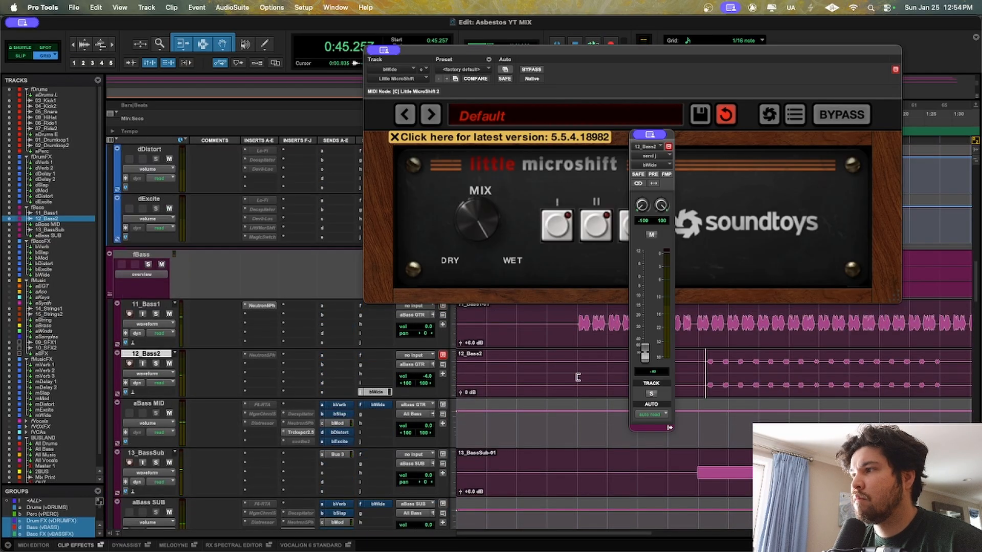
During playback, lower the bWide track's volume, set 12_Bass2's volume to -5.4 dB and close the send window
{"action": "scroll", "coordinate": [273, 393], "scroll_direction": "down", "scroll_amount": 10}
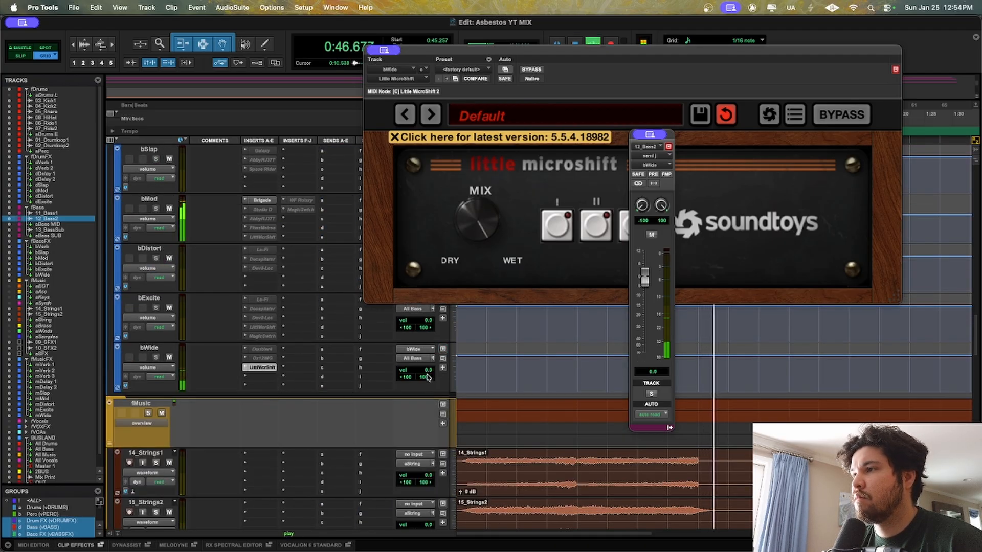
{"action": "left_click_drag", "start_coordinate": [427, 377], "coordinate": [429, 374]}
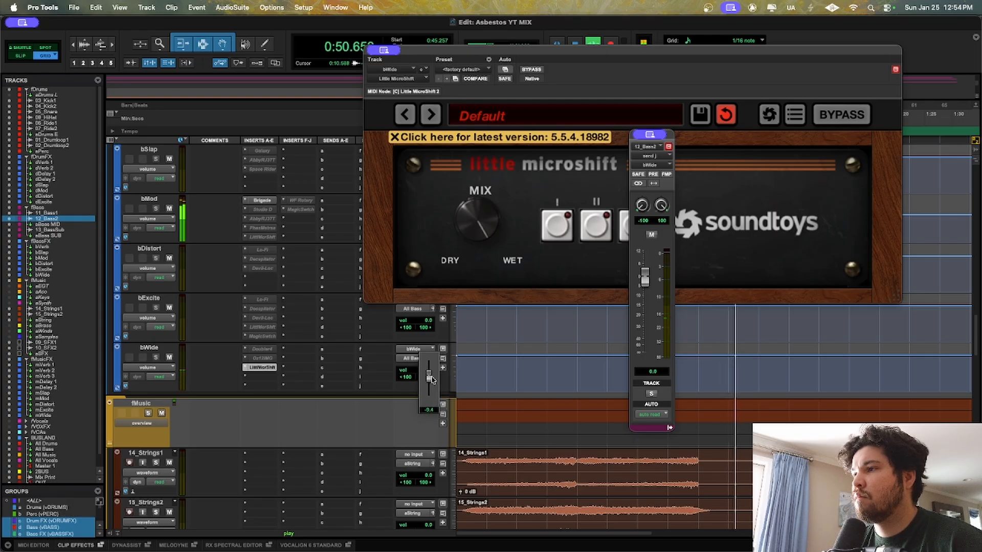
{"action": "scroll", "coordinate": [333, 388], "scroll_direction": "up", "scroll_amount": 10}
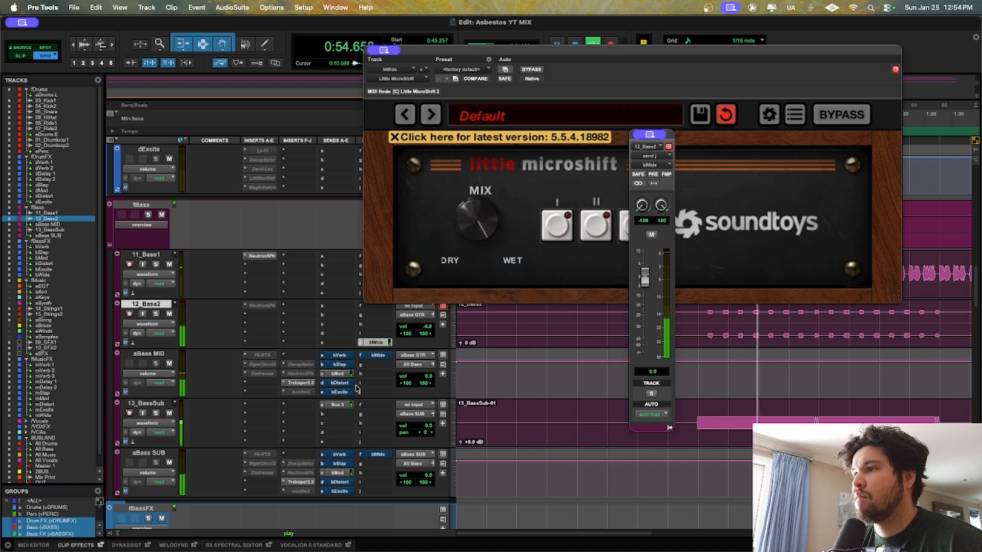
{"action": "left_click", "coordinate": [428, 329]}
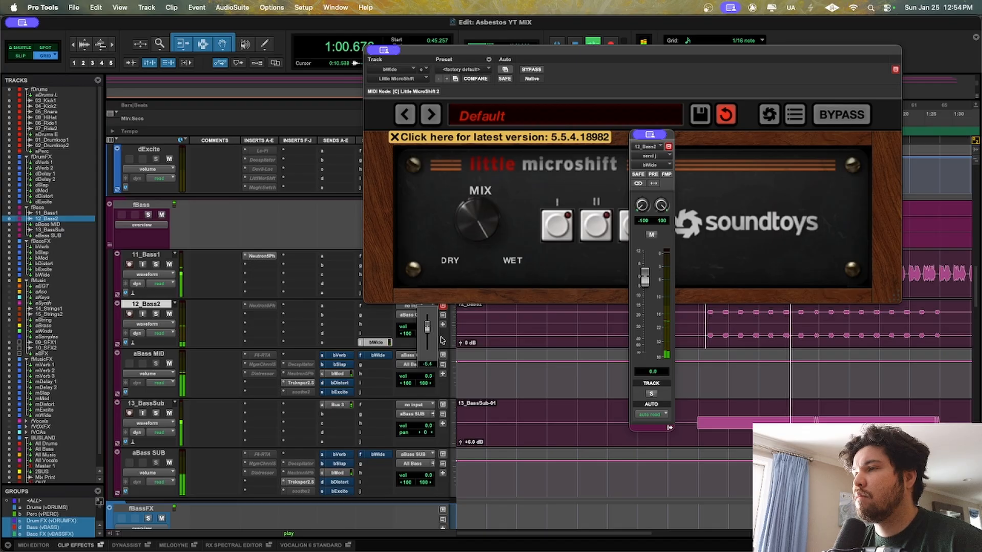
{"action": "left_click", "coordinate": [374, 343]}
Close the Little MicroShift window and widen the visible stretch of the timeline
{"action": "scroll", "coordinate": [373, 379], "scroll_direction": "down", "scroll_amount": 20}
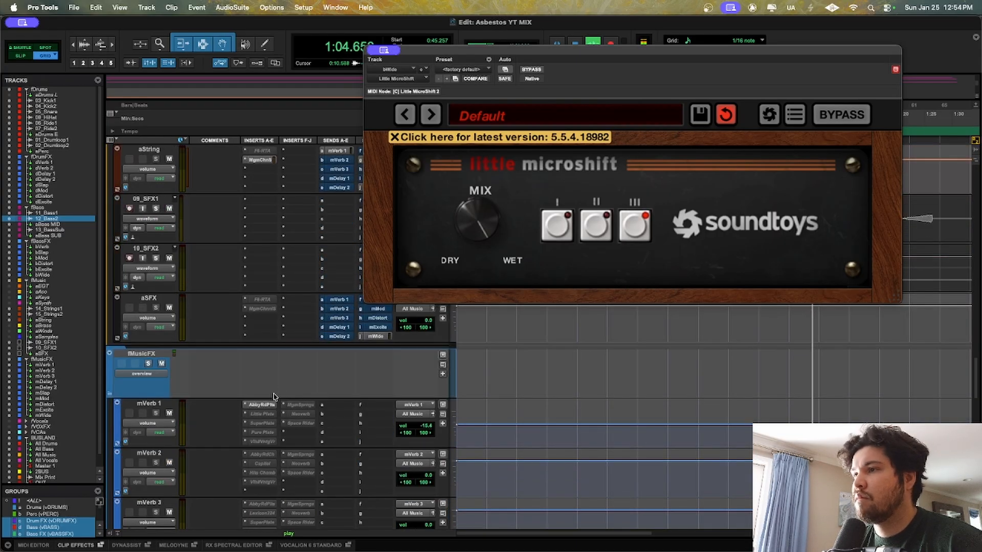
{"action": "scroll", "coordinate": [279, 389], "scroll_direction": "up", "scroll_amount": 6}
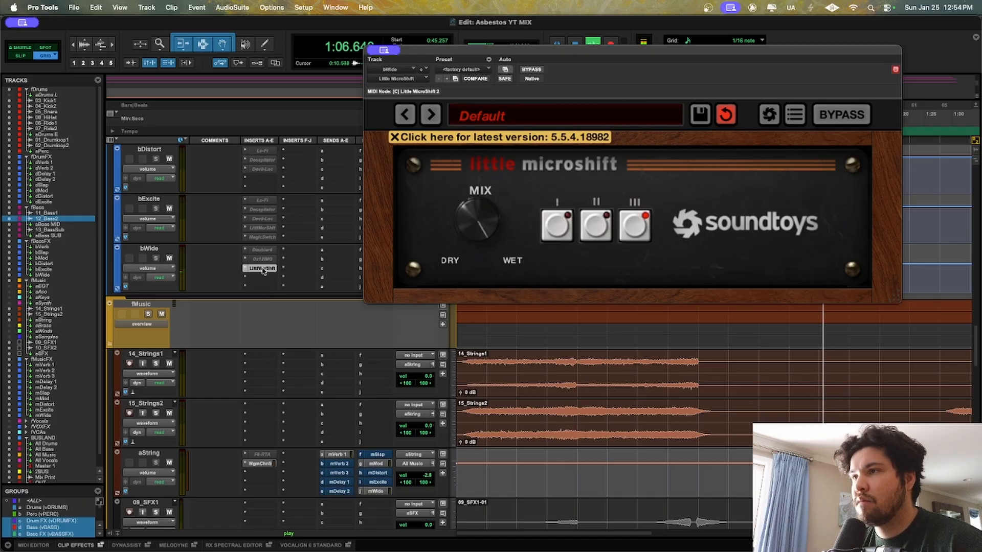
{"action": "left_click", "coordinate": [264, 271]}
{"action": "key", "text": "r"}
{"action": "key", "text": "r"}
{"action": "scroll", "coordinate": [499, 420], "scroll_direction": "down", "scroll_amount": 5}
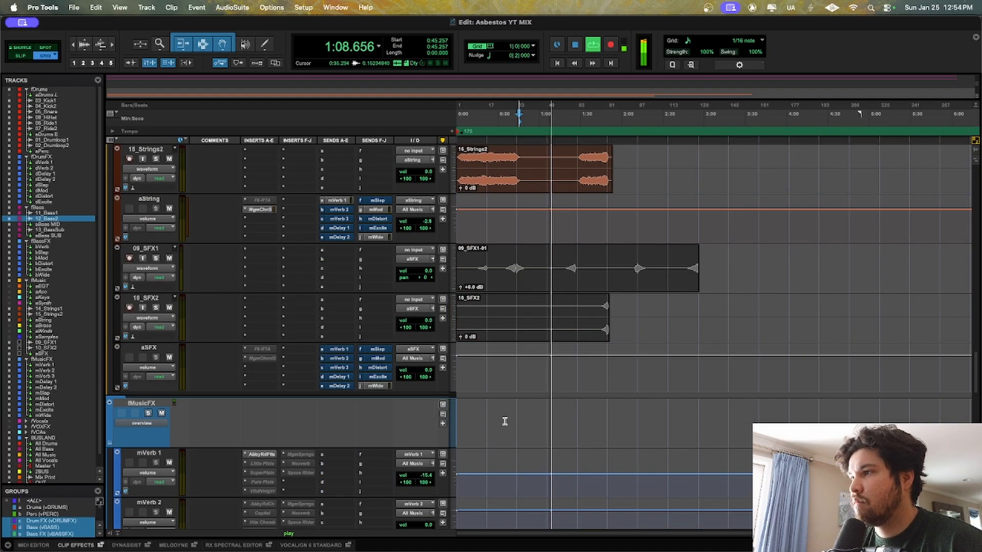
Select the whole 06_Ride1 clip among the drum tracks and lower its clip gain to -4.5 dB
{"action": "scroll", "coordinate": [607, 407], "scroll_direction": "up", "scroll_amount": 10}
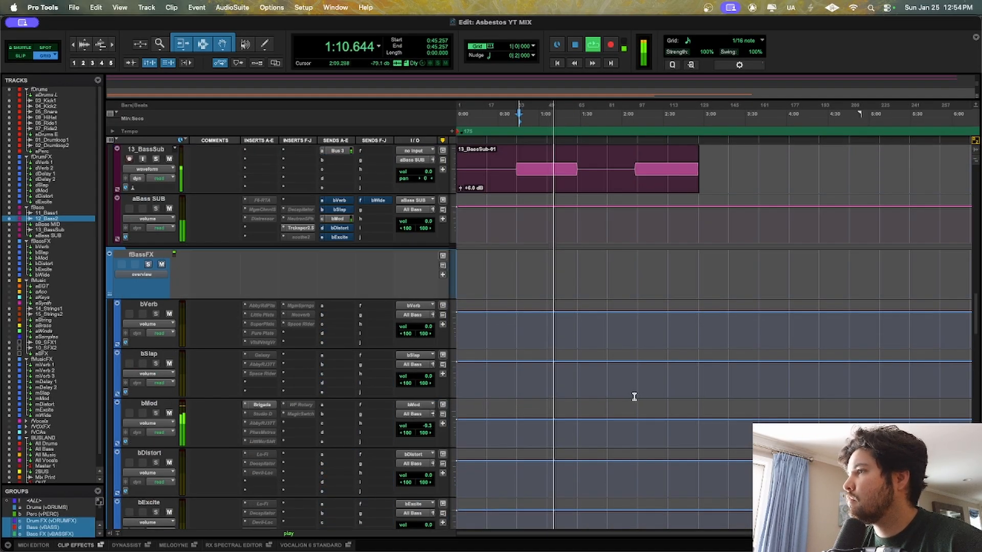
{"action": "scroll", "coordinate": [635, 397], "scroll_direction": "up", "scroll_amount": 6}
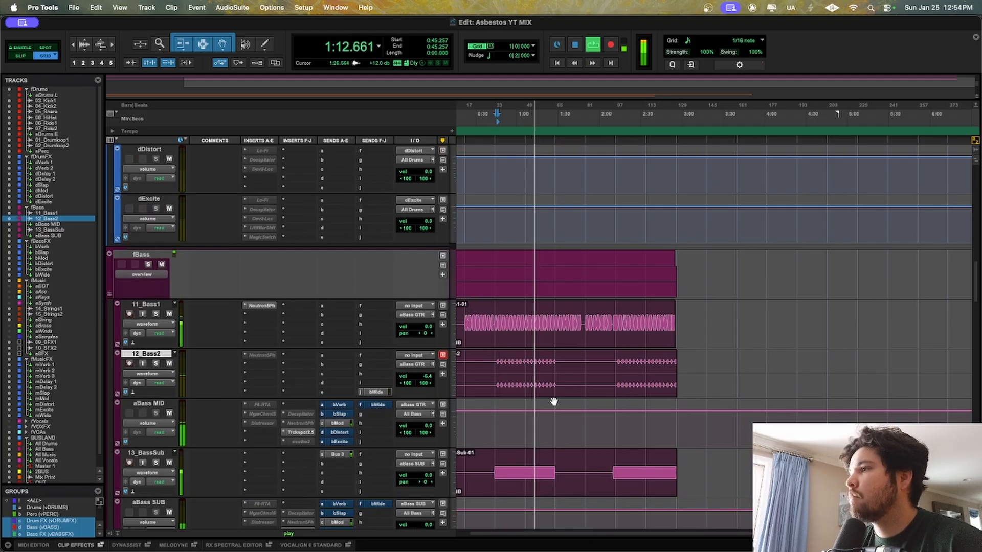
{"action": "scroll", "coordinate": [553, 401], "scroll_direction": "up", "scroll_amount": 10}
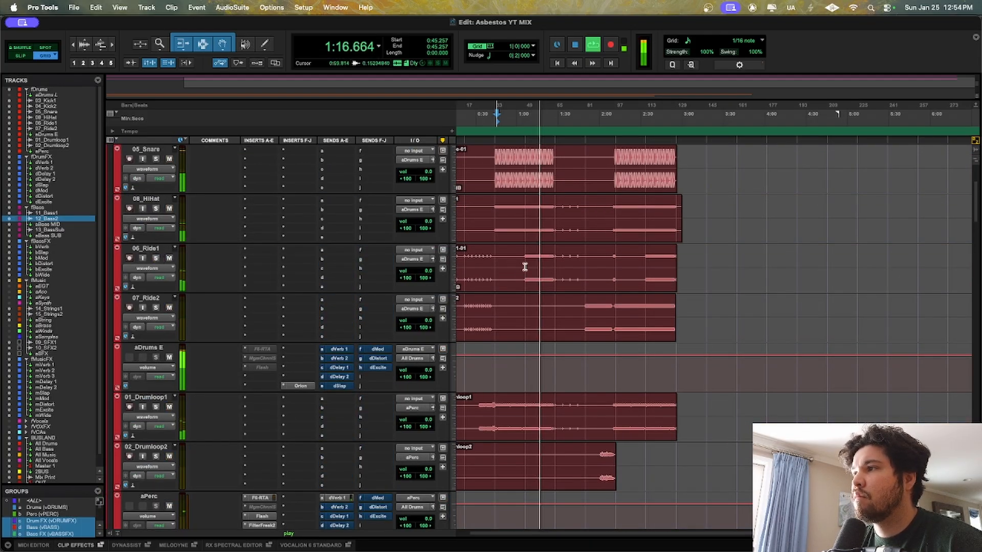
{"action": "key", "text": "super+bracketleft"}
{"action": "left_click", "coordinate": [525, 285]}
{"action": "key", "text": "ctrl+shift+Down"}
{"action": "key", "text": "ctrl+shift+Down"}
{"action": "key", "text": "ctrl+shift+Down"}
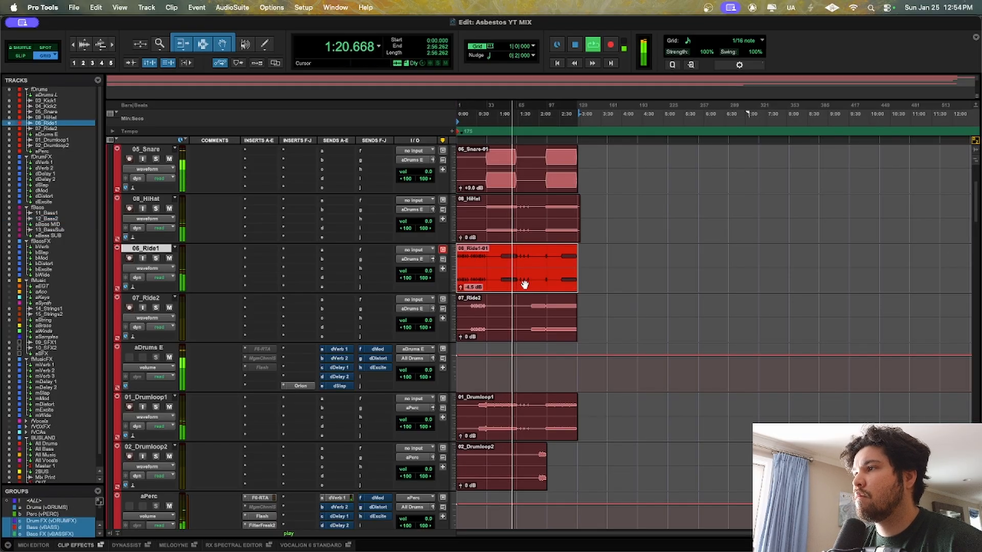
Stop playback and audition the song's ending from about 2:50 until the tail has faded out
{"action": "scroll", "coordinate": [523, 282], "scroll_direction": "down", "scroll_amount": 15}
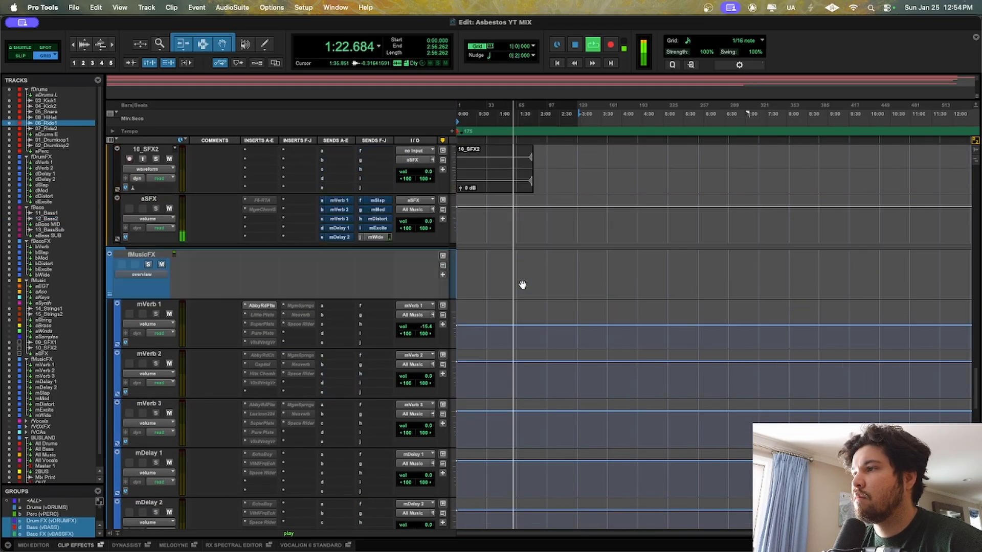
{"action": "scroll", "coordinate": [522, 282], "scroll_direction": "down", "scroll_amount": 10}
{"action": "key", "text": "space"}
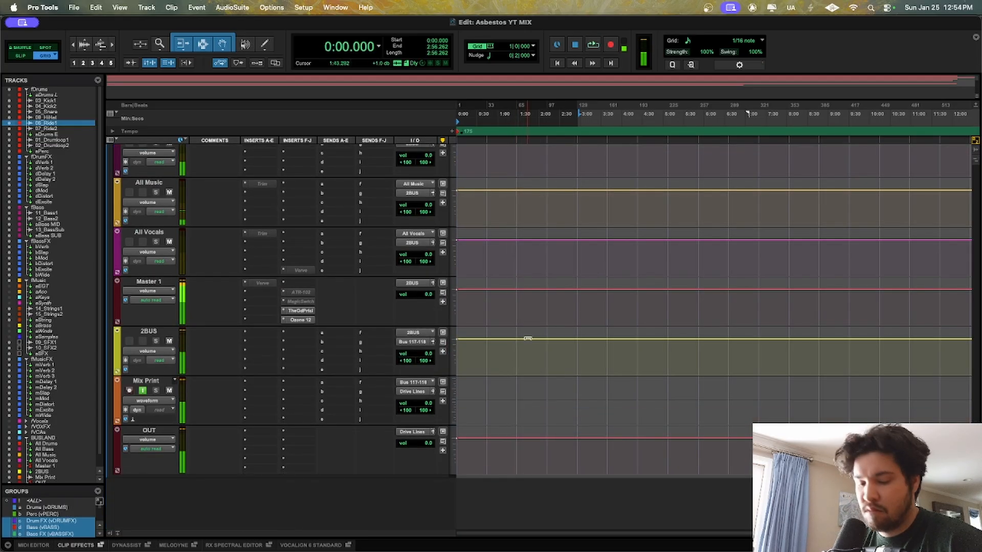
{"action": "scroll", "coordinate": [544, 337], "scroll_direction": "up", "scroll_amount": 15}
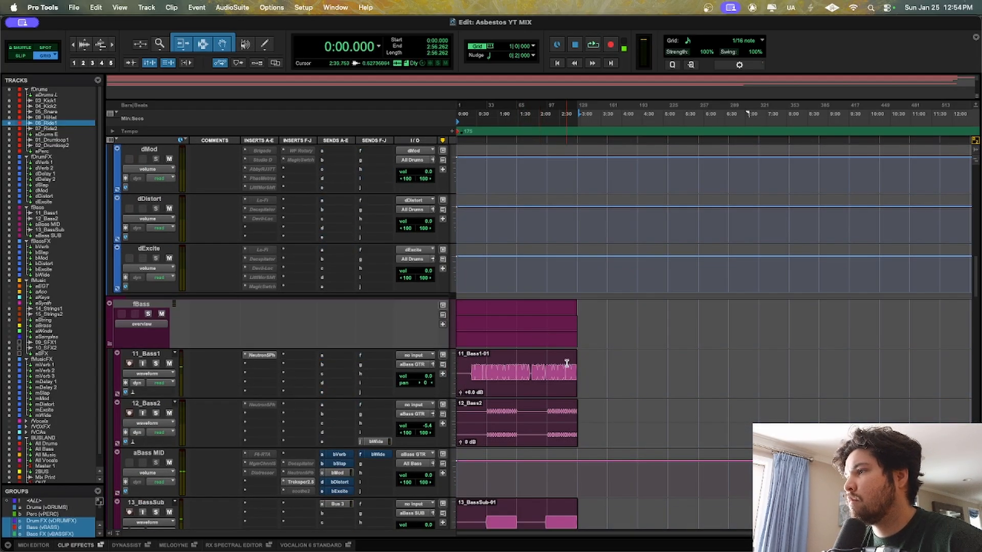
{"action": "key", "text": "super+bracketright"}
{"action": "key", "text": "super+bracketright"}
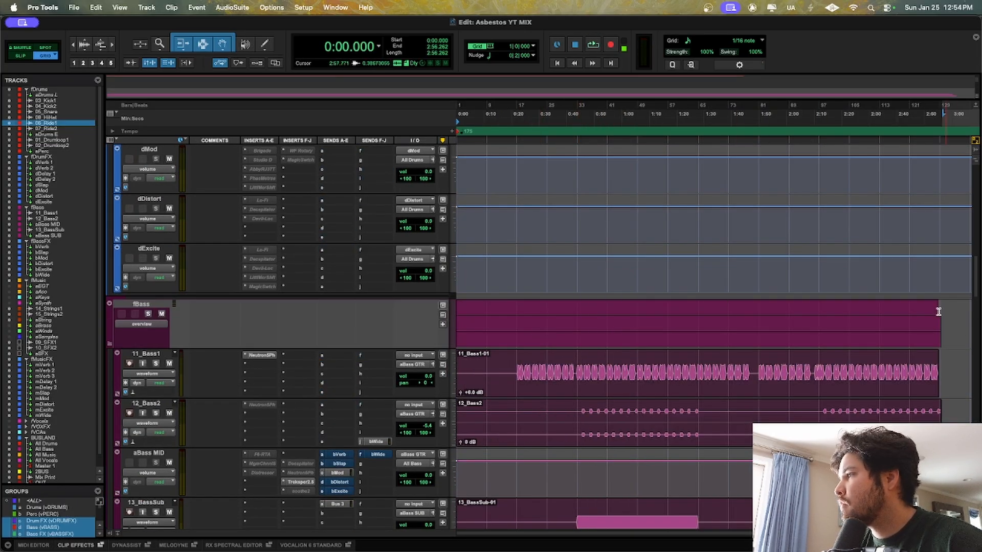
{"action": "left_click", "coordinate": [938, 311]}
{"action": "key", "text": "space"}
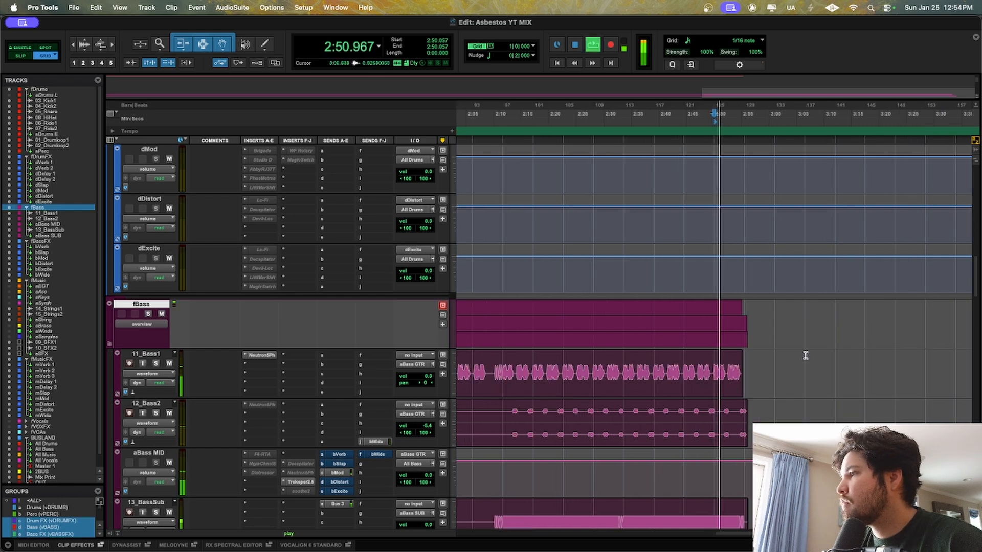
{"action": "scroll", "coordinate": [771, 362], "scroll_direction": "down", "scroll_amount": 5}
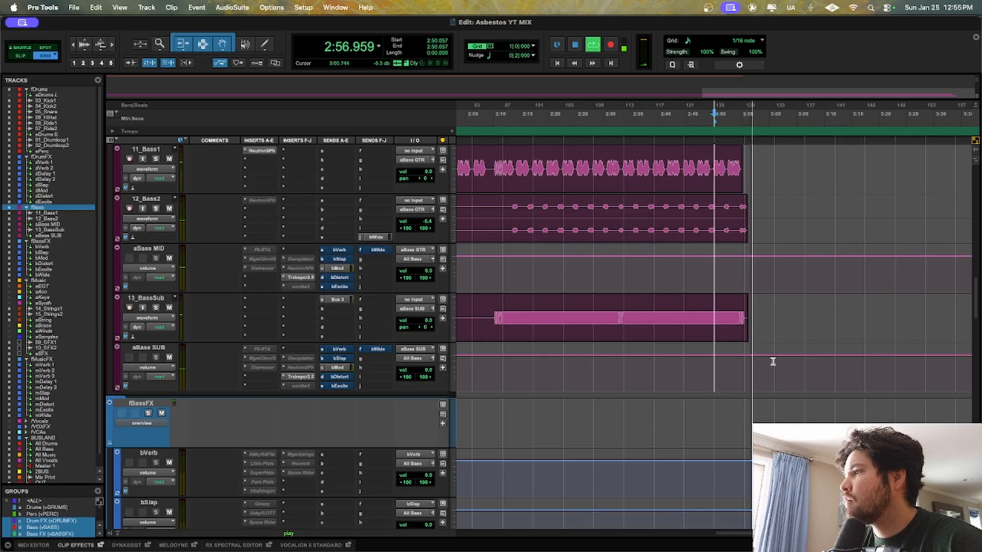
{"action": "key", "text": "t"}
{"action": "key", "text": "space"}
Select the timeline from the start of the session to 2:58.285, just past the end of the 13_BassSub clip
{"action": "left_click", "coordinate": [805, 306]}
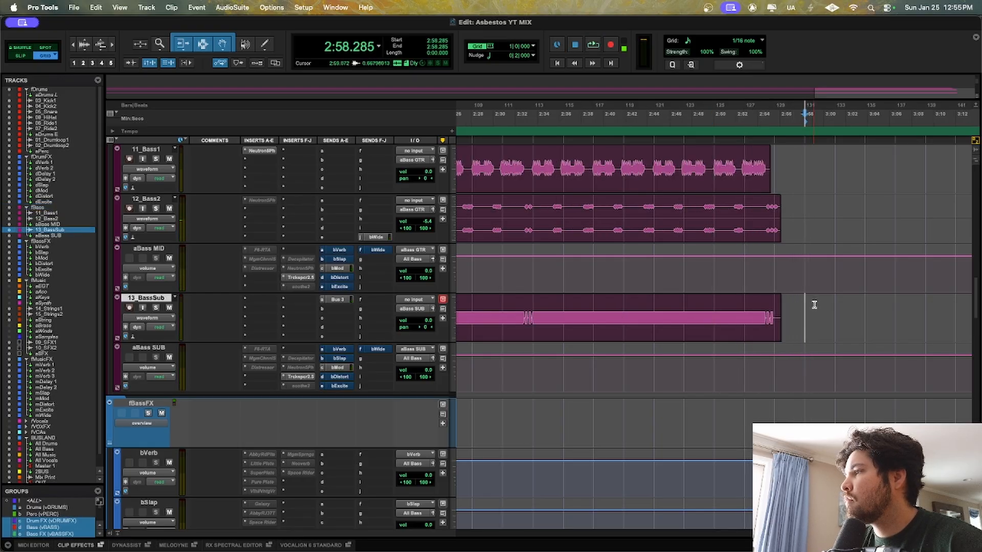
{"action": "key", "text": "r"}
{"action": "key", "text": "r"}
{"action": "key", "text": "r"}
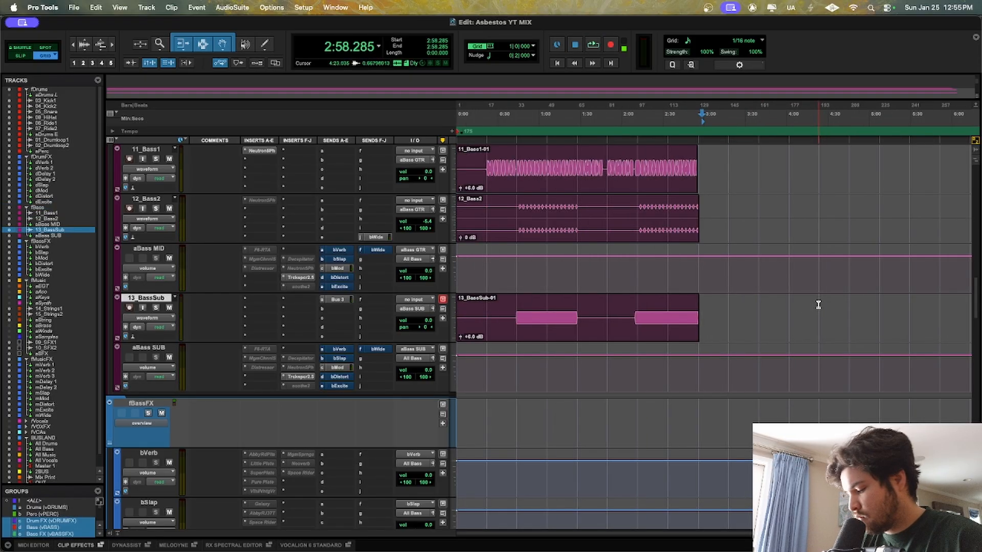
{"action": "key", "text": "shift+Return"}
Move the full-song selection down through the tracks to the Mix Print track
{"action": "key", "text": "semicolon"}
{"action": "key", "text": "semicolon"}
{"action": "key", "text": "semicolon"}
{"action": "key", "text": "semicolon"}
{"action": "key", "text": "semicolon"}
{"action": "key", "text": "semicolon"}
{"action": "key", "text": "semicolon"}
{"action": "key", "text": "semicolon"}
{"action": "key", "text": "semicolon"}
{"action": "key", "text": "semicolon"}
{"action": "key", "text": "semicolon"}
{"action": "key", "text": "semicolon"}
{"action": "key", "text": "semicolon"}
{"action": "key", "text": "semicolon"}
{"action": "key", "text": "semicolon"}
{"action": "key", "text": "semicolon"}
{"action": "key", "text": "semicolon"}
{"action": "key", "text": "semicolon"}
{"action": "key", "text": "semicolon"}
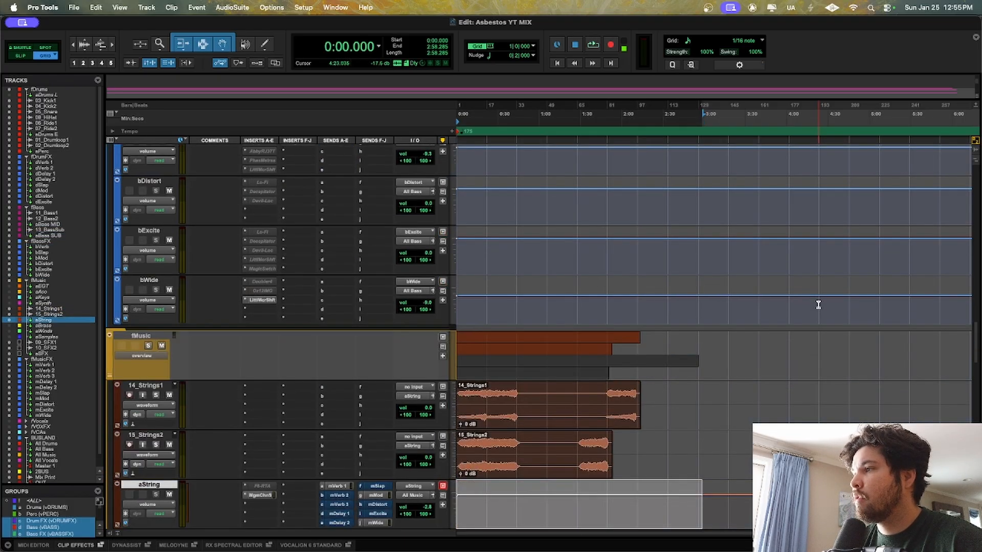
{"action": "key", "text": "semicolon"}
{"action": "key", "text": "semicolon"}
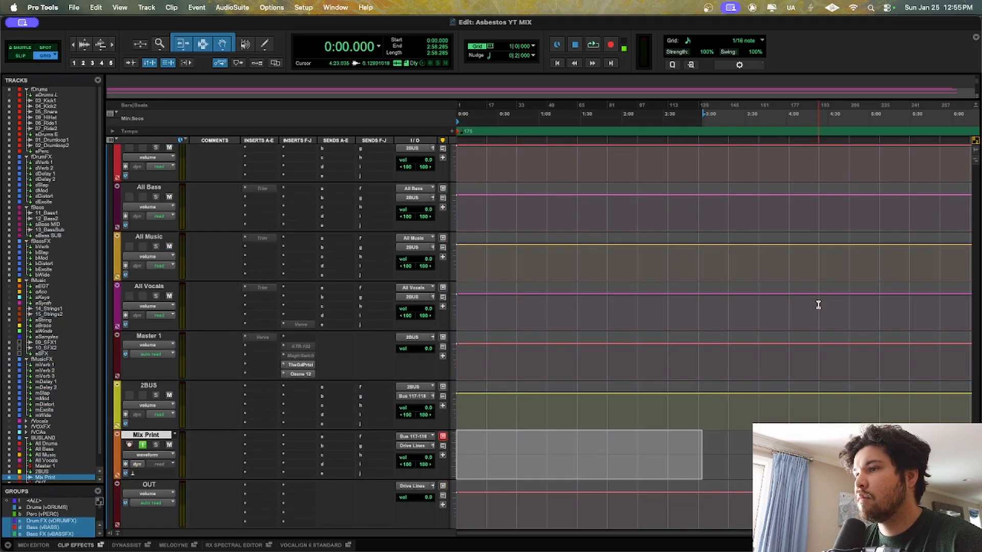
Store the current range as a memory location of type Selection named Print
{"action": "key", "text": "KP_Enter"}
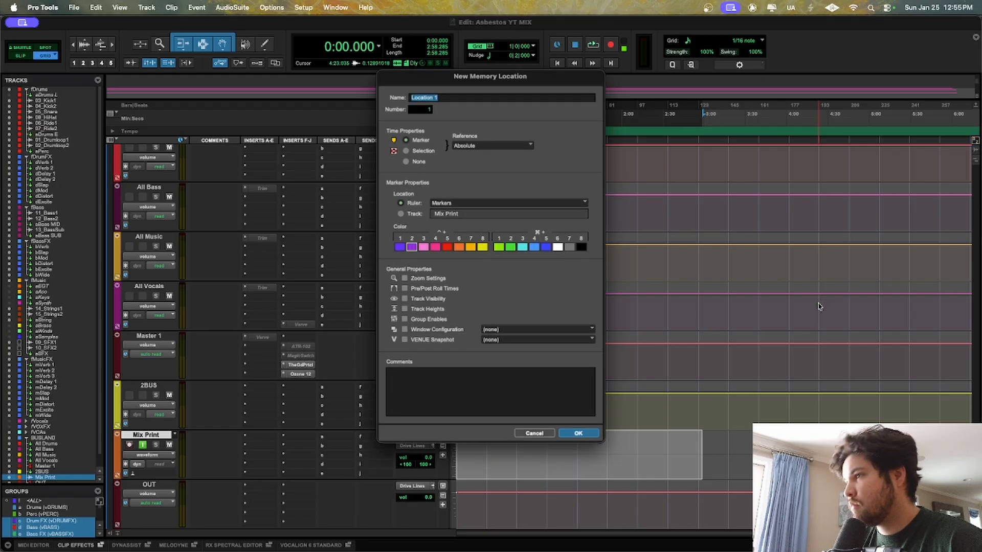
{"action": "type", "text": "Print"}
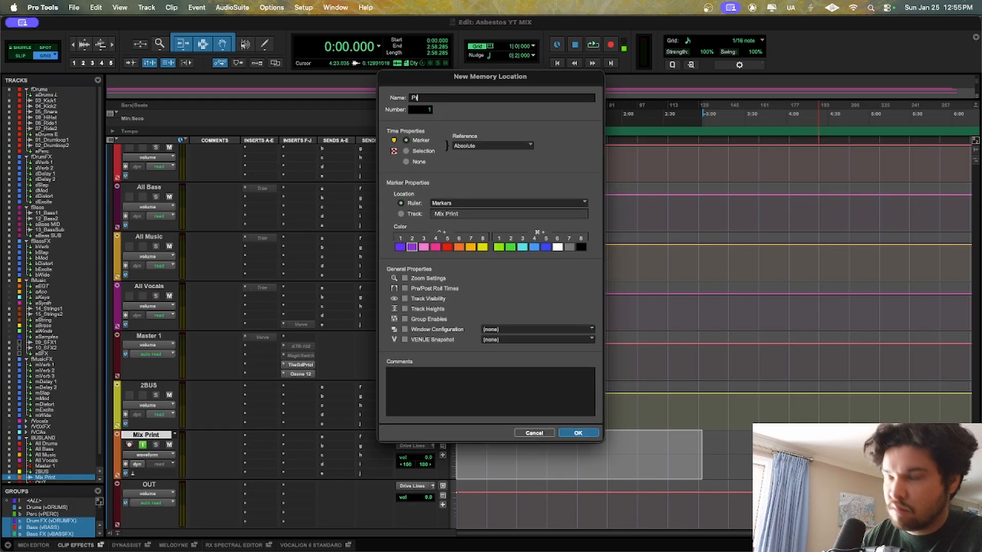
{"action": "left_click", "coordinate": [406, 150]}
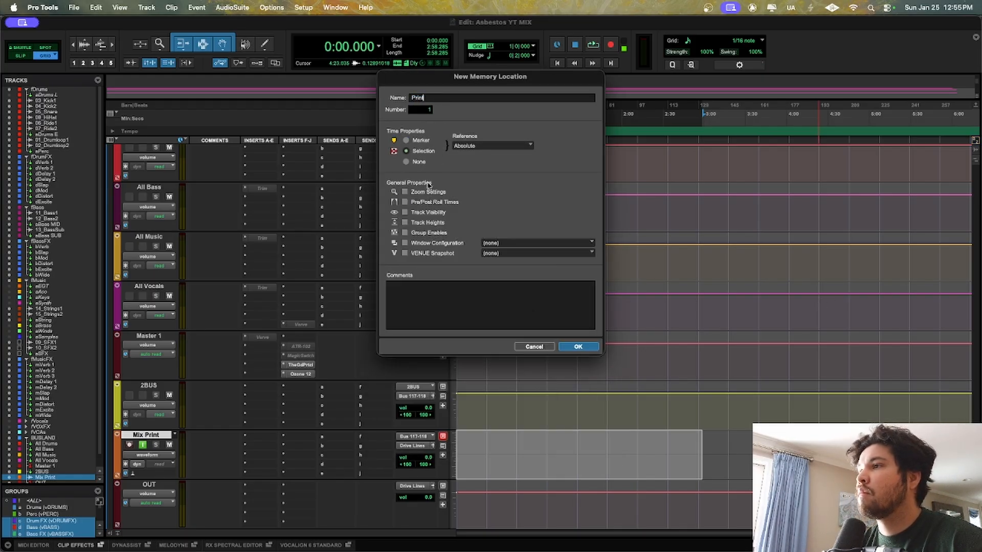
{"action": "left_click", "coordinate": [583, 349]}
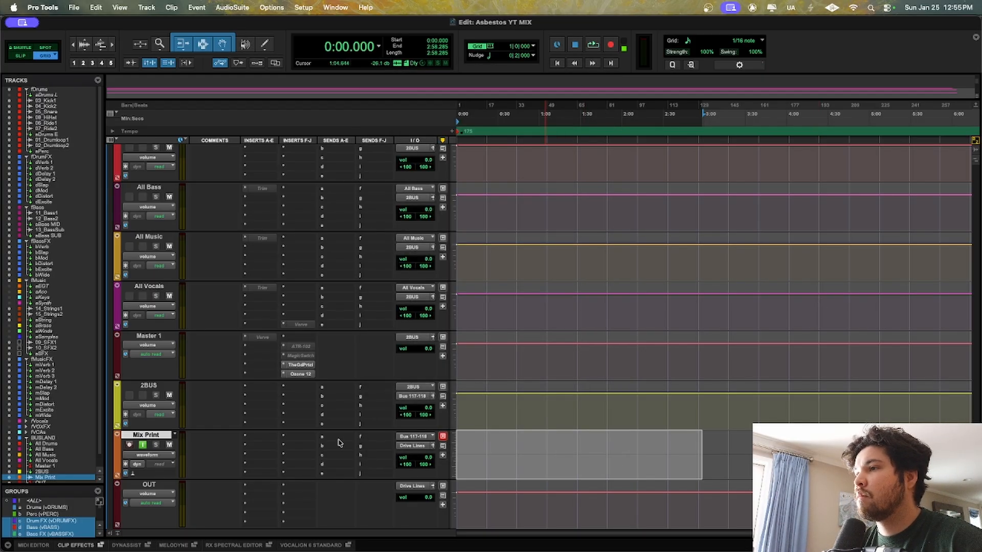
Create a new playlist named Asbestos - Mix 1 on the Mix Print track and arm the track for recording
{"action": "left_click", "coordinate": [174, 437]}
{"action": "left_click", "coordinate": [154, 438]}
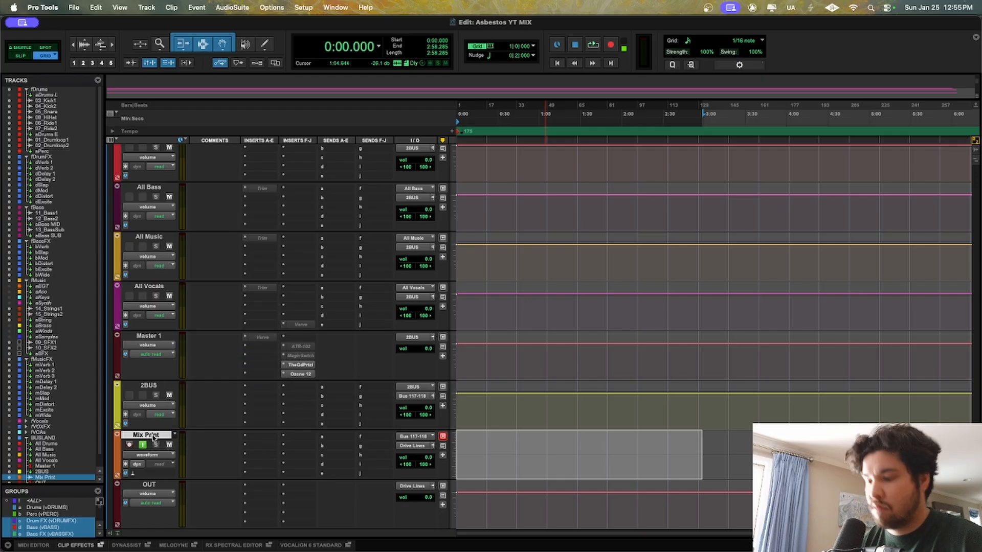
{"action": "key", "text": "ctrl+backslash"}
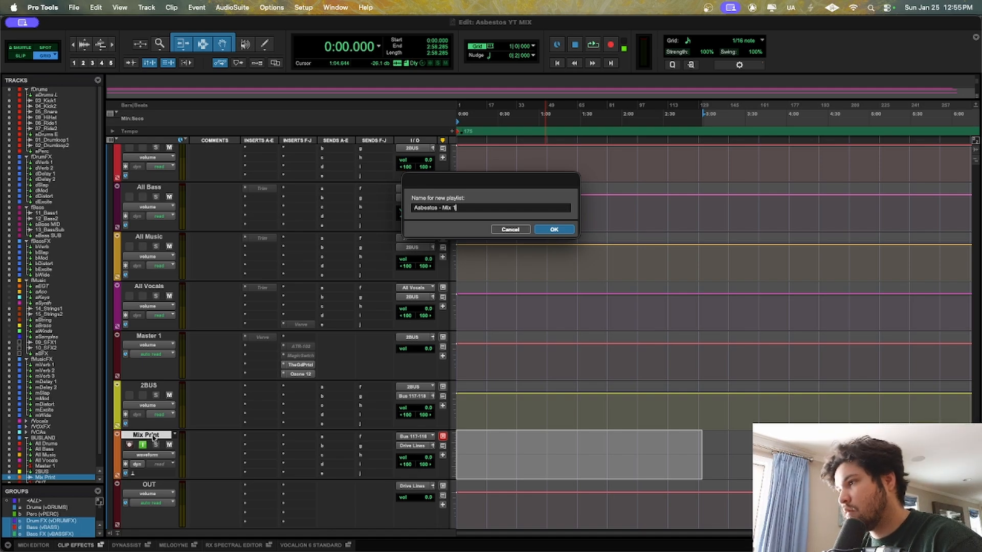
{"action": "key", "text": "Return"}
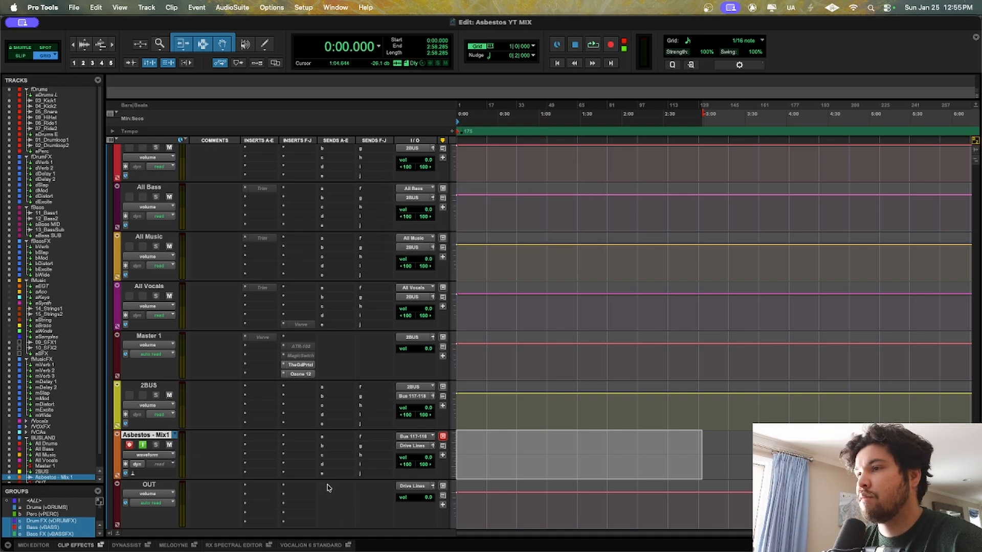
{"action": "scroll", "coordinate": [559, 462], "scroll_direction": "up", "scroll_amount": 20}
{"action": "scroll", "coordinate": [559, 462], "scroll_direction": "down", "scroll_amount": 20}
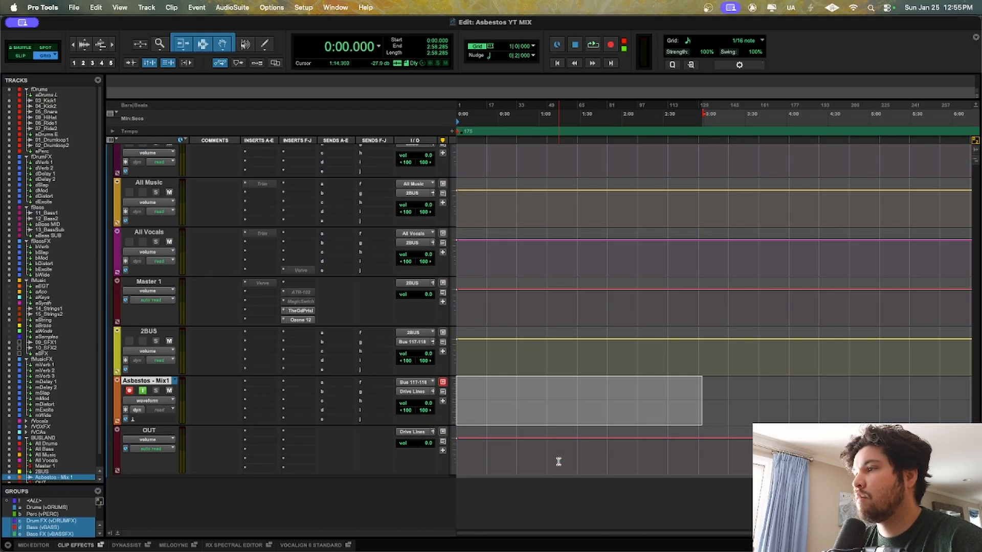
Start recording the full mix onto the armed Asbestos - Mix 1 track over the range from 0:00.000 to 2:58.285
{"action": "key", "text": "space"}
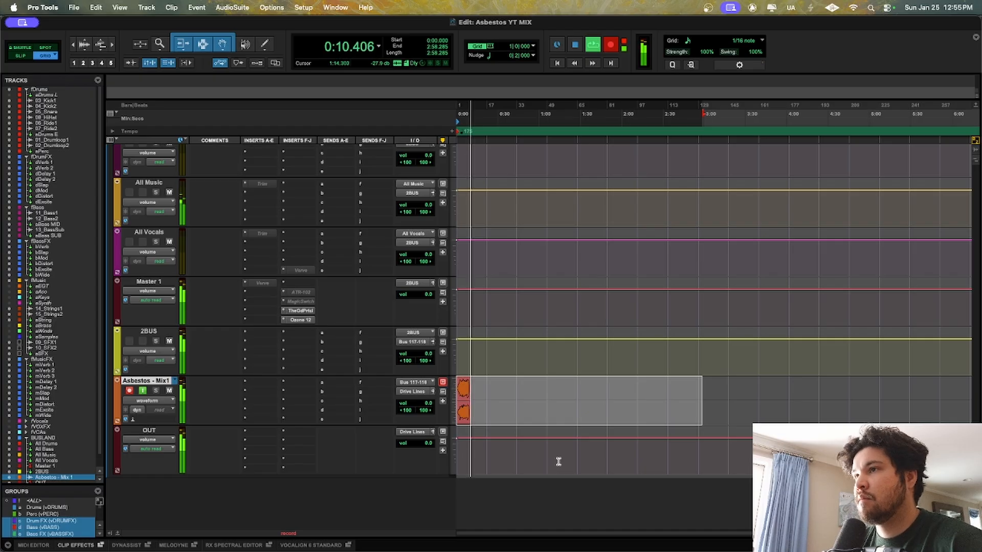
{"action": "scroll", "coordinate": [374, 367], "scroll_direction": "up", "scroll_amount": 1}
{"action": "scroll", "coordinate": [373, 366], "scroll_direction": "up", "scroll_amount": 3}
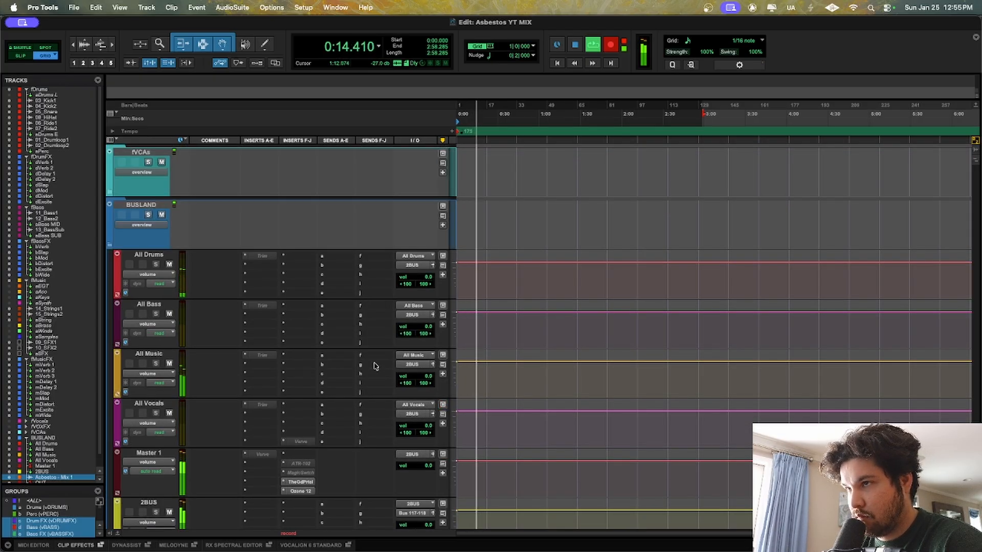
Check the activity on the drum, percussion and drum effects tracks while the first part of the mix records
{"action": "scroll", "coordinate": [374, 367], "scroll_direction": "up", "scroll_amount": 7}
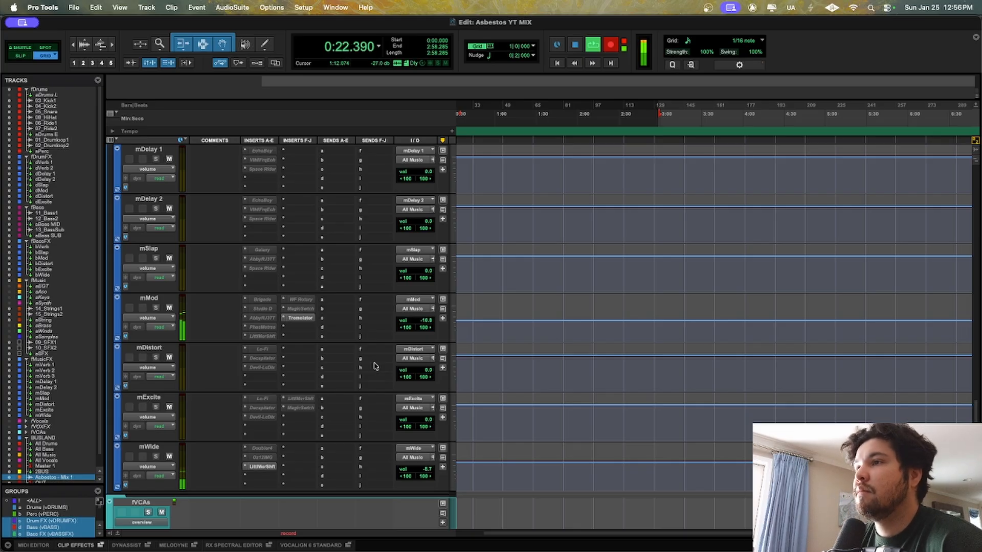
{"action": "scroll", "coordinate": [373, 366], "scroll_direction": "up", "scroll_amount": 15}
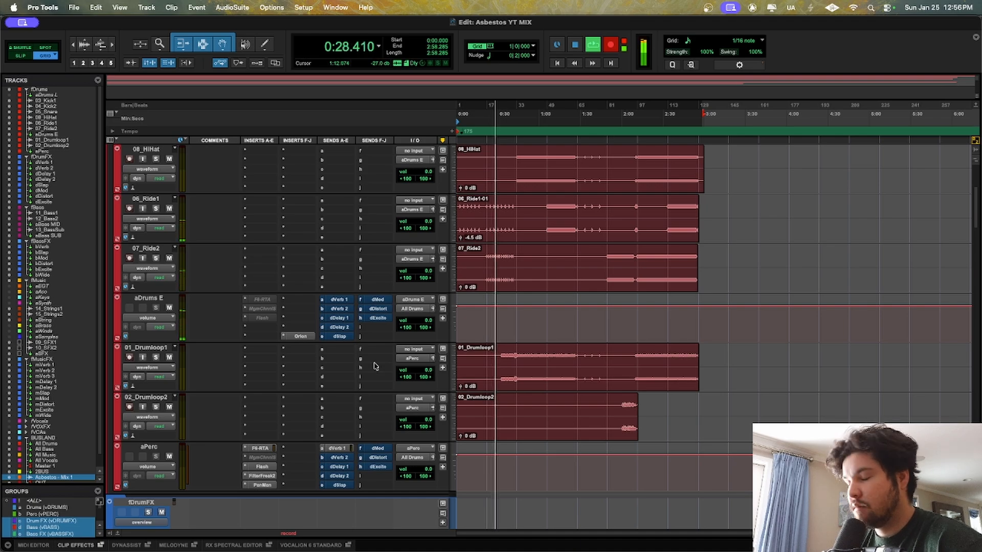
{"action": "scroll", "coordinate": [373, 366], "scroll_direction": "down", "scroll_amount": 7}
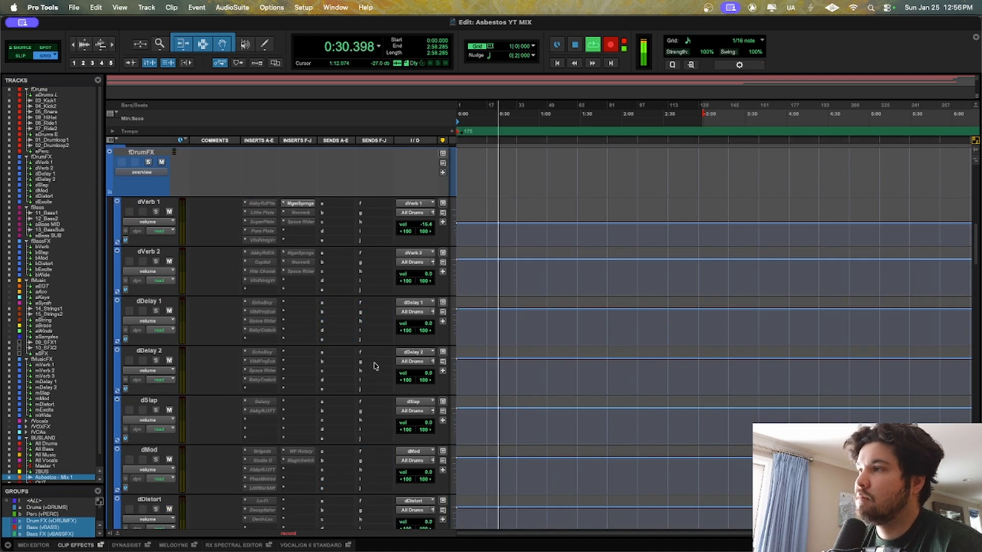
{"action": "scroll", "coordinate": [373, 366], "scroll_direction": "up", "scroll_amount": 8}
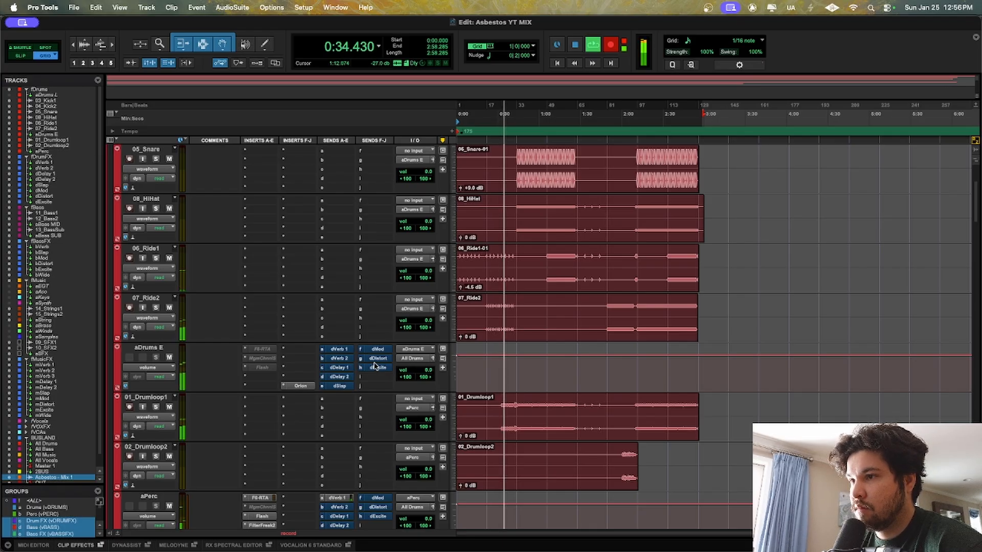
{"action": "scroll", "coordinate": [375, 366], "scroll_direction": "down", "scroll_amount": 5}
{"action": "scroll", "coordinate": [376, 367], "scroll_direction": "up", "scroll_amount": 4}
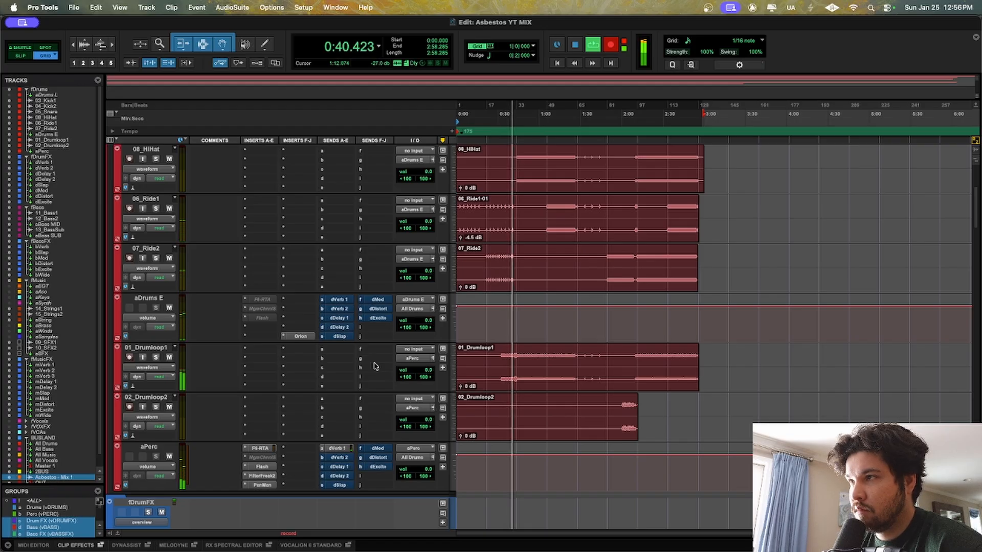
{"action": "scroll", "coordinate": [376, 366], "scroll_direction": "up", "scroll_amount": 4}
{"action": "scroll", "coordinate": [376, 366], "scroll_direction": "down", "scroll_amount": 1}
{"action": "scroll", "coordinate": [375, 366], "scroll_direction": "down", "scroll_amount": 1}
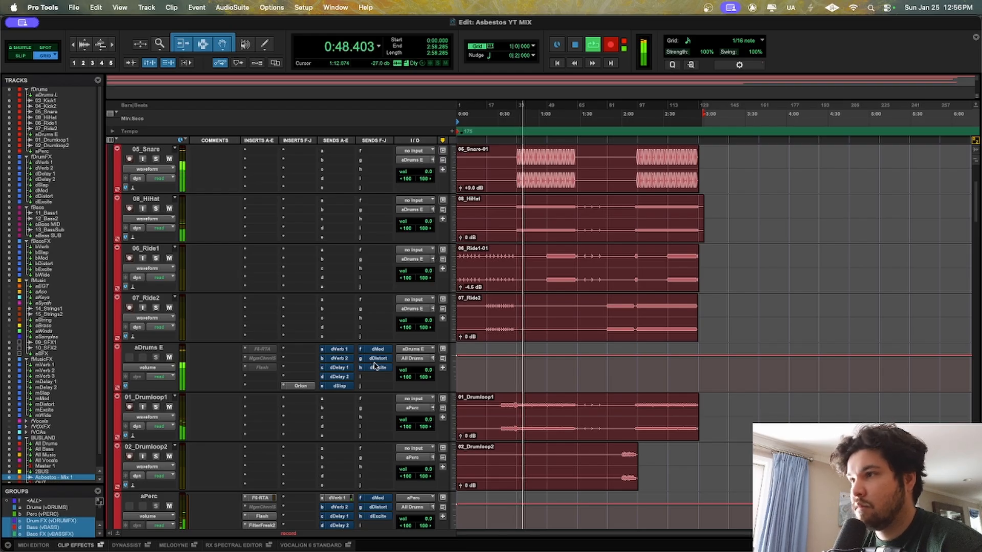
{"action": "scroll", "coordinate": [376, 367], "scroll_direction": "down", "scroll_amount": 3}
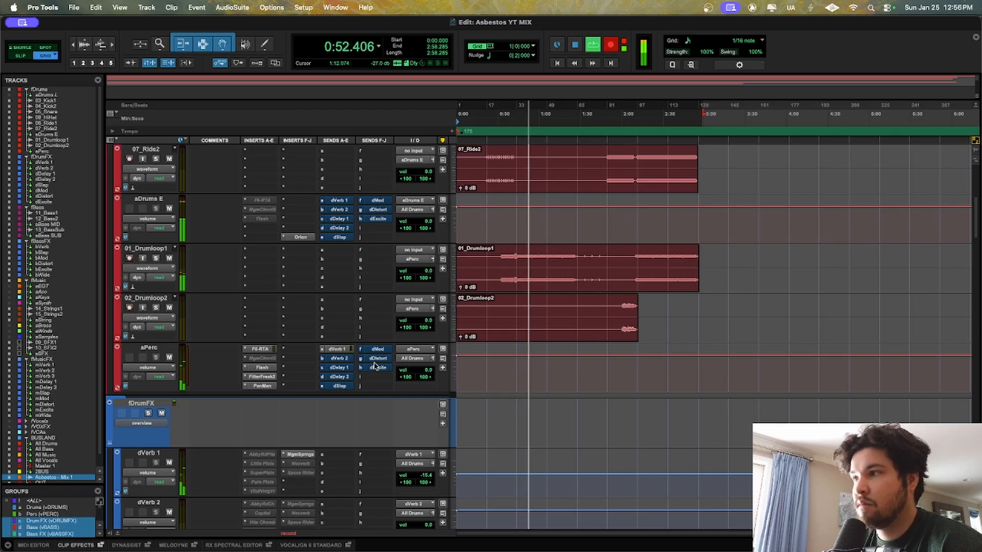
Check the bass tracks and bass effects returns during the recording, and return to the buses and the Asbestos - Mix 1 track
{"action": "scroll", "coordinate": [376, 366], "scroll_direction": "down", "scroll_amount": 12}
{"action": "scroll", "coordinate": [376, 366], "scroll_direction": "down", "scroll_amount": 8}
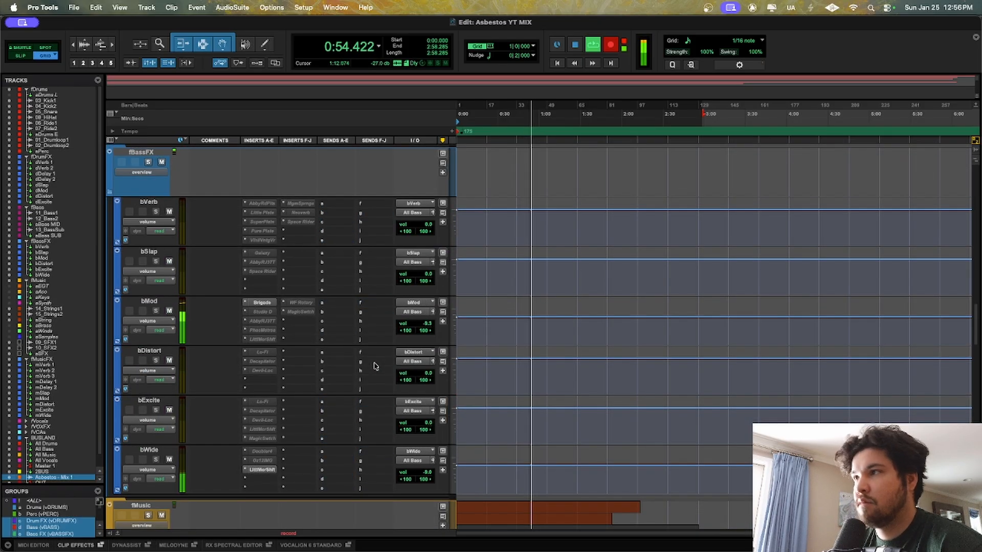
{"action": "scroll", "coordinate": [376, 367], "scroll_direction": "up", "scroll_amount": 11}
{"action": "scroll", "coordinate": [376, 366], "scroll_direction": "right", "scroll_amount": 1}
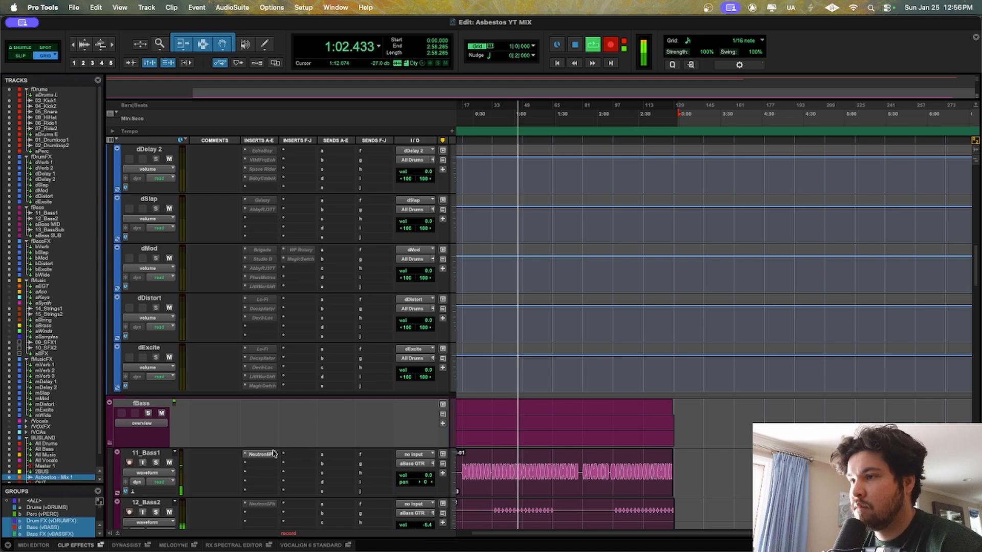
{"action": "scroll", "coordinate": [323, 446], "scroll_direction": "down", "scroll_amount": 7}
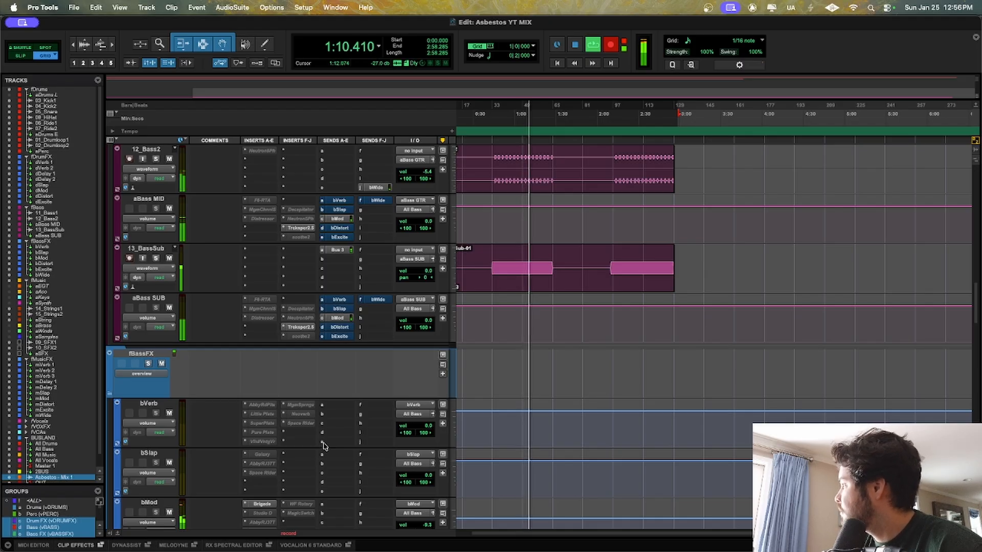
{"action": "scroll", "coordinate": [323, 446], "scroll_direction": "down", "scroll_amount": 15}
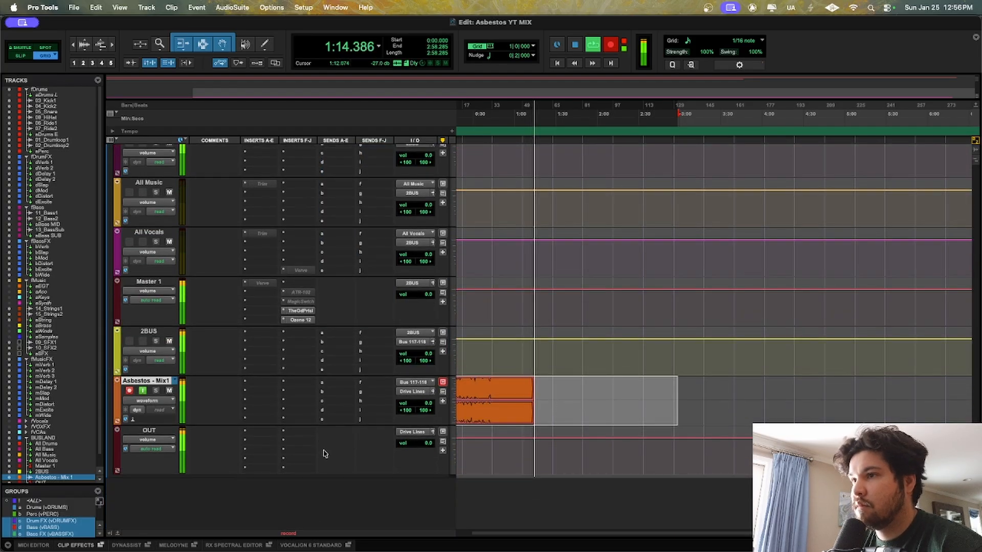
{"action": "mouse_move", "coordinate": [307, 550]}
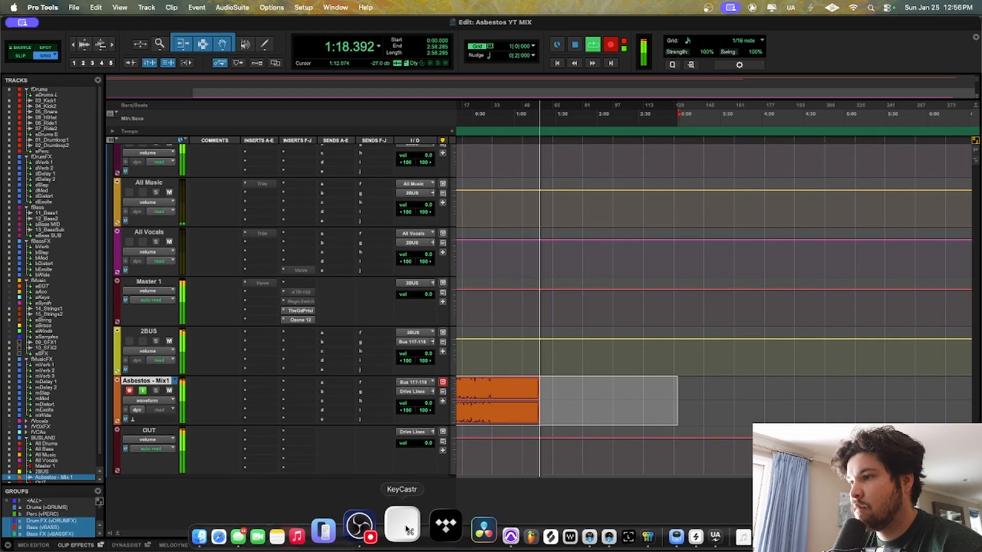
{"action": "mouse_move", "coordinate": [368, 547]}
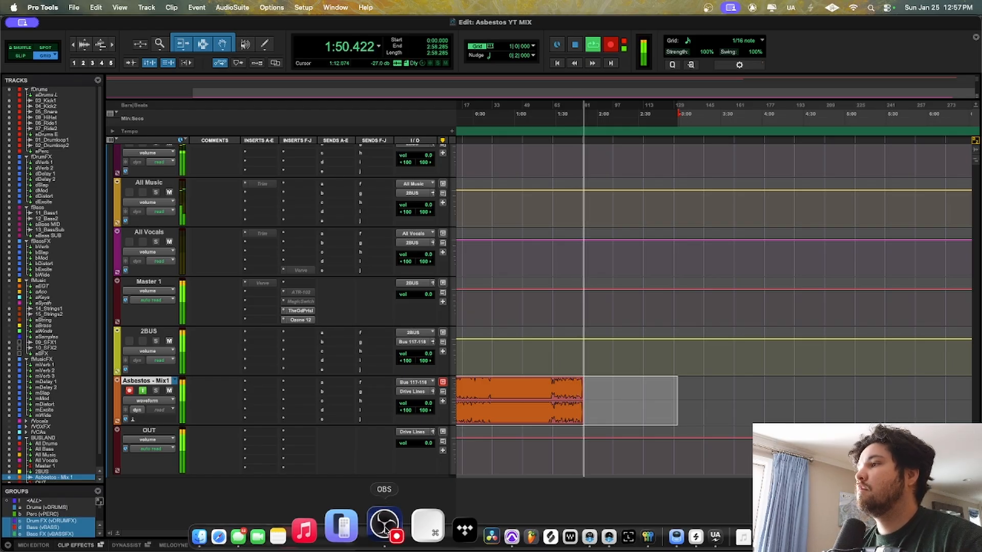
Review the bass, drum, drum effects and music effects tracks as the second half of the song records
{"action": "scroll", "coordinate": [528, 450], "scroll_direction": "up", "scroll_amount": 15}
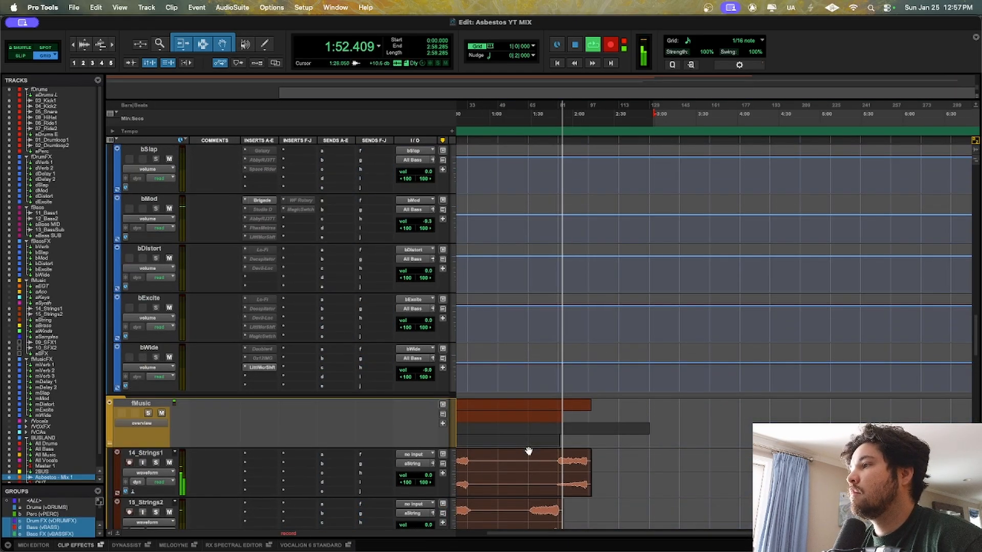
{"action": "scroll", "coordinate": [528, 450], "scroll_direction": "up", "scroll_amount": 10}
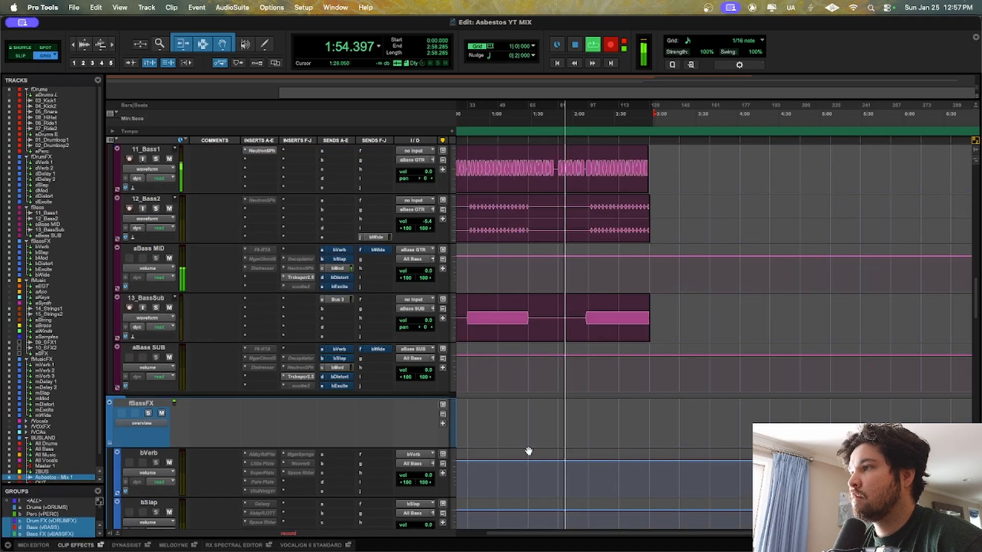
{"action": "scroll", "coordinate": [529, 451], "scroll_direction": "up", "scroll_amount": 15}
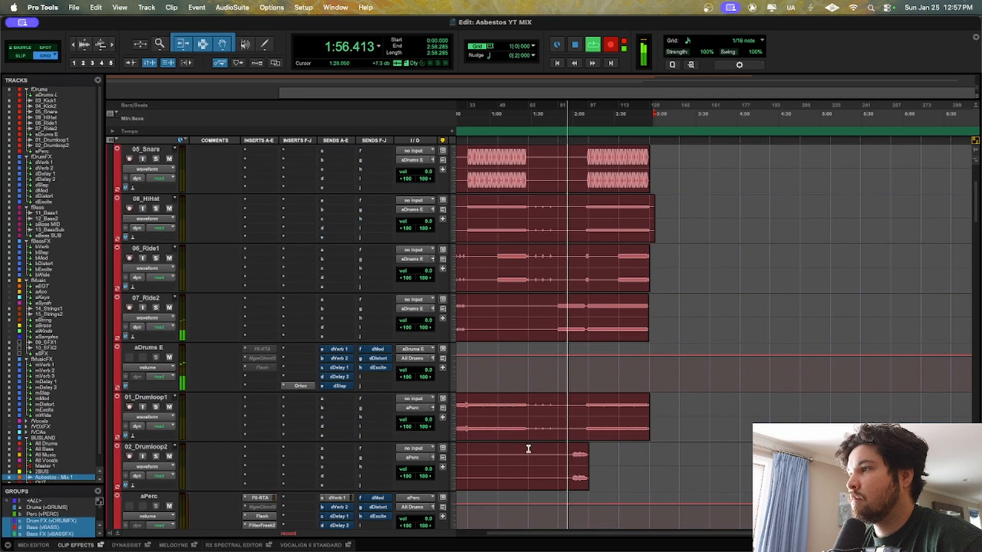
{"action": "scroll", "coordinate": [529, 449], "scroll_direction": "down", "scroll_amount": 8}
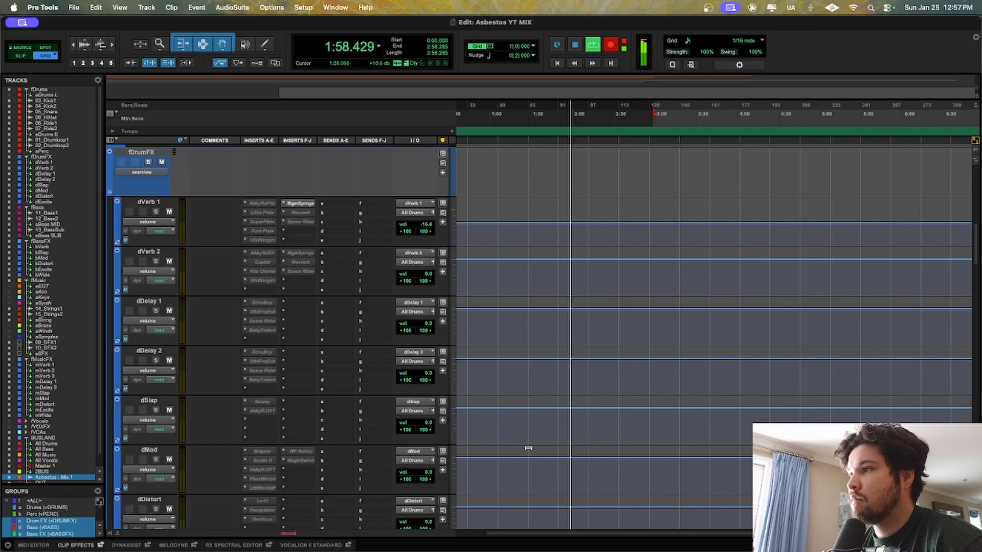
{"action": "scroll", "coordinate": [529, 450], "scroll_direction": "up", "scroll_amount": 8}
{"action": "scroll", "coordinate": [529, 451], "scroll_direction": "down", "scroll_amount": 3}
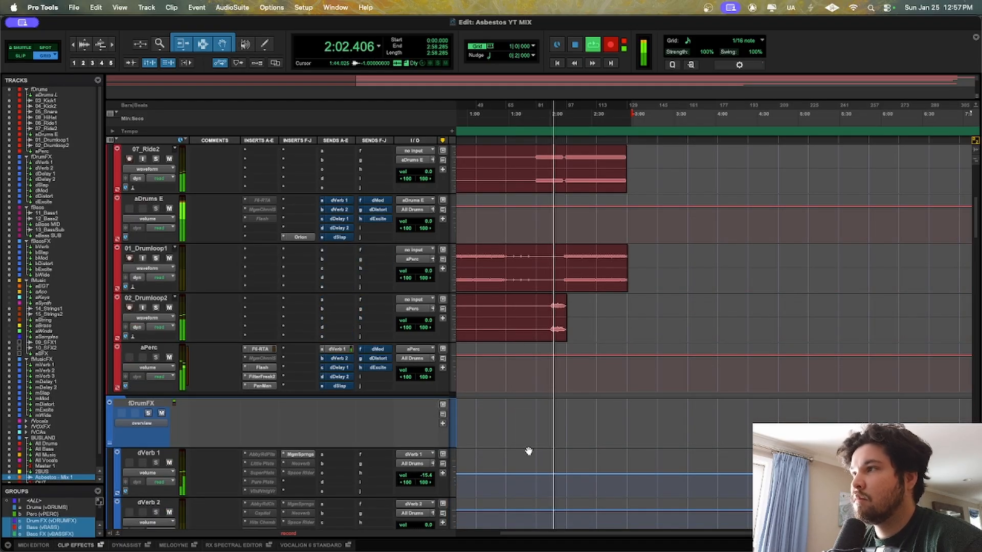
{"action": "scroll", "coordinate": [529, 452], "scroll_direction": "up", "scroll_amount": 3}
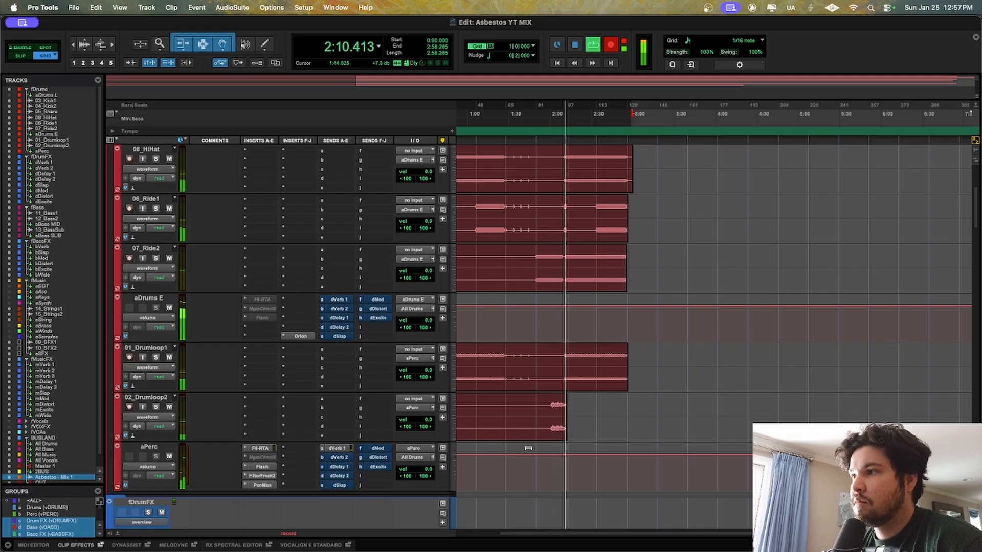
{"action": "scroll", "coordinate": [529, 448], "scroll_direction": "down", "scroll_amount": 5}
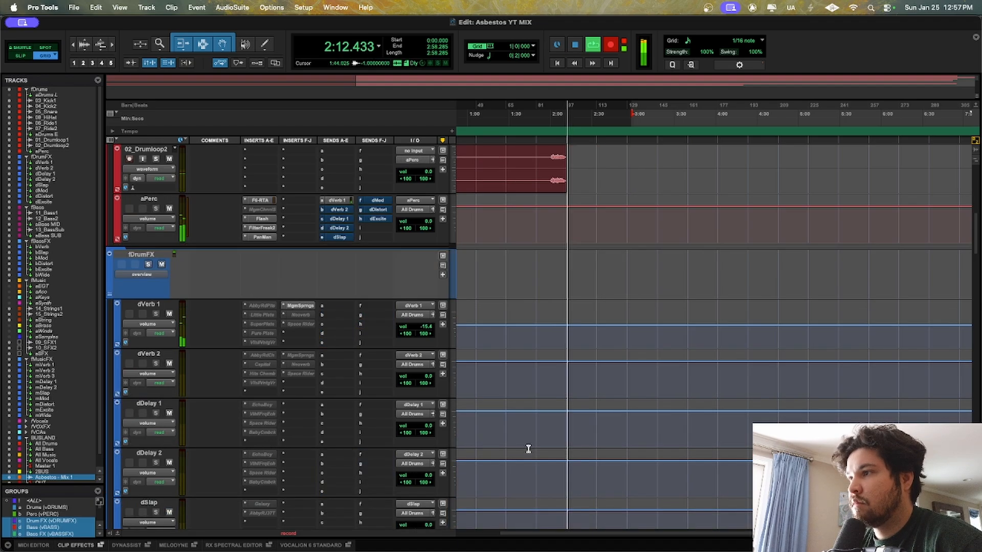
{"action": "scroll", "coordinate": [529, 448], "scroll_direction": "down", "scroll_amount": 20}
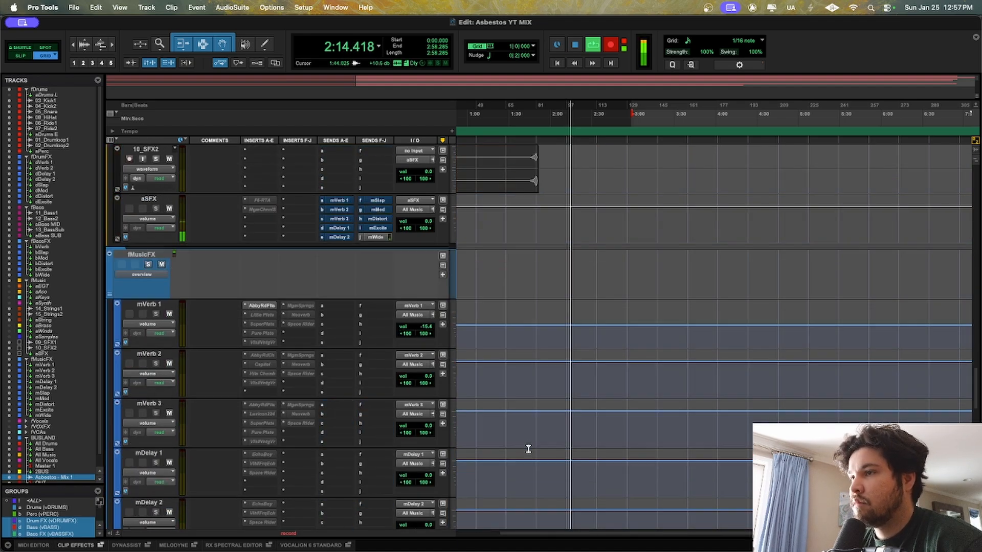
{"action": "scroll", "coordinate": [529, 448], "scroll_direction": "down", "scroll_amount": 4}
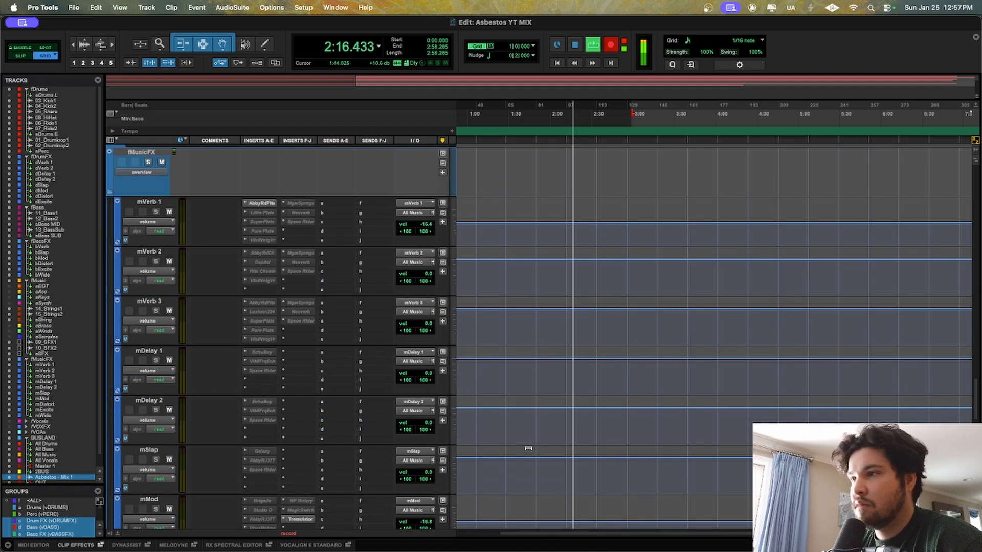
{"action": "scroll", "coordinate": [528, 448], "scroll_direction": "down", "scroll_amount": 15}
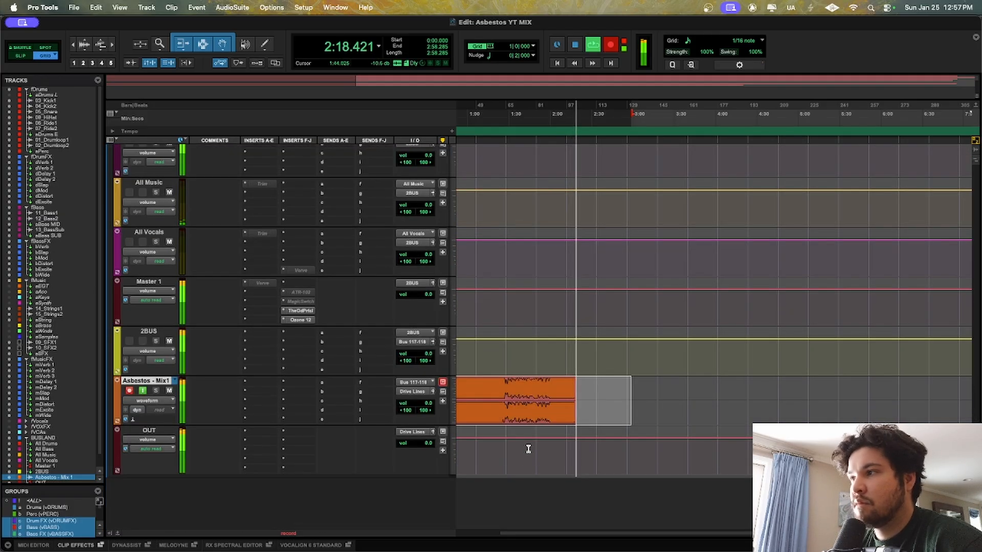
Let the mix print record through to the end of the selected range and stop the transport
{"action": "scroll", "coordinate": [528, 448], "scroll_direction": "left", "scroll_amount": 5}
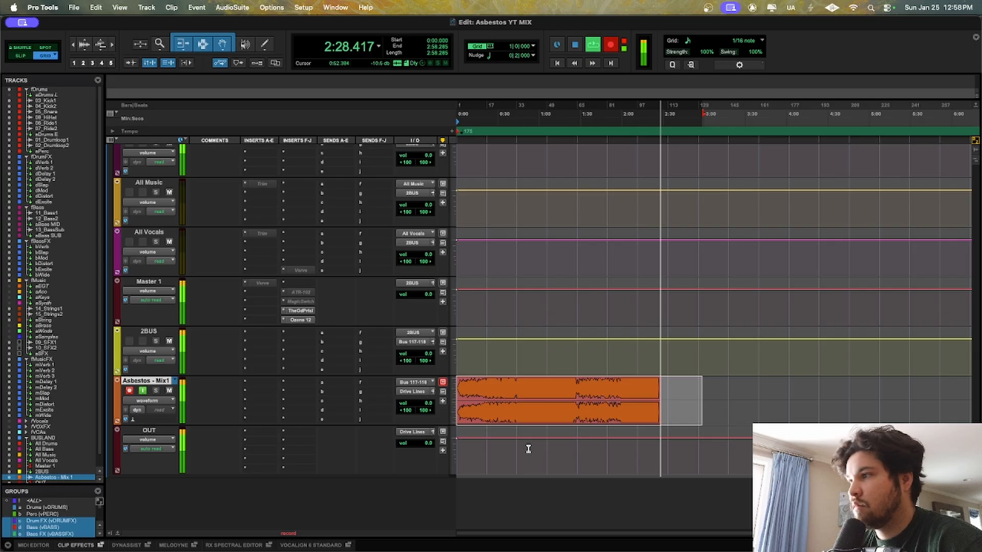
{"action": "scroll", "coordinate": [528, 448], "scroll_direction": "up", "scroll_amount": 15}
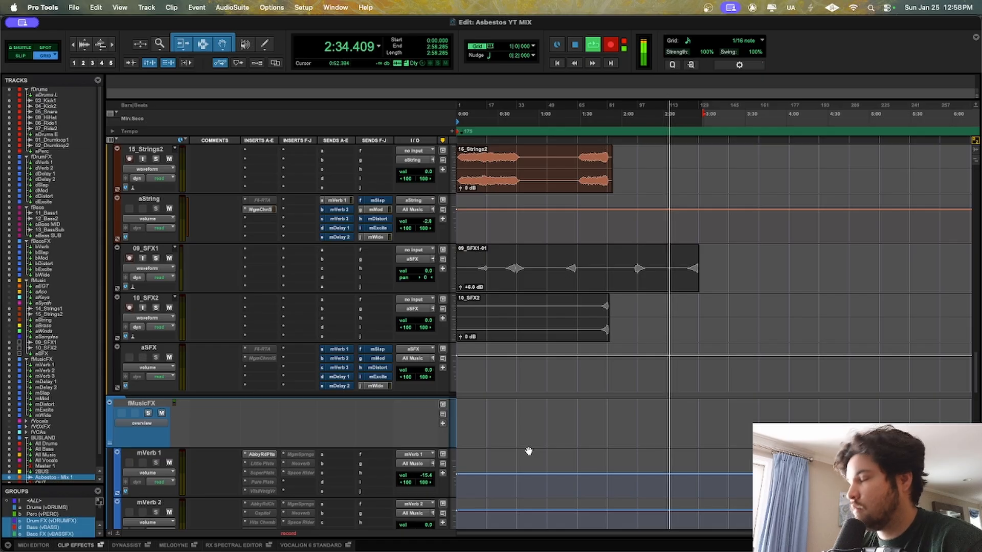
{"action": "scroll", "coordinate": [528, 450], "scroll_direction": "up", "scroll_amount": 10}
{"action": "scroll", "coordinate": [528, 448], "scroll_direction": "up", "scroll_amount": 8}
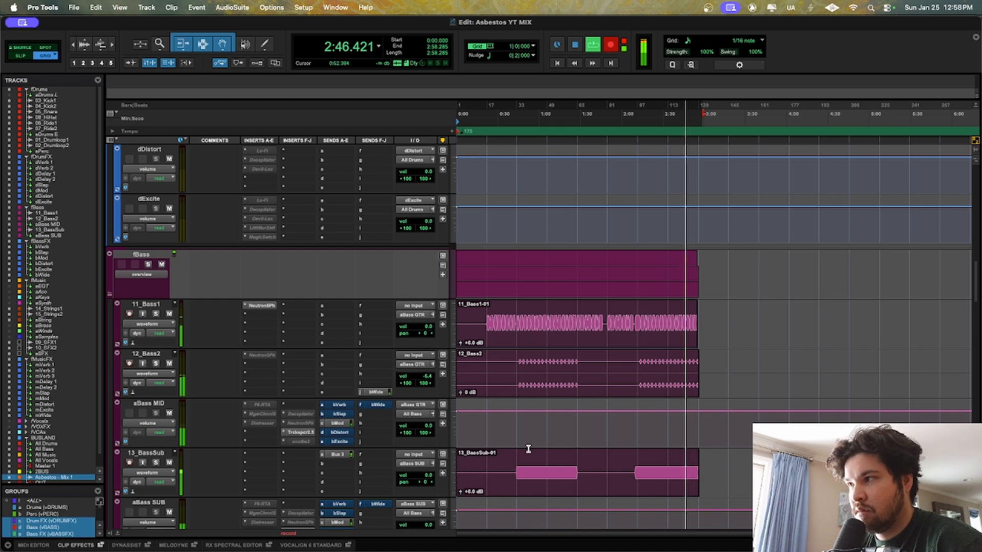
{"action": "scroll", "coordinate": [528, 449], "scroll_direction": "up", "scroll_amount": 5}
{"action": "scroll", "coordinate": [528, 449], "scroll_direction": "down", "scroll_amount": 6}
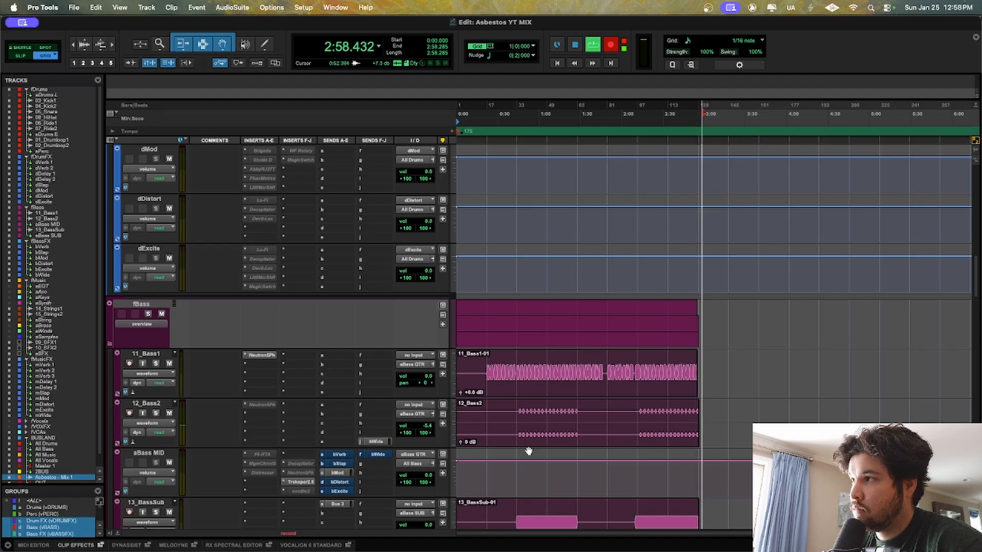
{"action": "key", "text": "space"}
{"action": "scroll", "coordinate": [528, 450], "scroll_direction": "down", "scroll_amount": 15}
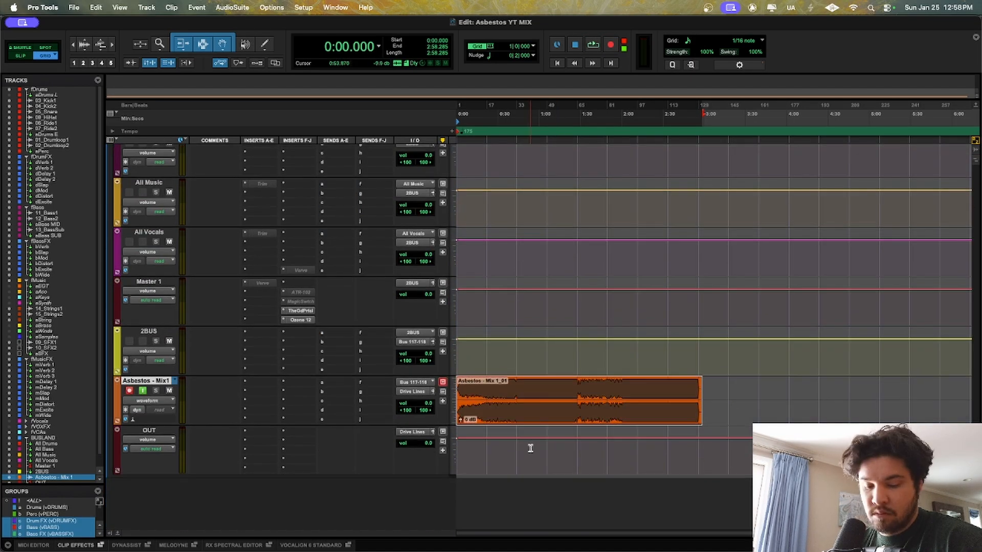
{"action": "mouse_move", "coordinate": [448, 550]}
{"action": "left_click", "coordinate": [384, 528]}
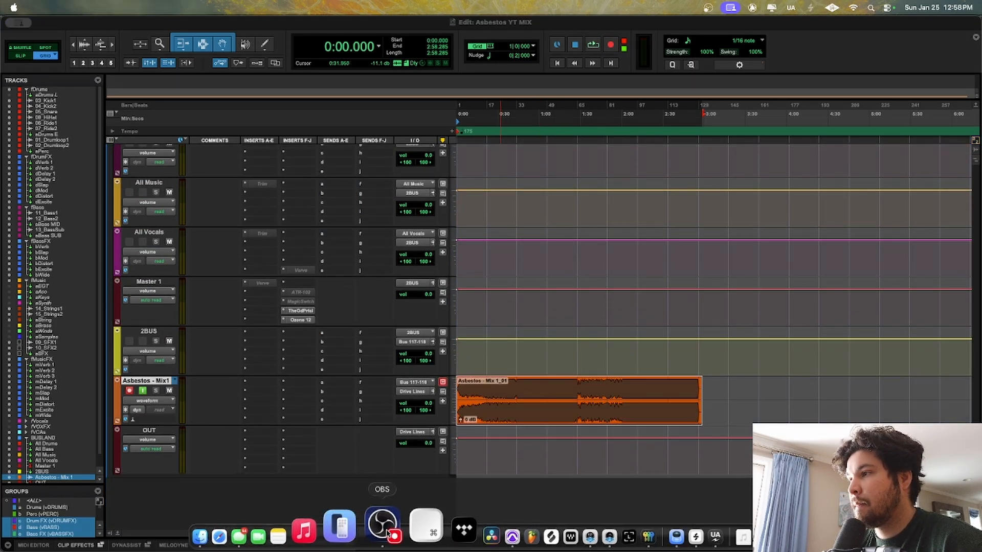